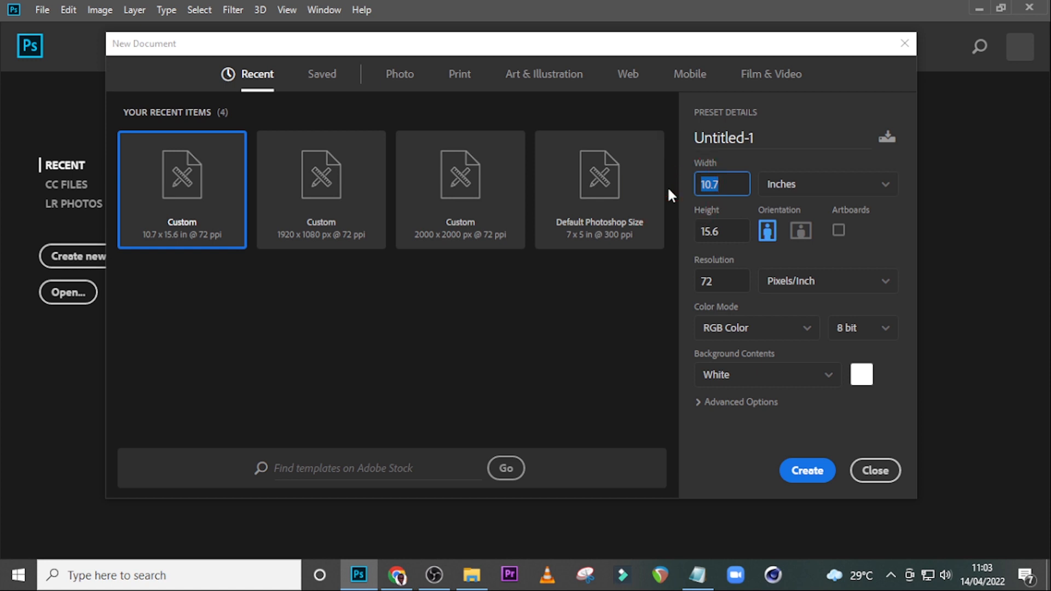
# Set the new document to 10.7 inches wide, 15.6 inches high, at a resolution of 300 pixels per inch.
pyautogui.write('10')
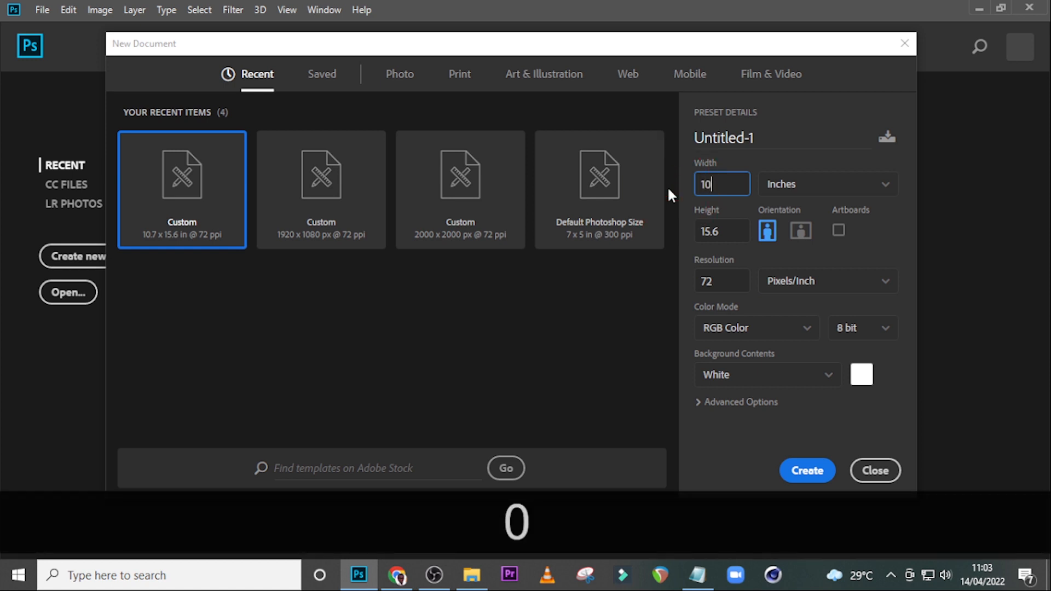
pyautogui.write('.7')
pyautogui.press('Tab')
pyautogui.write('15.')
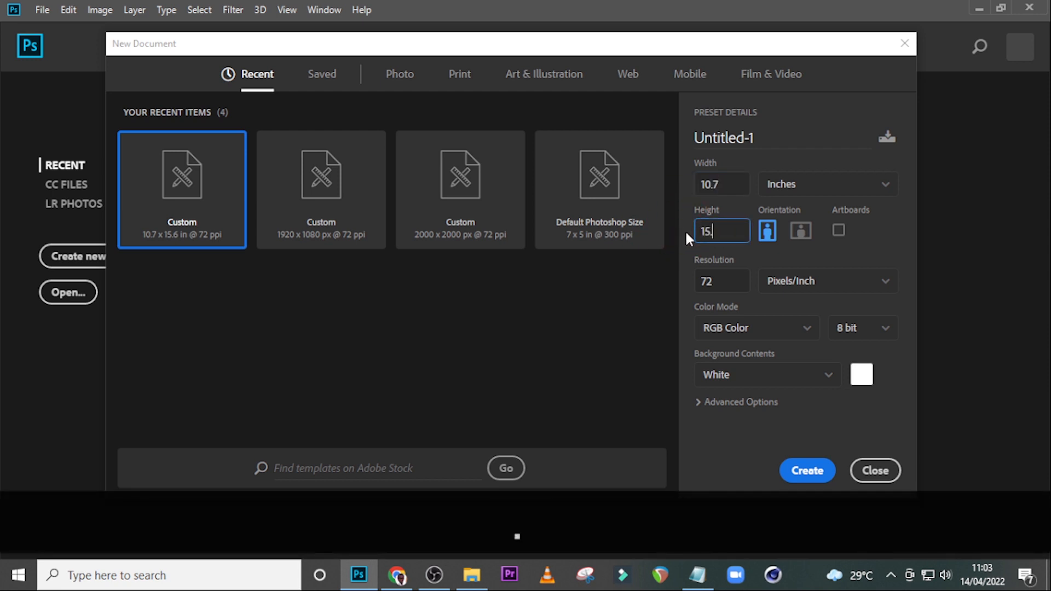
pyautogui.write('6')
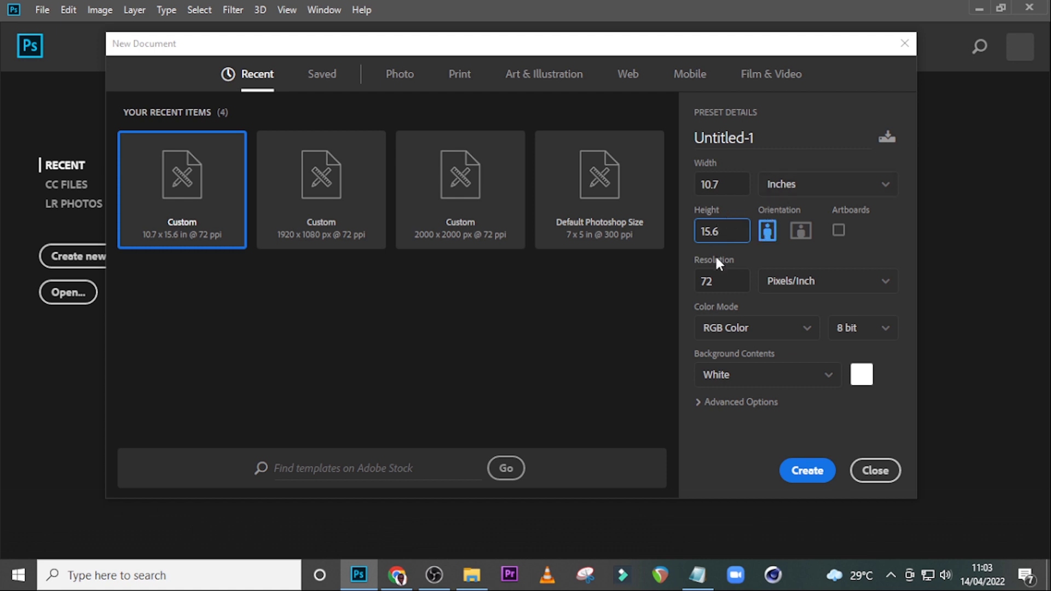
pyautogui.click(721, 283)
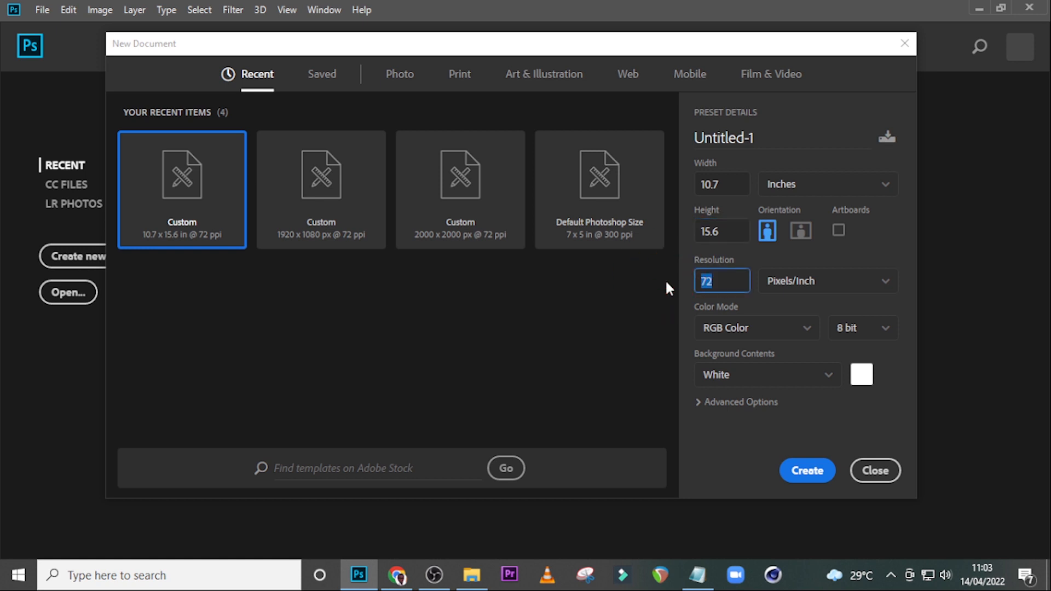
pyautogui.write('300')
# Name the new document ID CARD and create it.
pyautogui.doubleClick(711, 138)
pyautogui.write('ID ')
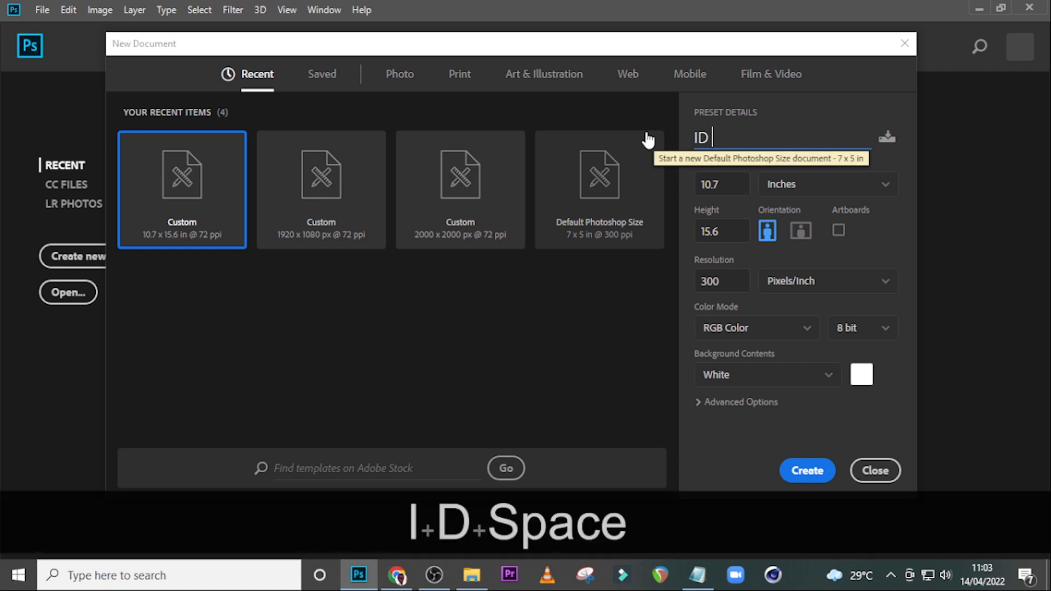
pyautogui.write('CARD')
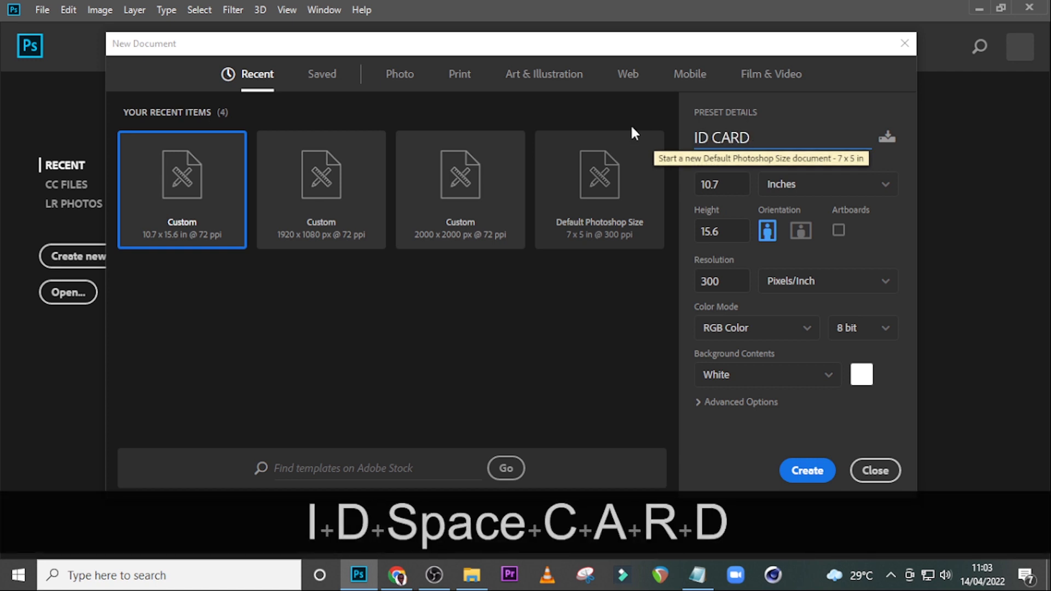
pyautogui.click(805, 471)
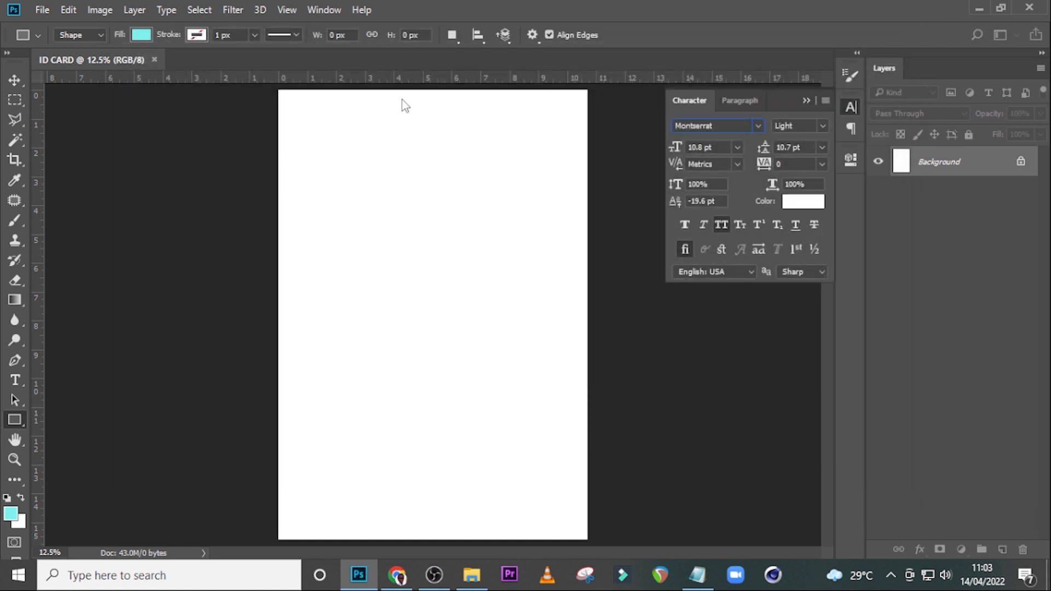
# Add a guide layout with 2 columns, 3 rows and 1 in margins on all sides, and collapse the Character settings.
pyautogui.click(287, 10)
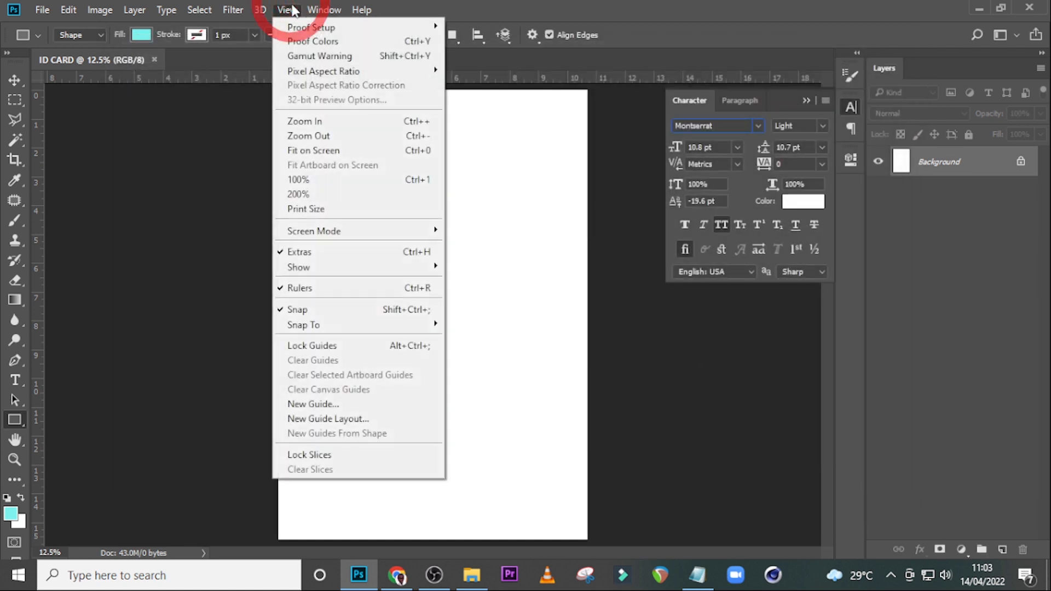
pyautogui.click(328, 419)
pyautogui.click(706, 216)
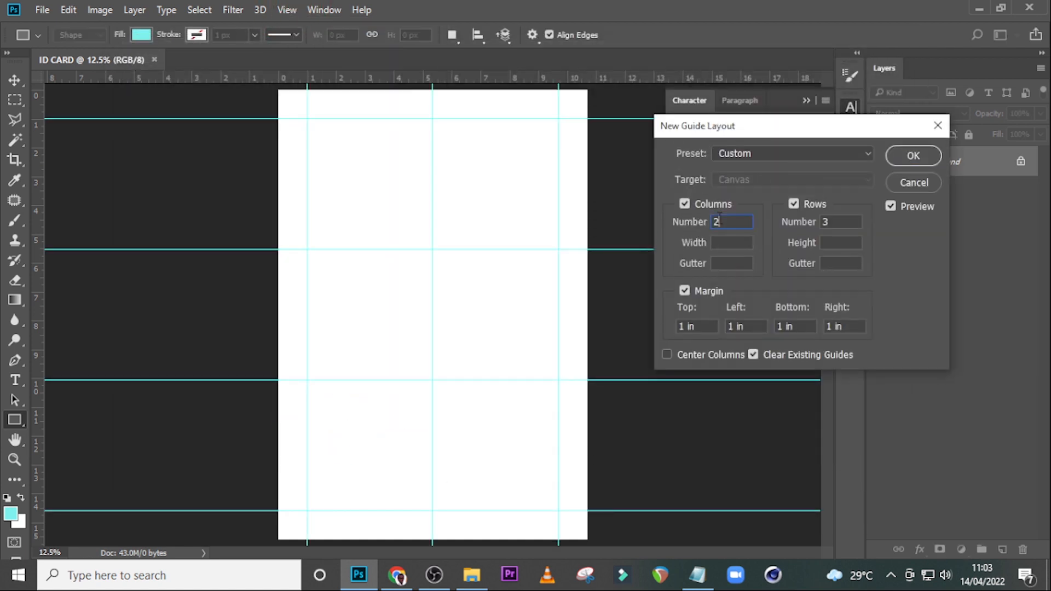
pyautogui.click(829, 221)
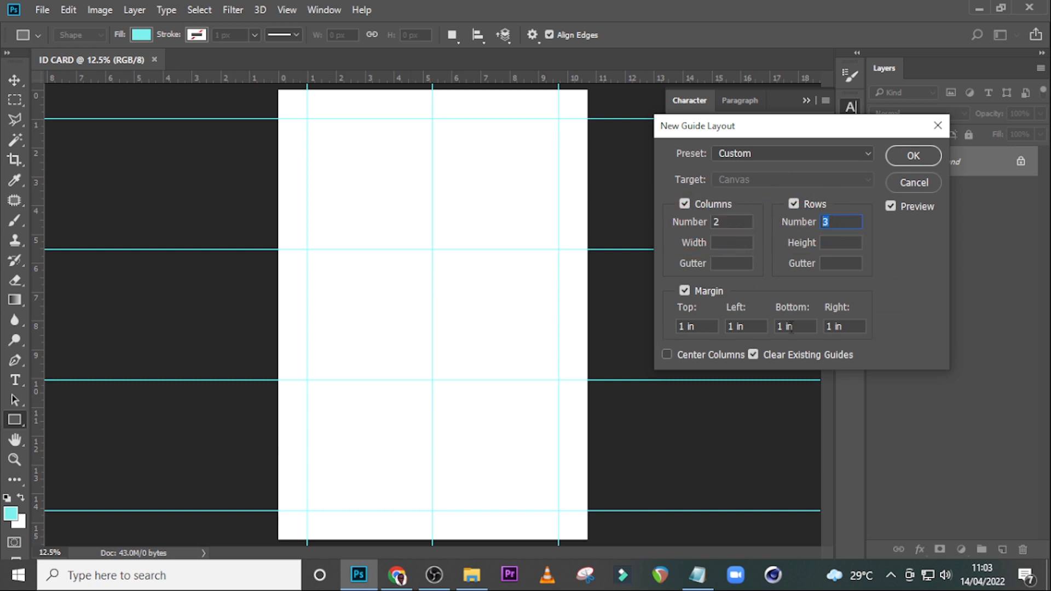
pyautogui.click(913, 156)
pyautogui.click(806, 101)
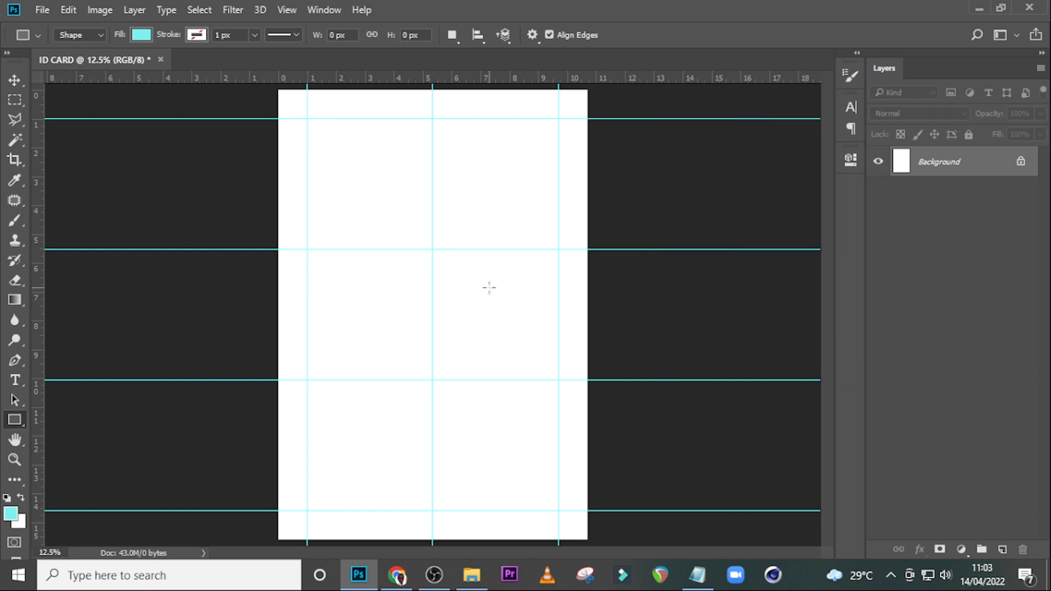
# Draw a rectangle of about 3394 × 276 px across the canvas's bottom edge, overhanging both sides.
pyautogui.hotkey('ctrl', '=')
pyautogui.hotkey('ctrl', '=')
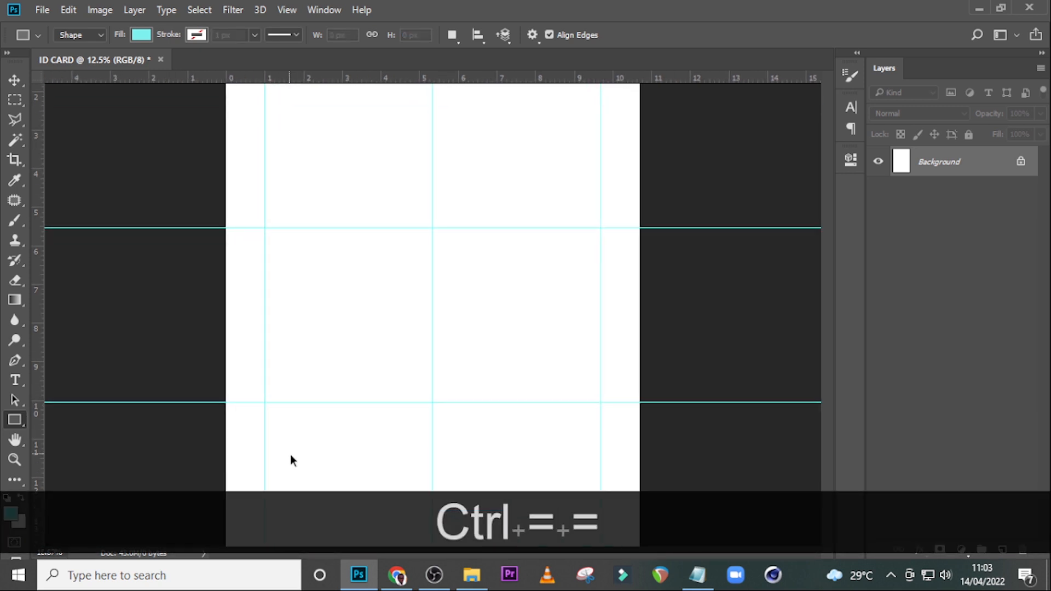
pyautogui.scroll(-5, 188, 459)
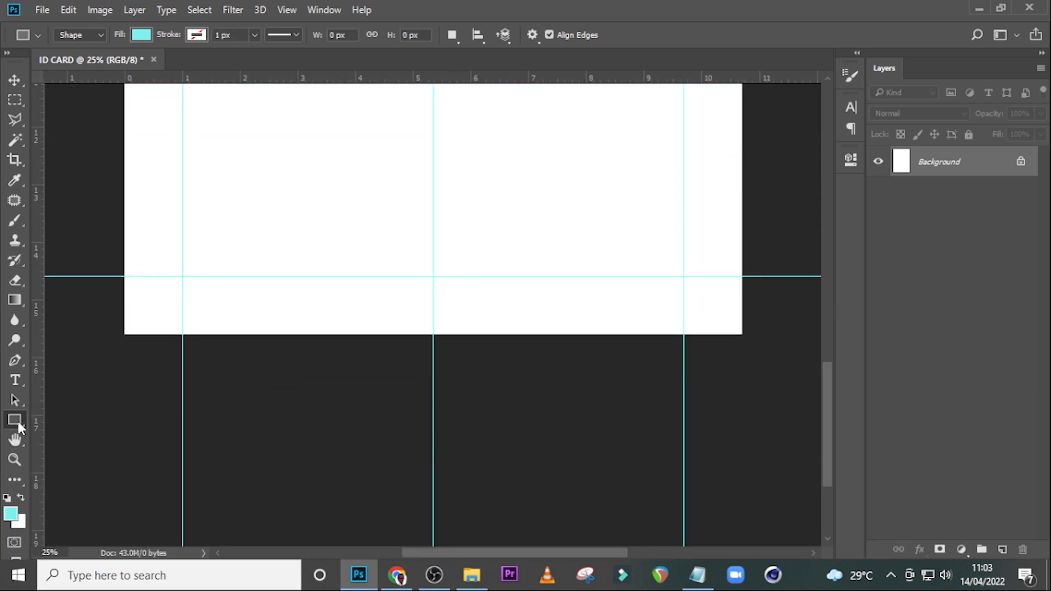
pyautogui.moveTo(110, 310); pyautogui.dragTo(763, 363)
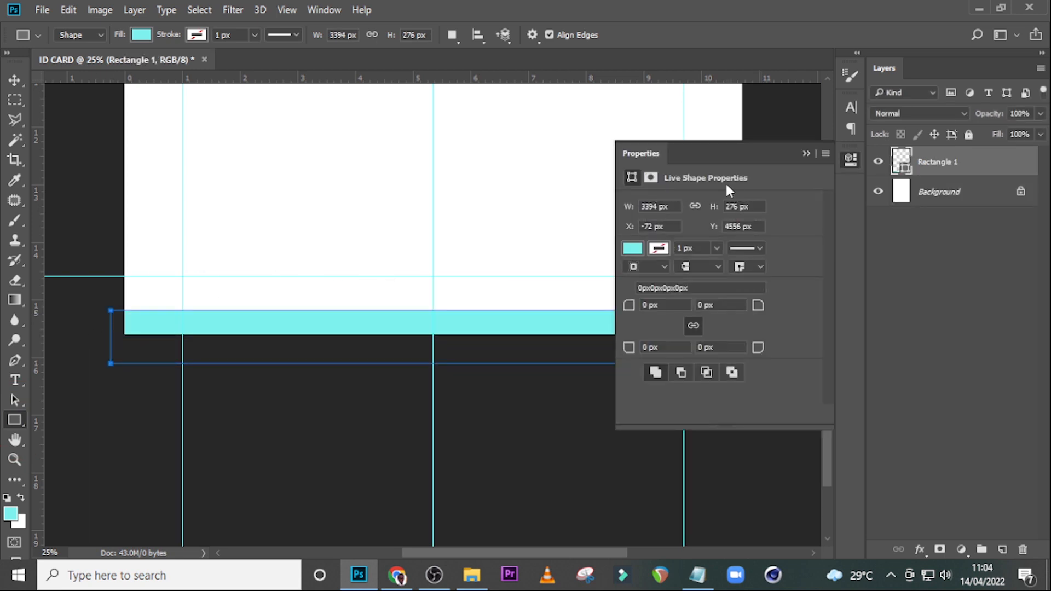
pyautogui.click(806, 153)
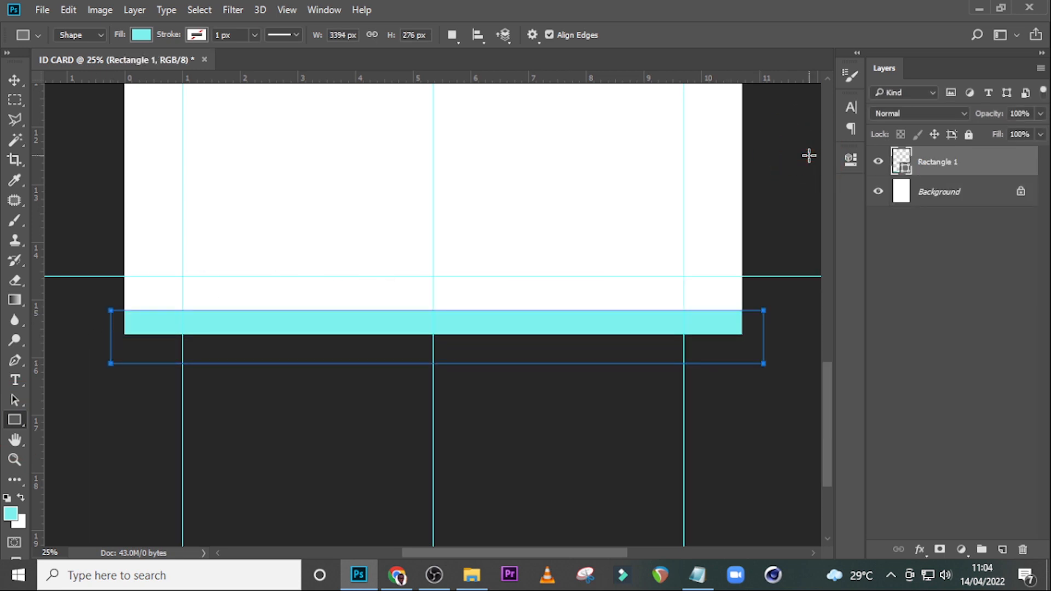
# Change the bottom rectangle's fill colour to 030f0f.
pyautogui.doubleClick(902, 164)
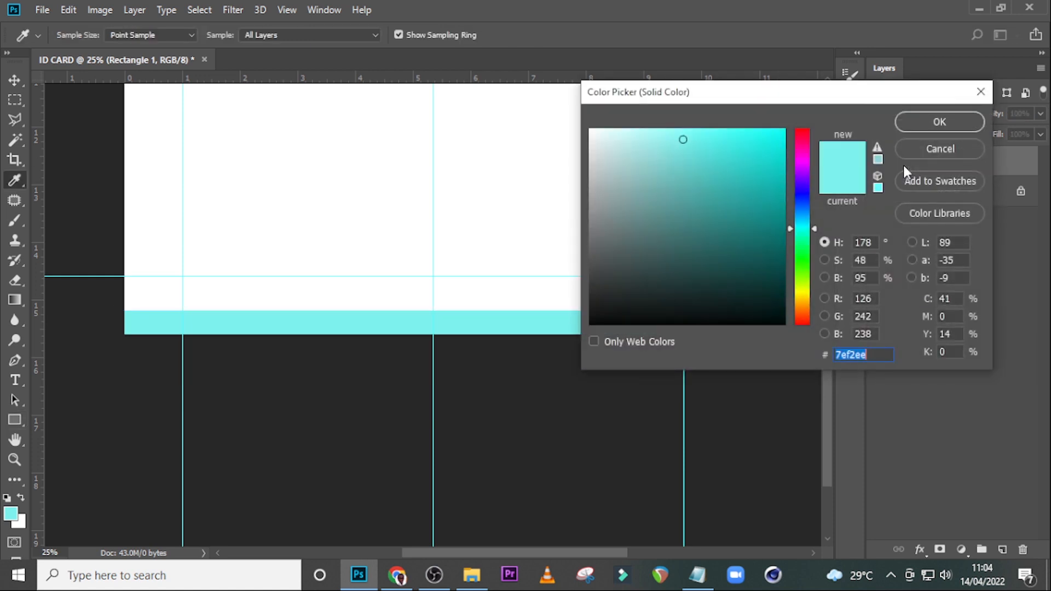
pyautogui.write('03')
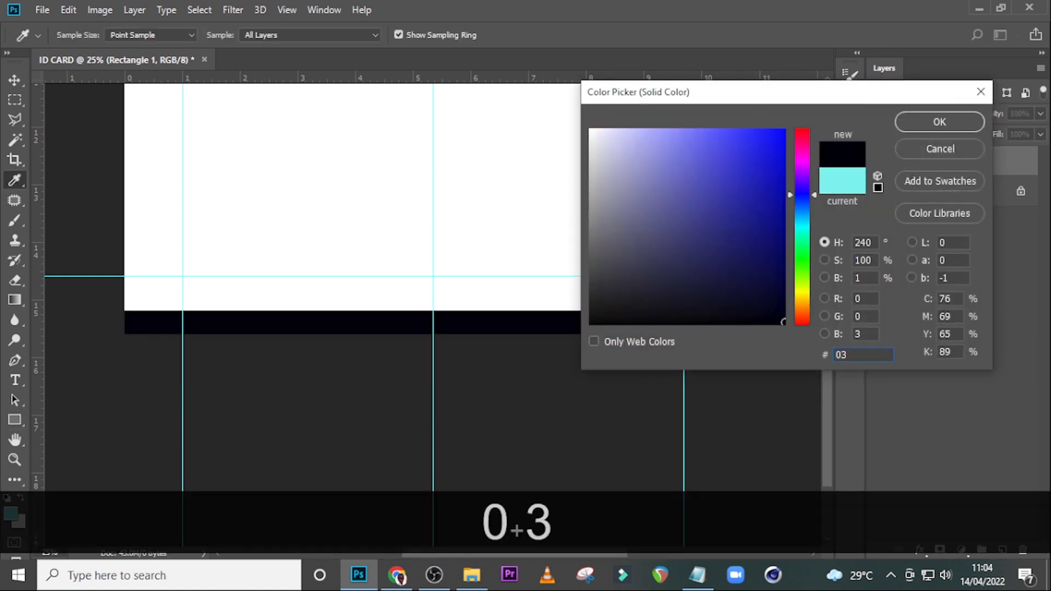
pyautogui.write('0')
pyautogui.write('F0F')
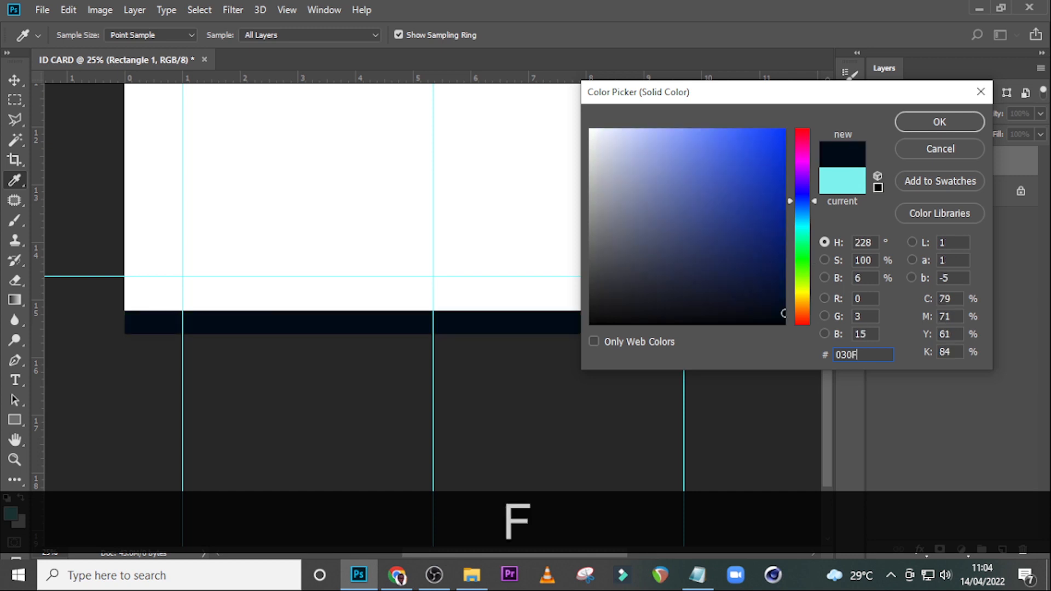
pyautogui.click(929, 130)
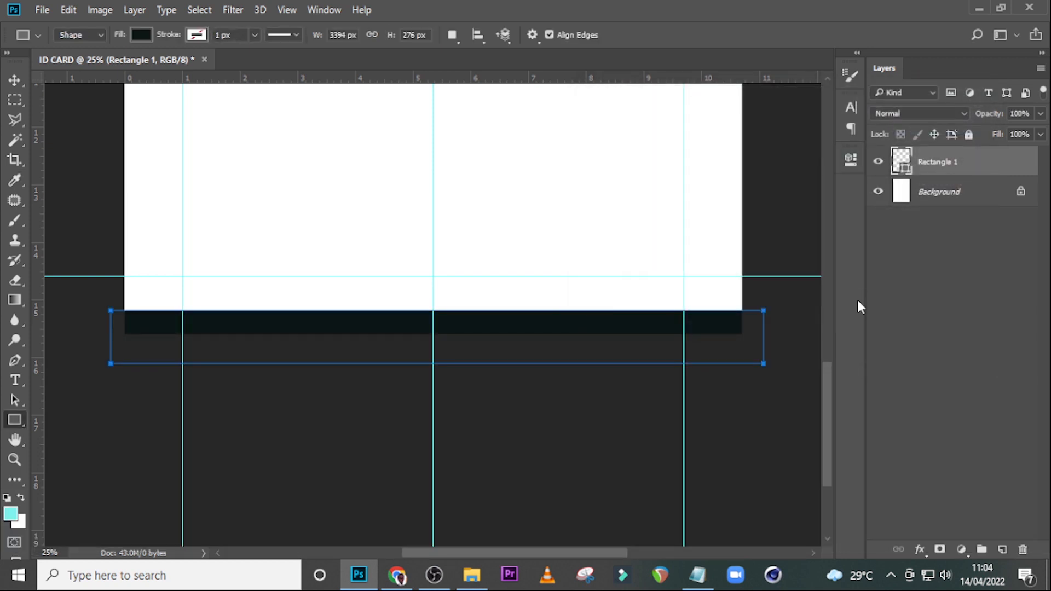
# Duplicate the dark rectangle, move the copy up and narrow it to about 48% width, from the canvas's left edge to the centre guide.
pyautogui.hotkey('ctrl', 'j')
pyautogui.press('v')
pyautogui.moveTo(547, 329); pyautogui.dragTo(549, 288)
pyautogui.hotkey('ctrl', 't')
pyautogui.moveTo(762, 294); pyautogui.dragTo(436, 293)
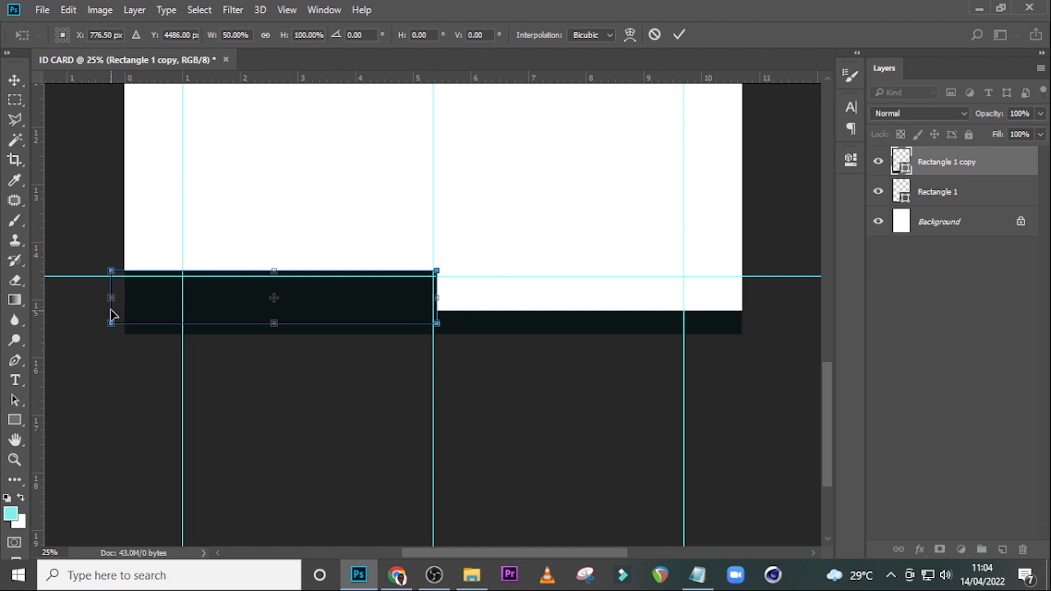
pyautogui.moveTo(112, 298); pyautogui.dragTo(124, 298)
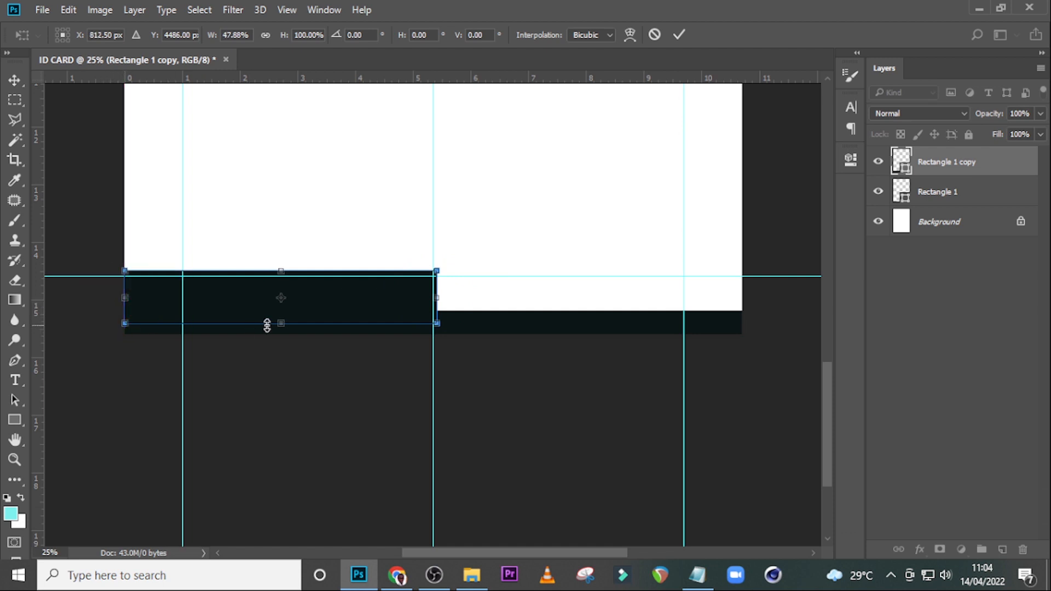
pyautogui.rightClick(392, 300)
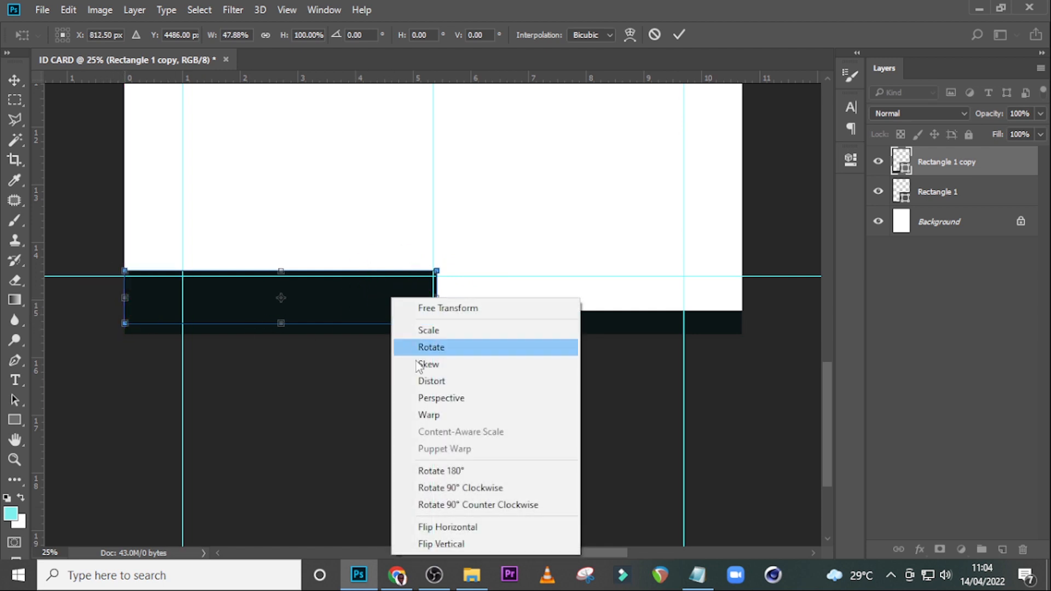
pyautogui.click(441, 382)
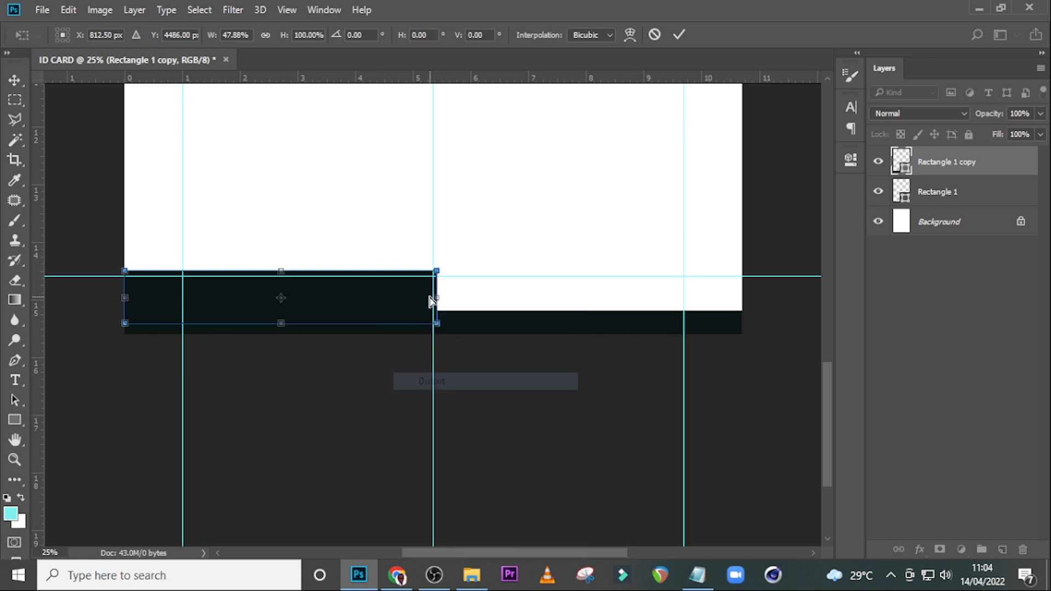
pyautogui.moveTo(436, 271); pyautogui.dragTo(429, 273)
pyautogui.hotkey('ctrl', 'z')
# Skew the half-width copy so its inner end slants, with the upper corner pulled away from the centre guide, and apply the transform.
pyautogui.rightClick(410, 284)
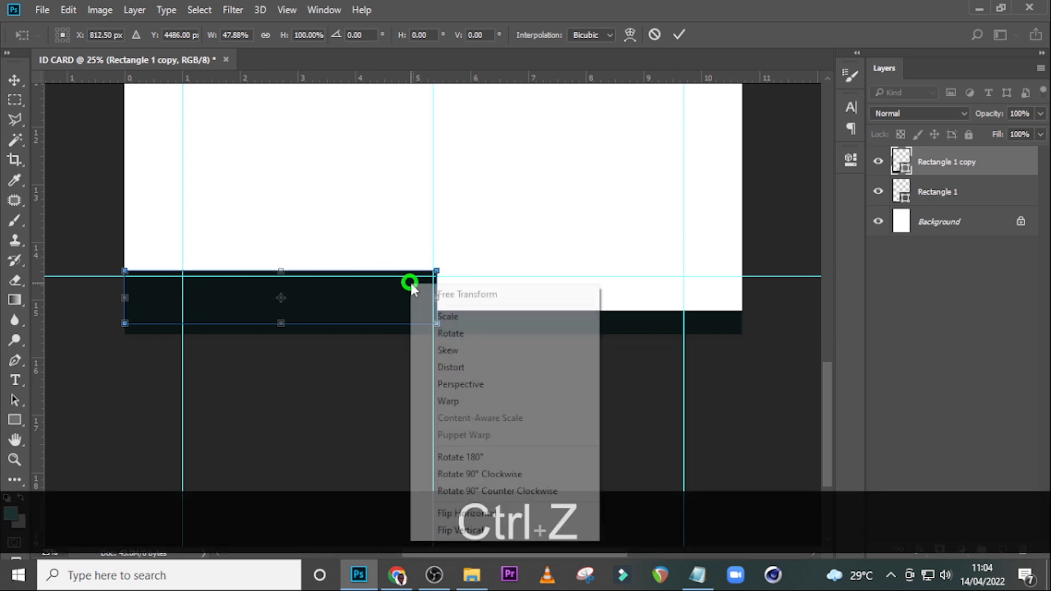
pyautogui.click(446, 351)
pyautogui.moveTo(437, 270); pyautogui.dragTo(419, 271)
pyautogui.moveTo(436, 324); pyautogui.dragTo(430, 323)
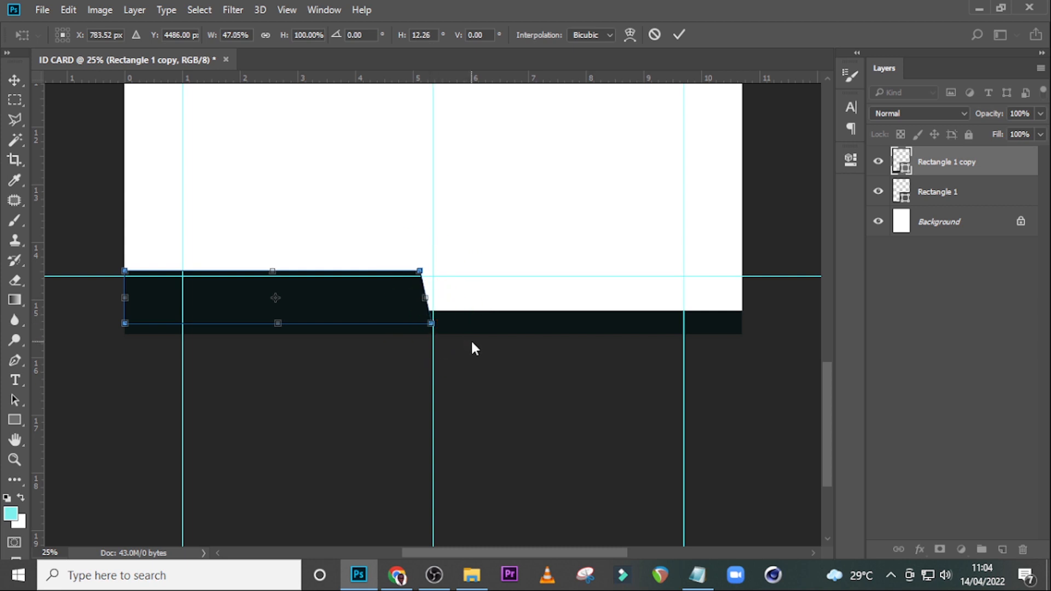
pyautogui.moveTo(420, 279); pyautogui.dragTo(410, 283)
pyautogui.press('Return')
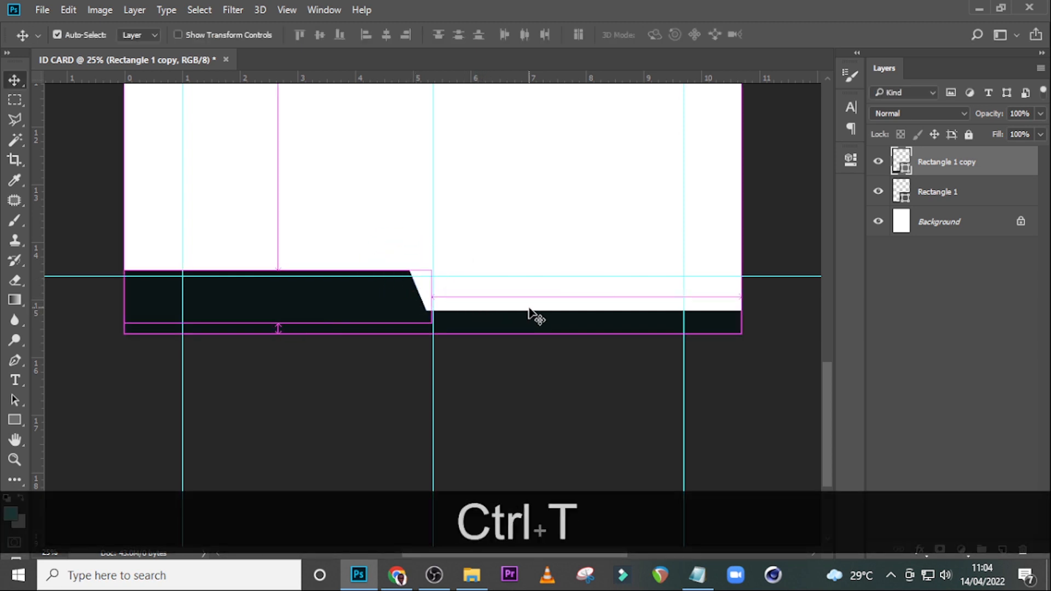
pyautogui.hotkey('ctrl', 't')
pyautogui.press('Return')
# Duplicate the slanted shape, flip the copy horizontally and place it against the canvas's right edge to mirror the original.
pyautogui.press('ctrl')
pyautogui.hotkey('ctrl', 'j')
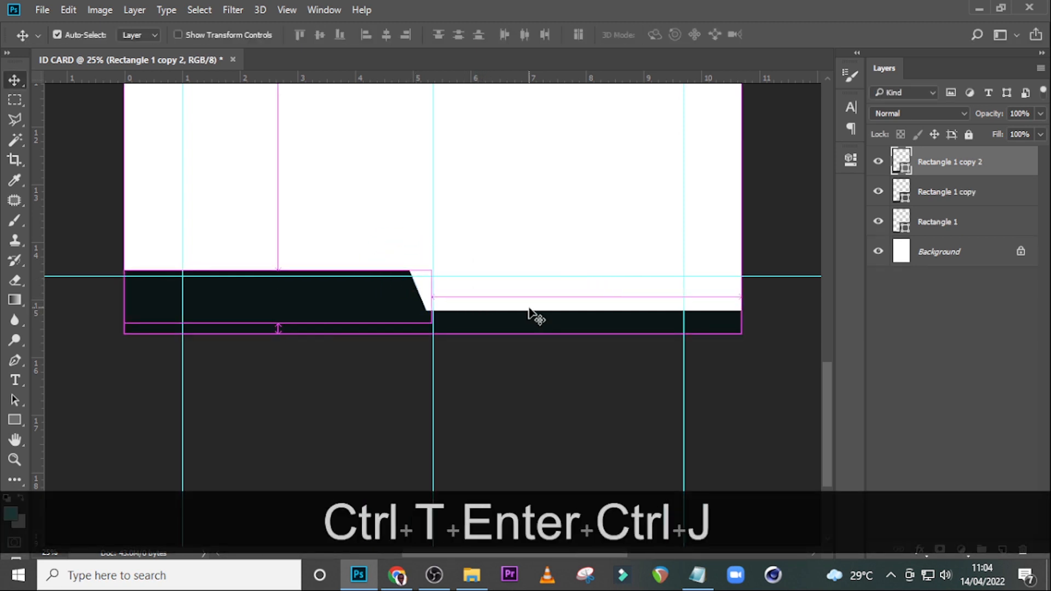
pyautogui.hotkey('ctrl', 't')
pyautogui.rightClick(317, 302)
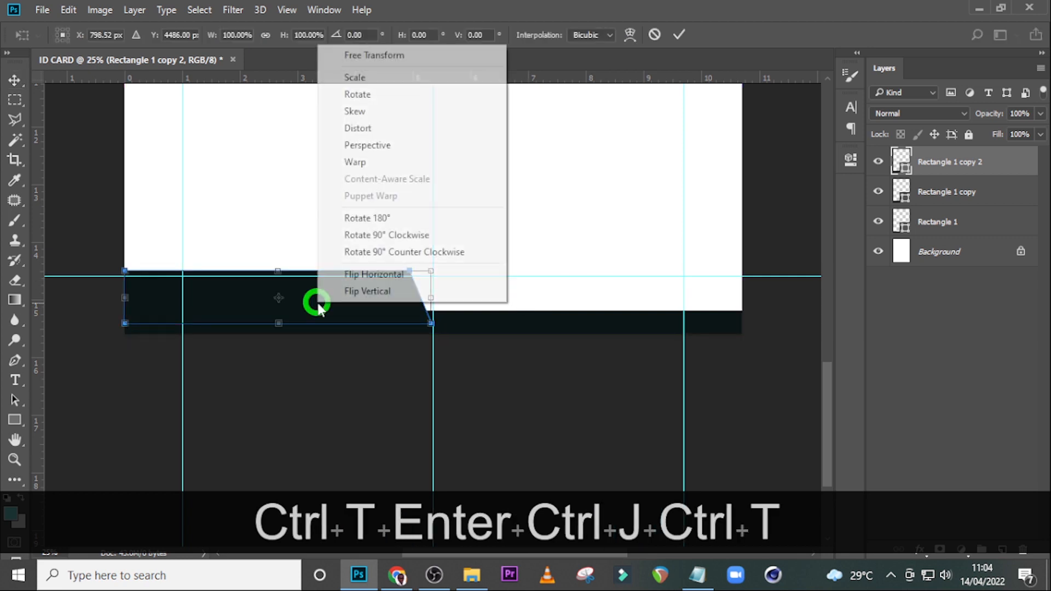
pyautogui.click(348, 275)
pyautogui.moveTo(349, 295); pyautogui.dragTo(658, 295)
pyautogui.hotkey('shift', 'Return')
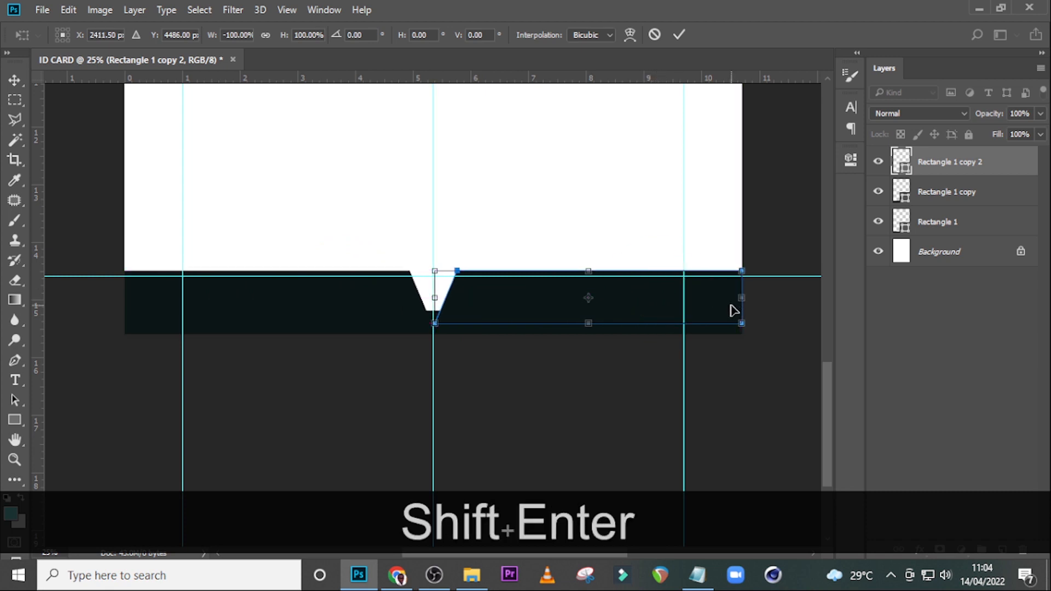
# Select both slanted shapes and nudge them down together until their upper edges sit below the bottom margin guide.
pyautogui.keyDown('ctrl'); pyautogui.click(922, 190); pyautogui.keyUp('ctrl')
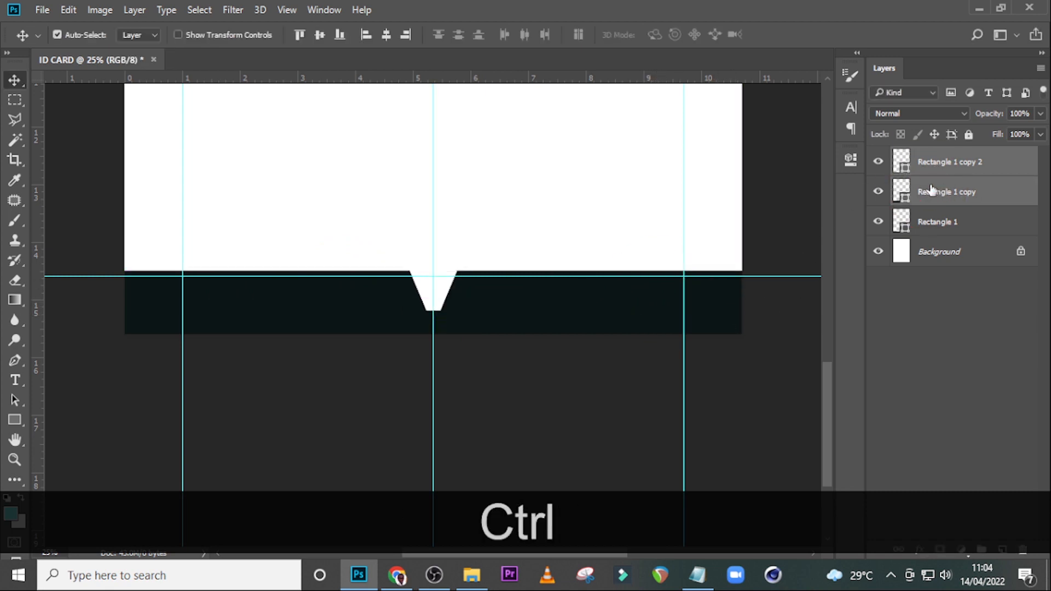
pyautogui.press('v')
pyautogui.press('Down')
pyautogui.press('Down')
pyautogui.press('Down')
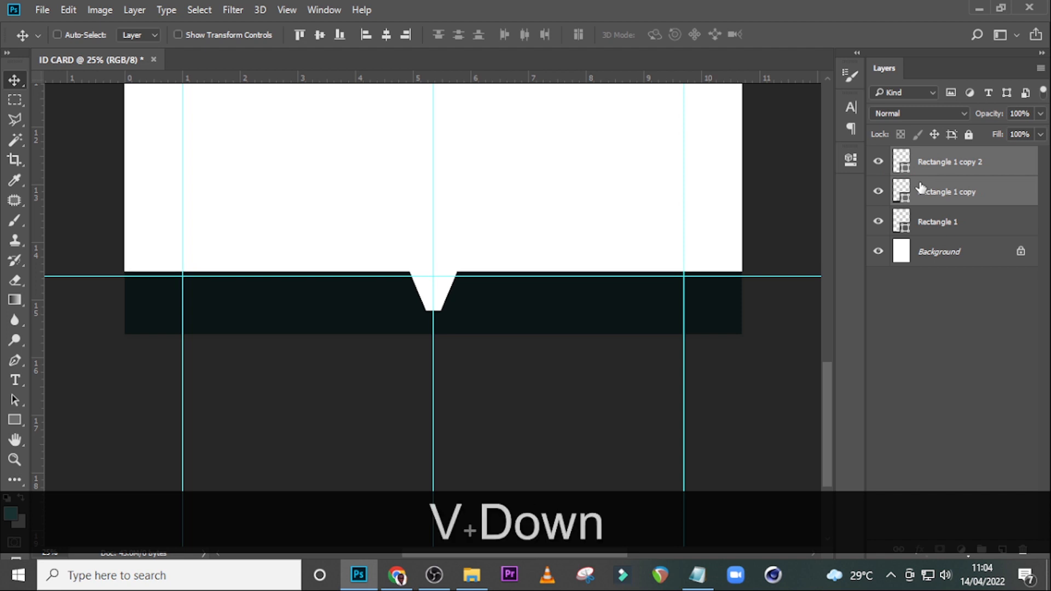
pyautogui.press('Down')
pyautogui.press('Down')
pyautogui.press('Down')
pyautogui.press('Down')
pyautogui.press('Down')
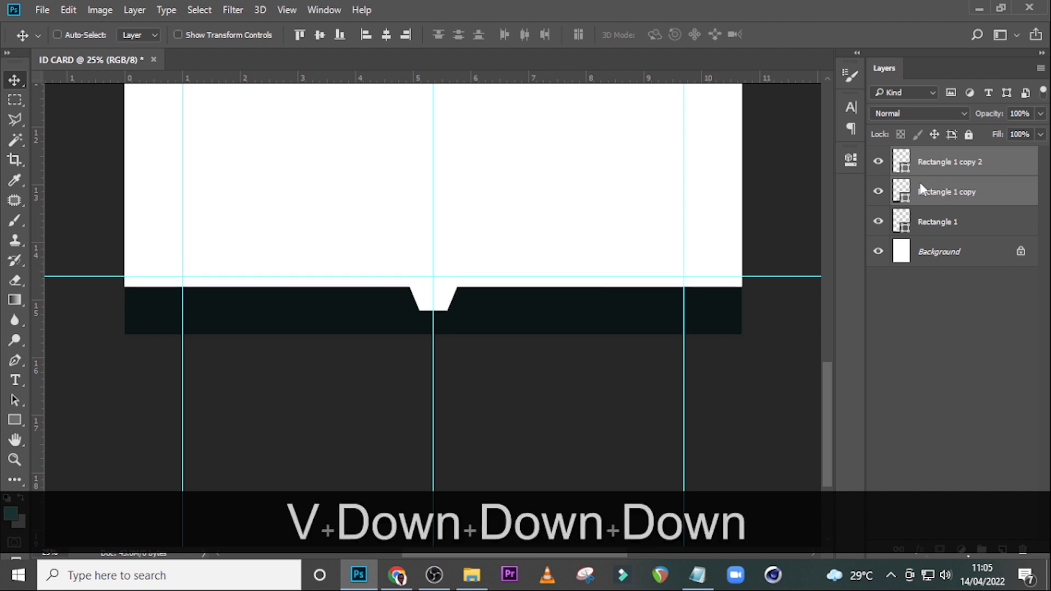
pyautogui.press('Down')
pyautogui.press('Down')
pyautogui.press('Down')
# Move the Rectangle 1 layer above the two slanted copies in the layer stack.
pyautogui.click(953, 224)
pyautogui.moveTo(952, 225); pyautogui.dragTo(933, 163)
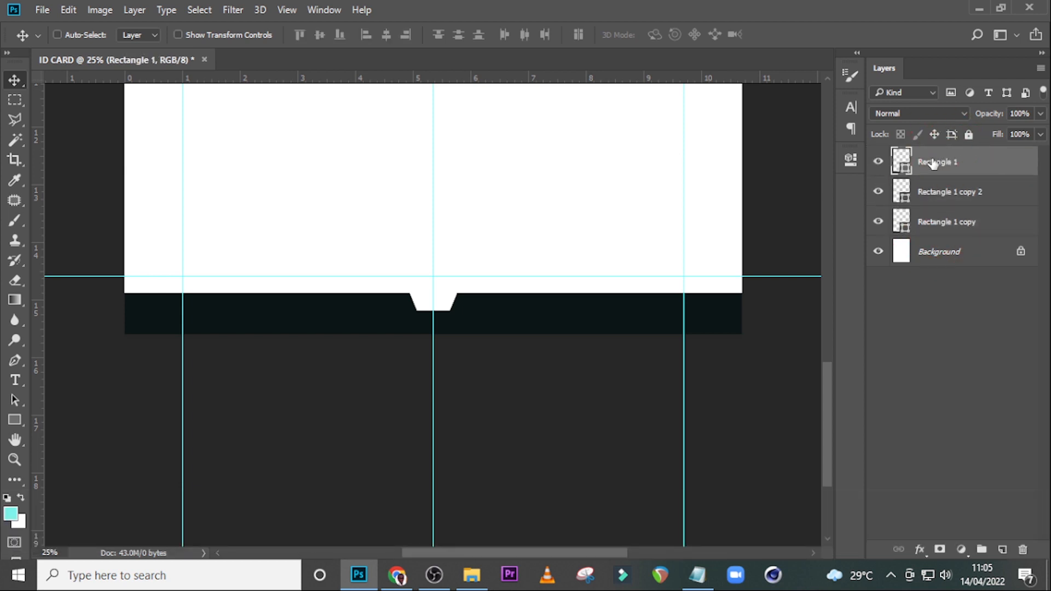
# Fill the Rectangle 1 copy 2 shape with the teal colour 00B3AD.
pyautogui.click(906, 197)
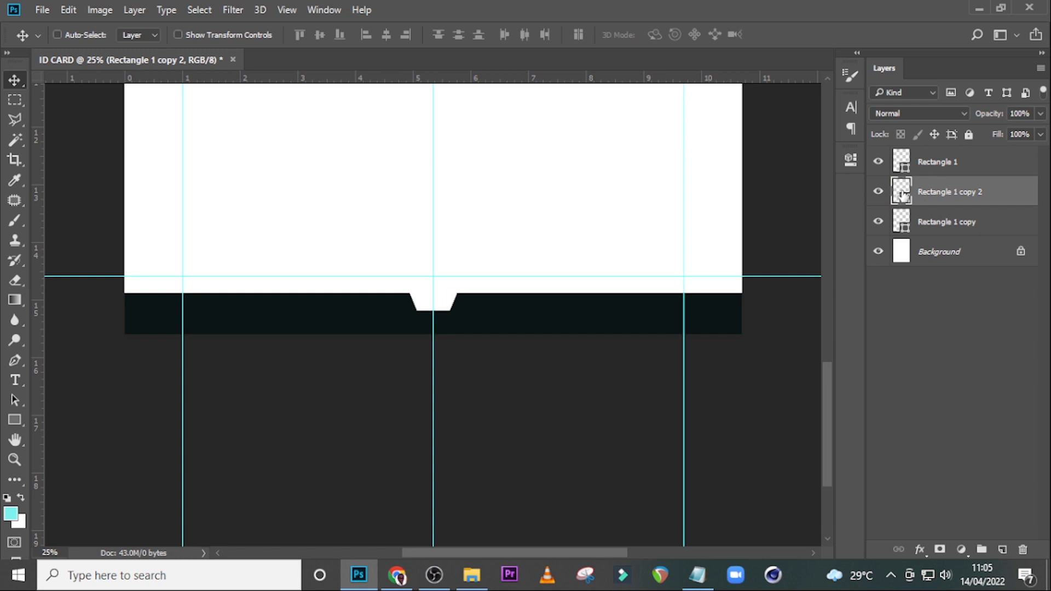
pyautogui.doubleClick(902, 192)
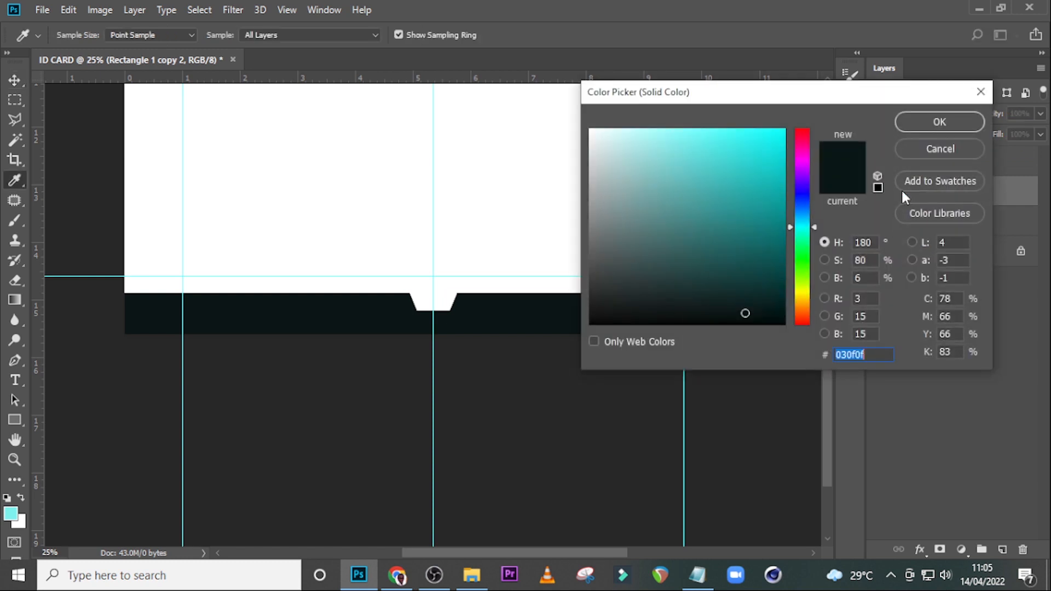
pyautogui.write('00B3')
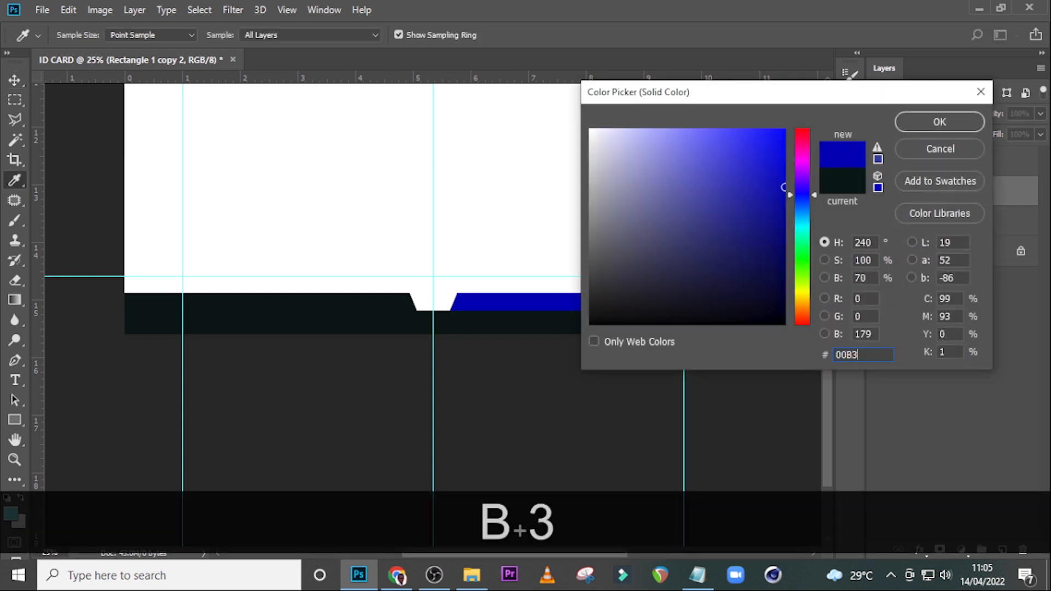
pyautogui.write('AD')
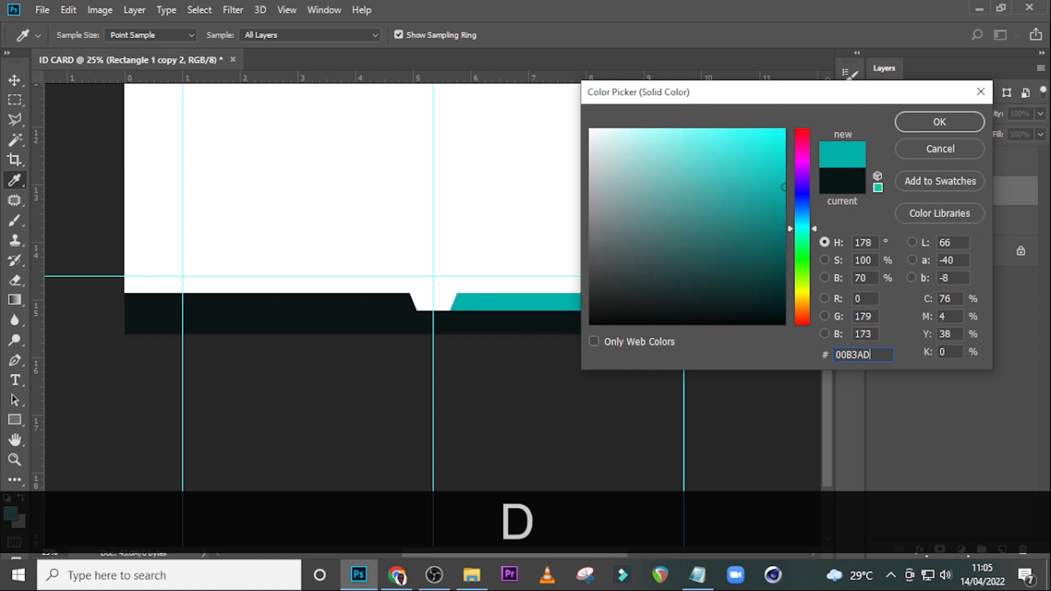
pyautogui.click(904, 124)
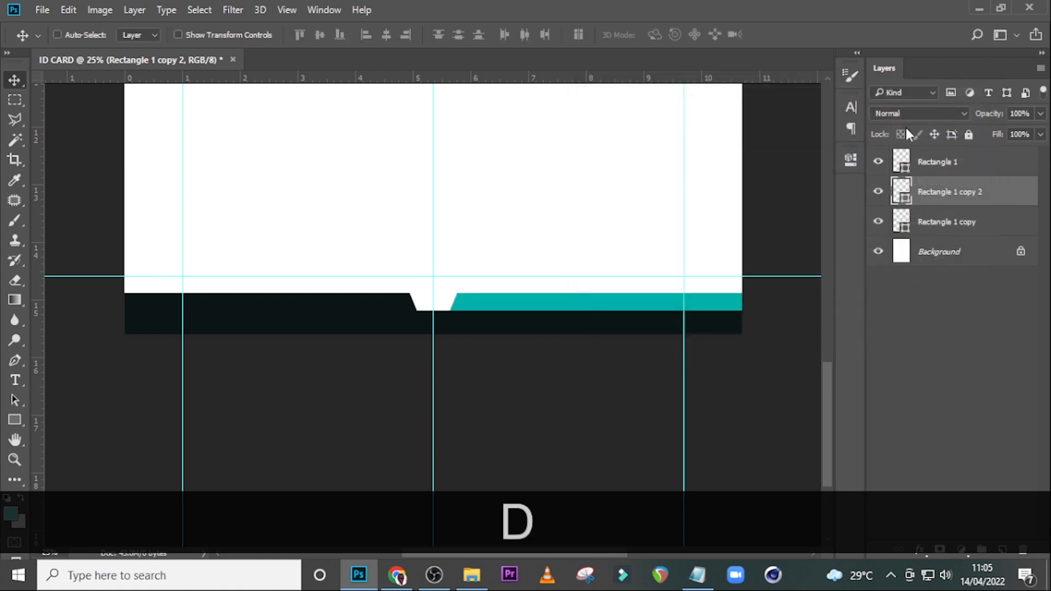
# Recolour the Rectangle 1 copy shape with the teal sampled from the opposite slanted shape.
pyautogui.doubleClick(902, 227)
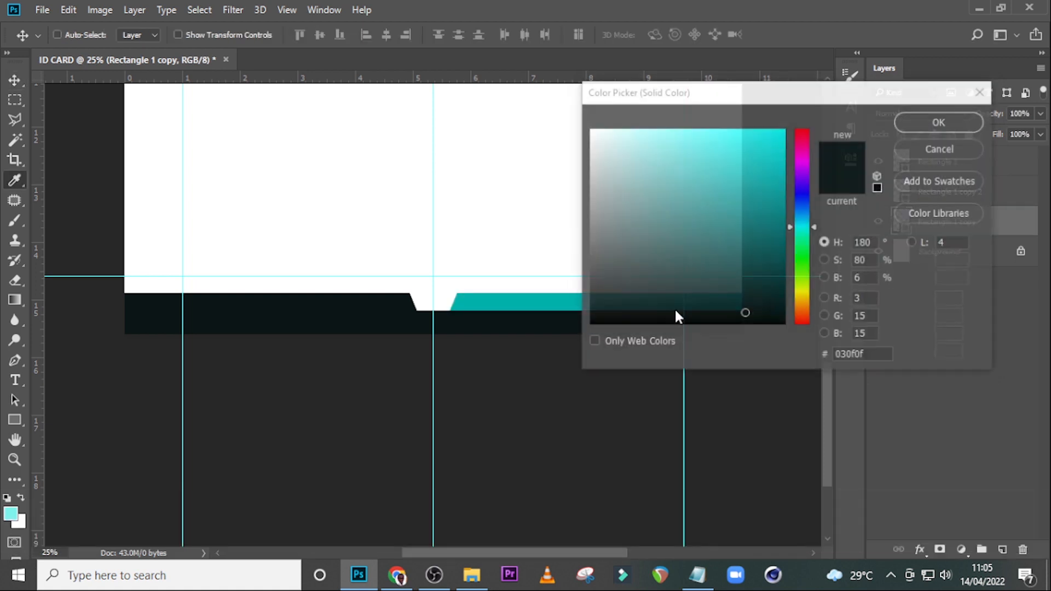
pyautogui.click(544, 304)
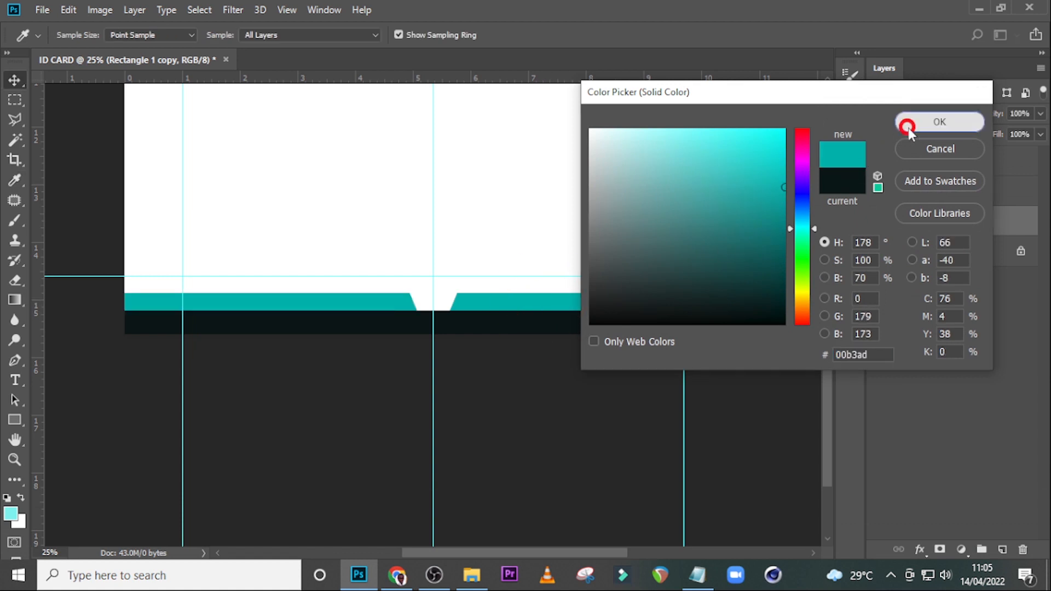
pyautogui.click(908, 127)
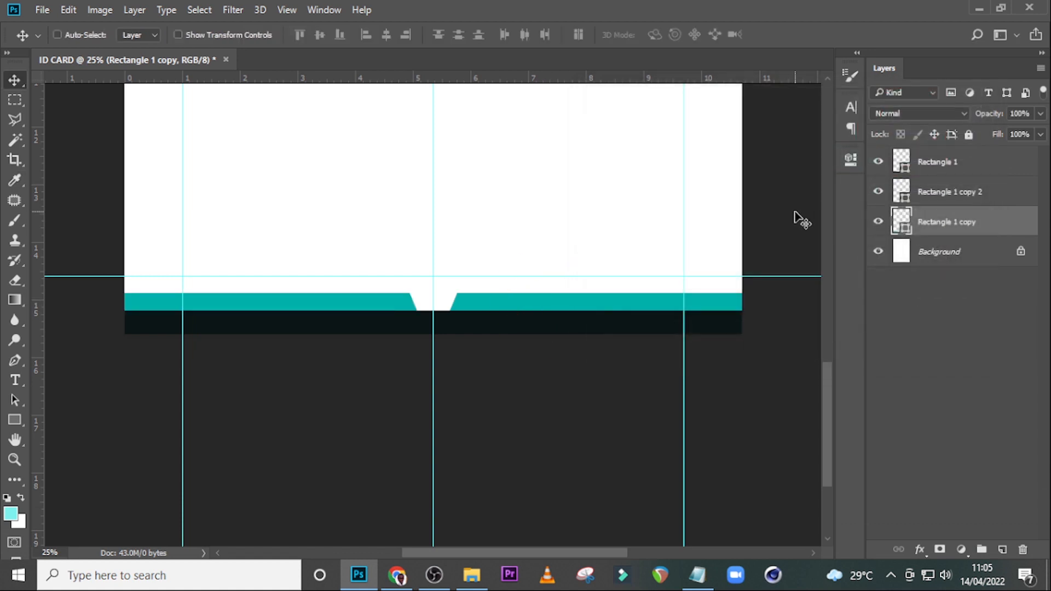
# Group the three footer shape layers together.
pyautogui.keyDown('ctrl'); pyautogui.click(934, 162); pyautogui.keyUp('ctrl')
pyautogui.keyDown('ctrl'); pyautogui.click(934, 192); pyautogui.keyUp('ctrl')
pyautogui.hotkey('ctrl', 'g')
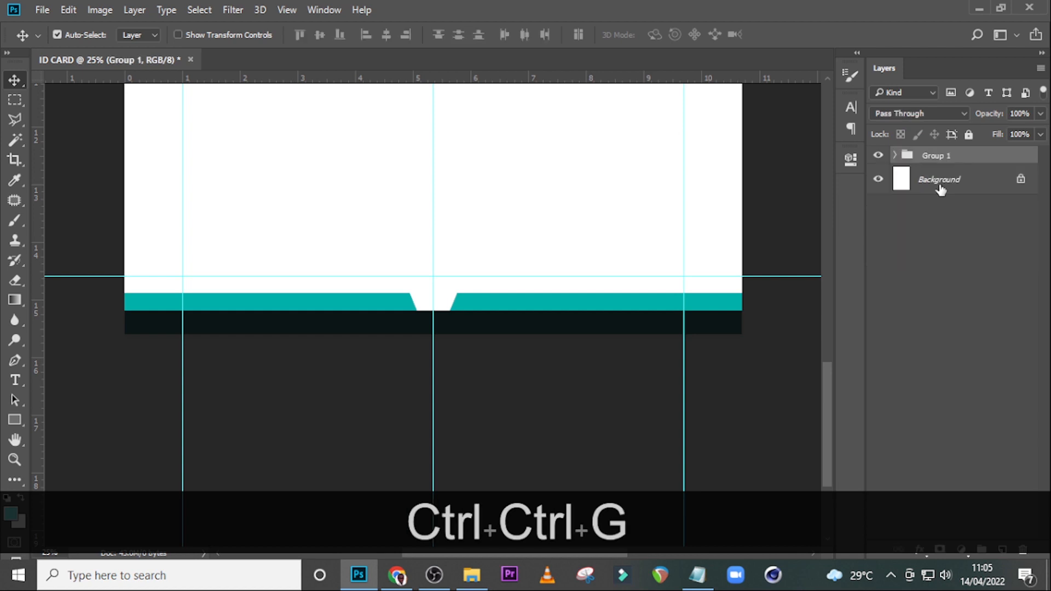
# Rename the footer group as DIWN SHAPES.
pyautogui.doubleClick(934, 156)
pyautogui.write('DIW')
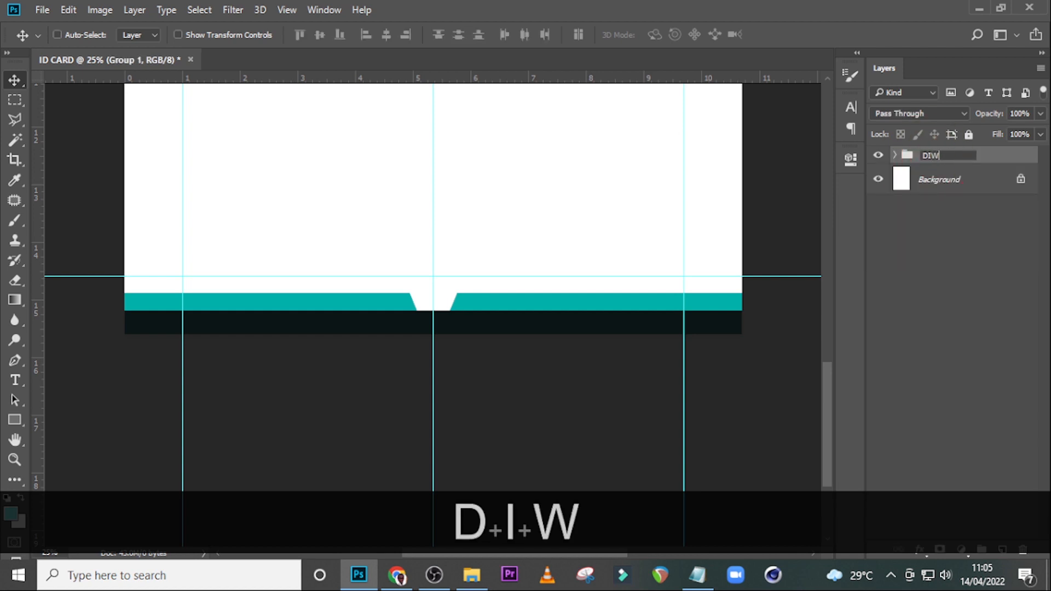
pyautogui.write('N E')
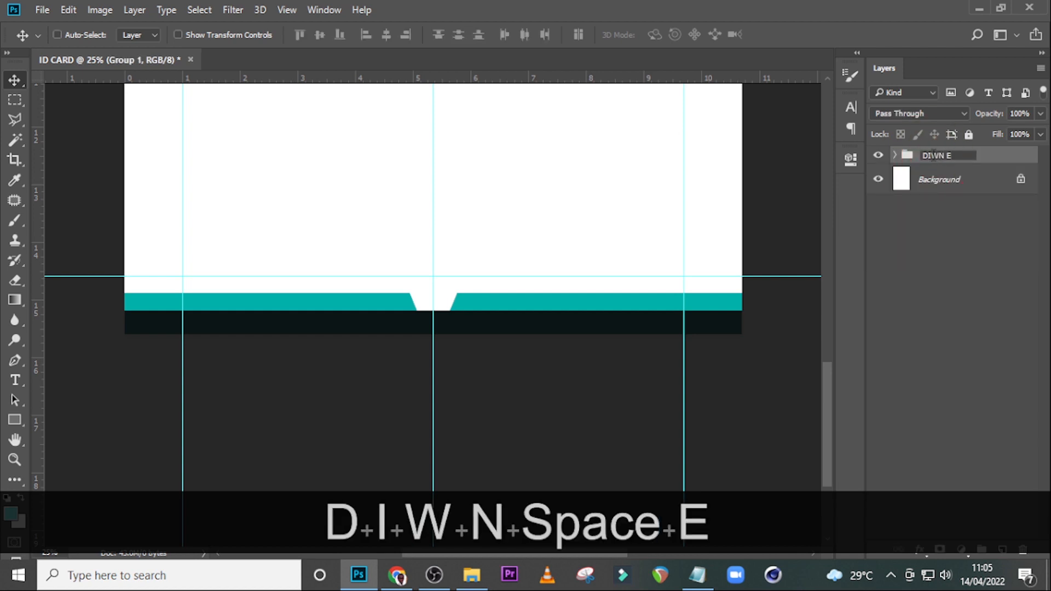
pyautogui.write('LEM')
pyautogui.press('BackSpace')
pyautogui.press('BackSpace')
pyautogui.press('BackSpace')
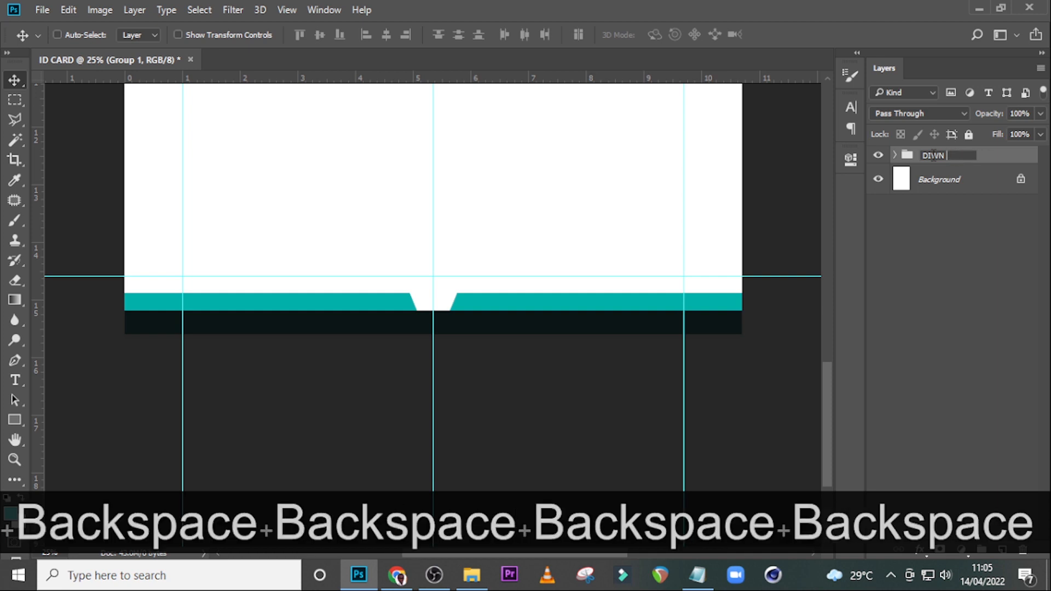
pyautogui.write('SHAPES')
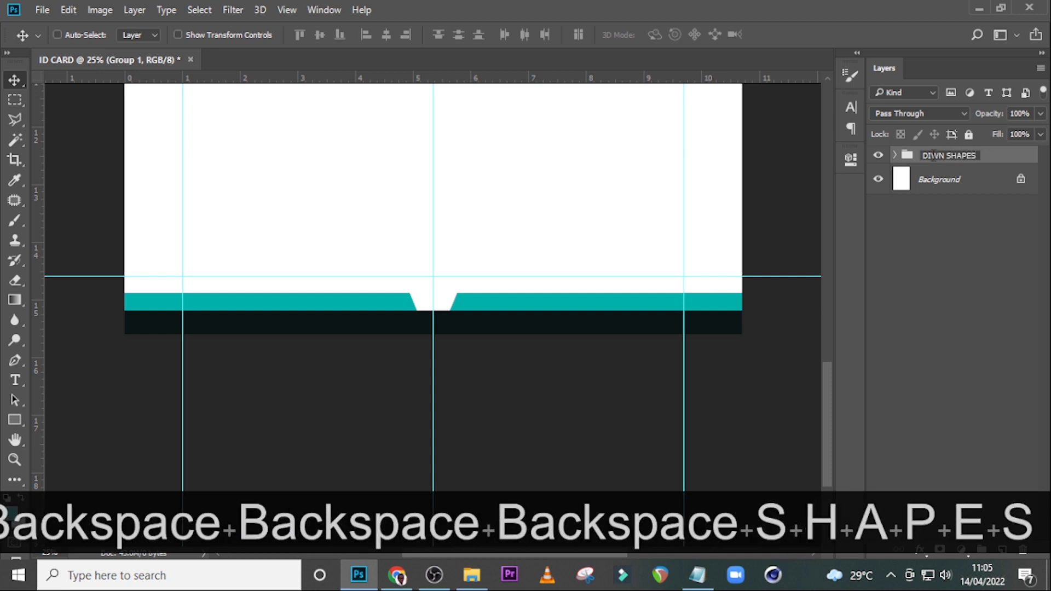
pyautogui.press('Return')
pyautogui.scroll(3, 553, 353)
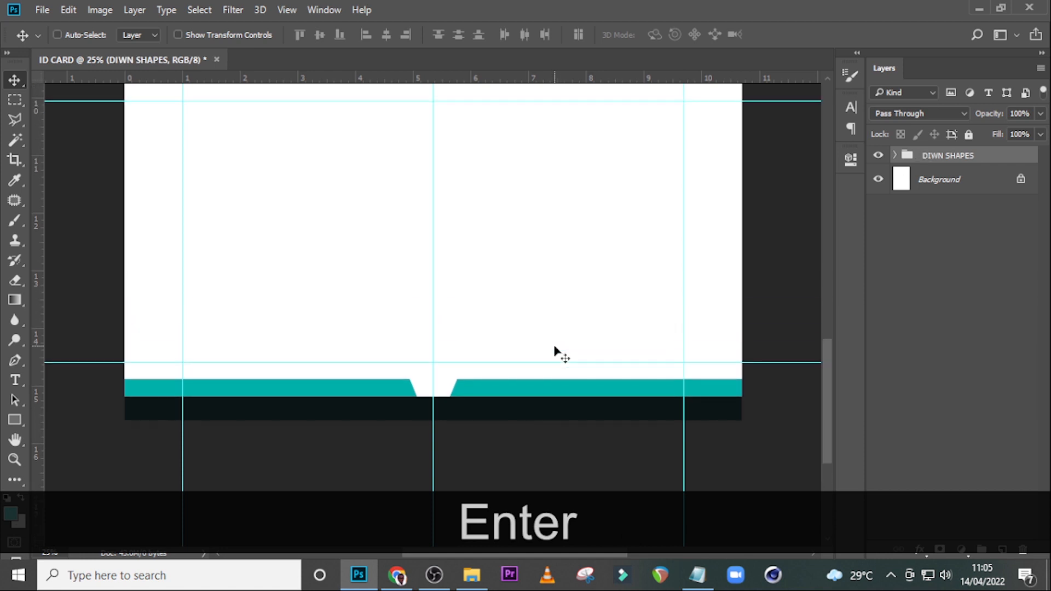
# Add a text layer with the cardholder's full name copied from 110.txt in Notepad, and move it just below the upper-middle horizontal guide.
pyautogui.hotkey('ctrl', '0')
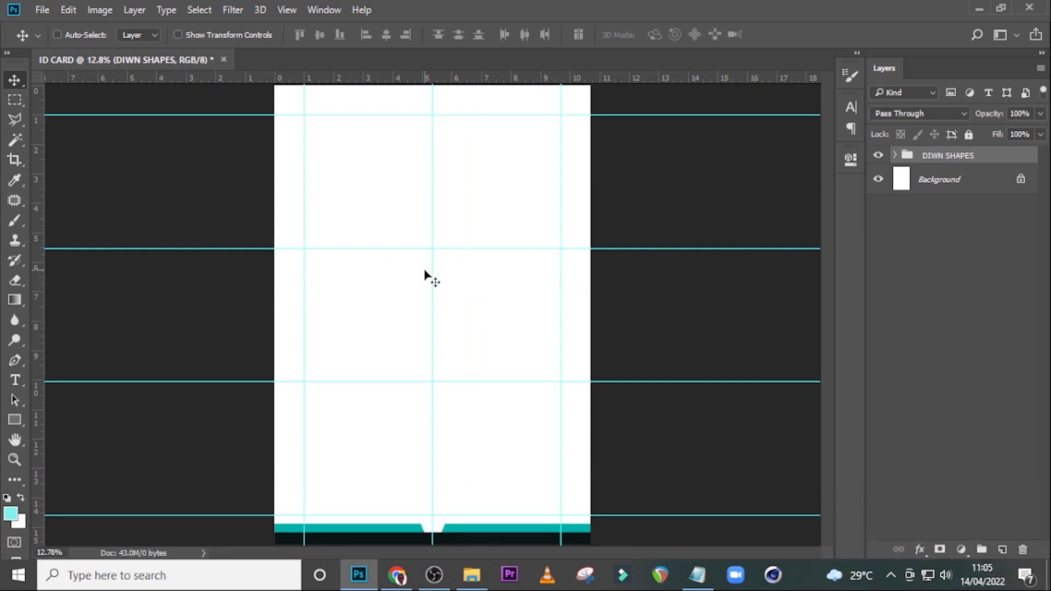
pyautogui.press('t')
pyautogui.click(376, 304)
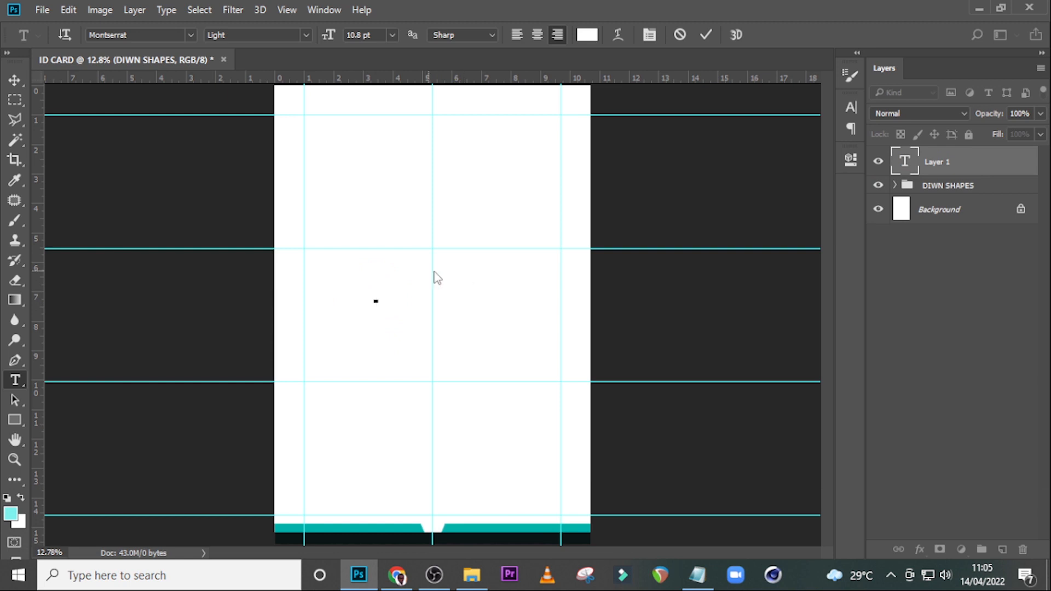
pyautogui.click(696, 574)
pyautogui.moveTo(651, 272); pyautogui.dragTo(527, 261)
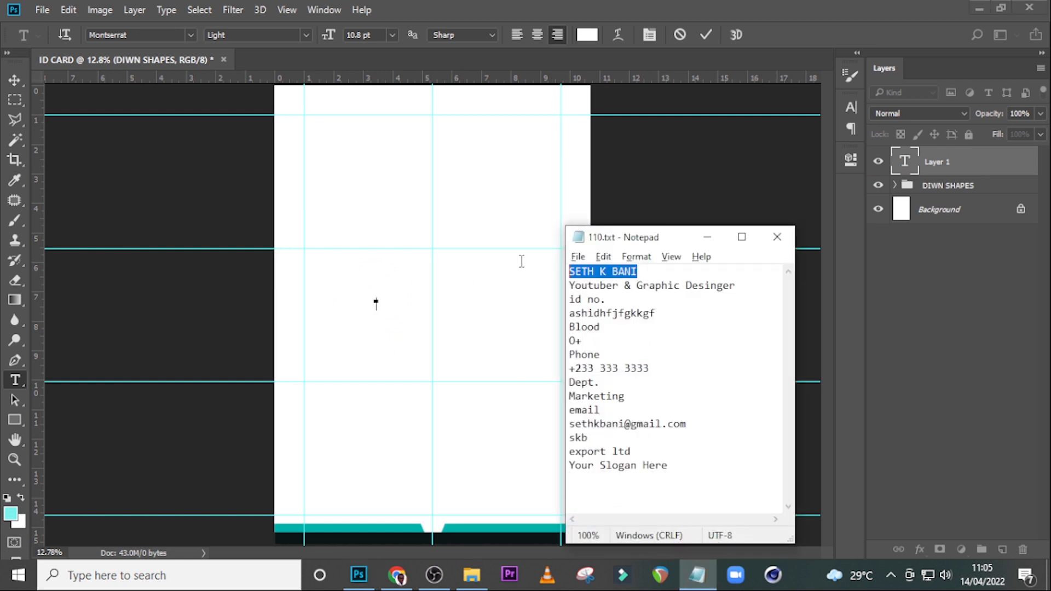
pyautogui.hotkey('ctrl', 'c')
pyautogui.click(556, 7)
pyautogui.hotkey('ctrl', 'v')
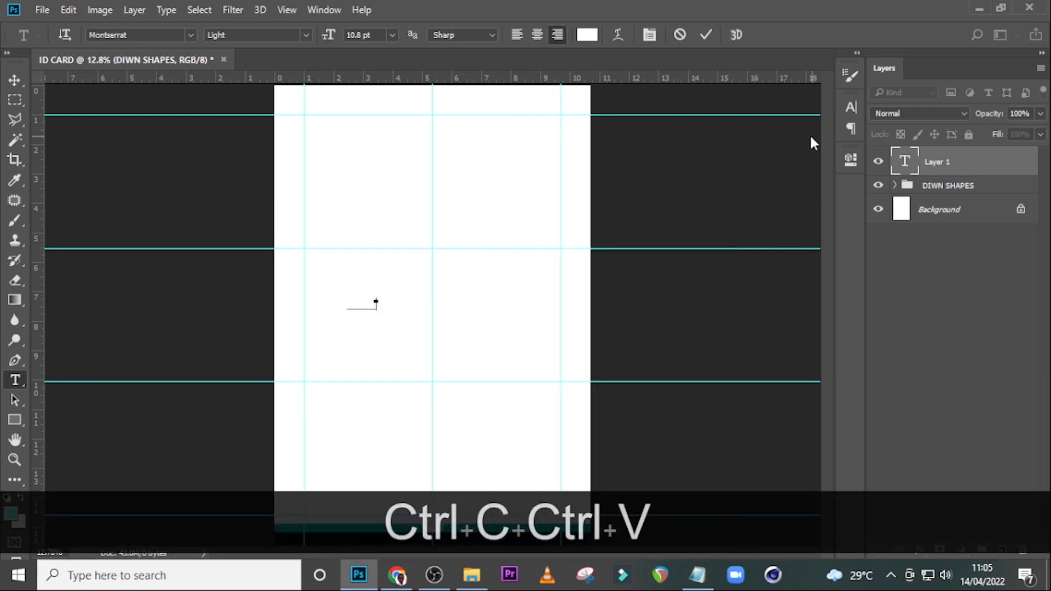
pyautogui.click(915, 165)
pyautogui.press('v')
pyautogui.moveTo(403, 305); pyautogui.dragTo(446, 258)
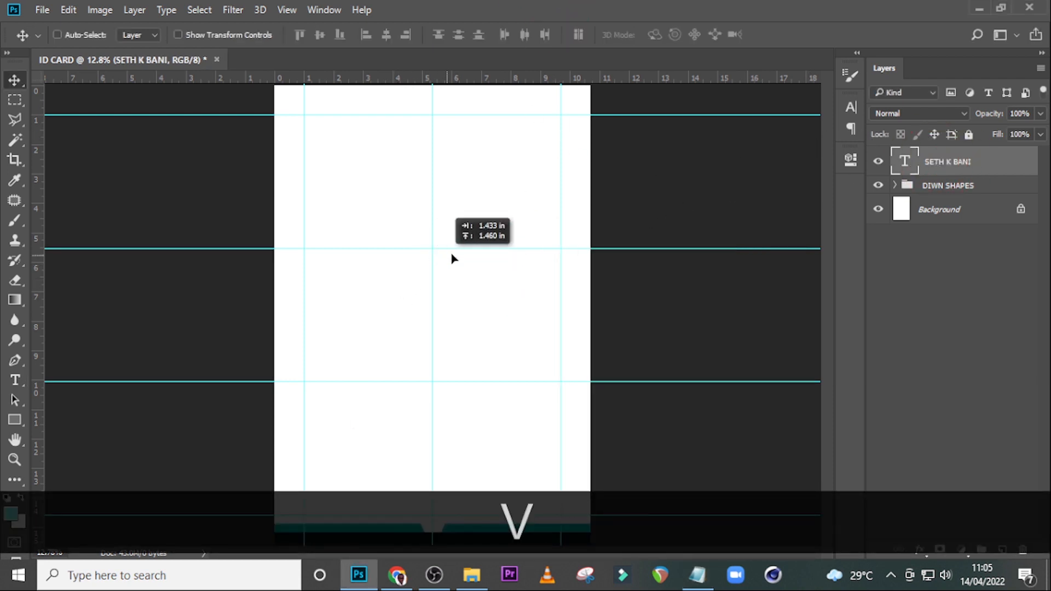
# Set the name text's colour to black 000000 and its Montserrat font style to ExtraBold.
pyautogui.click(851, 108)
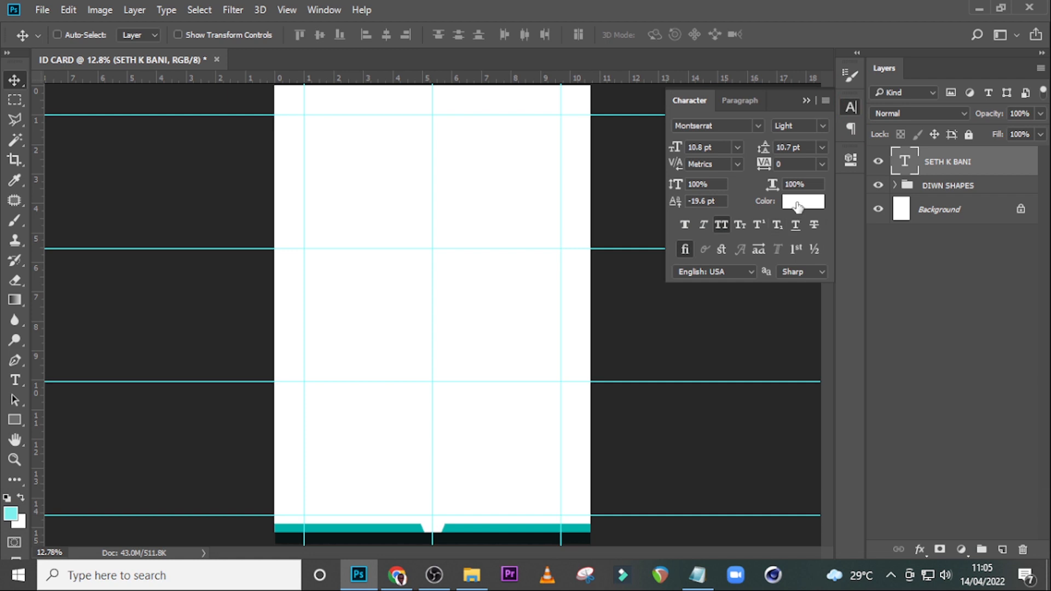
pyautogui.click(798, 203)
pyautogui.write('000000')
pyautogui.click(925, 119)
pyautogui.click(823, 125)
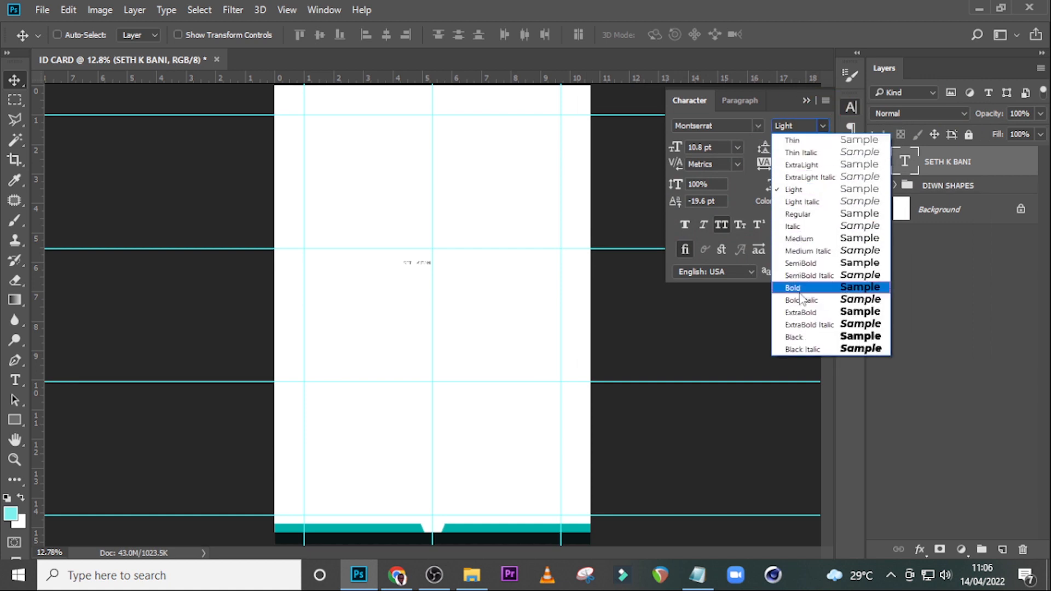
pyautogui.click(807, 313)
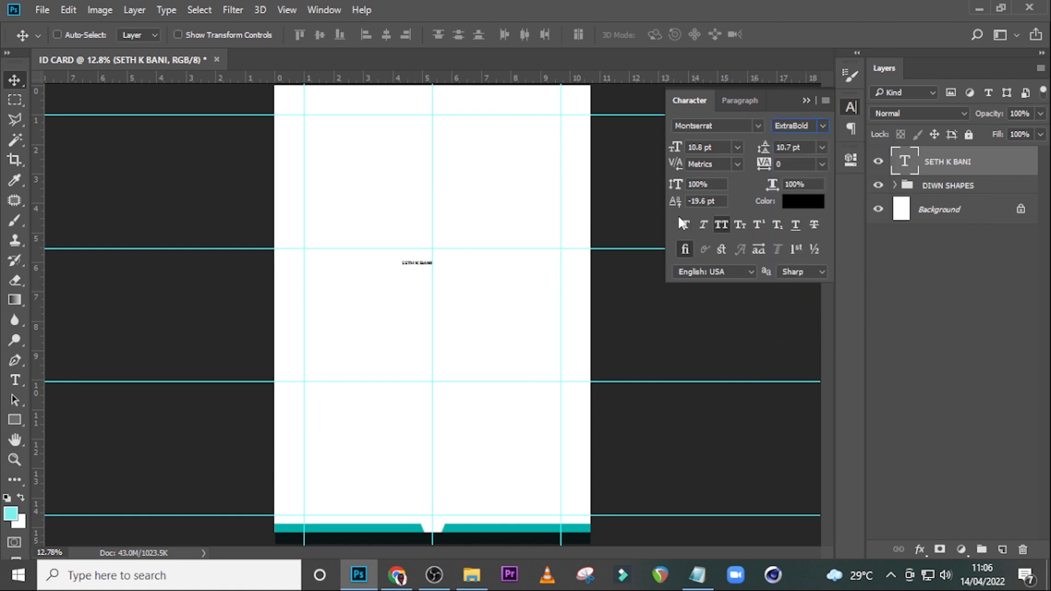
# Set the name text's font size to 69 pt and its tracking to -20.
pyautogui.click(722, 144)
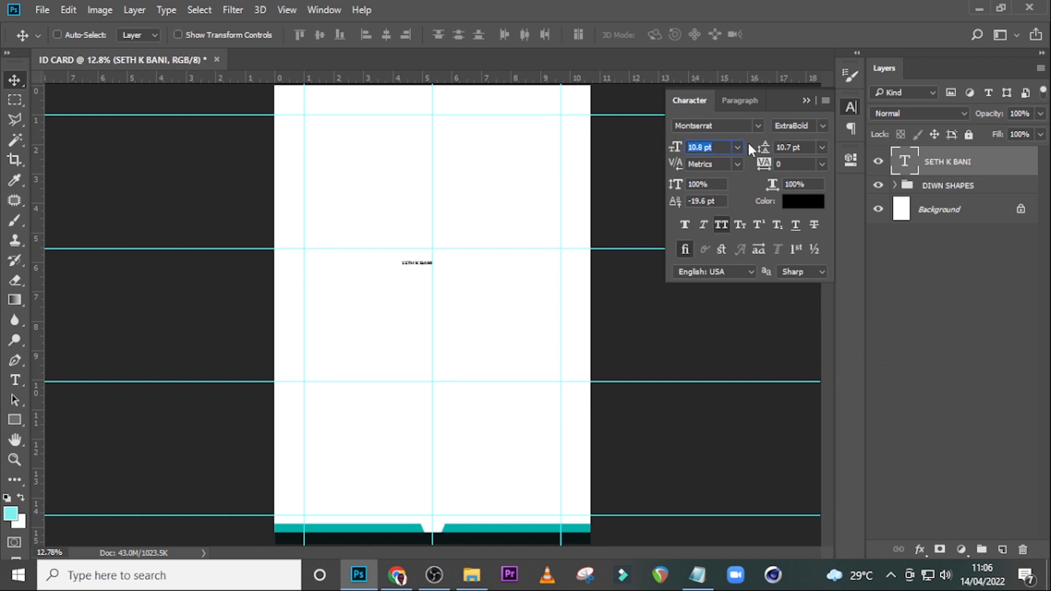
pyautogui.write('69')
pyautogui.press('Return')
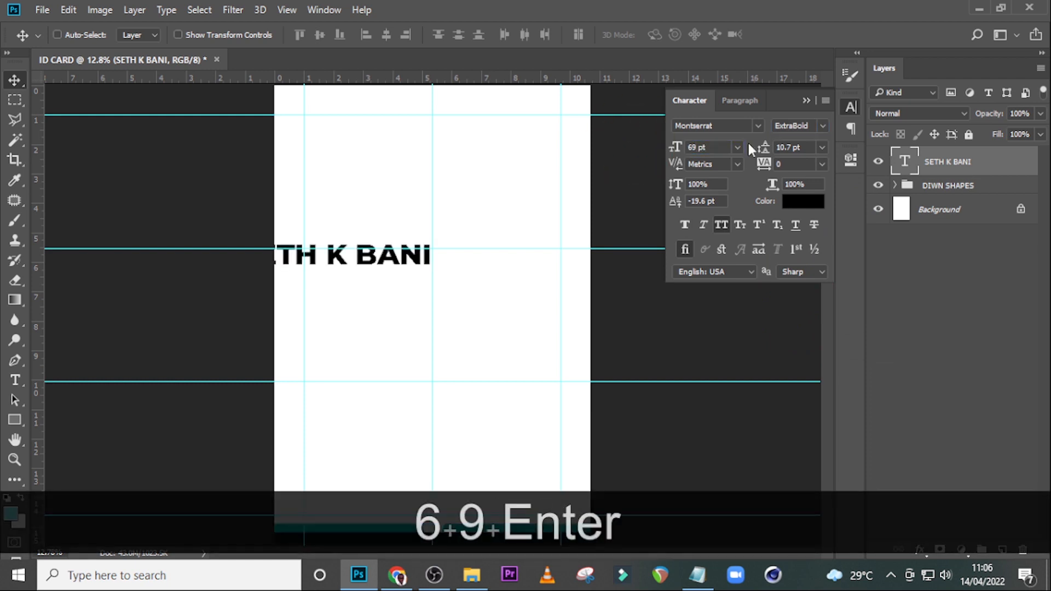
pyautogui.click(791, 162)
pyautogui.write('-2')
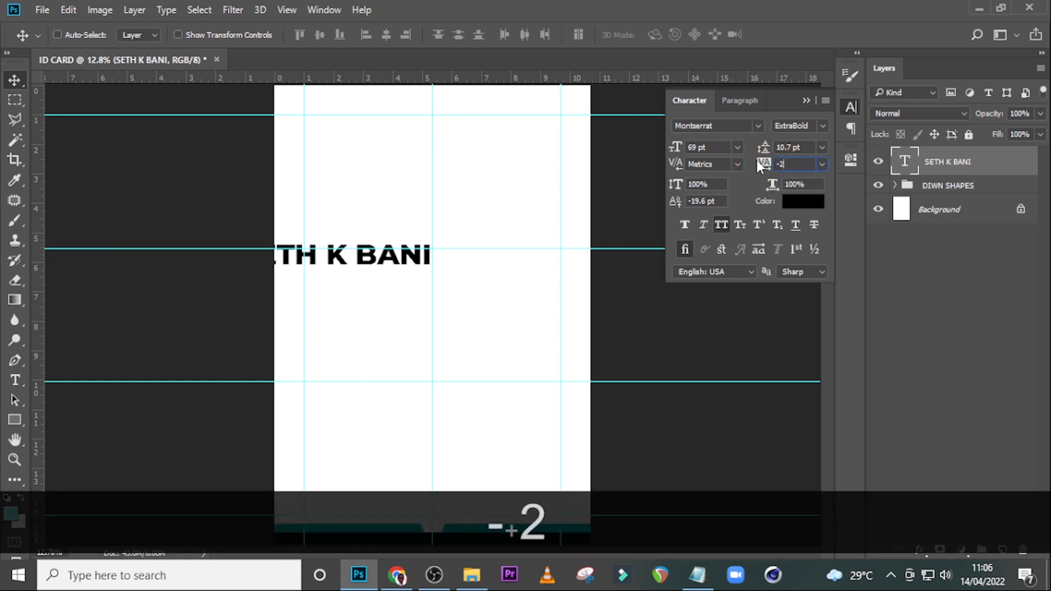
pyautogui.write('0')
pyautogui.press('Return')
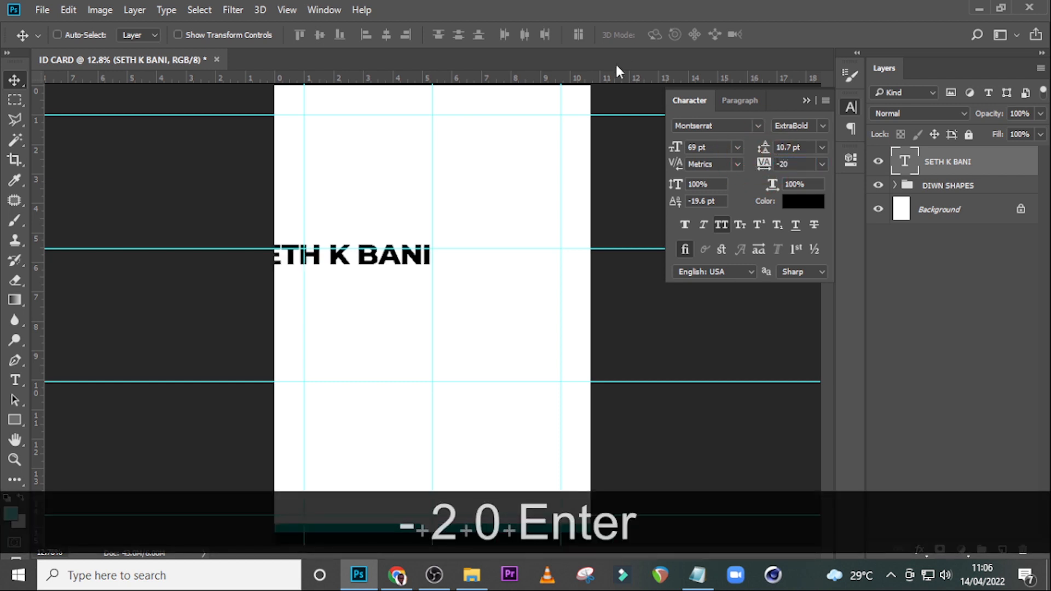
# Centre the name on the vertical centre guide, move it down to just above the lower-middle horizontal guide, and apply the transform.
pyautogui.hotkey('ctrl', 't')
pyautogui.moveTo(408, 267); pyautogui.dragTo(506, 261)
pyautogui.moveTo(501, 260); pyautogui.dragTo(500, 260)
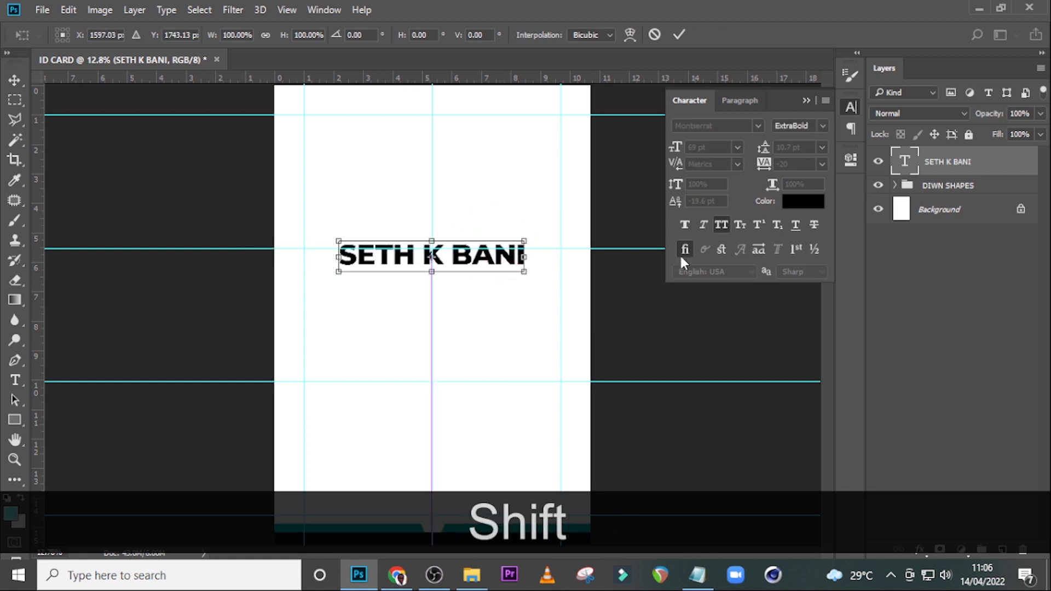
pyautogui.hotkey('shift', 'Down')
pyautogui.hotkey('shift', 'Down')
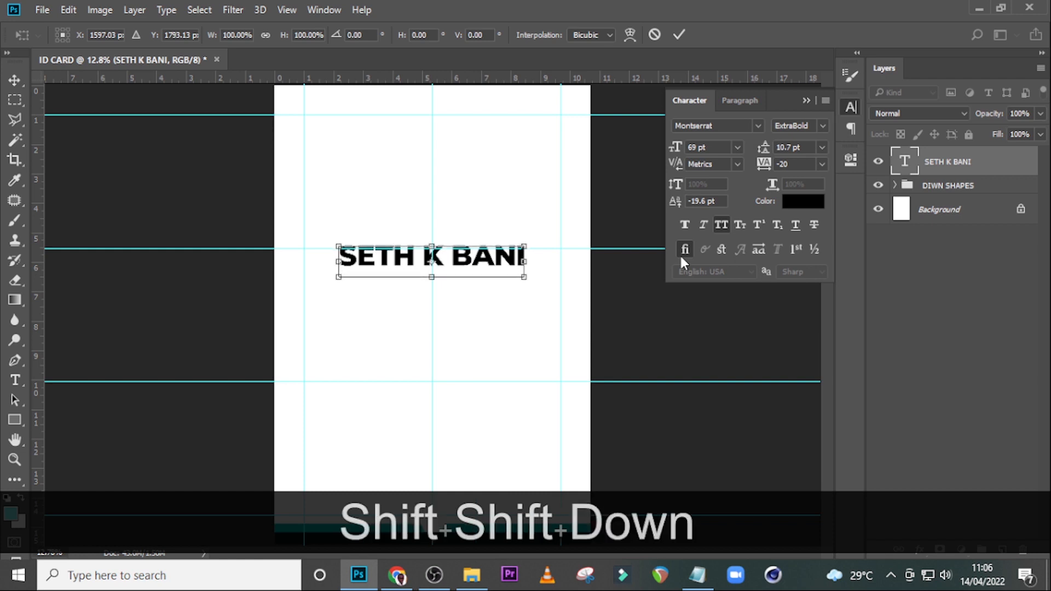
pyautogui.moveTo(468, 262); pyautogui.dragTo(578, 370)
pyautogui.hotkey('shift', 'Return')
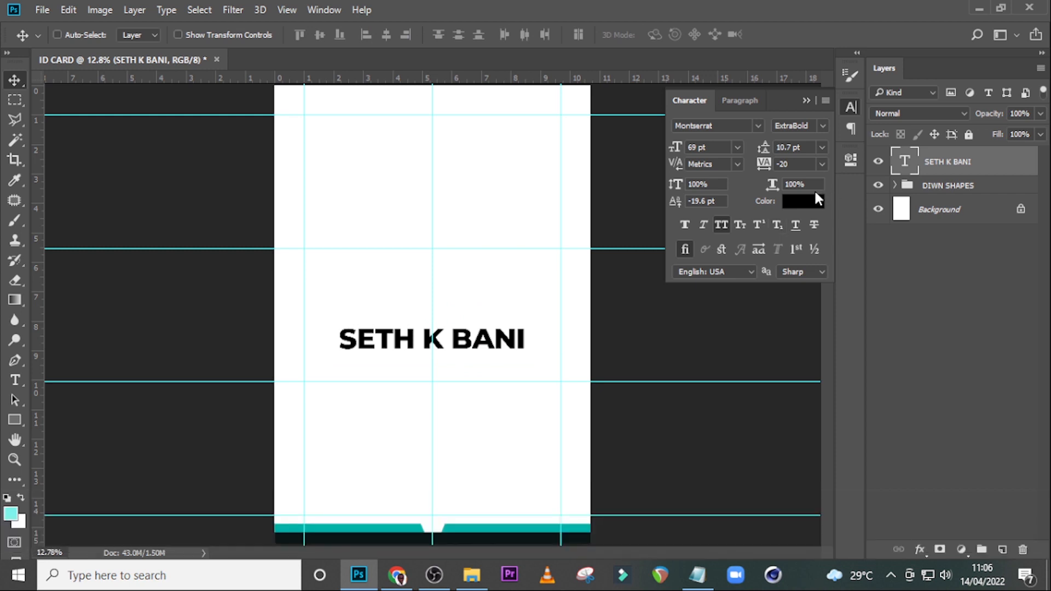
# Colour the first word of the name with the dark 030f0f sampled from the footer rectangle.
pyautogui.doubleClick(900, 167)
pyautogui.moveTo(423, 339); pyautogui.dragTo(302, 340)
pyautogui.click(815, 204)
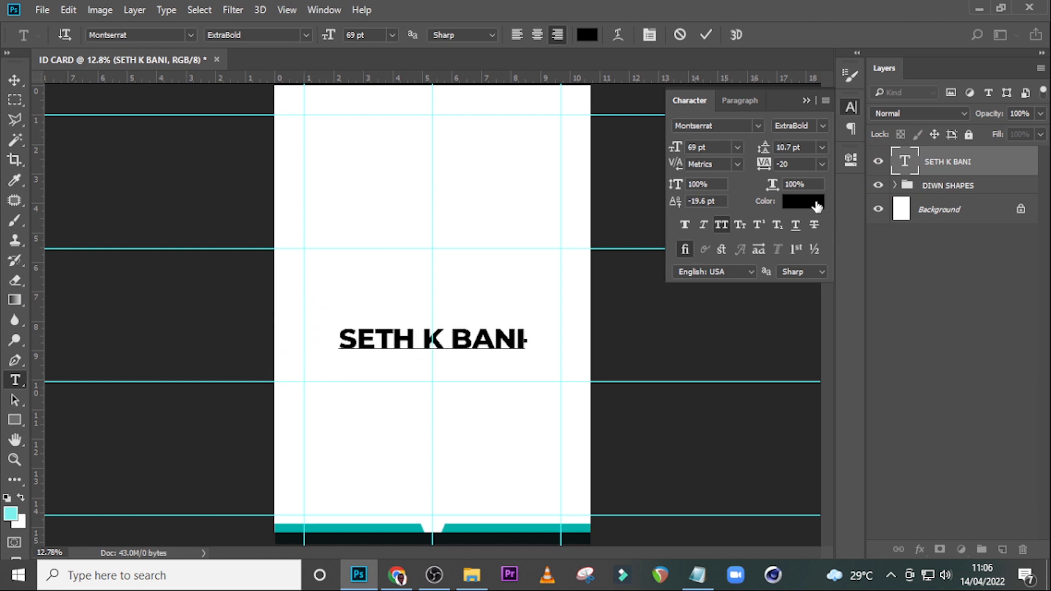
pyautogui.click(504, 541)
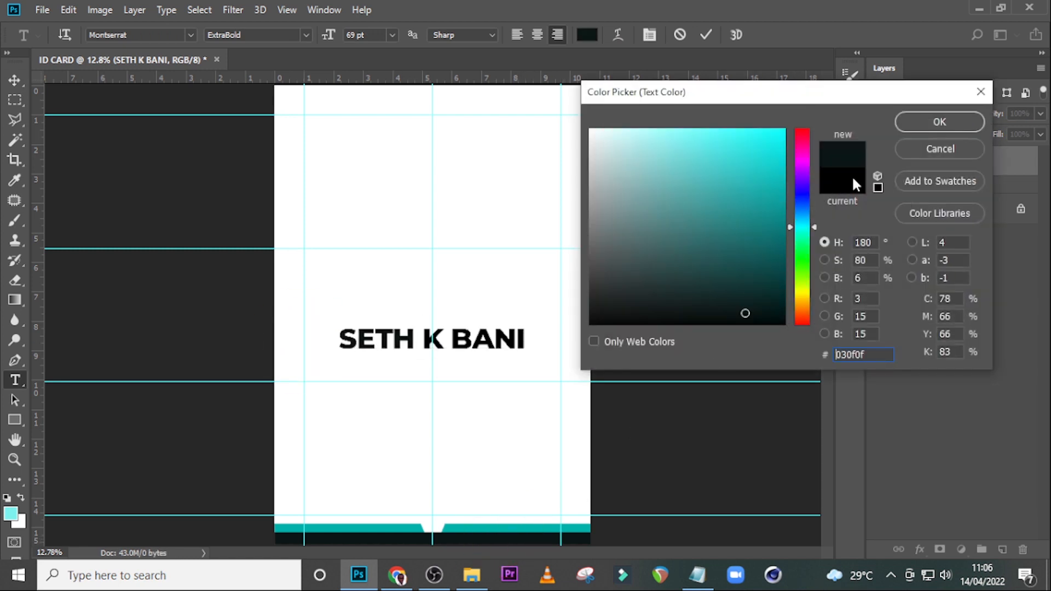
pyautogui.click(916, 125)
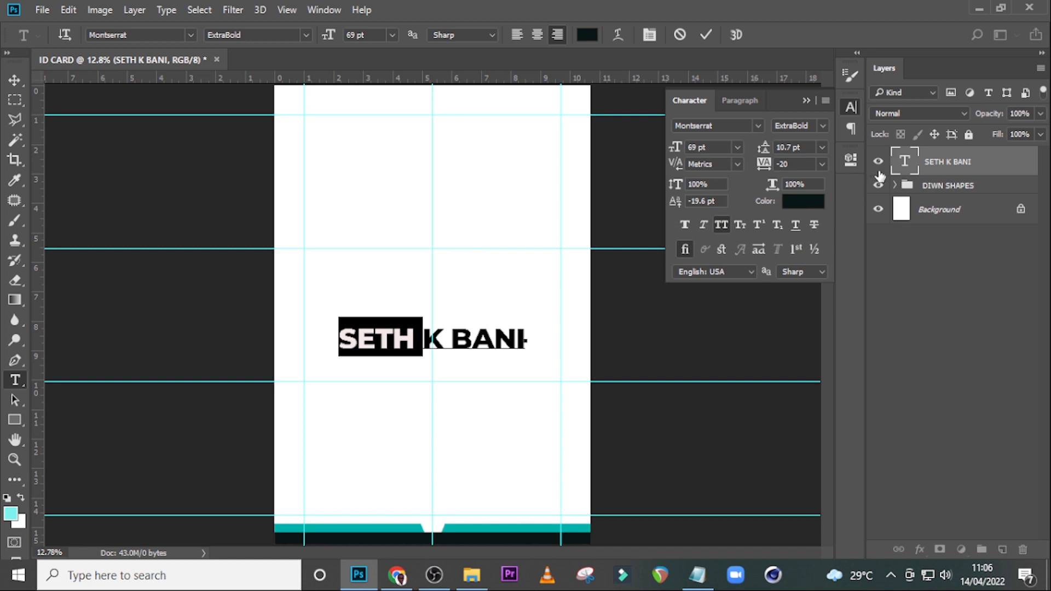
# Colour the last word of the name with the teal sampled from the footer's slanted shapes.
pyautogui.moveTo(451, 337); pyautogui.dragTo(629, 323)
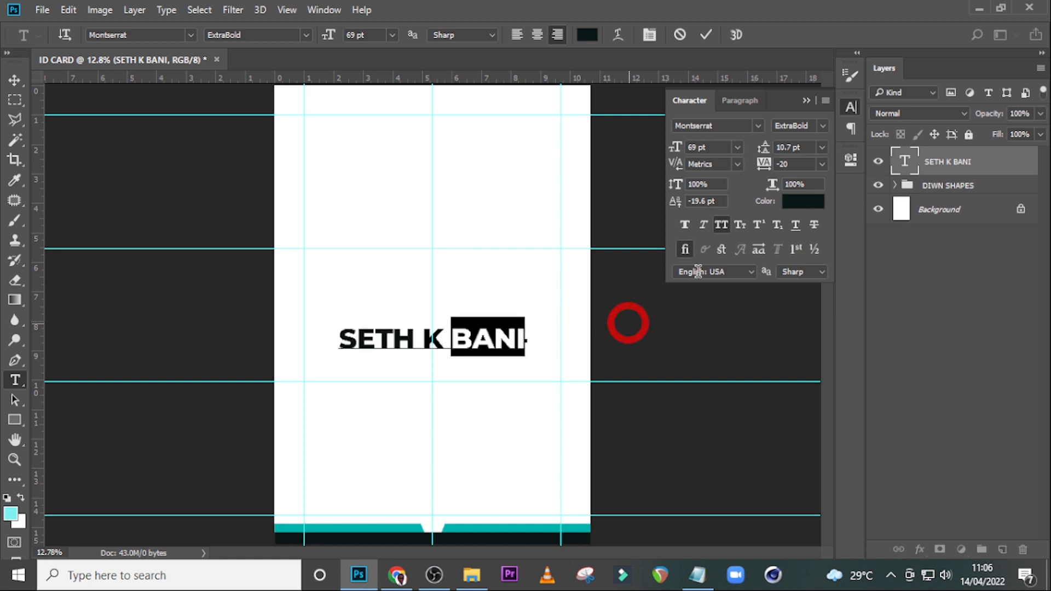
pyautogui.click(798, 204)
pyautogui.click(494, 528)
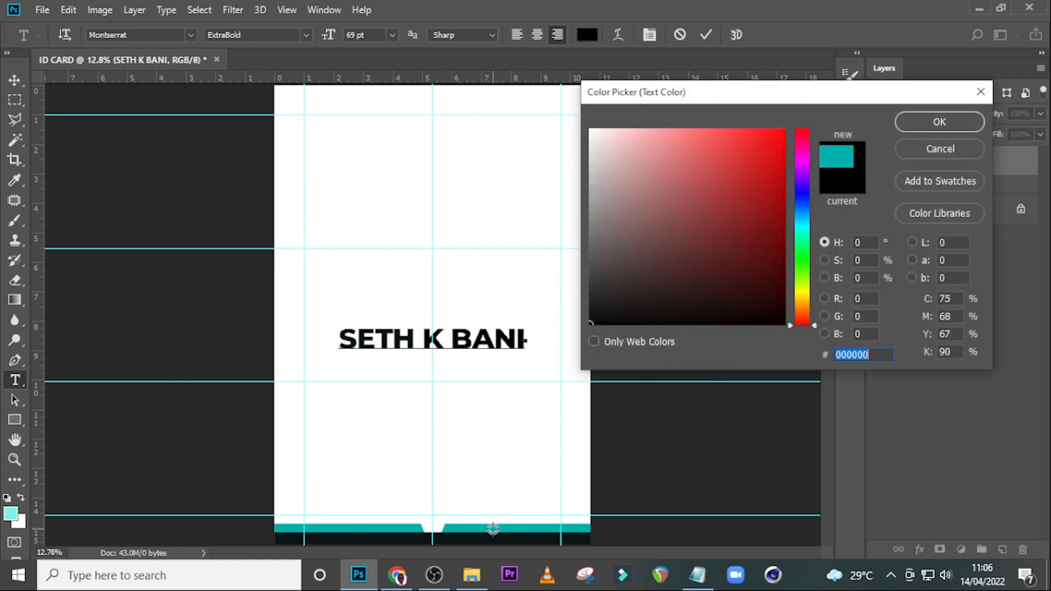
pyautogui.click(939, 122)
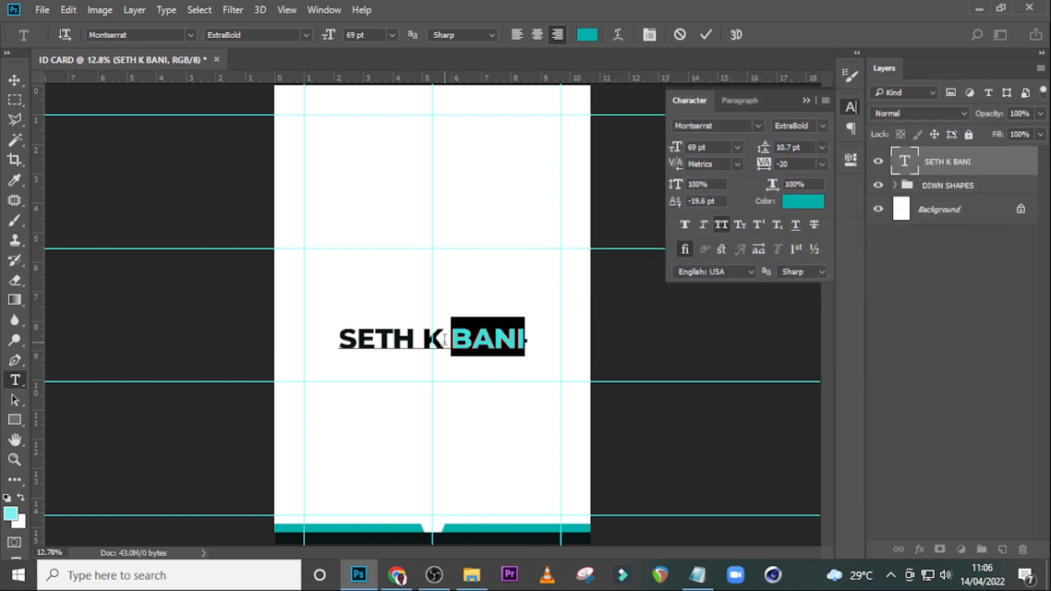
# Colour the middle initial of the name with dark teal 006663 and commit the text edit.
pyautogui.moveTo(445, 338); pyautogui.dragTo(415, 338)
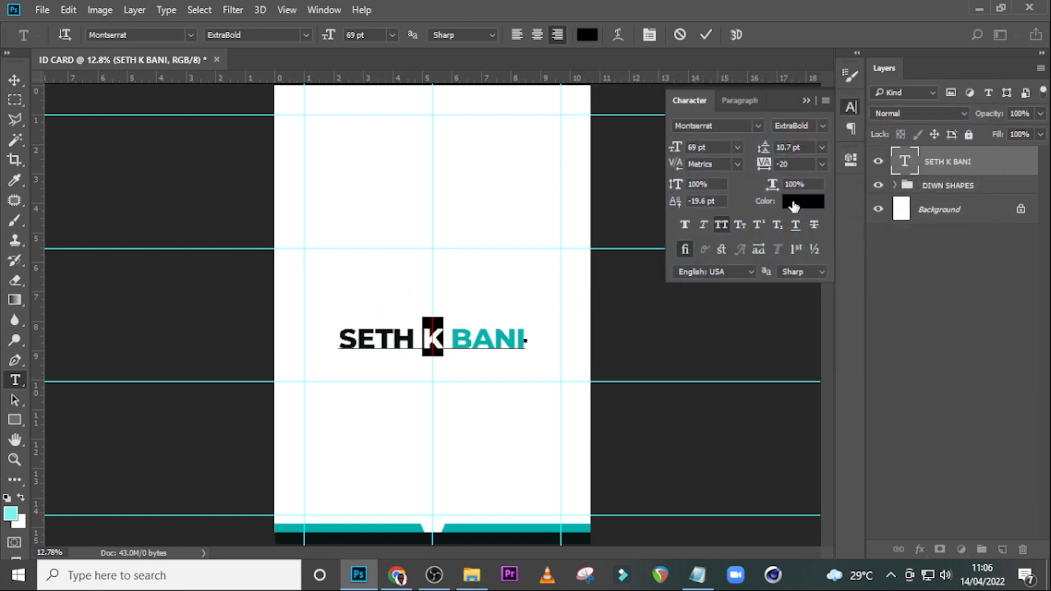
pyautogui.click(794, 203)
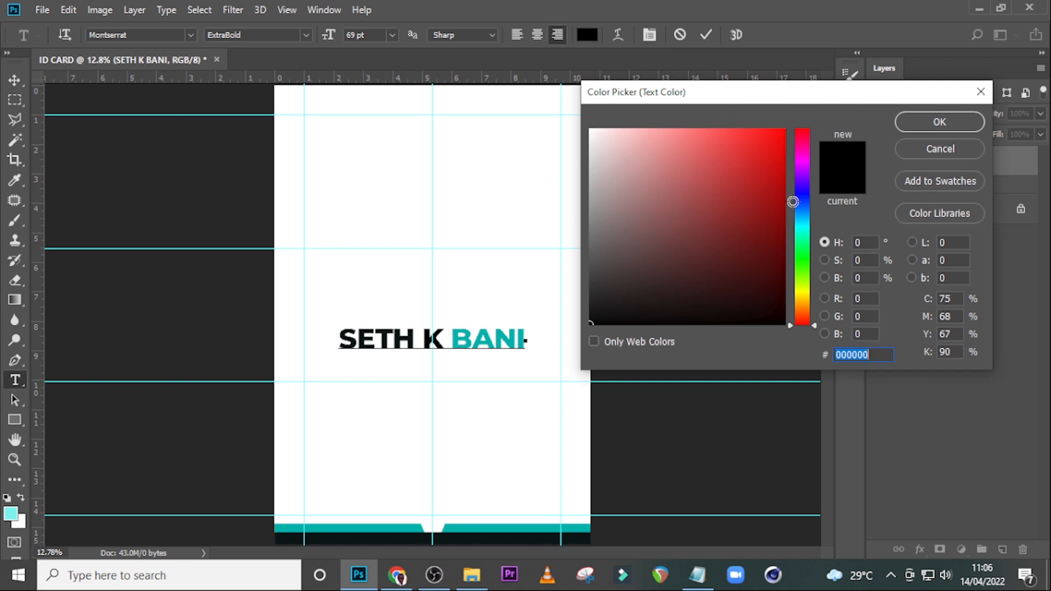
pyautogui.write('006')
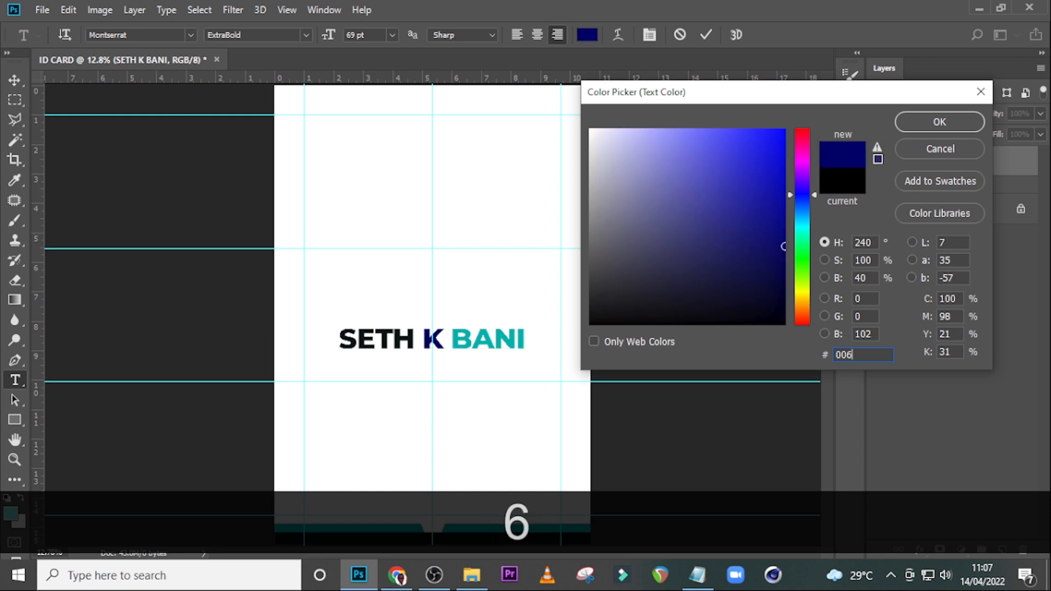
pyautogui.write('663')
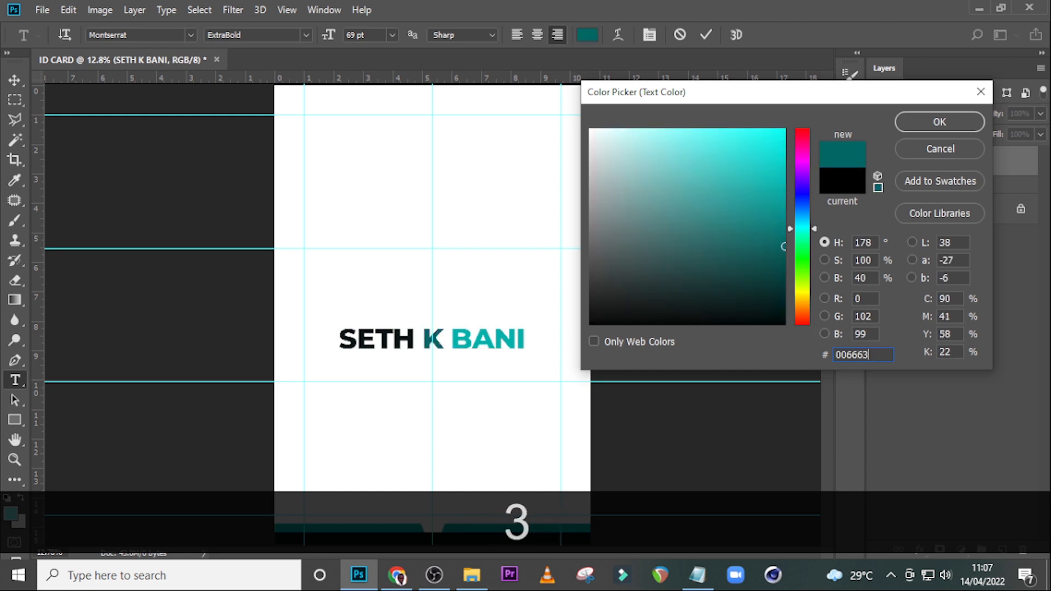
pyautogui.click(963, 126)
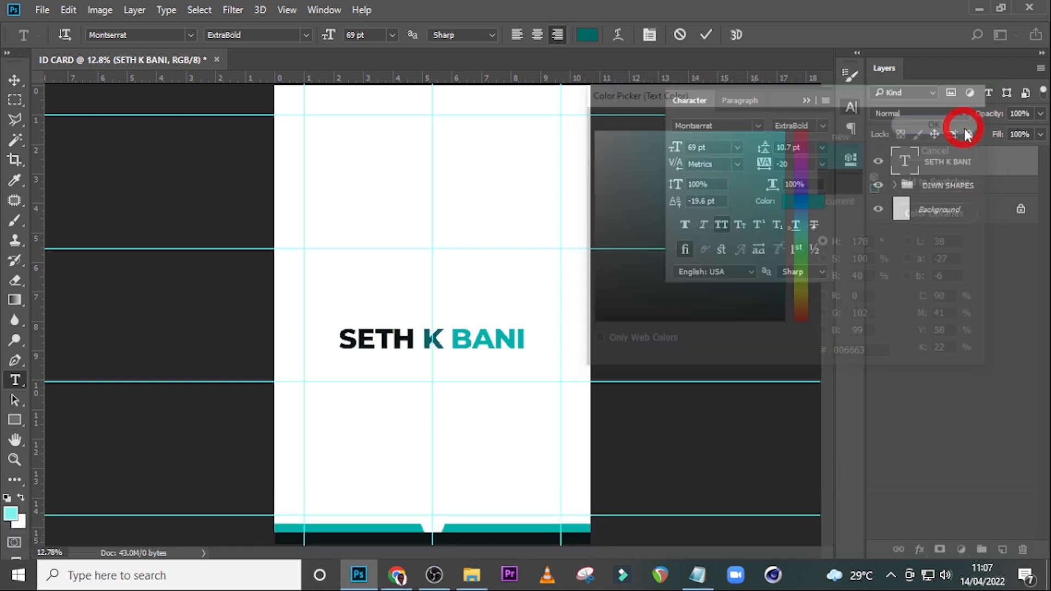
pyautogui.click(935, 160)
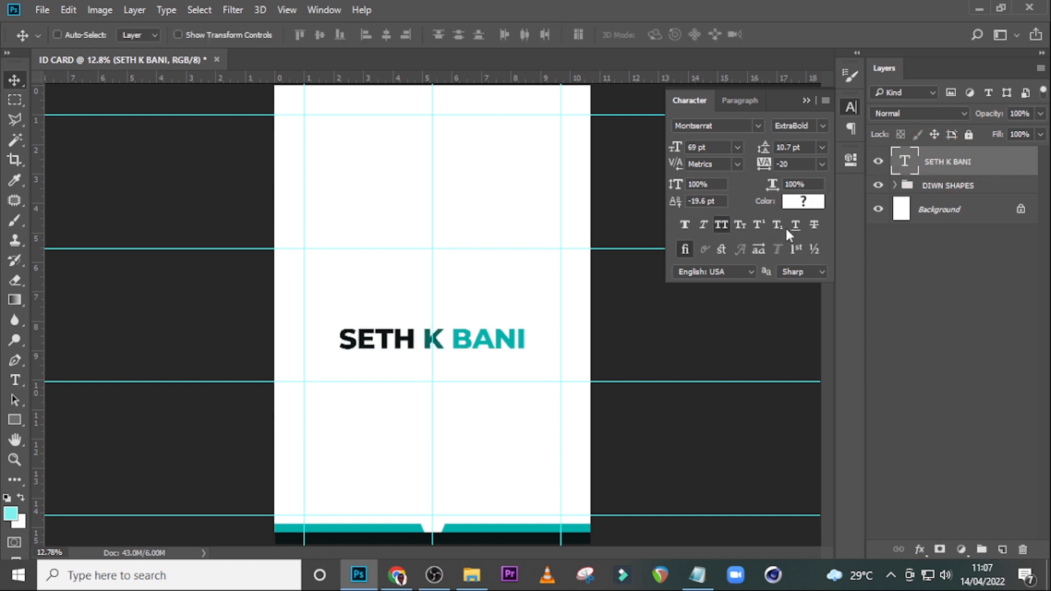
# Duplicate the name text layer and move the copy straight down to sit directly below the original name.
pyautogui.hotkey('ctrl', 'j')
pyautogui.press('v')
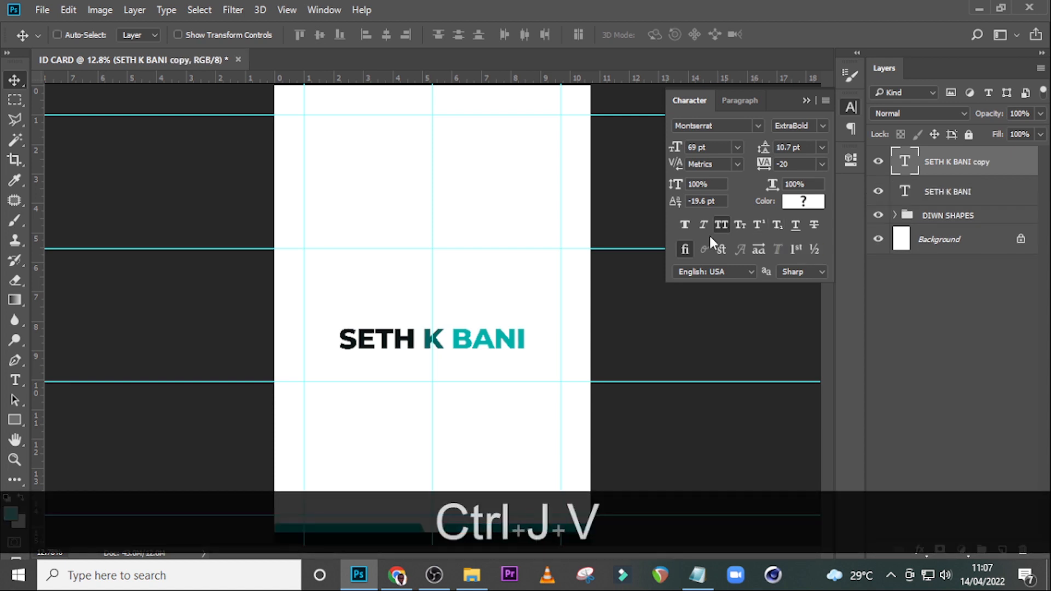
pyautogui.moveTo(502, 344); pyautogui.dragTo(502, 378)
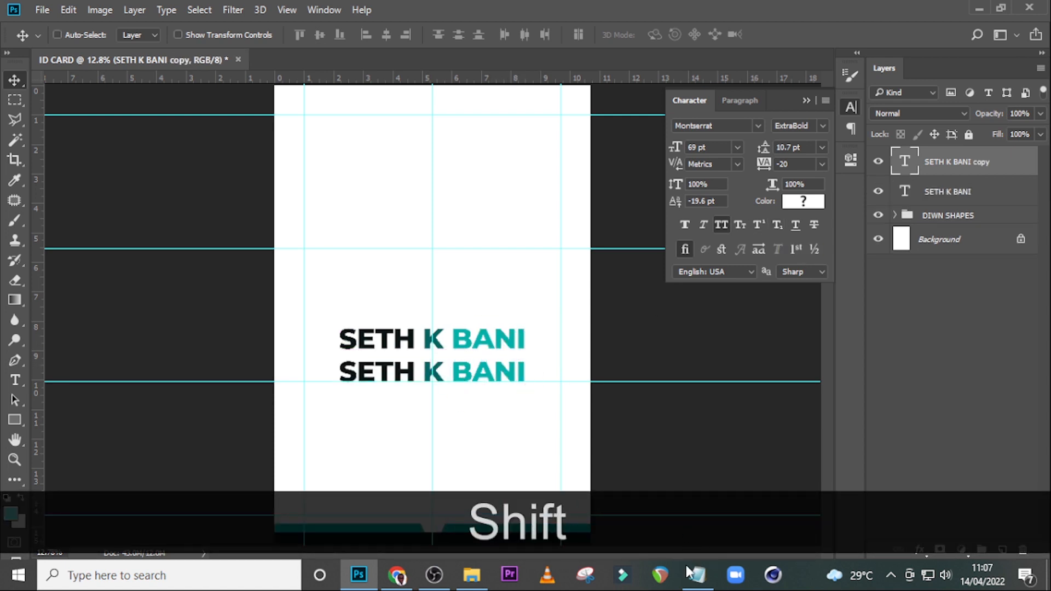
# Replace the duplicated name's text with "Youtuber & Graphic Desinger" copied from 110.txt in Notepad.
pyautogui.click(691, 573)
pyautogui.moveTo(736, 285); pyautogui.dragTo(543, 289)
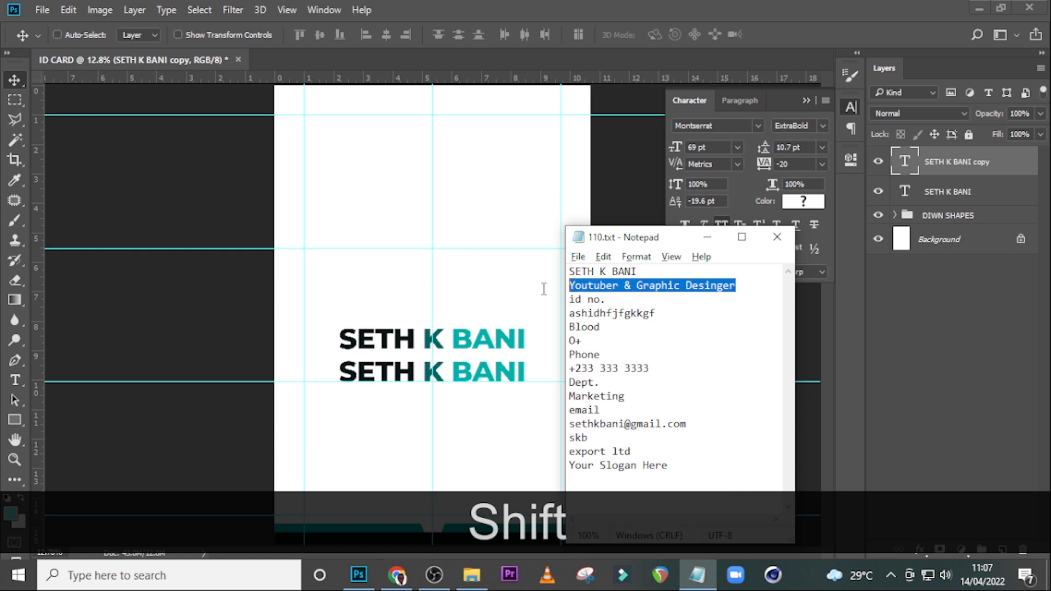
pyautogui.hotkey('ctrl', 'c')
pyautogui.click(842, 157)
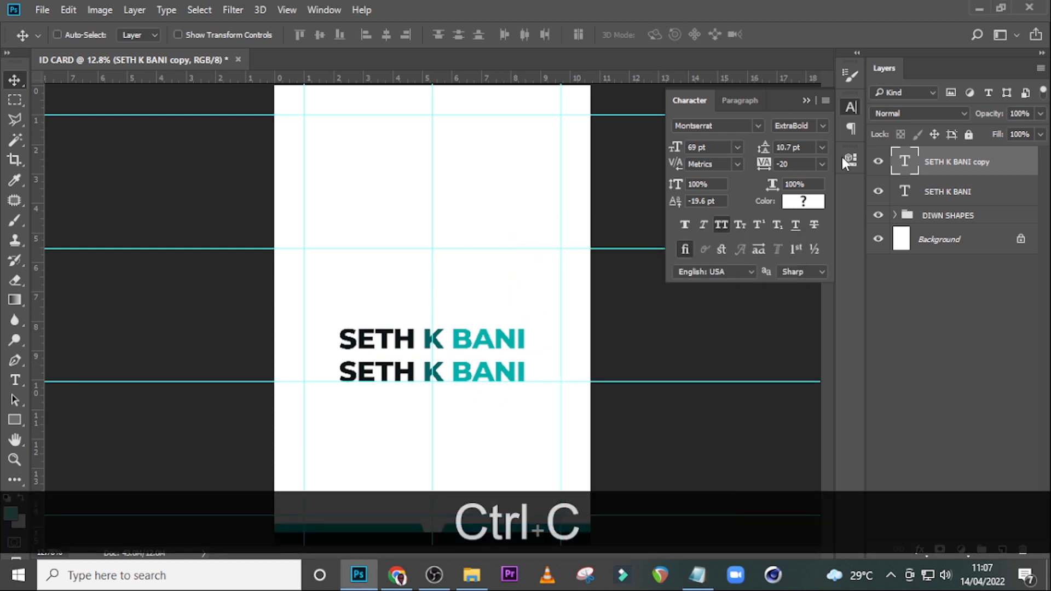
pyautogui.doubleClick(907, 161)
pyautogui.hotkey('ctrl', 'v')
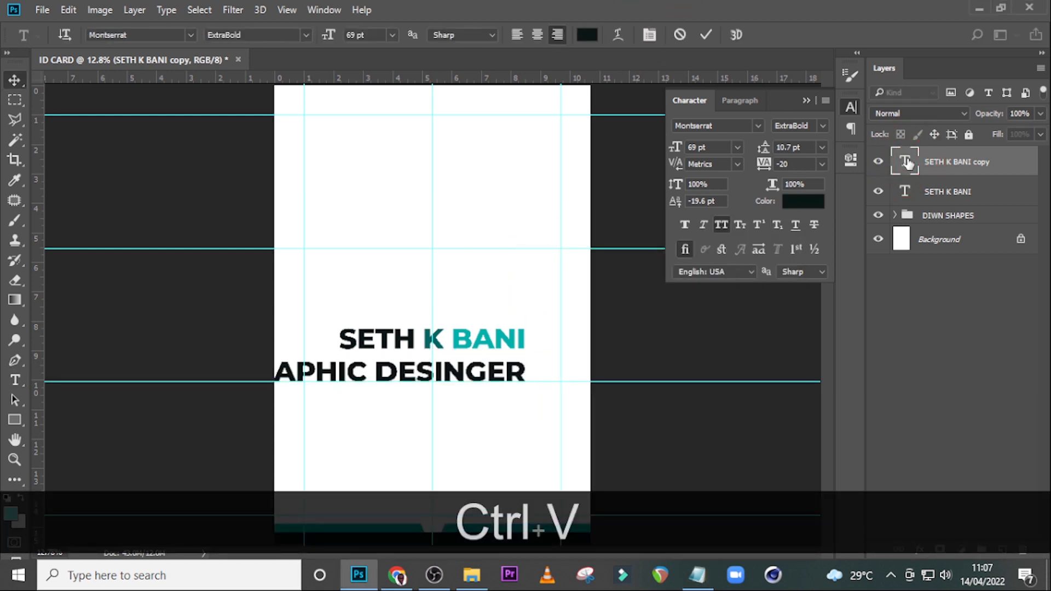
pyautogui.hotkey('ctrl', 'Return')
# Scale the job title down to about 34 pt and place it on the card just beneath the name.
pyautogui.hotkey('ctrl', 't')
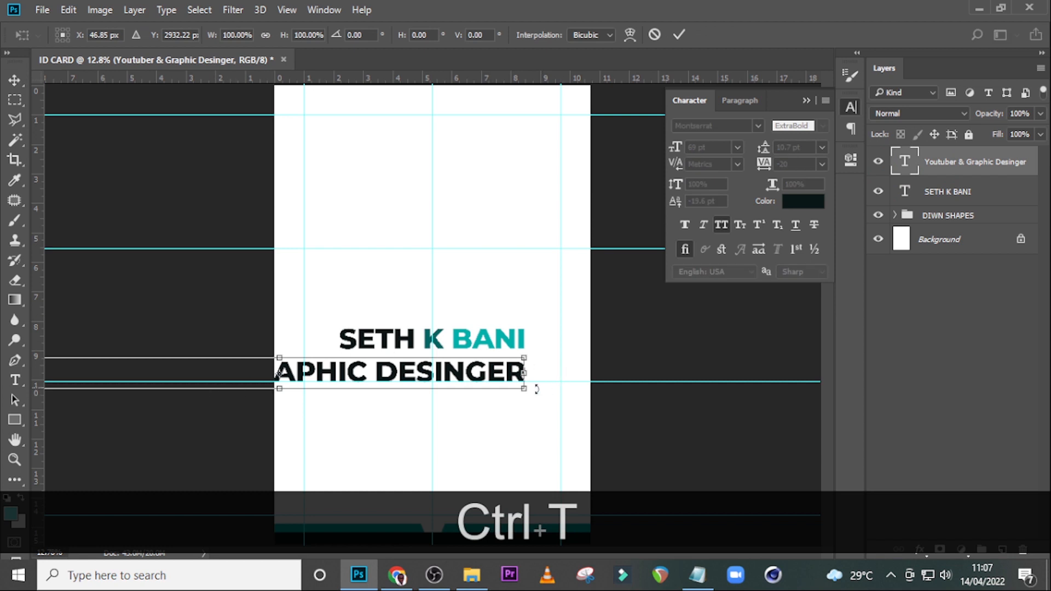
pyautogui.moveTo(519, 376); pyautogui.dragTo(561, 341)
pyautogui.press('Return')
pyautogui.press('v')
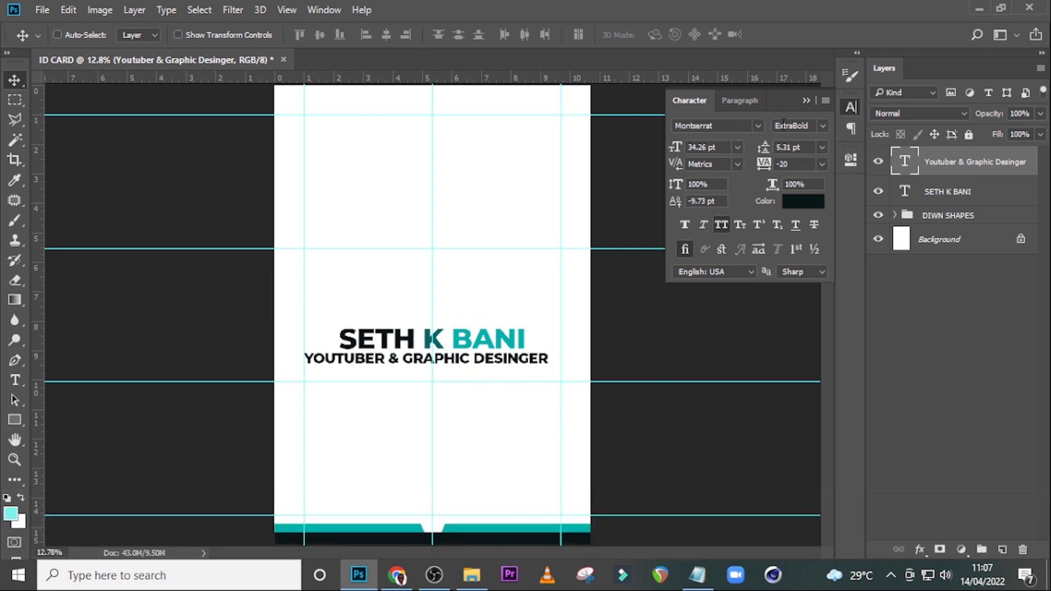
# Set the job title's font style to Medium and its font size to 24 pt.
pyautogui.click(822, 126)
pyautogui.click(800, 239)
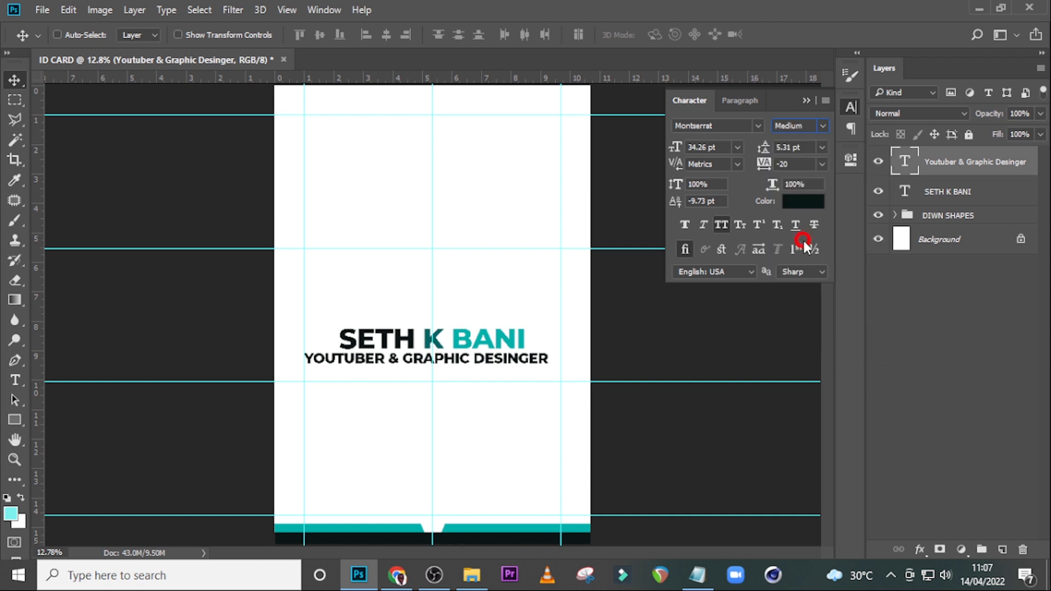
pyautogui.click(726, 146)
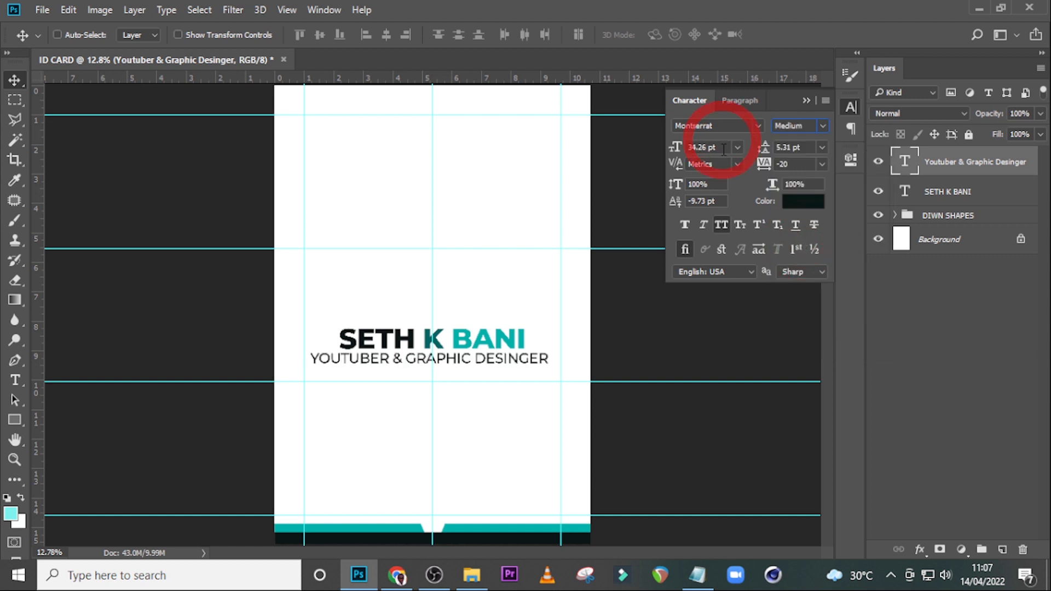
pyautogui.write('24')
pyautogui.press('Return')
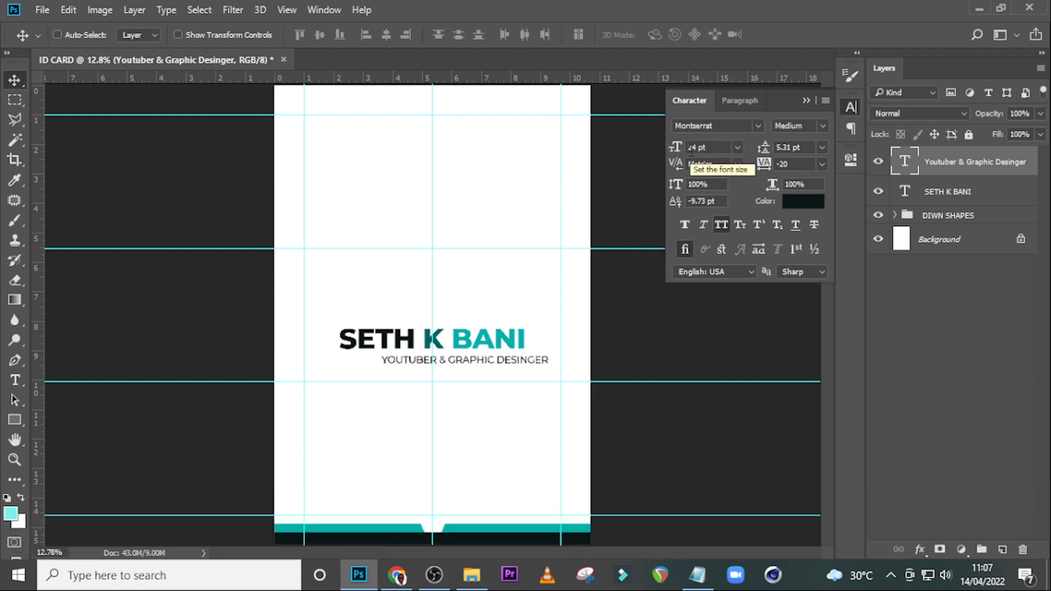
pyautogui.press('capslock')
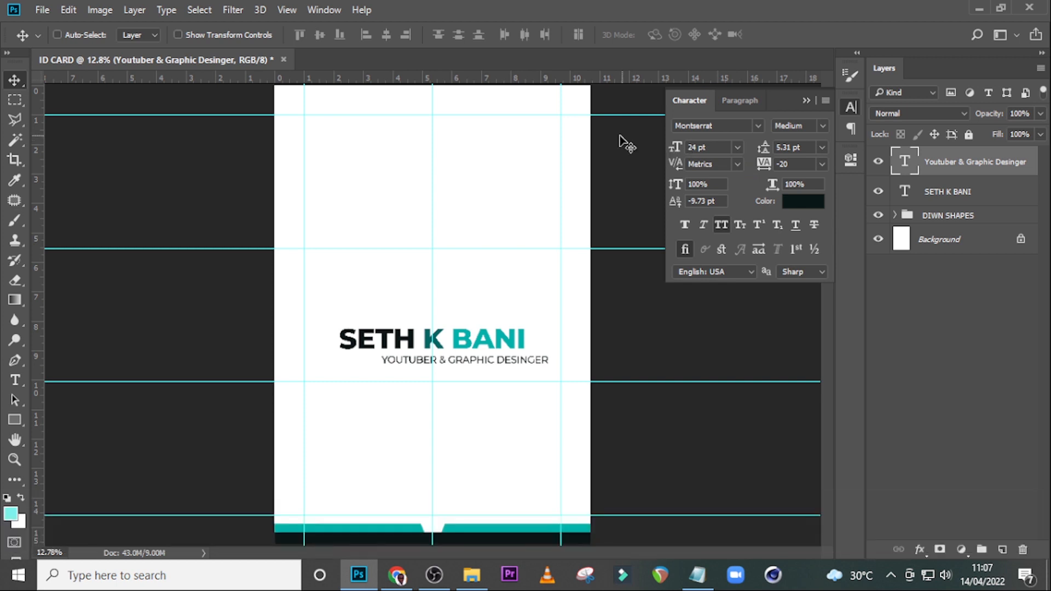
# Set the job title's tracking to 0 and its text colour to black 000000.
pyautogui.click(761, 160)
pyautogui.write('0')
pyautogui.press('Return')
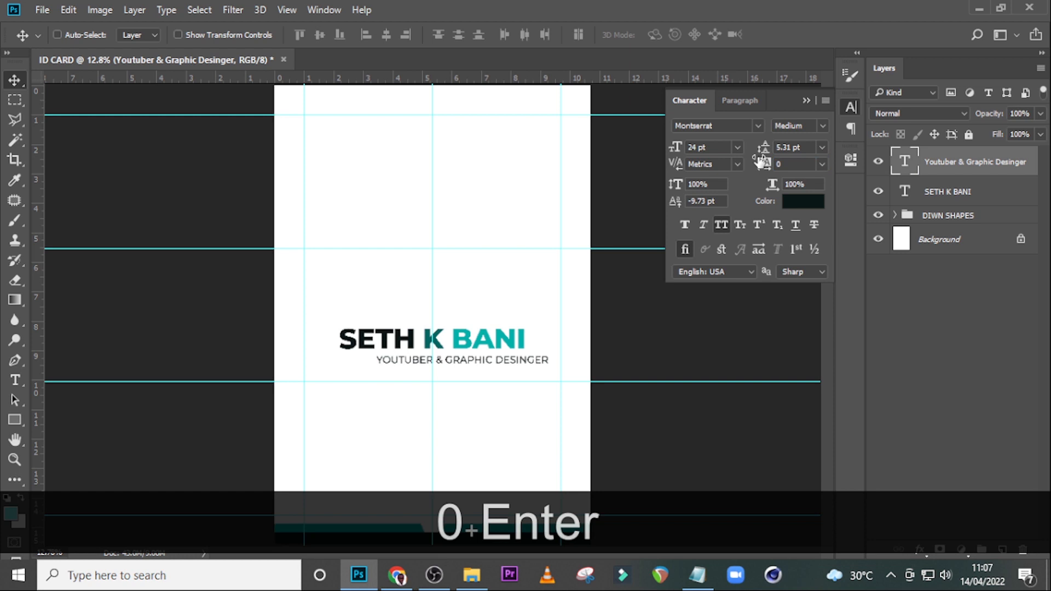
pyautogui.click(808, 204)
pyautogui.write('000000')
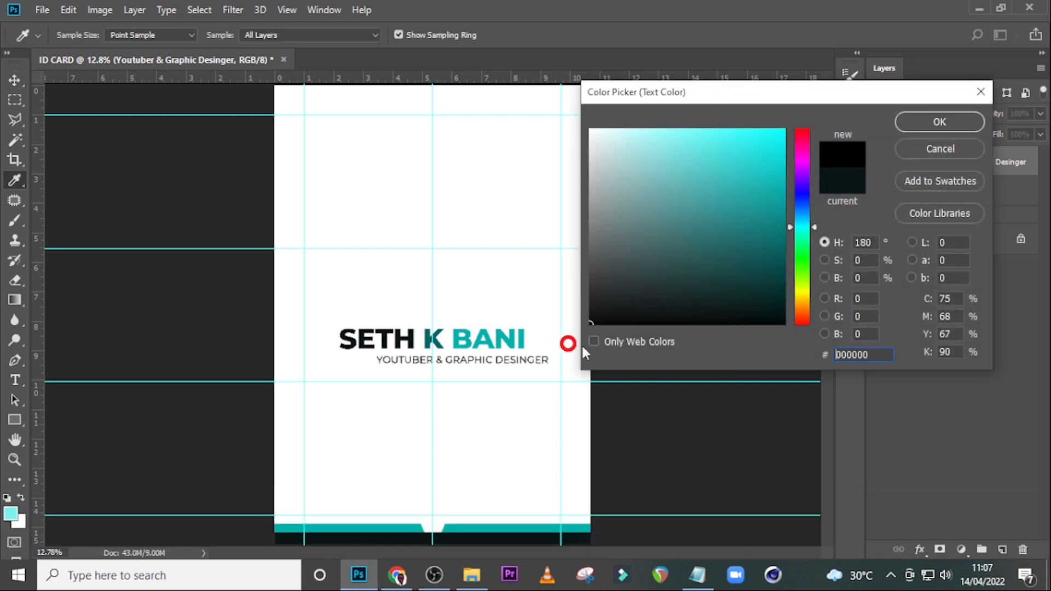
pyautogui.click(915, 126)
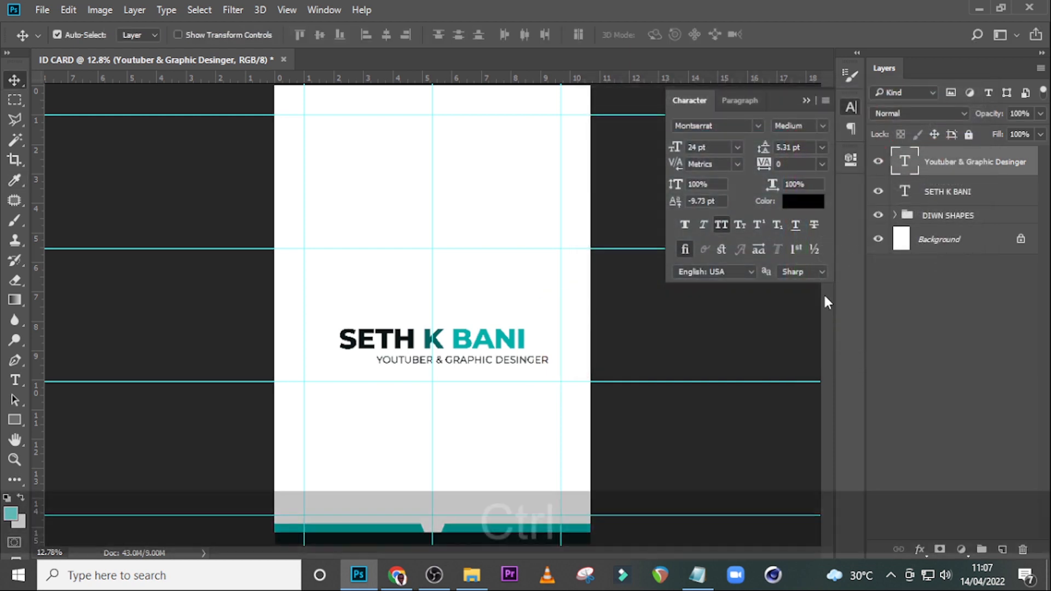
# Centre the job title horizontally on the vertical centre guide beneath the name.
pyautogui.hotkey('ctrl', 't')
pyautogui.hotkey('shift', 'Left')
pyautogui.hotkey('shift', 'Left')
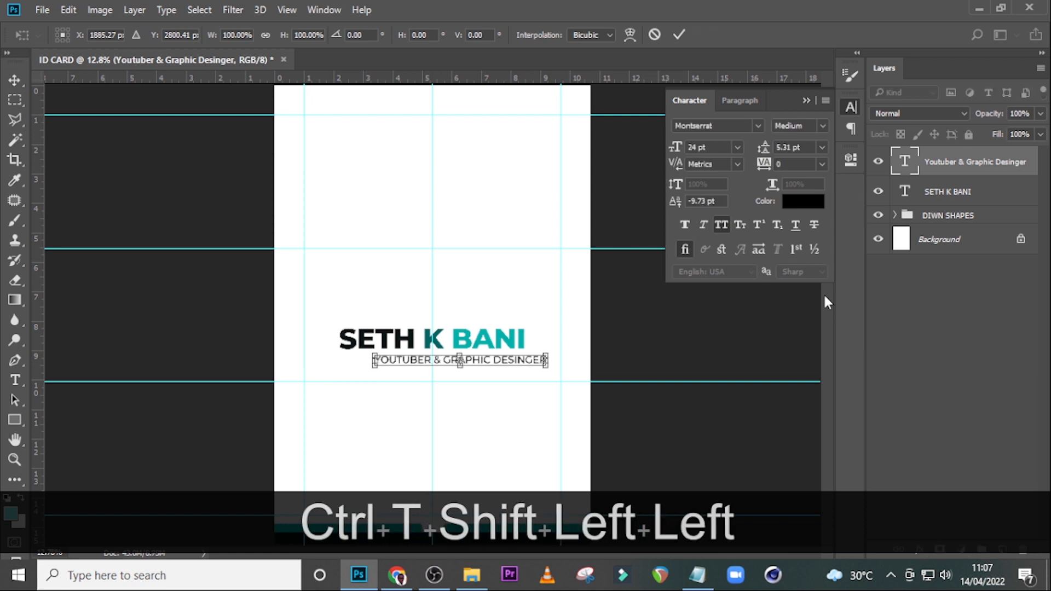
pyautogui.hotkey('ctrl', '=')
pyautogui.hotkey('ctrl', '=')
pyautogui.hotkey('shift', 'Left')
pyautogui.hotkey('shift', 'Left')
pyautogui.hotkey('shift', 'Left')
pyautogui.hotkey('shift', 'Left')
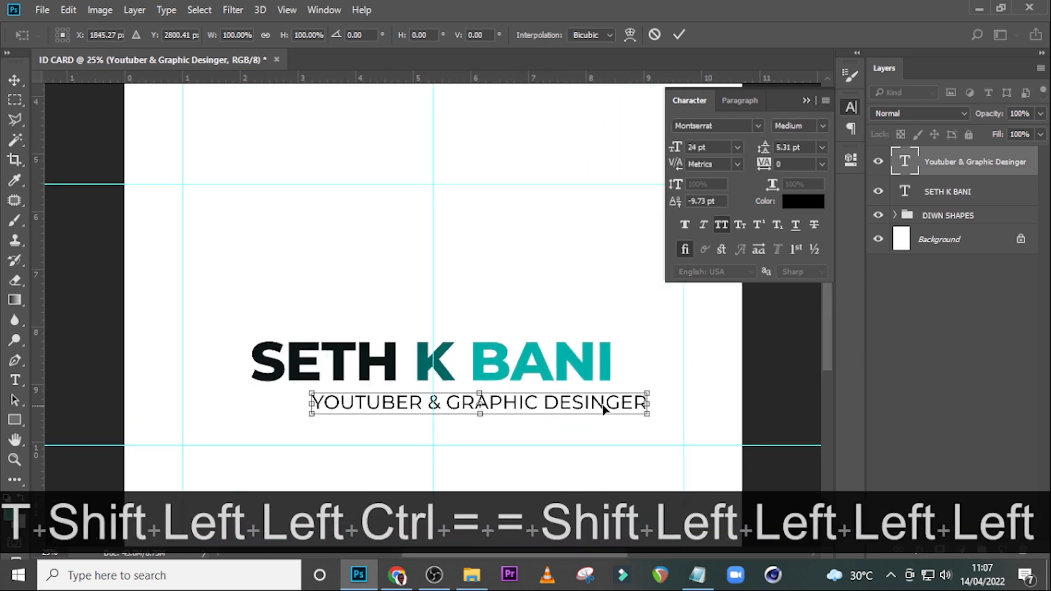
pyautogui.moveTo(603, 406); pyautogui.dragTo(555, 408)
# Nudge the job title vertically to leave a small gap below the name, applying the transform.
pyautogui.hotkey('shift', 'Down')
pyautogui.hotkey('shift', 'Down')
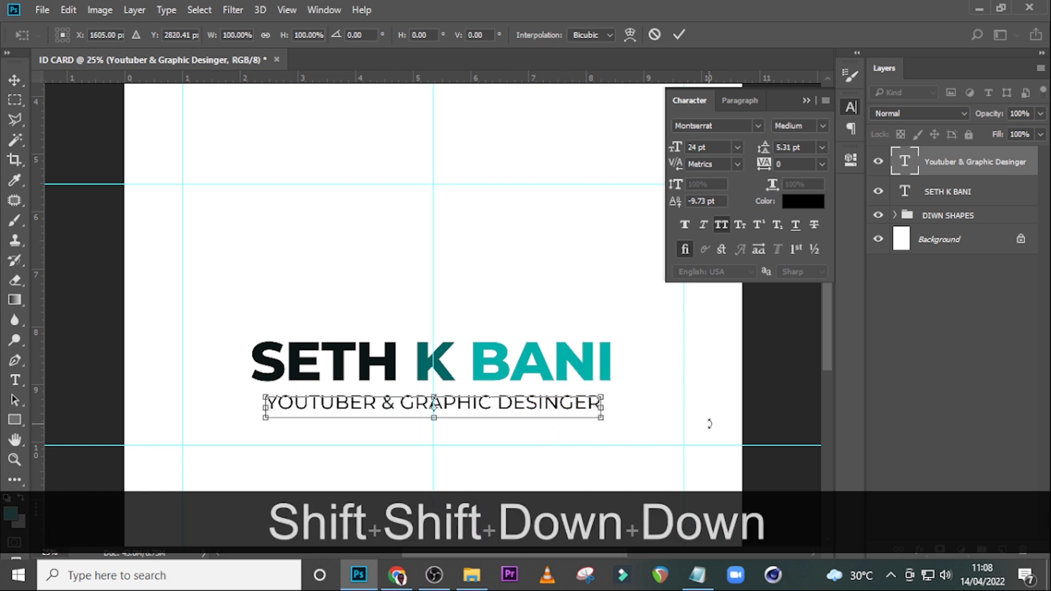
pyautogui.press('Return')
pyautogui.hotkey('shift', 'Down')
pyautogui.press('ctrl')
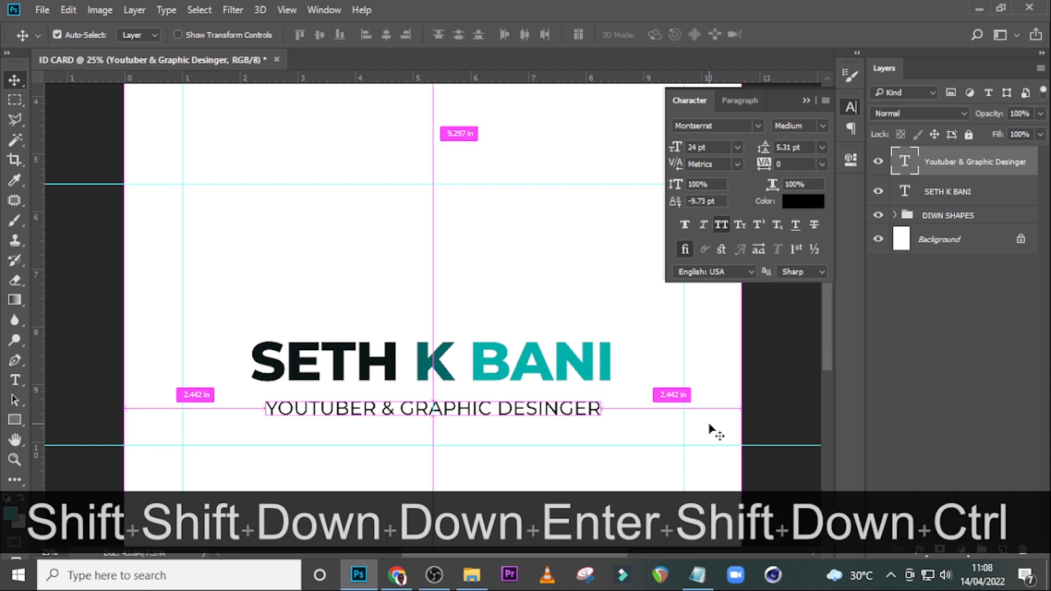
pyautogui.hotkey('ctrl', '0')
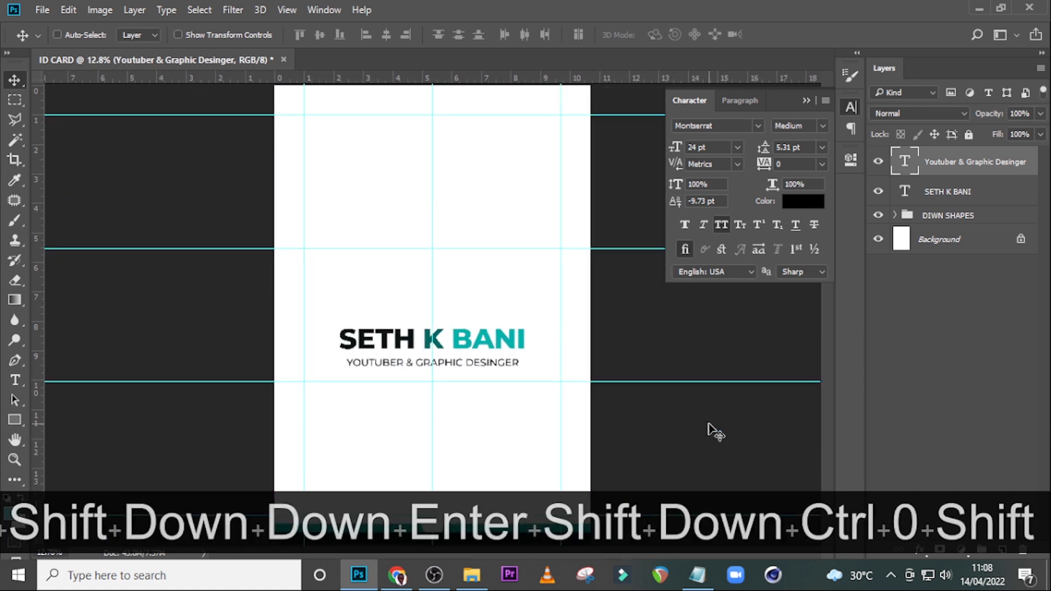
pyautogui.hotkey('shift', 'Up')
pyautogui.hotkey('shift', 'Up')
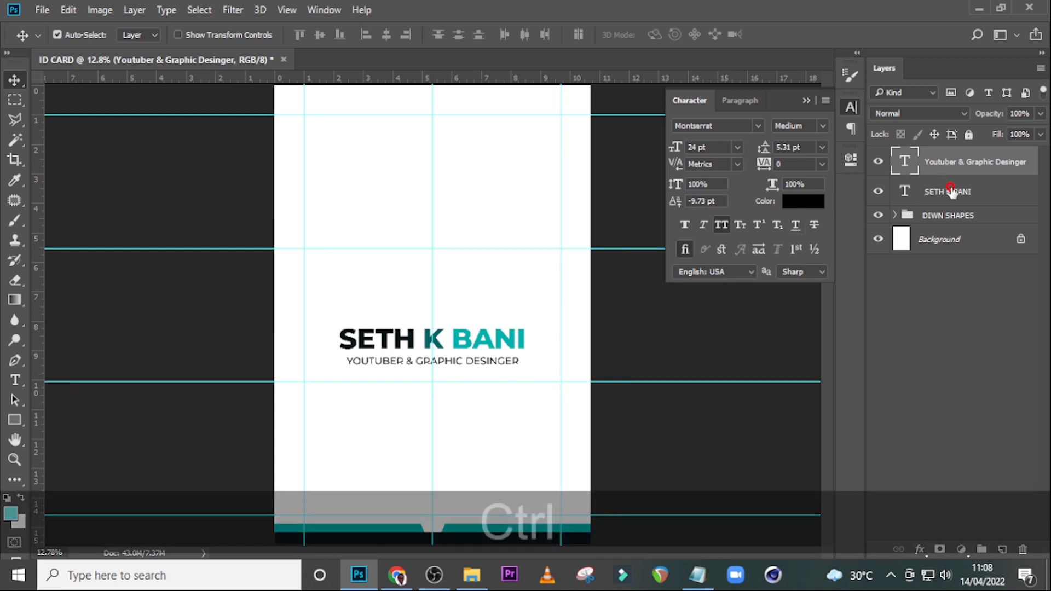
# Group the name and job title layers and rename the group NAME.
pyautogui.keyDown('ctrl'); pyautogui.click(953, 192); pyautogui.keyUp('ctrl')
pyautogui.hotkey('ctrl', 'g')
pyautogui.doubleClick(936, 156)
pyautogui.press('capslock')
pyautogui.write('NAME')
pyautogui.press('Return')
pyautogui.press('capslock')
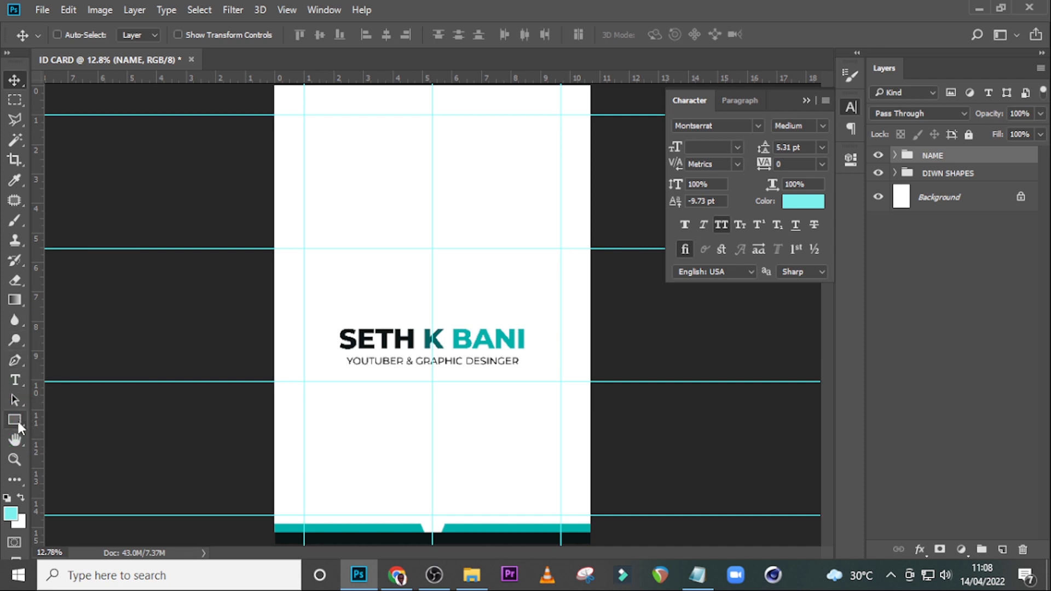
# Draw a filled circle about 1276 px in diameter above the name with the Ellipse tool.
pyautogui.moveTo(16, 417); pyautogui.dragTo(17, 417)
pyautogui.click(69, 447)
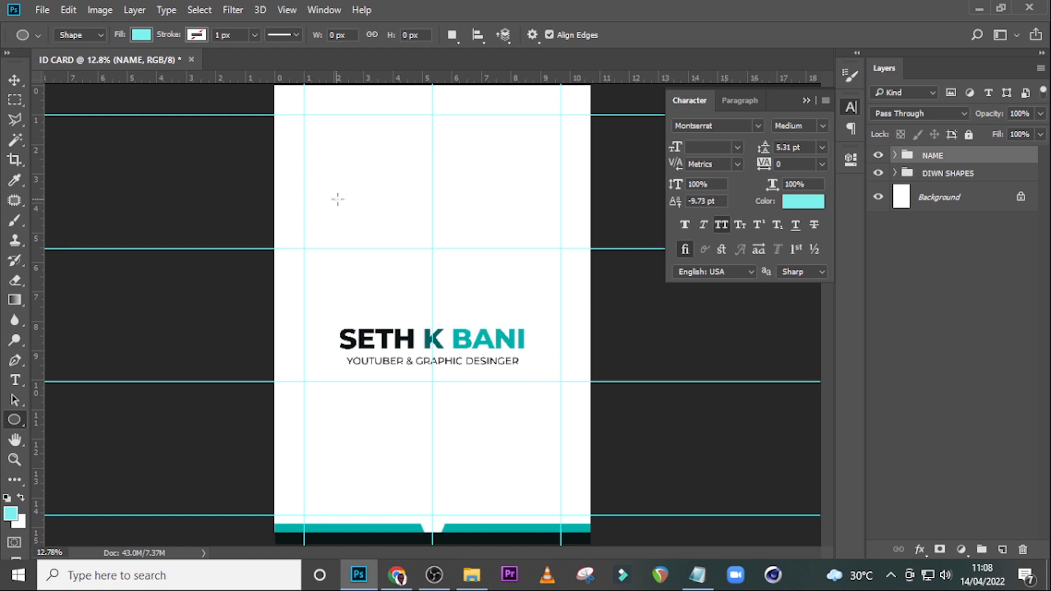
pyautogui.moveTo(352, 199); pyautogui.dragTo(542, 324)
pyautogui.hotkey('shift', 'v')
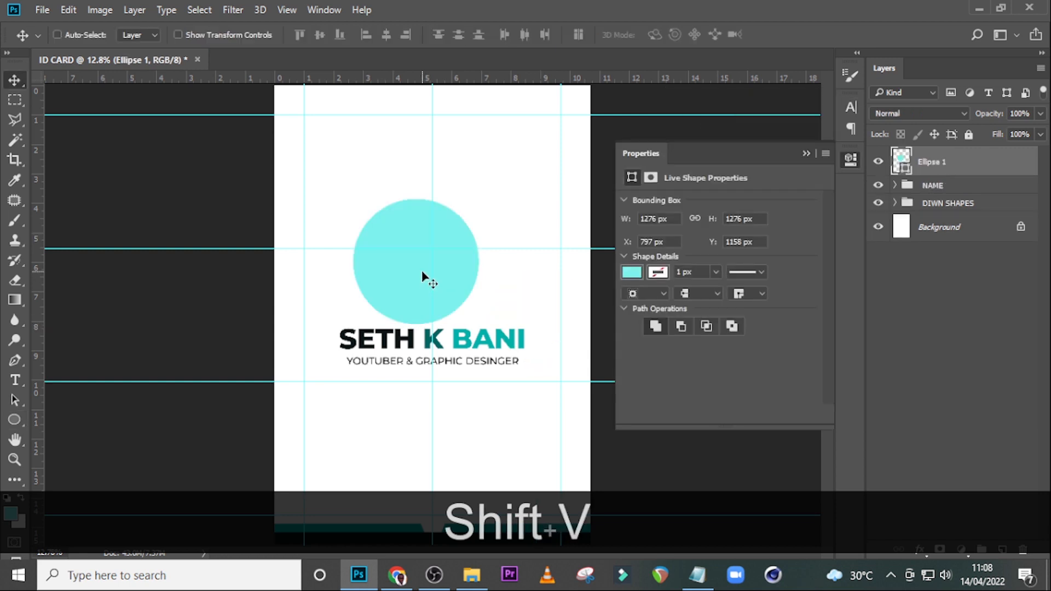
# Centre the circle on the vertical centre guide above the name and enlarge it to about 1299 px in diameter.
pyautogui.moveTo(425, 277); pyautogui.dragTo(445, 269)
pyautogui.hotkey('ctrl', 't')
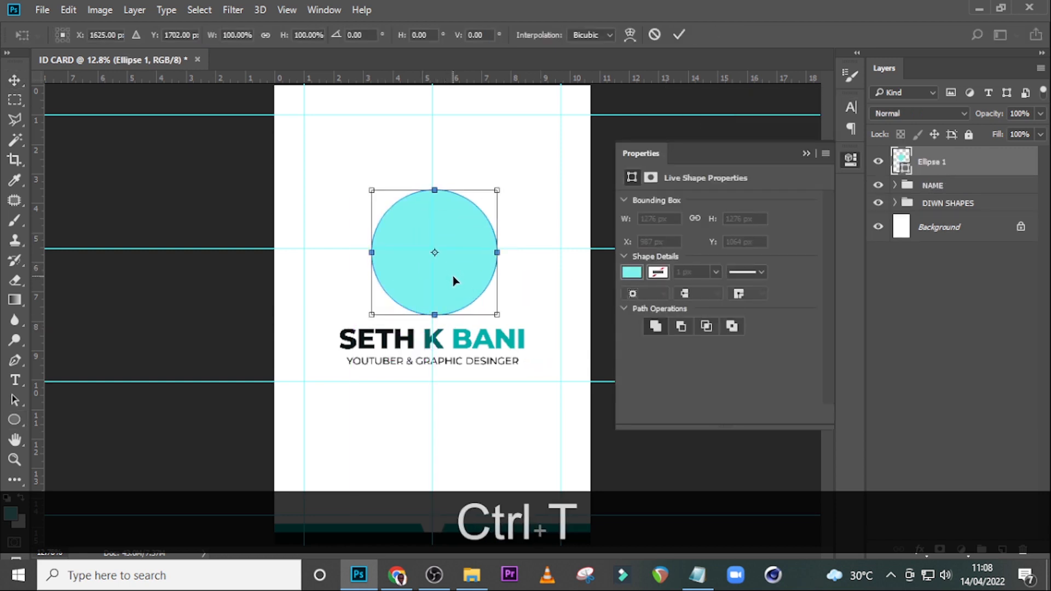
pyautogui.press('Left')
pyautogui.press('Left')
pyautogui.press('Left')
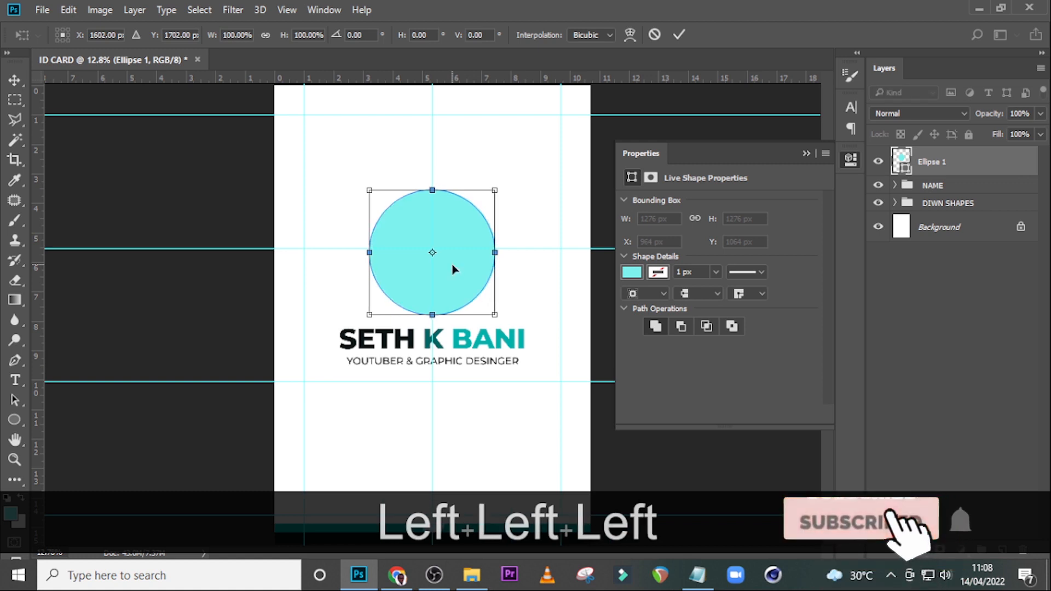
pyautogui.moveTo(495, 190); pyautogui.dragTo(496, 189)
pyautogui.press('Return')
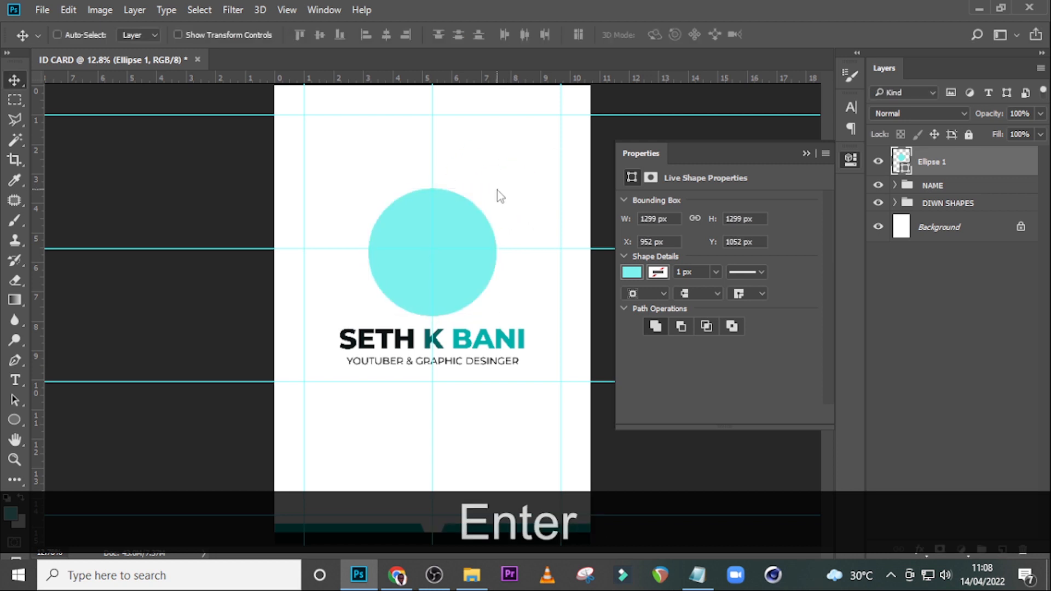
# Change the circle's fill colour to black.
pyautogui.press('ctrl')
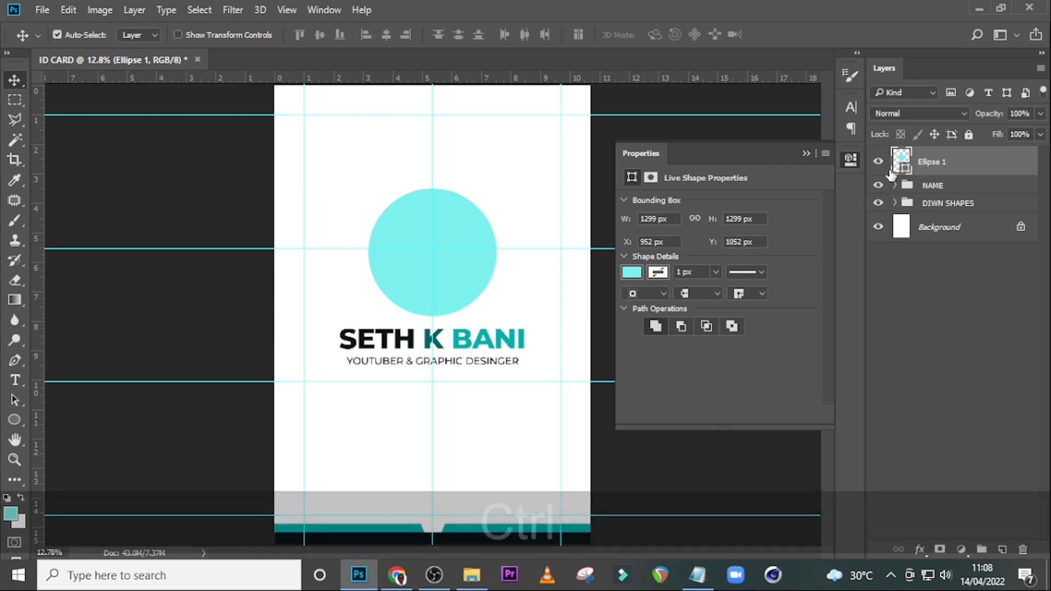
pyautogui.doubleClick(902, 159)
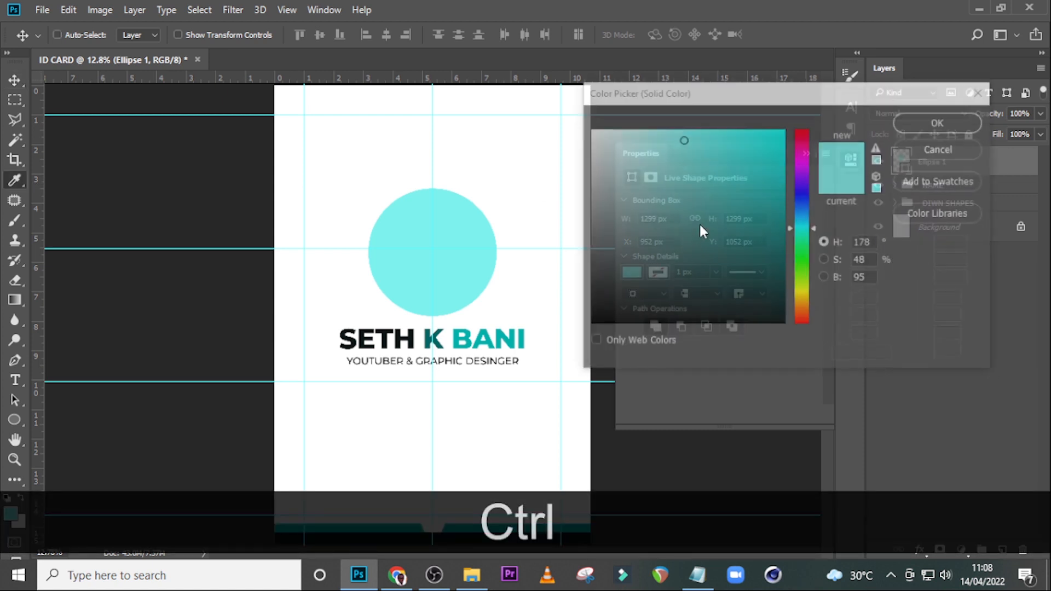
pyautogui.click(628, 323)
pyautogui.click(911, 124)
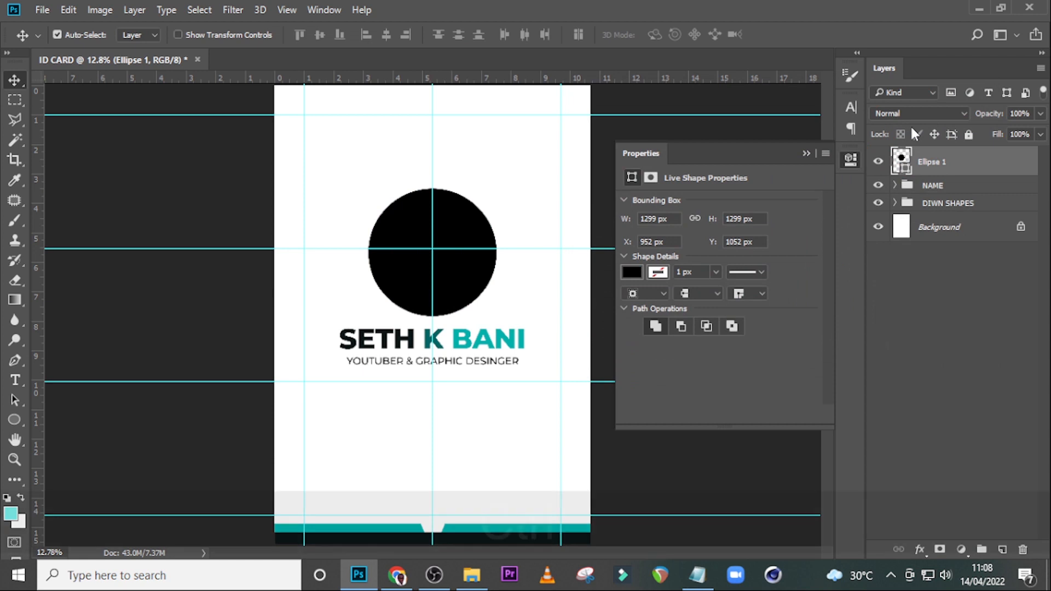
# Duplicate the black circle and give the copy no fill and a white (ffffff) stroke.
pyautogui.hotkey('ctrl', 'j')
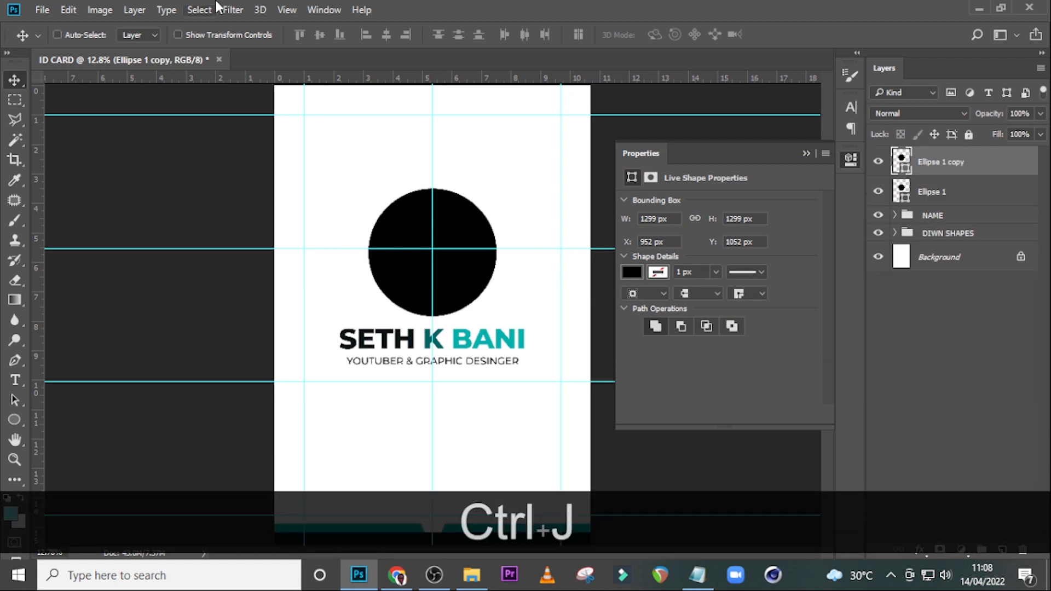
pyautogui.press('u')
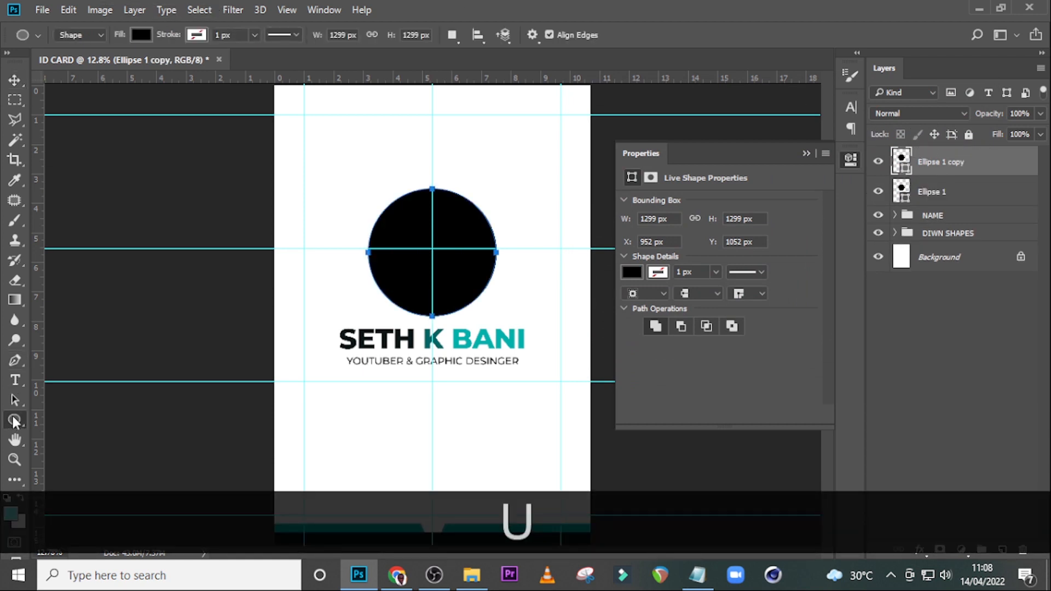
pyautogui.click(141, 35)
pyautogui.click(131, 64)
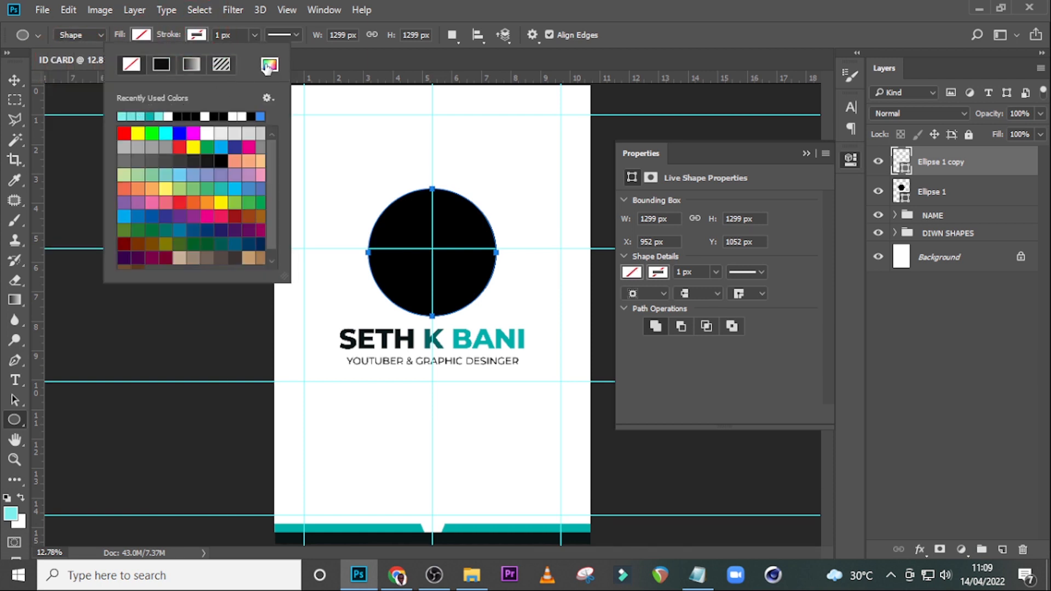
pyautogui.click(268, 64)
pyautogui.click(394, 133)
pyautogui.click(940, 122)
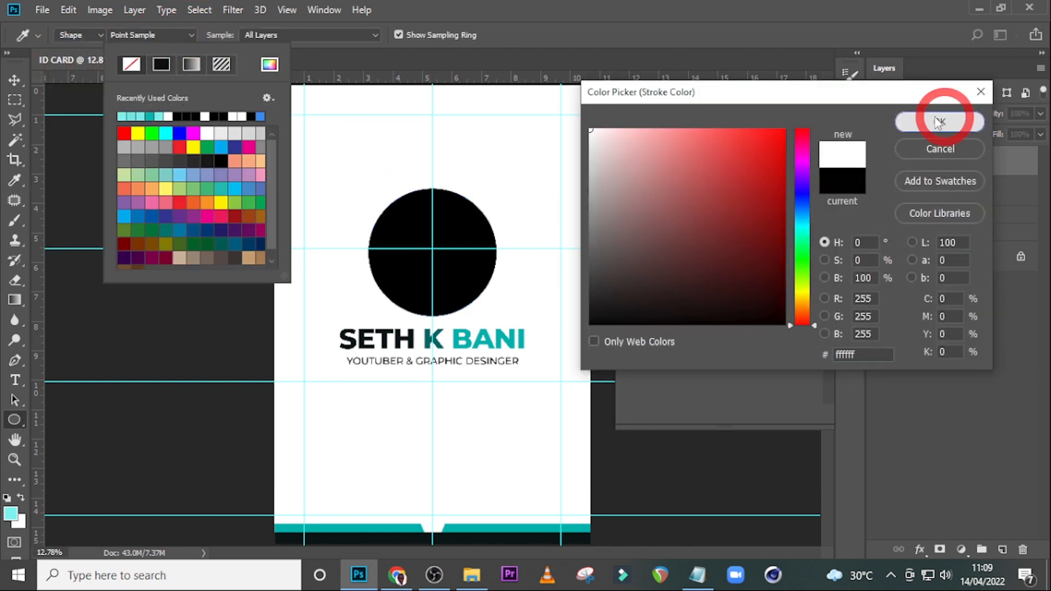
# Set the duplicated circle's stroke width to 53 px.
pyautogui.click(296, 35)
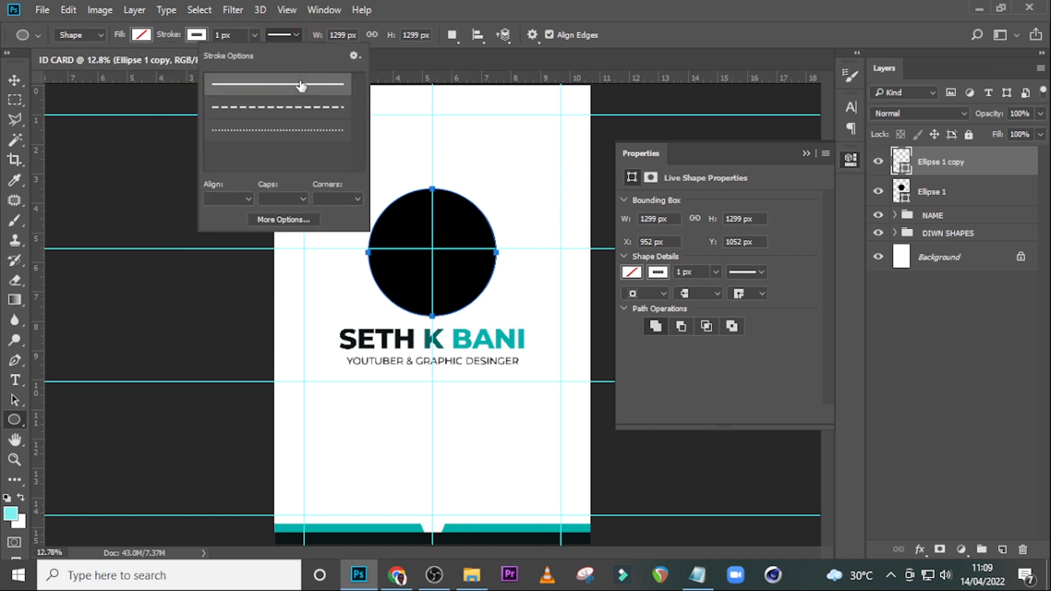
pyautogui.click(415, 4)
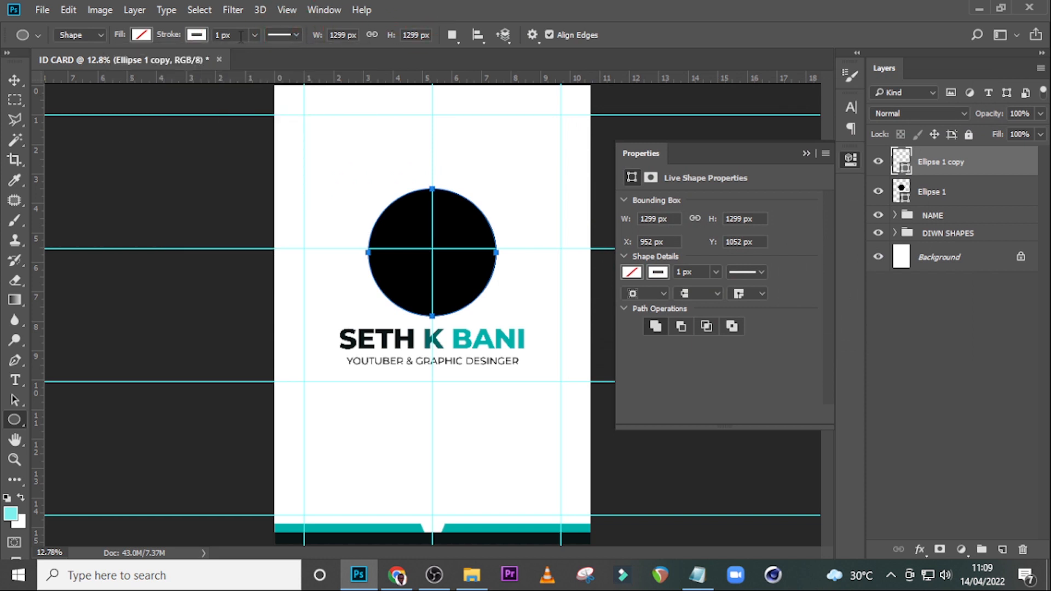
pyautogui.moveTo(189, 35); pyautogui.dragTo(181, 35)
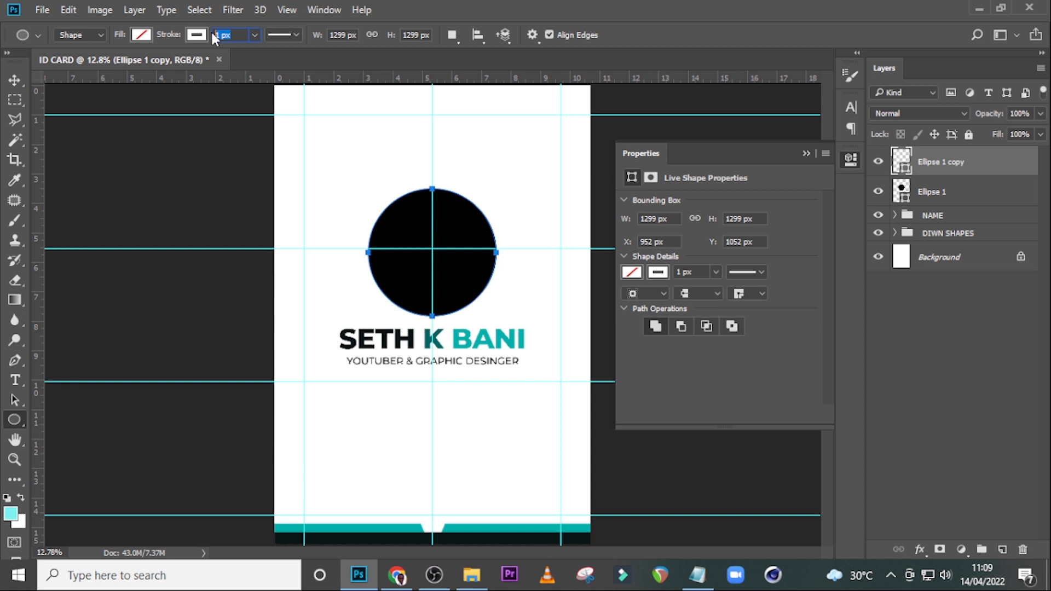
pyautogui.write('53')
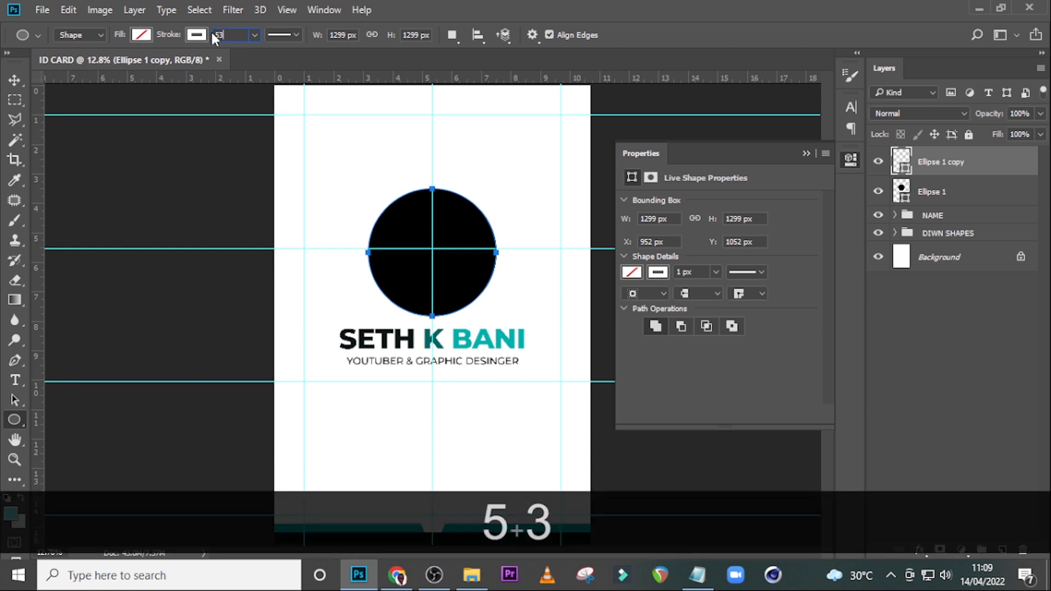
pyautogui.press('Return')
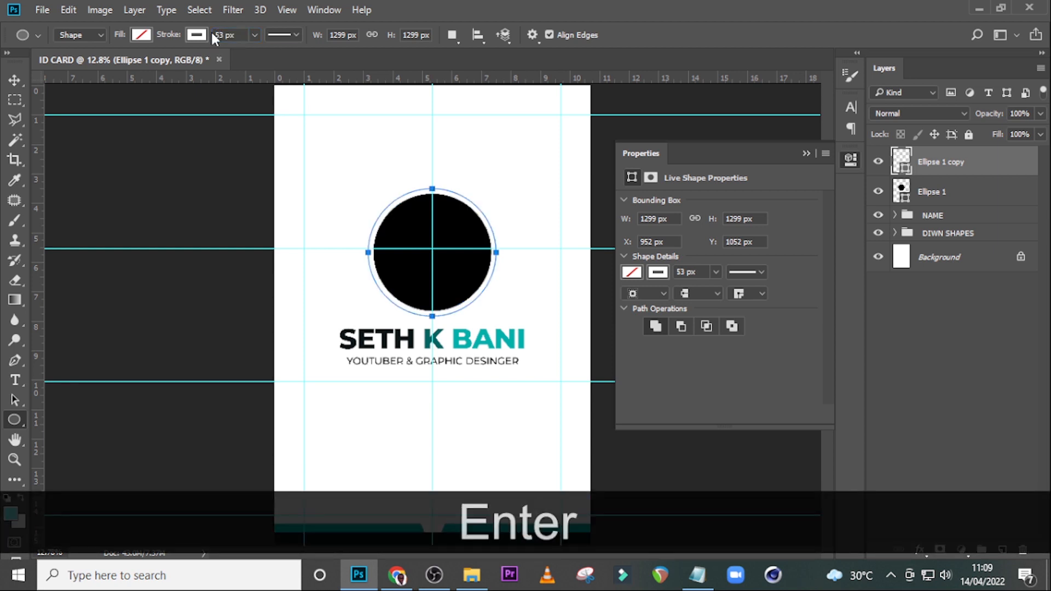
pyautogui.click(472, 575)
pyautogui.doubleClick(248, 209)
pyautogui.moveTo(321, 197); pyautogui.dragTo(417, 266)
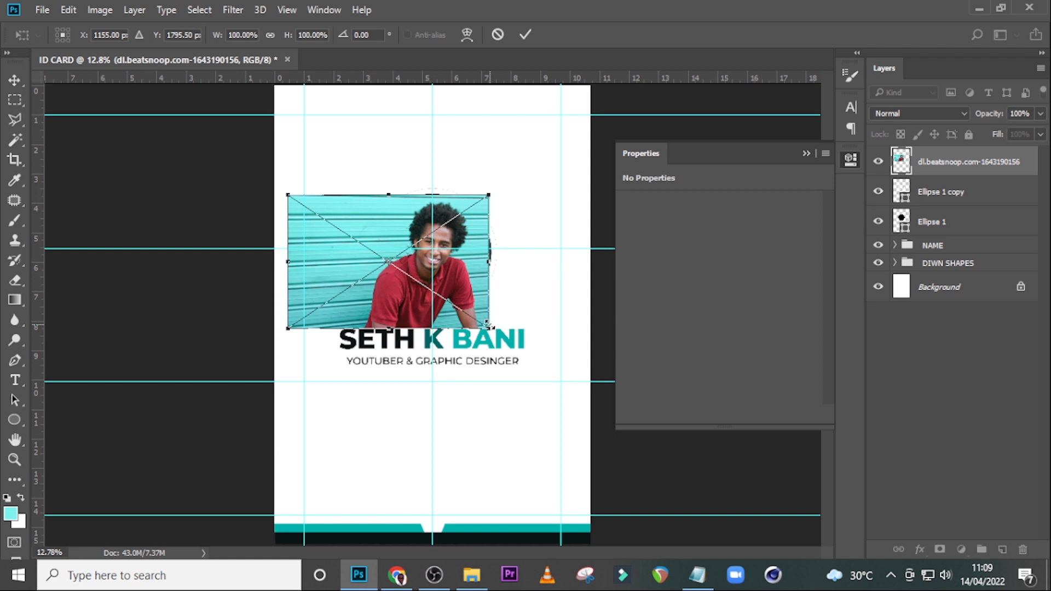
pyautogui.press('Return')
# Move the photo layer beneath the white ring and clip it to the black circle with a clipping mask.
pyautogui.moveTo(963, 162); pyautogui.dragTo(948, 207)
pyautogui.rightClick(949, 207)
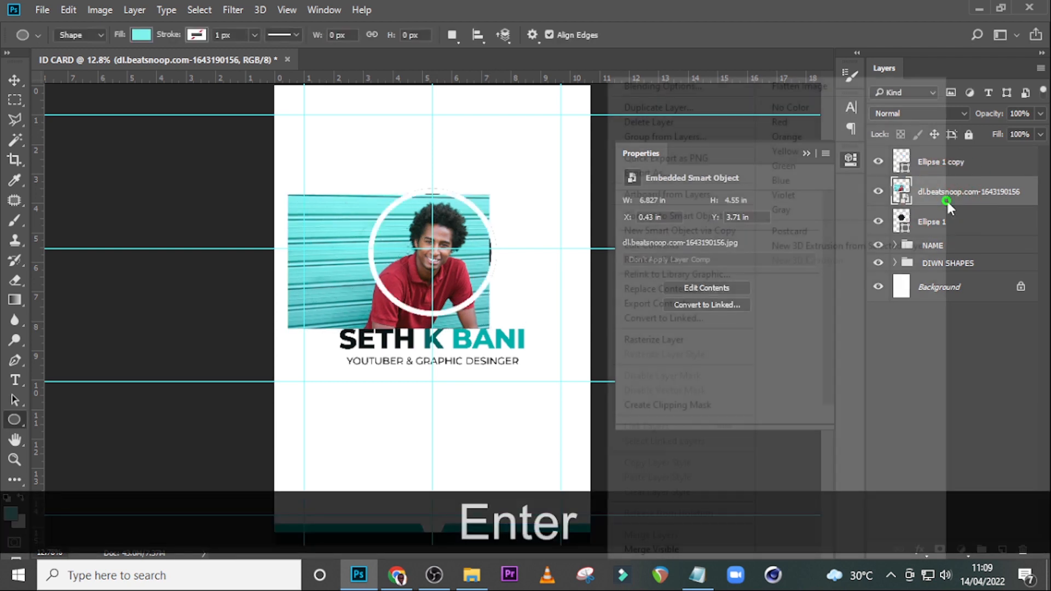
pyautogui.click(688, 404)
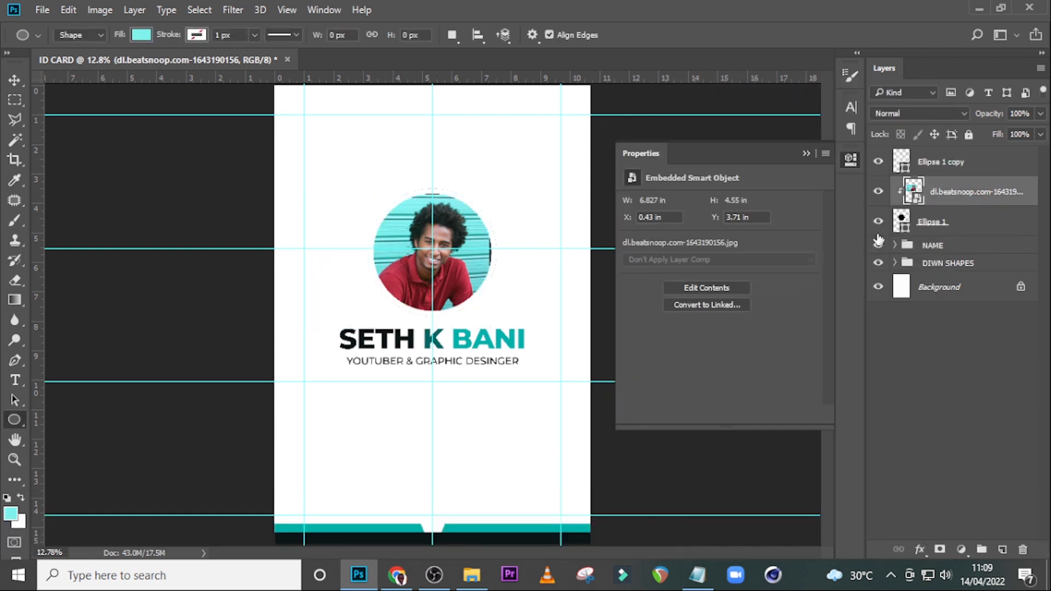
# Scale the clipped photo to about 108% and nudge it left so the face is centred in the circle.
pyautogui.click(941, 202)
pyautogui.hotkey('ctrl', 't')
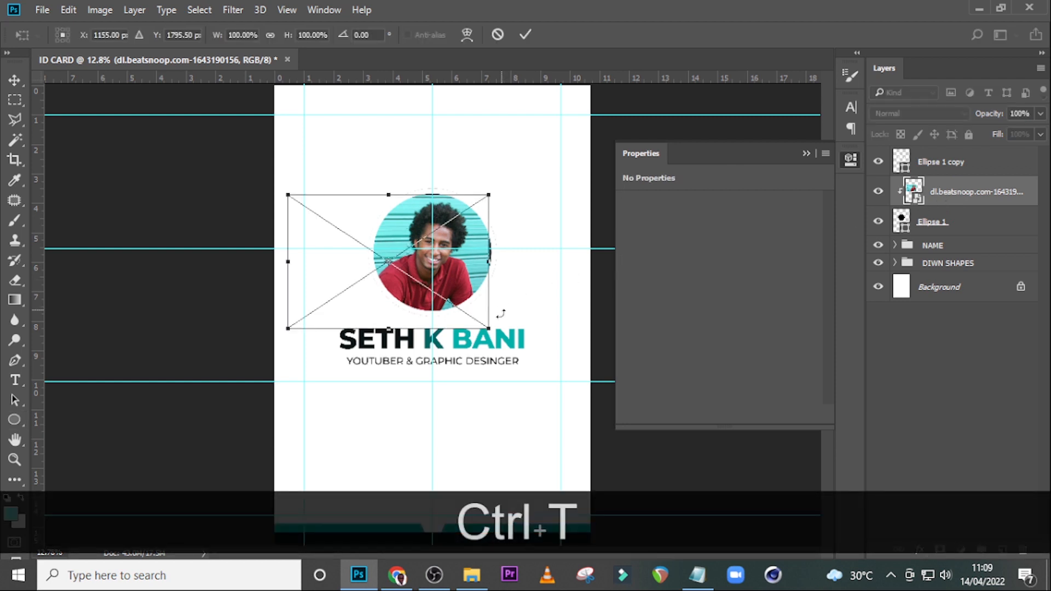
pyautogui.moveTo(488, 331); pyautogui.dragTo(498, 335)
pyautogui.hotkey('shift', 'Left')
pyautogui.hotkey('shift', 'Left')
pyautogui.hotkey('shift', 'Left')
pyautogui.hotkey('shift', 'Left')
pyautogui.hotkey('shift', 'Left')
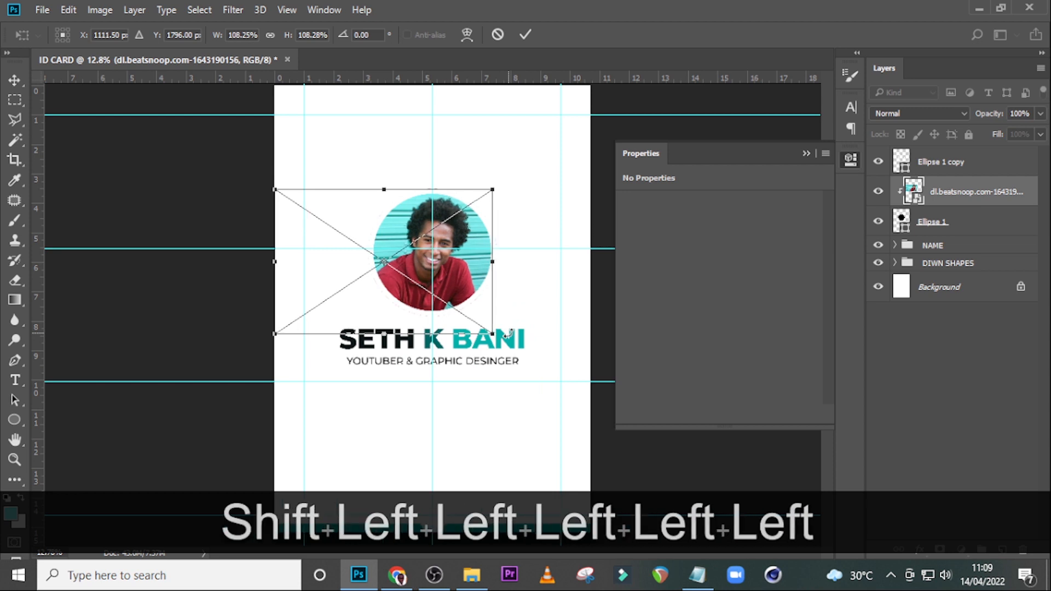
pyautogui.press('Return')
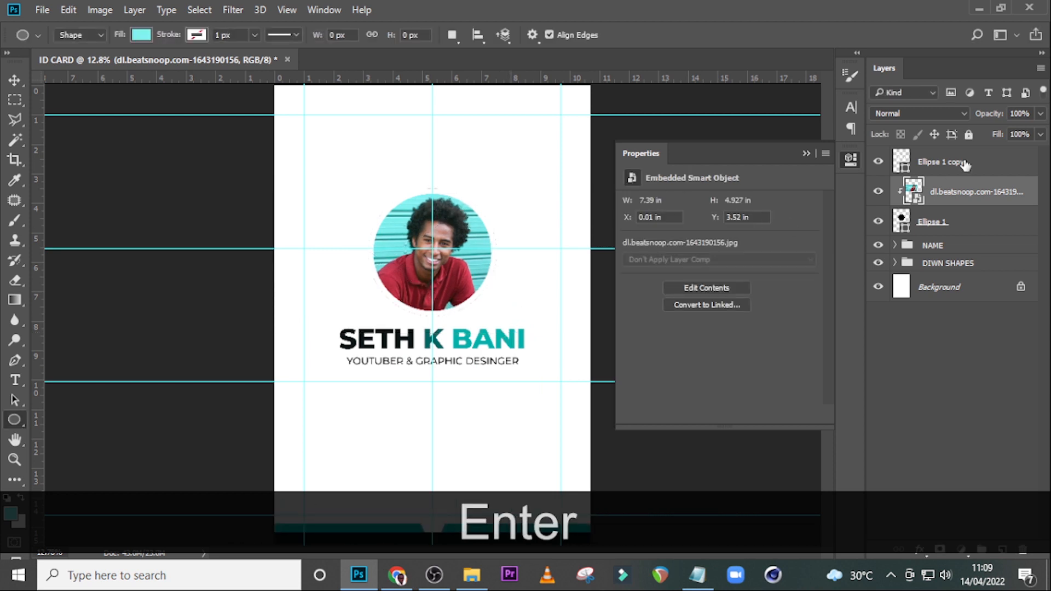
# Group the white ring, the photo and the circle layers and rename the group IMAGE.
pyautogui.click(953, 161)
pyautogui.keyDown('shift'); pyautogui.click(948, 229); pyautogui.keyUp('shift')
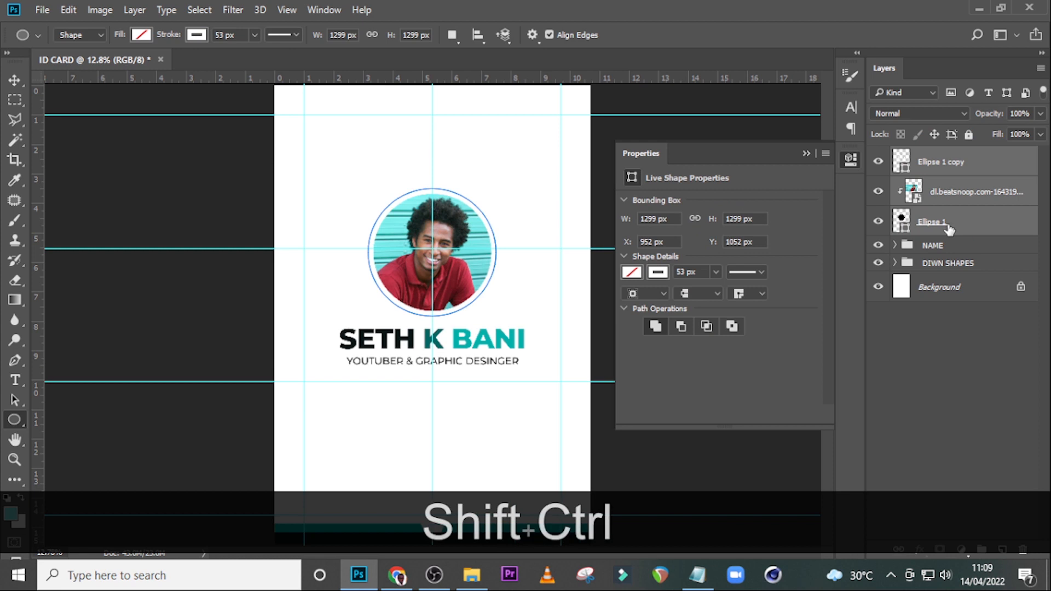
pyautogui.hotkey('ctrl', 'shift', 'g')
pyautogui.doubleClick(931, 157)
pyautogui.press('capslock')
pyautogui.write('IMAGE')
pyautogui.press('Return')
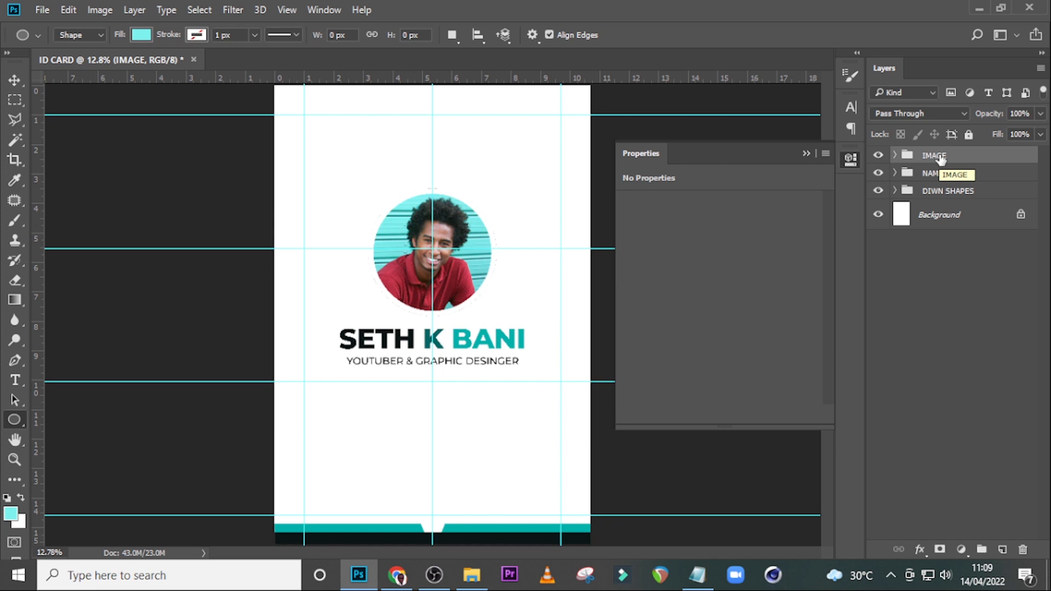
# Draw a wavy Pen tool path as a shape from the card's right edge through the photo to the upper left edge.
pyautogui.click(806, 153)
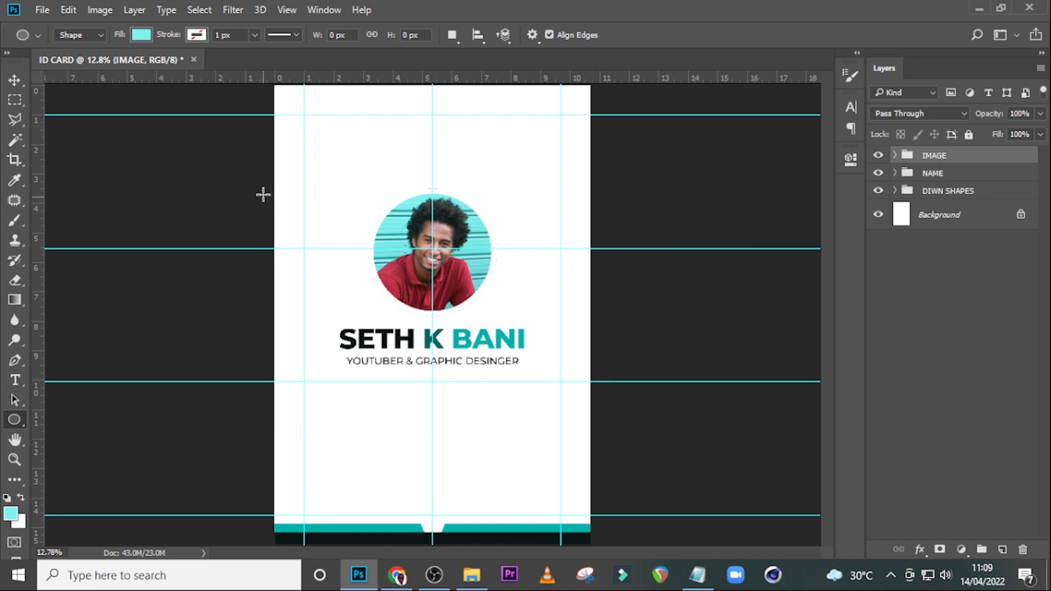
pyautogui.rightClick(8, 421)
pyautogui.click(18, 364)
pyautogui.click(16, 360)
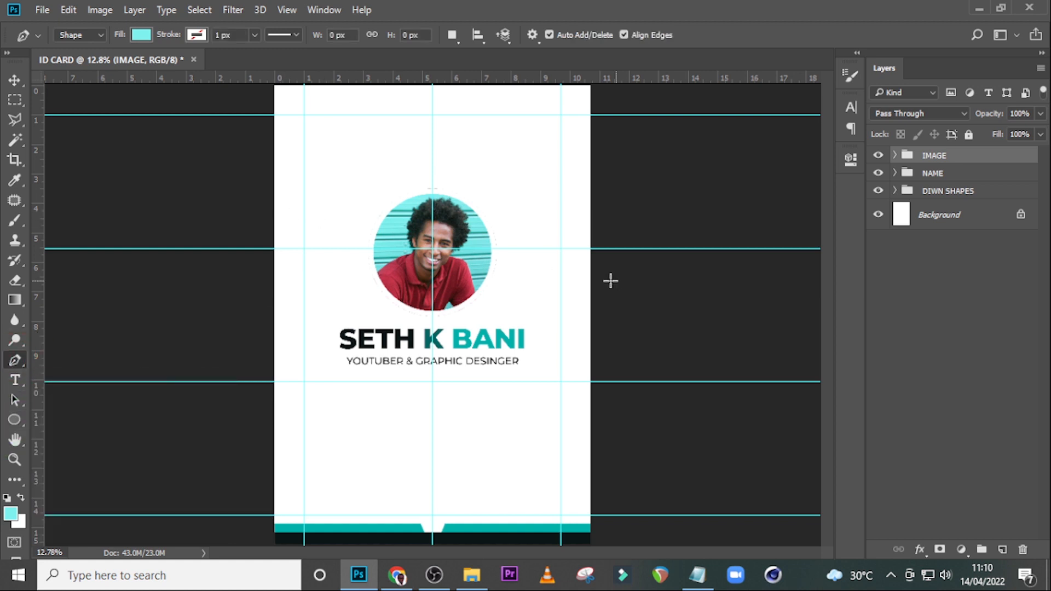
pyautogui.press('capslock')
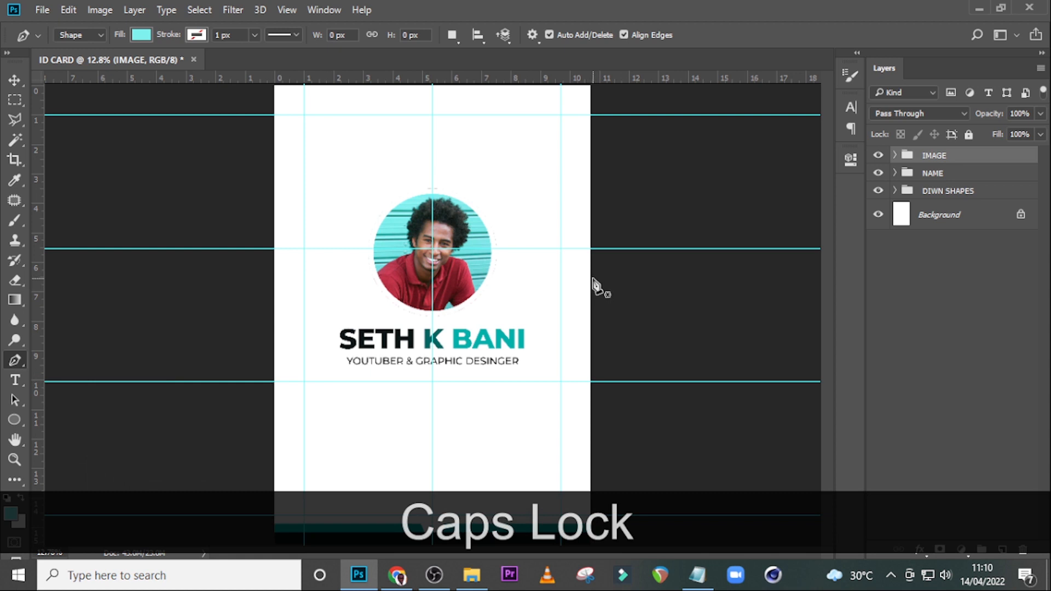
pyautogui.click(592, 288)
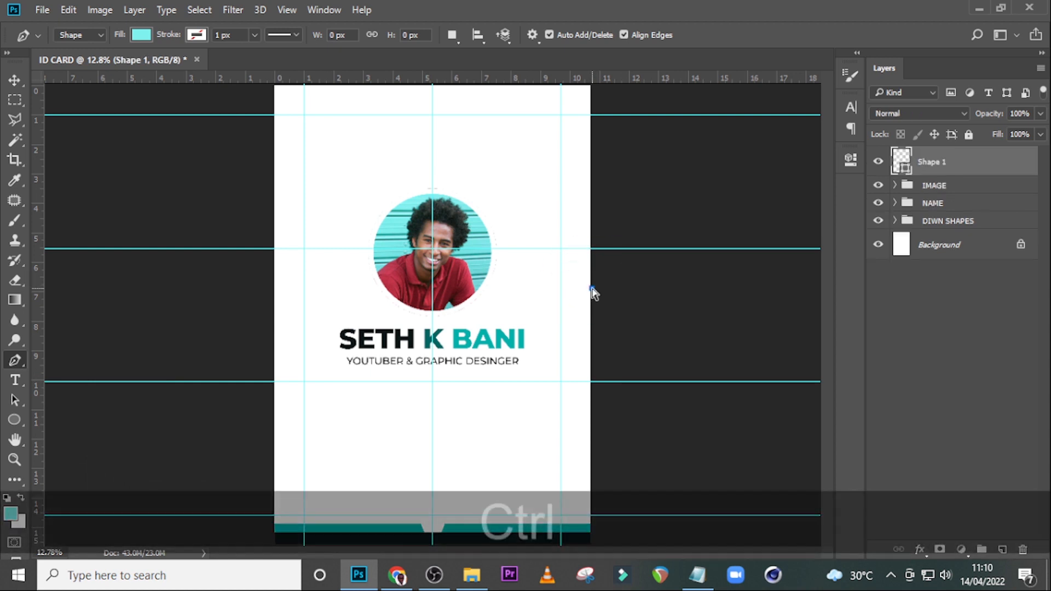
pyautogui.hotkey('ctrl', 'z')
pyautogui.click(593, 317)
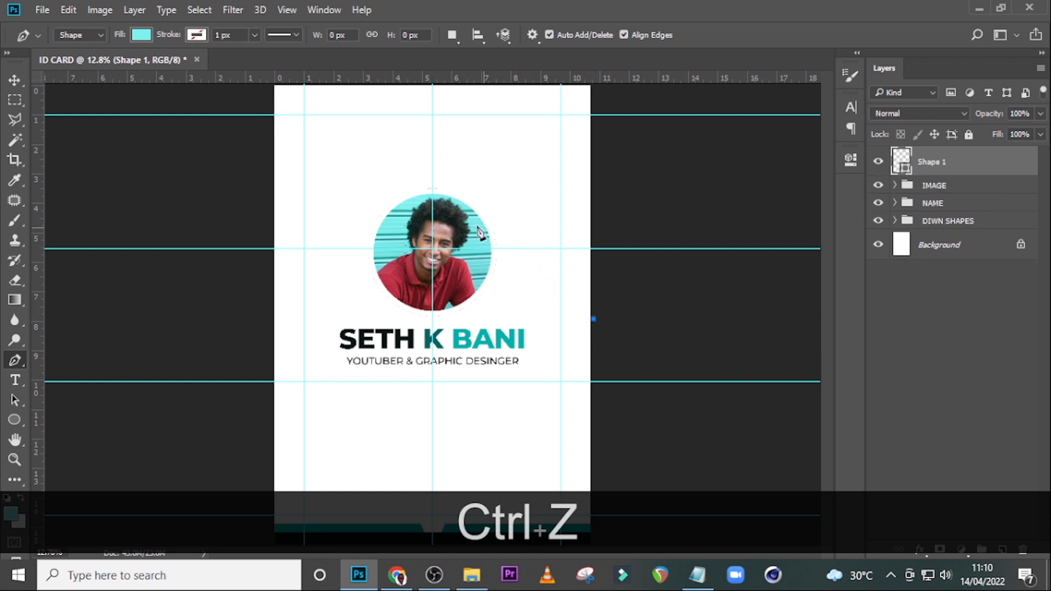
pyautogui.click(452, 222)
pyautogui.moveTo(454, 227); pyautogui.dragTo(434, 146)
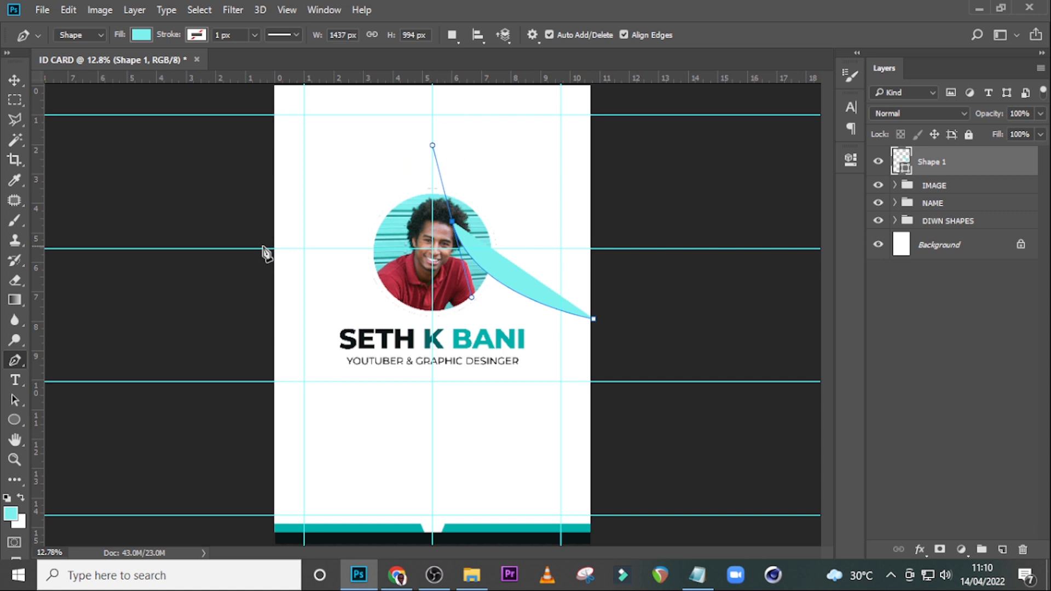
pyautogui.click(266, 187)
pyautogui.moveTo(262, 192); pyautogui.dragTo(233, 214)
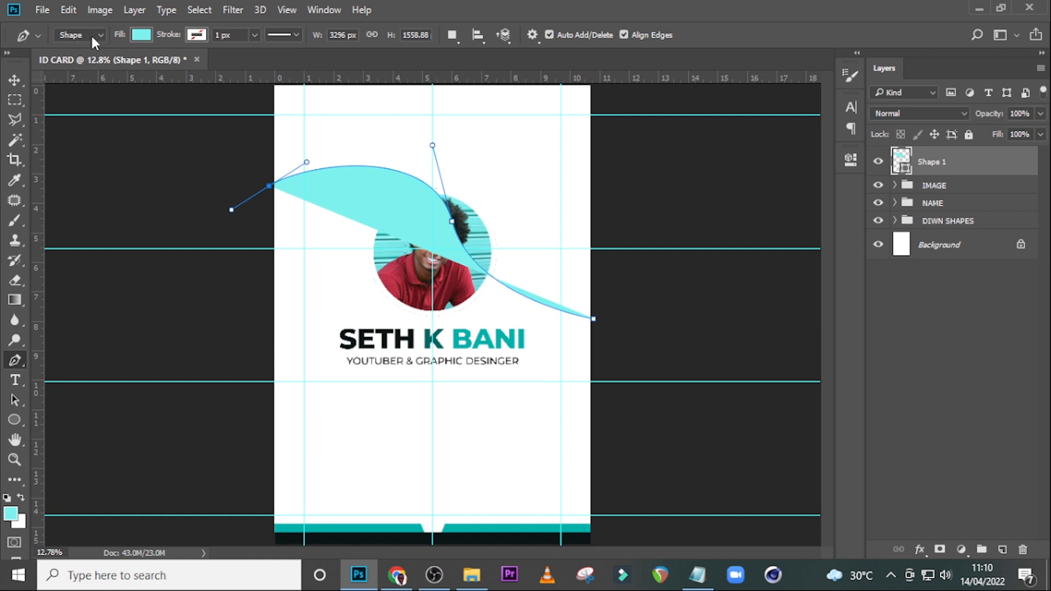
# Extend the wavy path around the outside of the card's top corners to form a header shape about 3789 × 2739 px.
pyautogui.click(249, 87)
pyautogui.moveTo(612, 81); pyautogui.dragTo(612, 84)
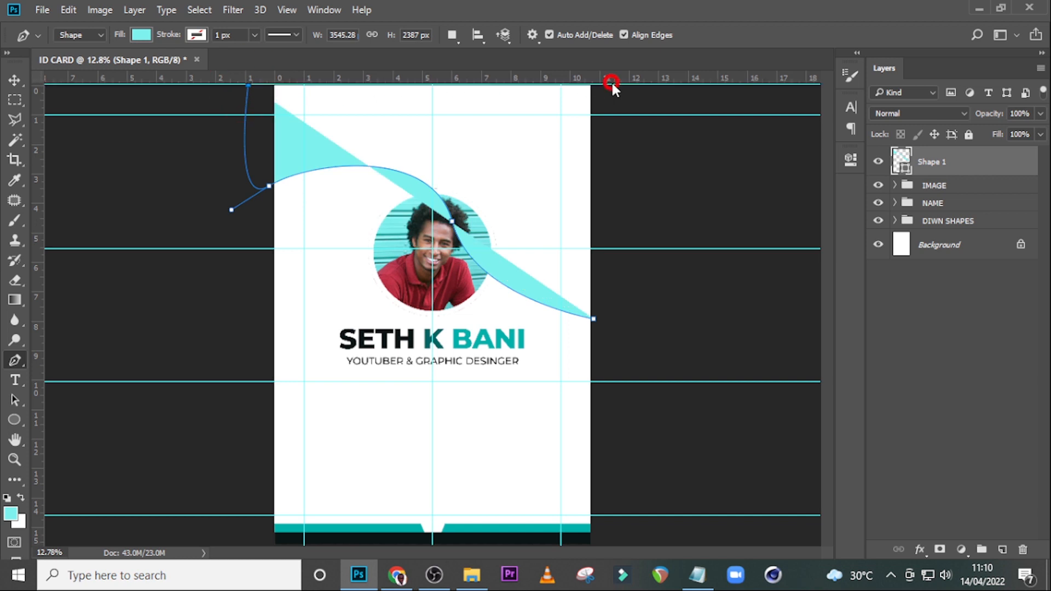
pyautogui.click(634, 316)
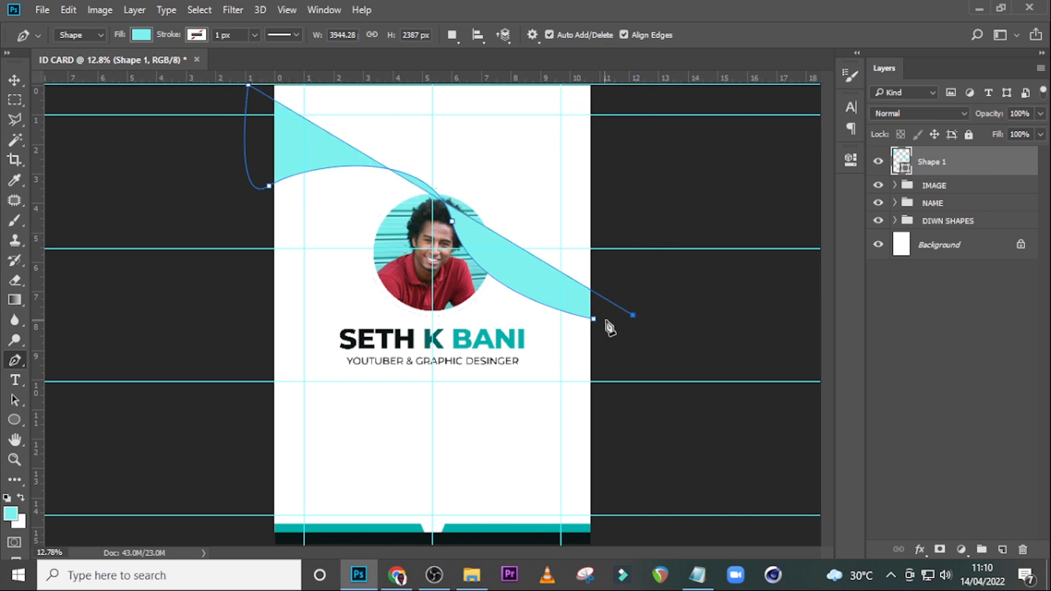
pyautogui.hotkey('ctrl', 'z')
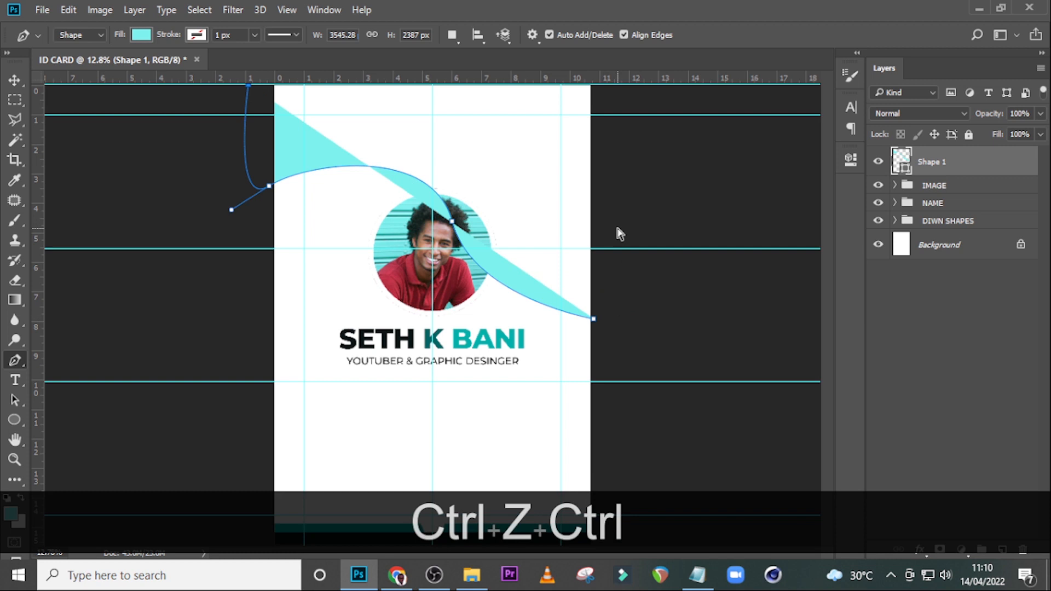
pyautogui.hotkey('ctrl', '-')
pyautogui.hotkey('ctrl', '-')
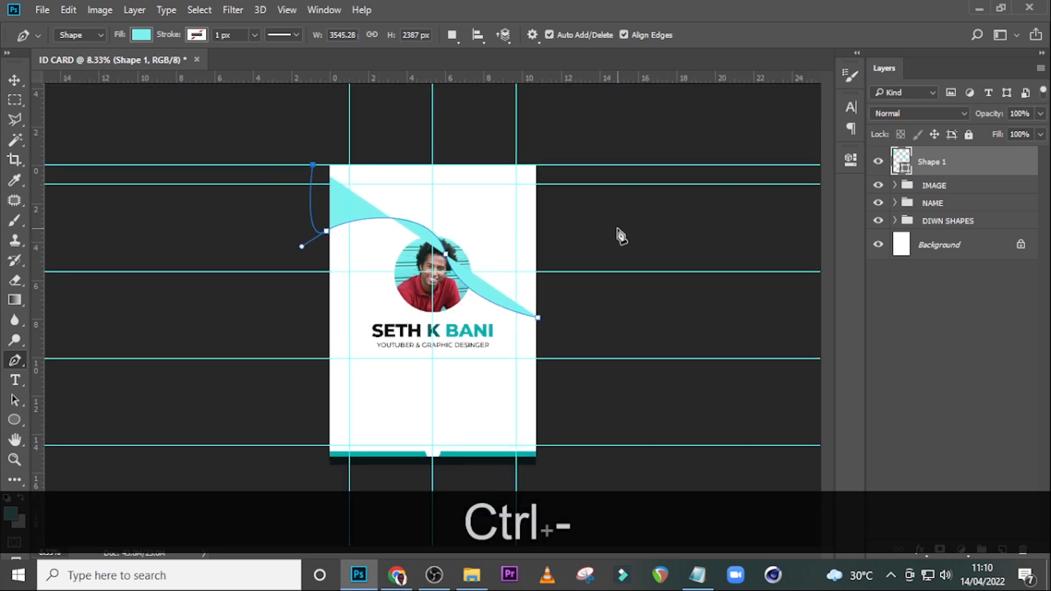
pyautogui.click(553, 142)
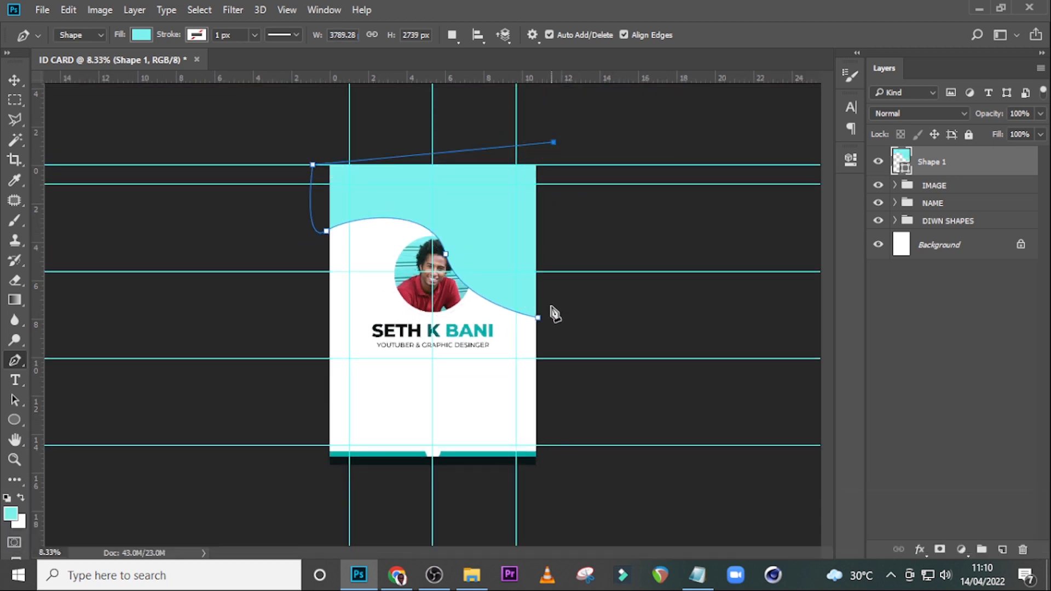
pyautogui.click(546, 316)
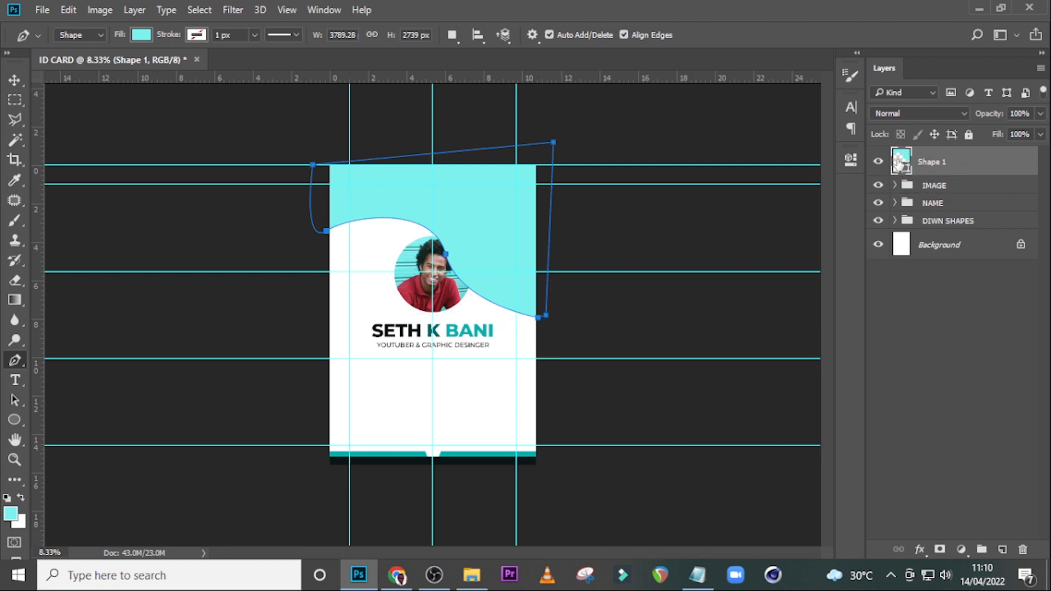
# Move the wavy header shape below the NAME group and correct the footer group's name to DOWN SHAPES.
pyautogui.moveTo(934, 174); pyautogui.dragTo(931, 213)
pyautogui.doubleClick(930, 222)
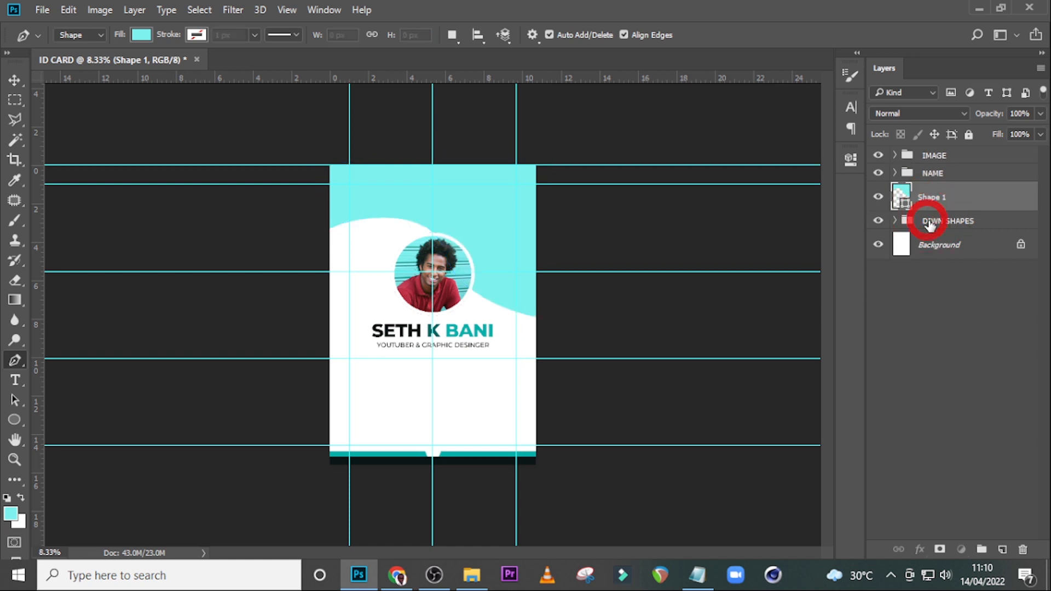
pyautogui.click(929, 220)
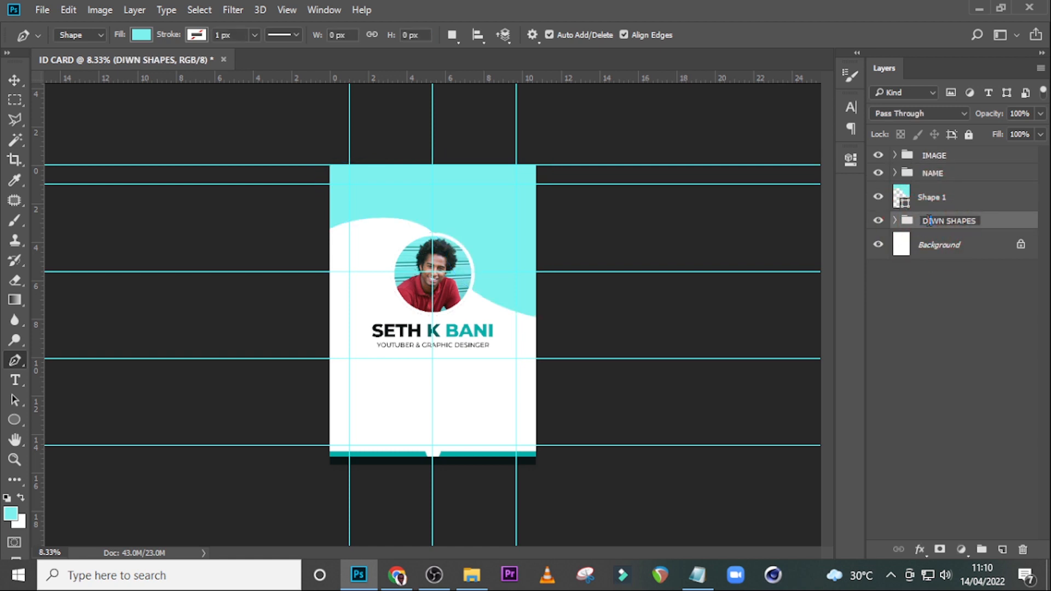
pyautogui.press('capslock')
pyautogui.write('O')
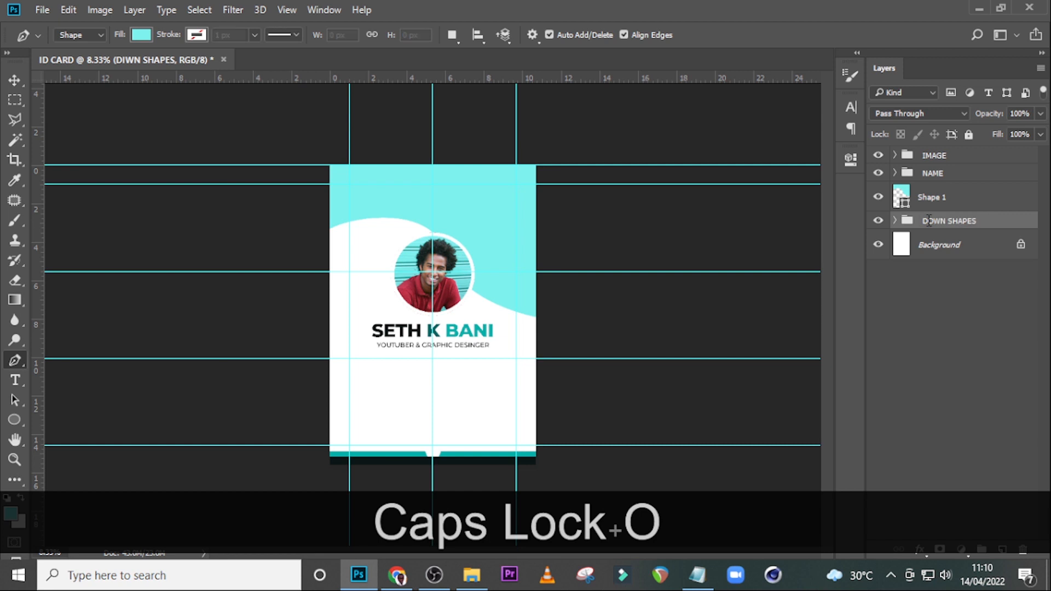
pyautogui.press('Return')
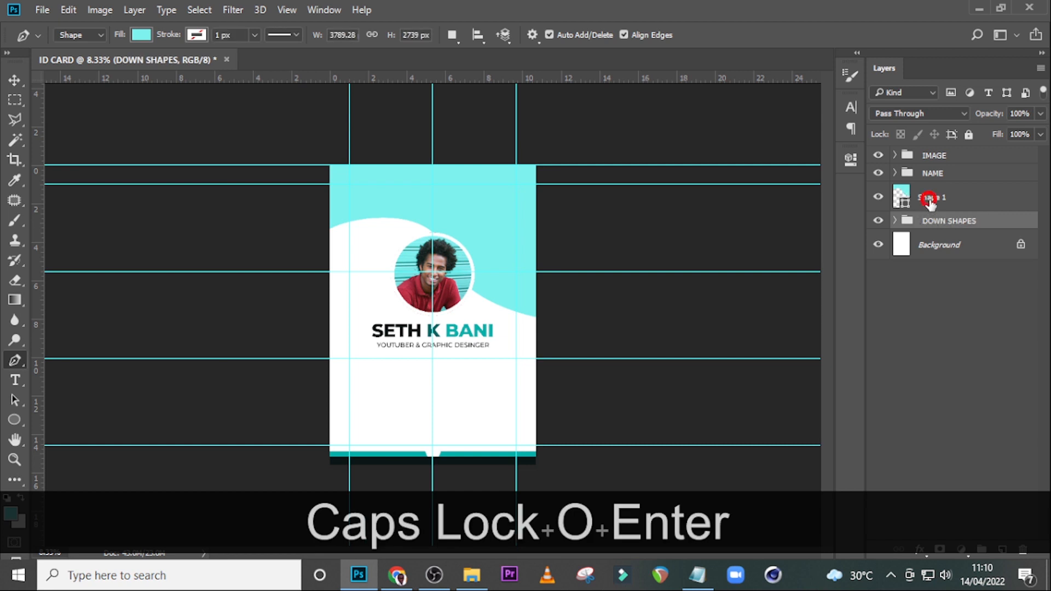
# Recolor the wavy header shape with the near-black 030f0f sampled from the card's footer.
pyautogui.click(938, 202)
pyautogui.doubleClick(900, 198)
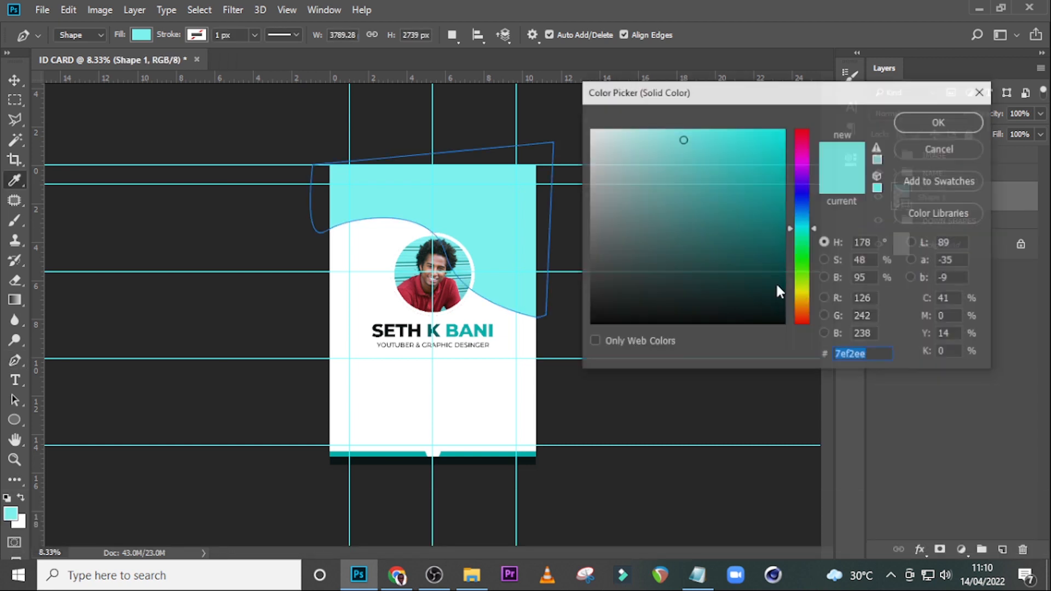
pyautogui.click(492, 462)
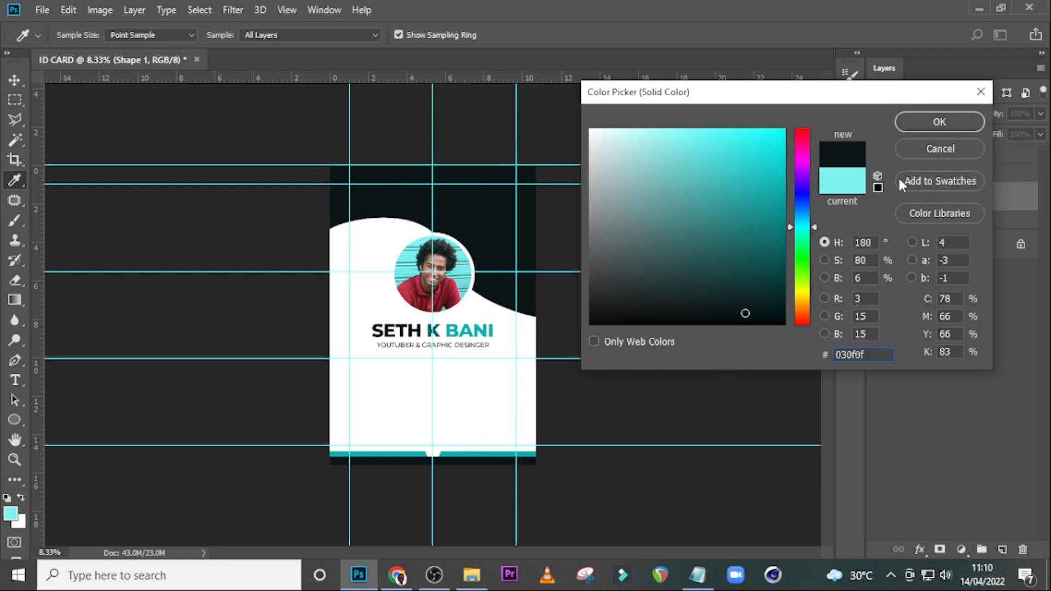
pyautogui.click(926, 124)
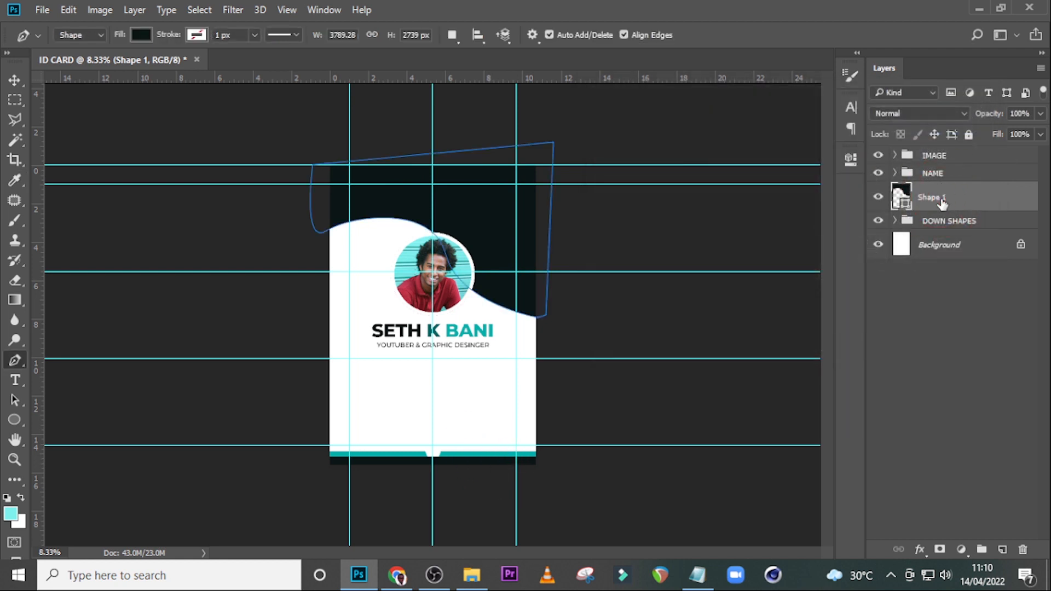
# Duplicate the wavy header shape, shift the copy slightly downward and place its layer beneath the original.
pyautogui.hotkey('ctrl', 'j')
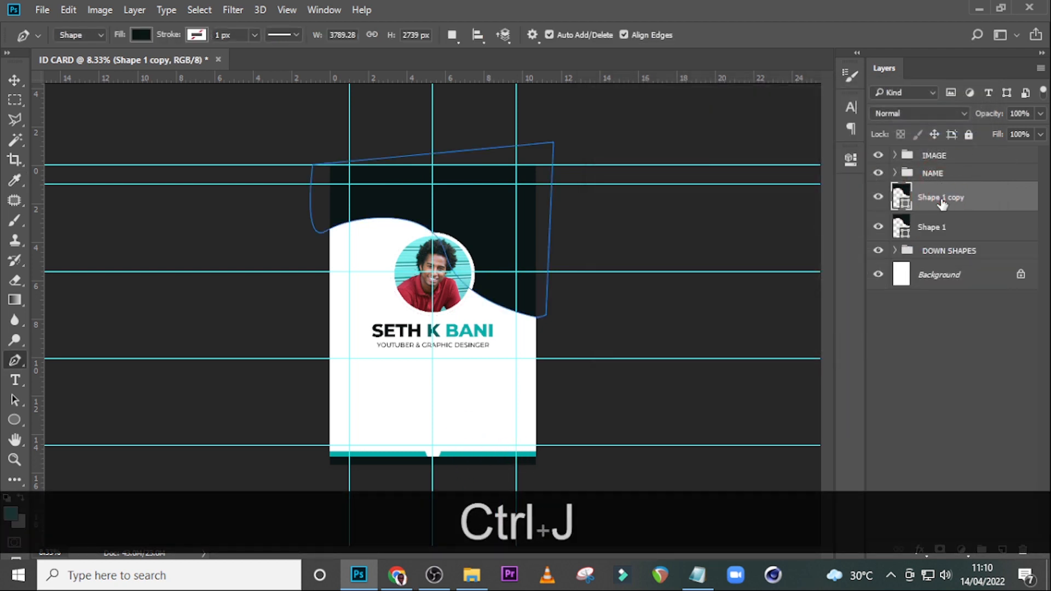
pyautogui.hotkey('shift', 'Down')
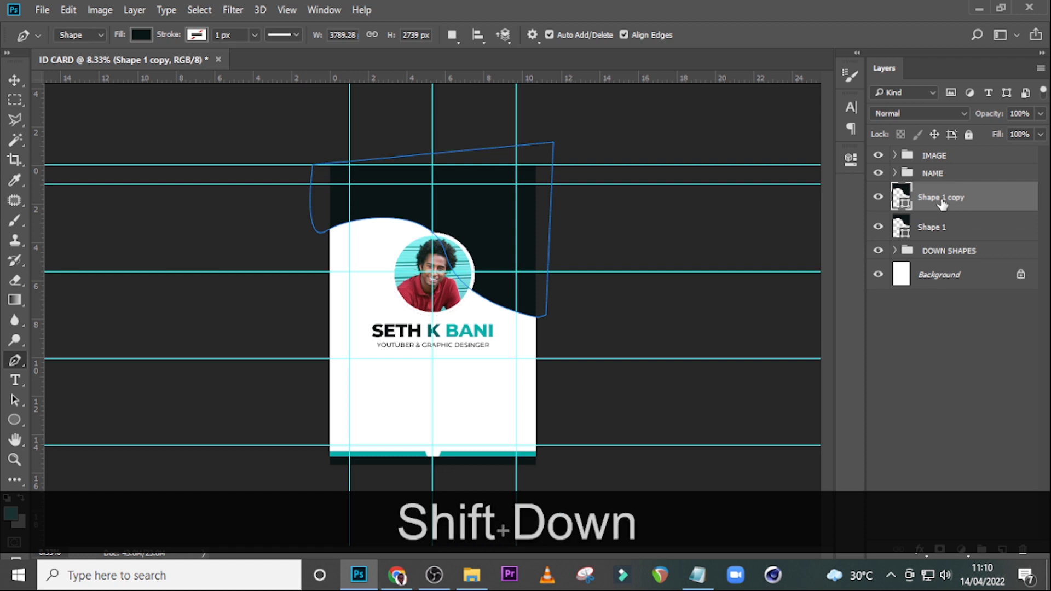
pyautogui.press('v')
pyautogui.hotkey('shift', 'Down')
pyautogui.hotkey('shift', 'Down')
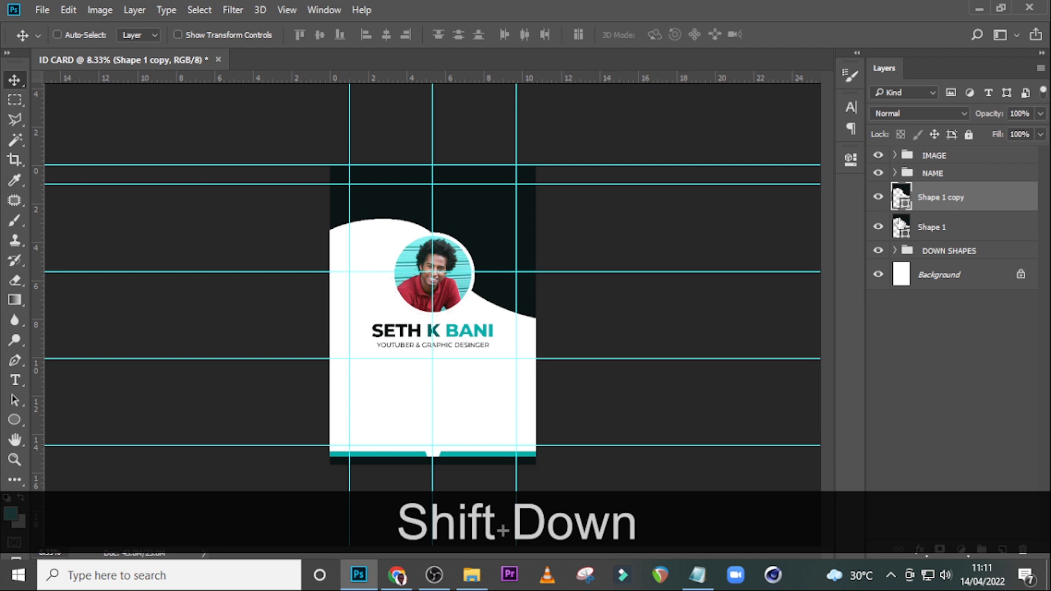
pyautogui.moveTo(924, 212); pyautogui.dragTo(904, 236)
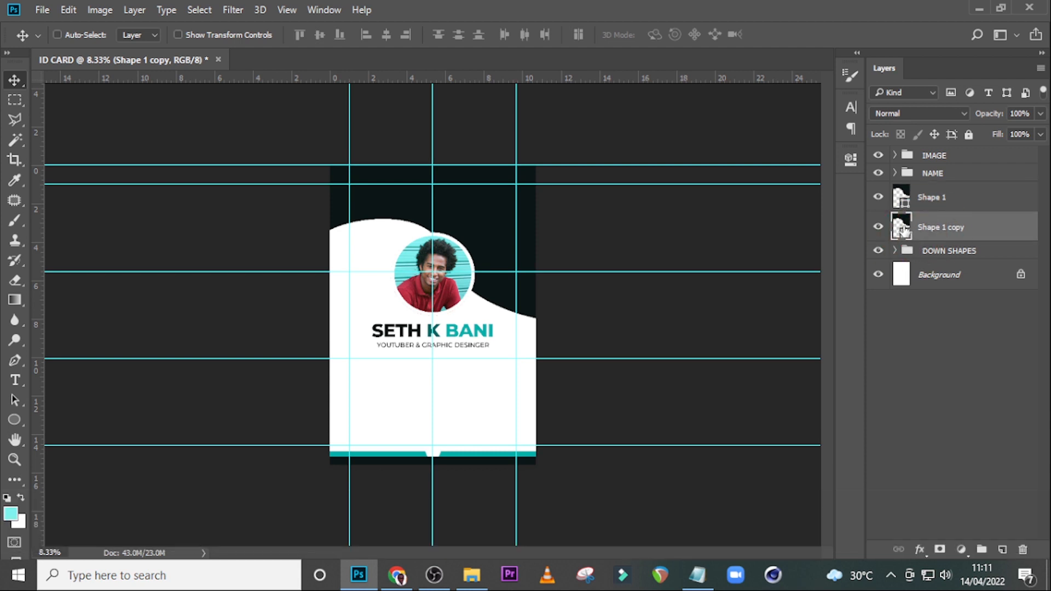
# Set the fill color of the lower header copy to dark teal 006663.
pyautogui.doubleClick(904, 231)
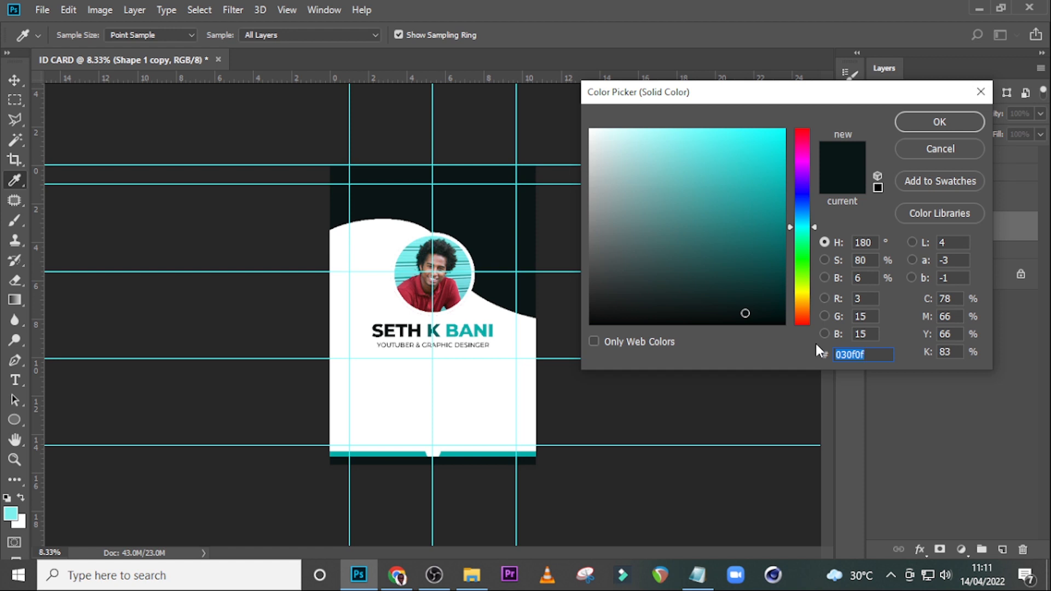
pyautogui.write('00')
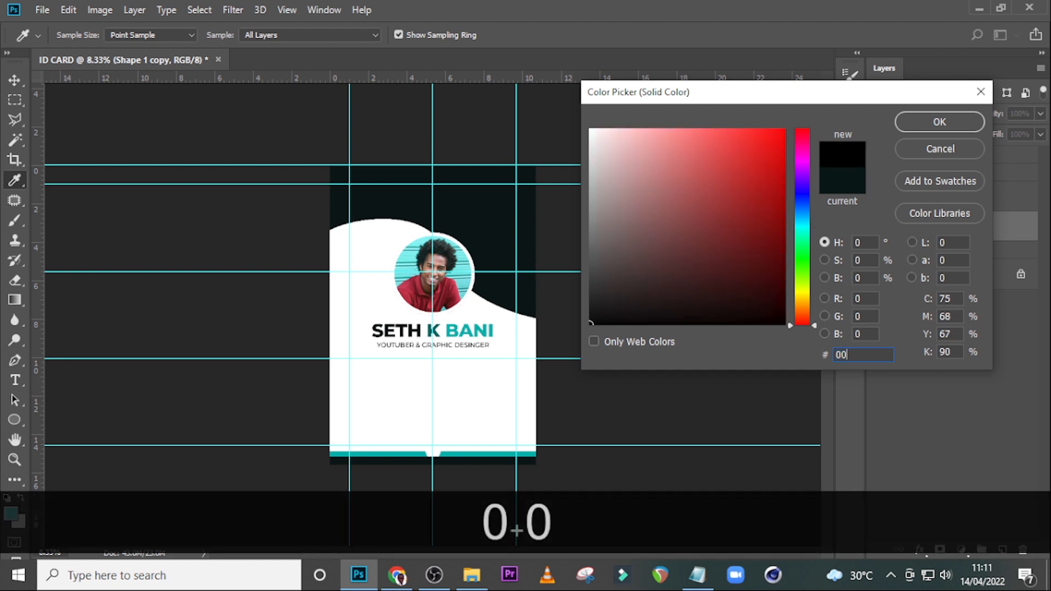
pyautogui.write('6663')
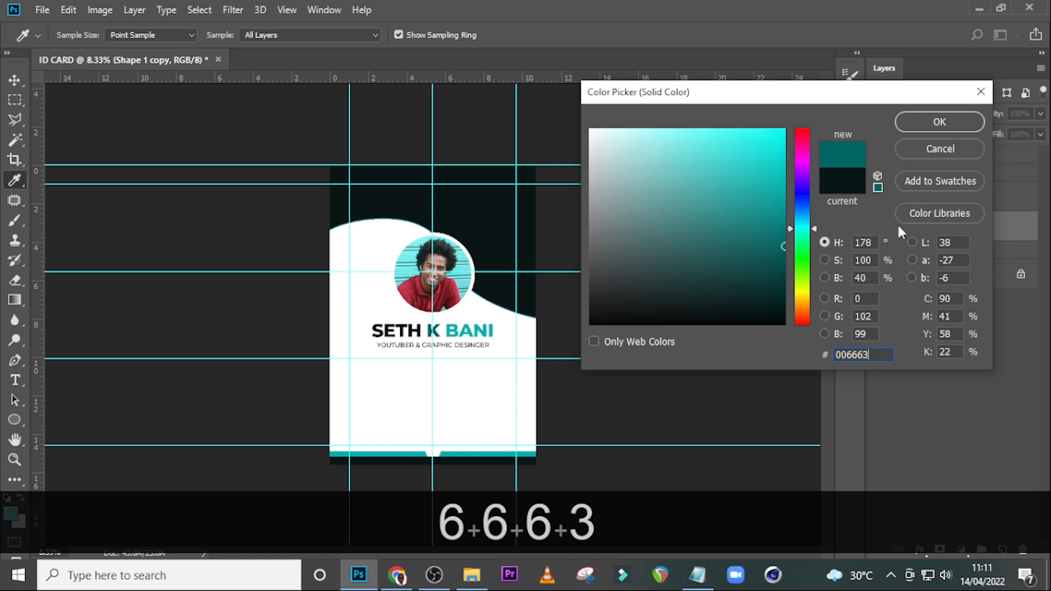
pyautogui.click(924, 126)
pyautogui.press('v')
# Nudge the dark teal copy further down to form a thin band along the header's wavy edge.
pyautogui.hotkey('ctrl', '=')
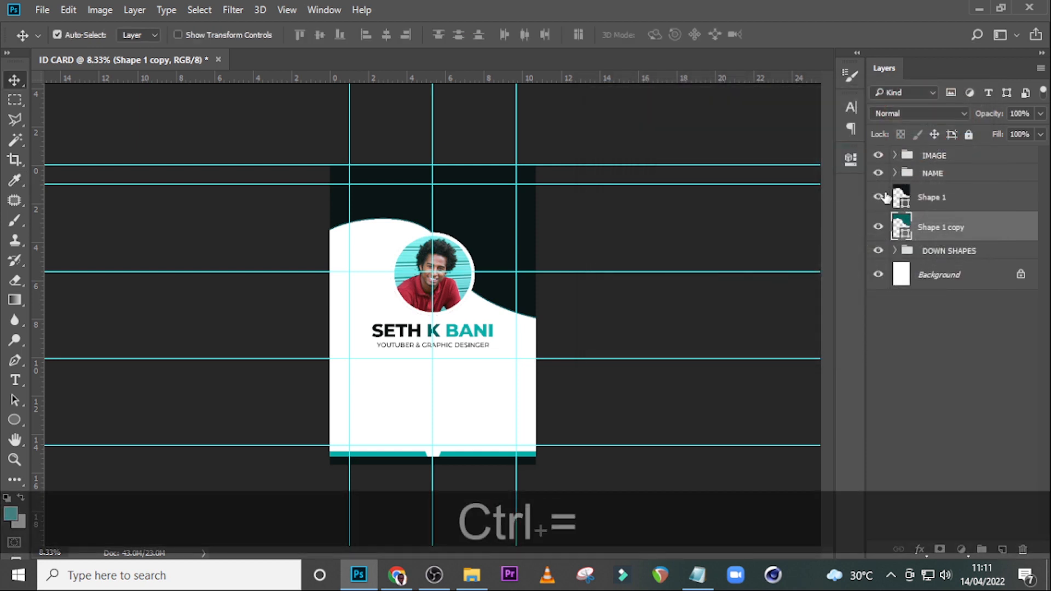
pyautogui.hotkey('ctrl', '=')
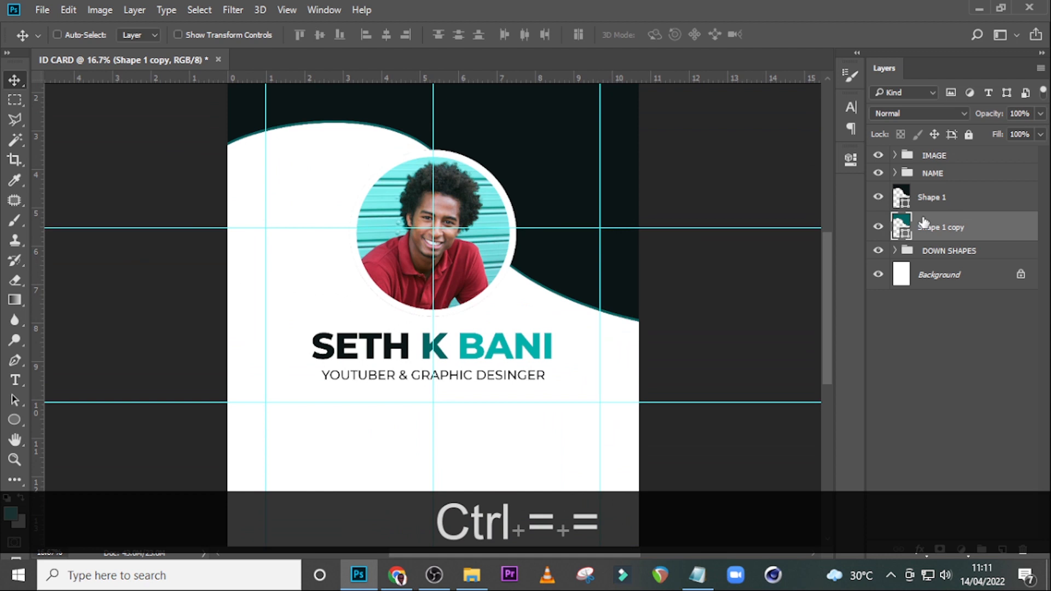
pyautogui.hotkey('shift', 'Down')
pyautogui.hotkey('shift', 'Down')
pyautogui.hotkey('shift', 'Down')
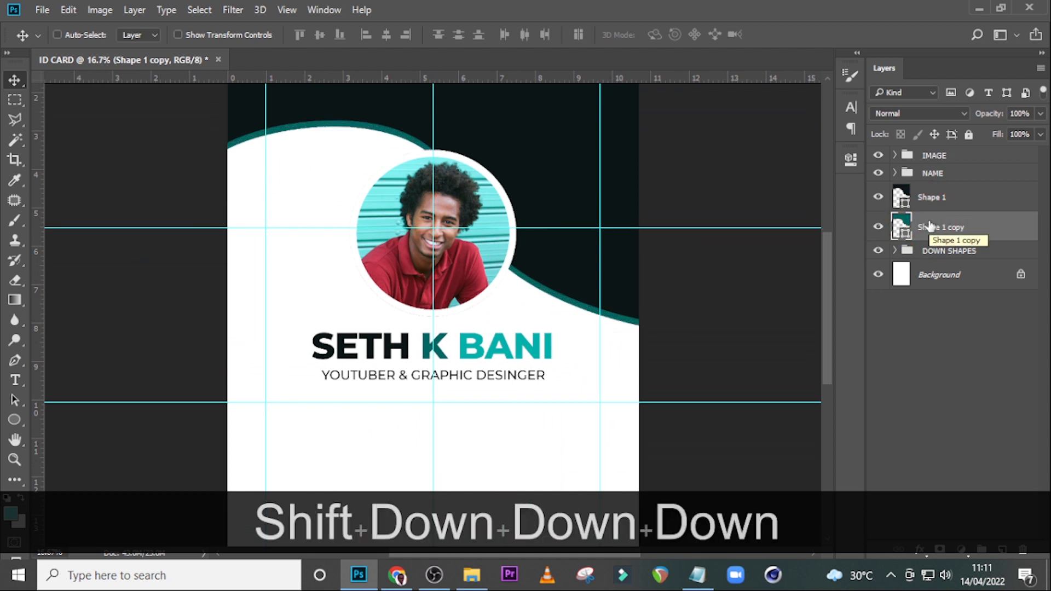
pyautogui.press('shift')
pyautogui.hotkey('shift', 'Down')
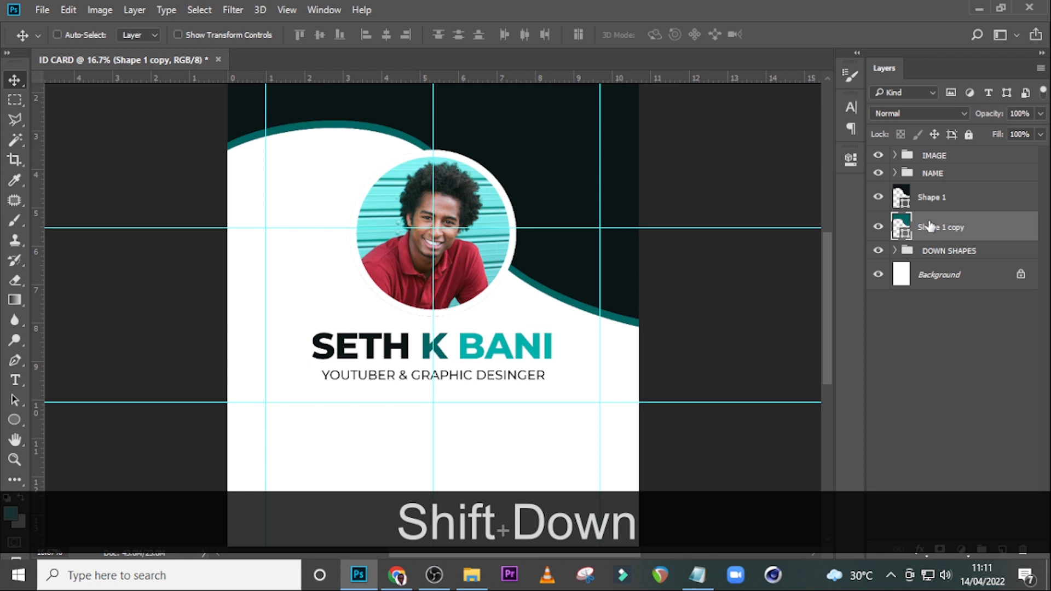
# Rotate the dark teal copy slightly counter-clockwise and nudge it down so its band is thicker at the card's left edge.
pyautogui.hotkey('ctrl', 't')
pyautogui.moveTo(735, 171); pyautogui.dragTo(735, 169)
pyautogui.press('Down')
pyautogui.press('Down')
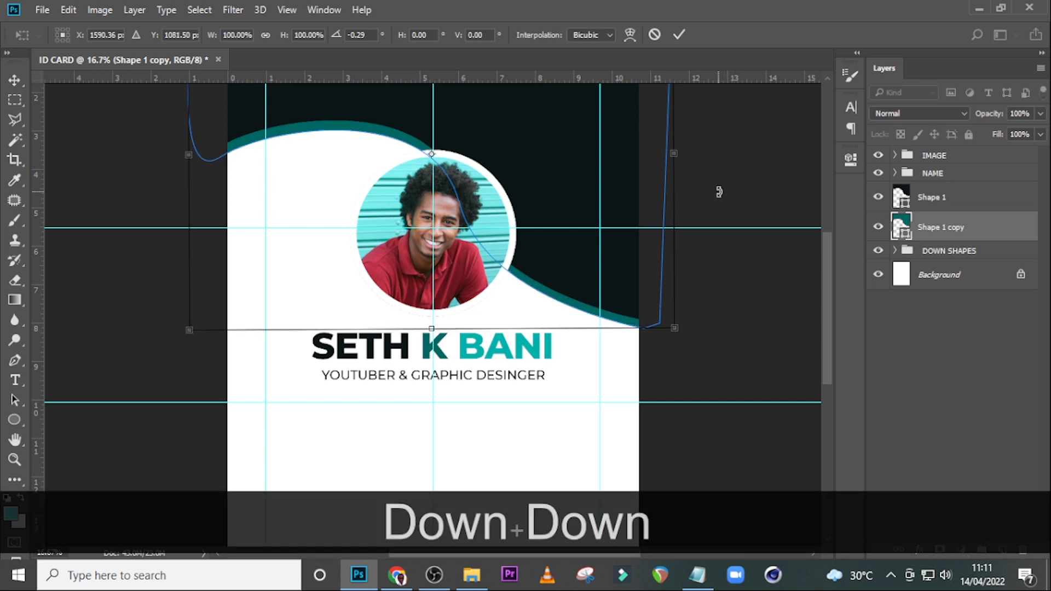
pyautogui.moveTo(720, 190); pyautogui.dragTo(723, 189)
pyautogui.press('Return')
# Duplicate the dark teal shape and recolor the lower duplicate with the lighter teal sampled from the cardholder's name.
pyautogui.hotkey('ctrl', 'j')
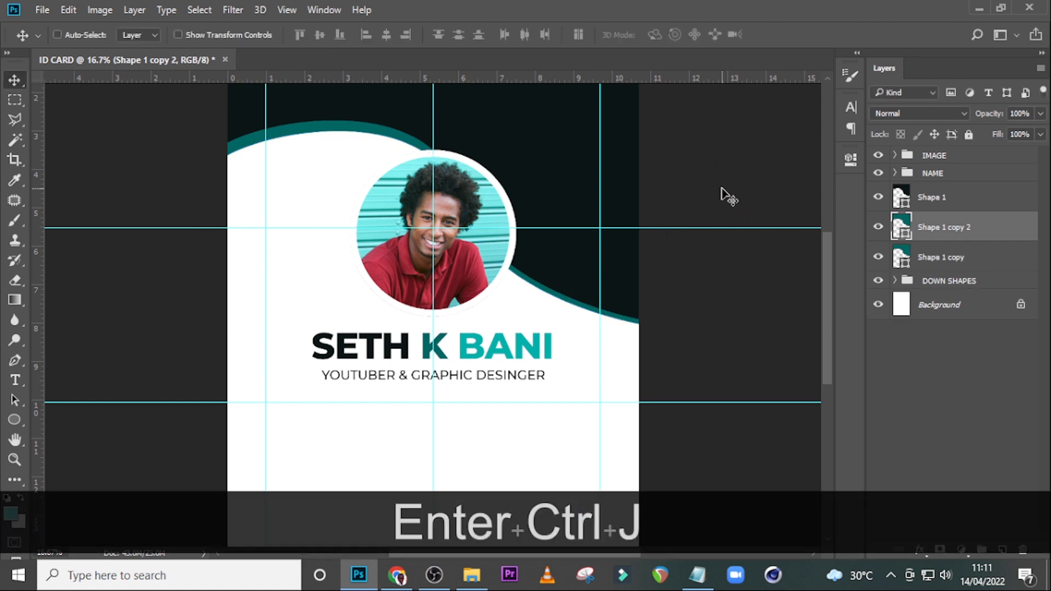
pyautogui.click(928, 263)
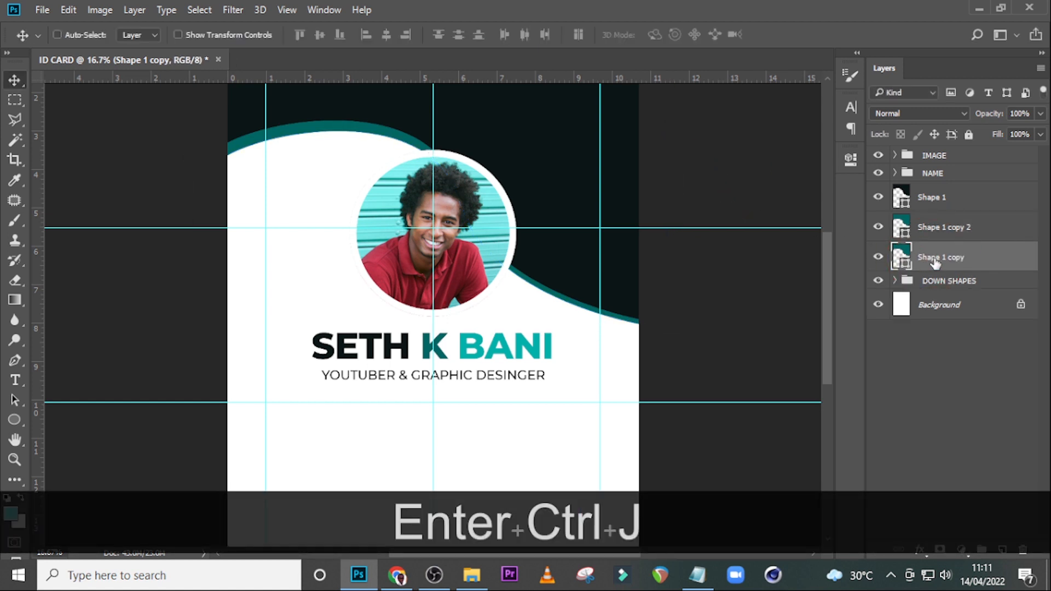
pyautogui.doubleClick(901, 256)
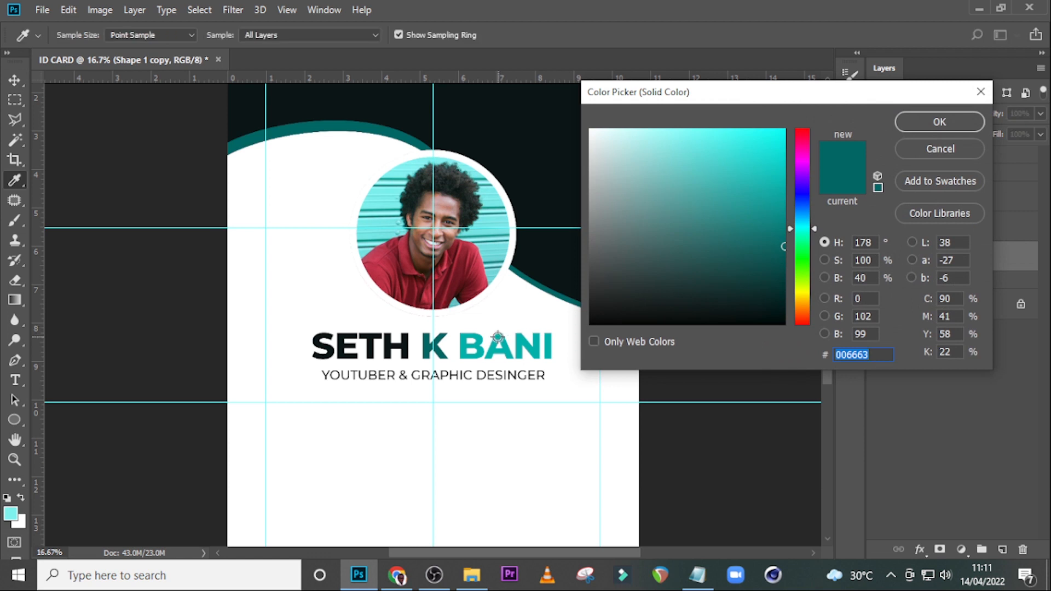
pyautogui.click(499, 341)
pyautogui.click(904, 130)
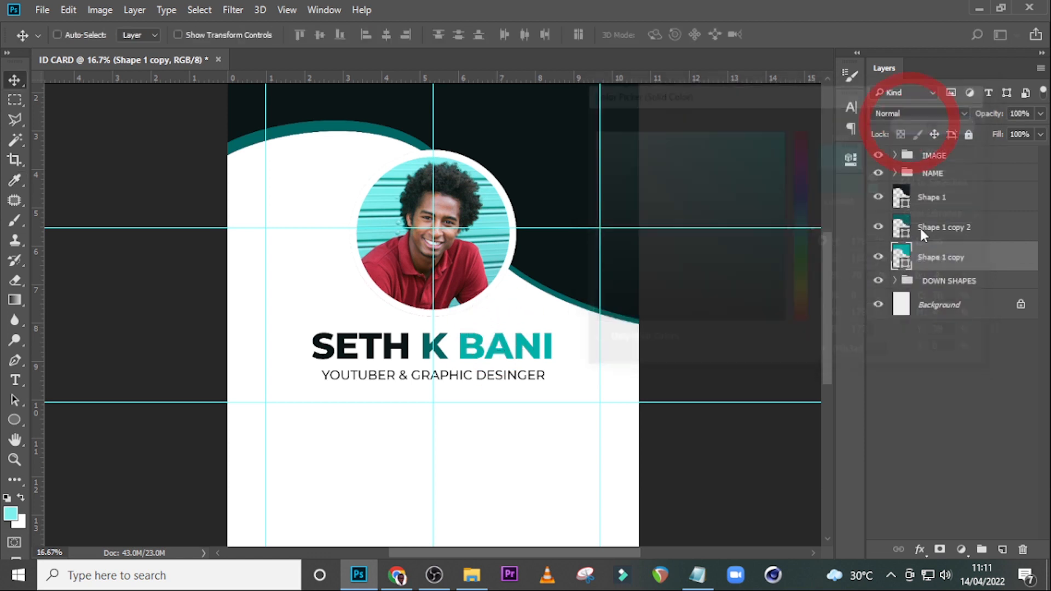
# Shift the lighter teal shape down to form a second wavy band below the dark teal one.
pyautogui.hotkey('shift', 'Down')
pyautogui.hotkey('shift', 'Down')
pyautogui.hotkey('shift', 'Down')
pyautogui.hotkey('shift', 'Down')
pyautogui.hotkey('shift', 'Down')
pyautogui.hotkey('shift', 'Down')
pyautogui.hotkey('shift', 'Down')
pyautogui.hotkey('shift', 'Down')
pyautogui.hotkey('shift', 'Down')
pyautogui.hotkey('shift', 'Down')
pyautogui.hotkey('shift', 'Down')
pyautogui.hotkey('shift', 'Down')
pyautogui.hotkey('shift', 'Down')
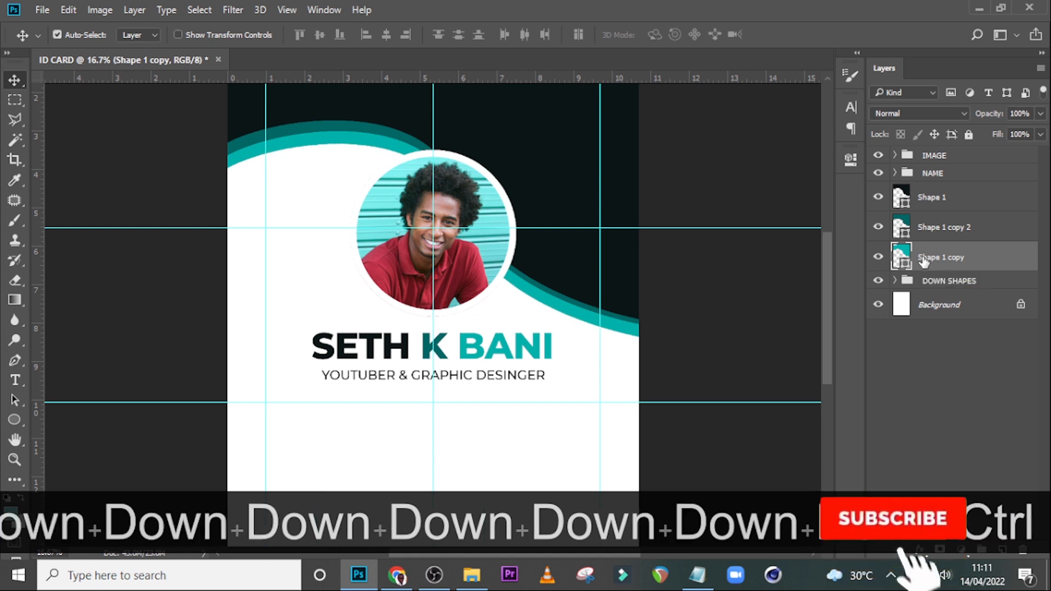
# Rotate the lighter teal shape slightly counter-clockwise so its band narrows toward the card's right edge.
pyautogui.hotkey('ctrl', 't')
pyautogui.moveTo(730, 215); pyautogui.dragTo(734, 209)
pyautogui.press('Return')
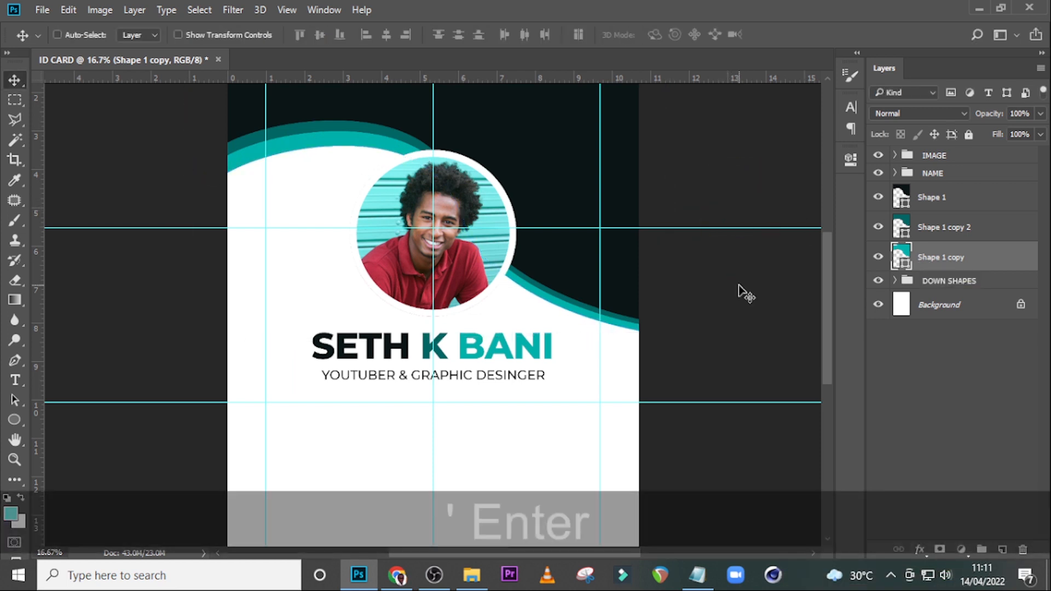
# Group the three wavy header shapes and rename the group TOP SHAPES.
pyautogui.hotkey('ctrl', '0')
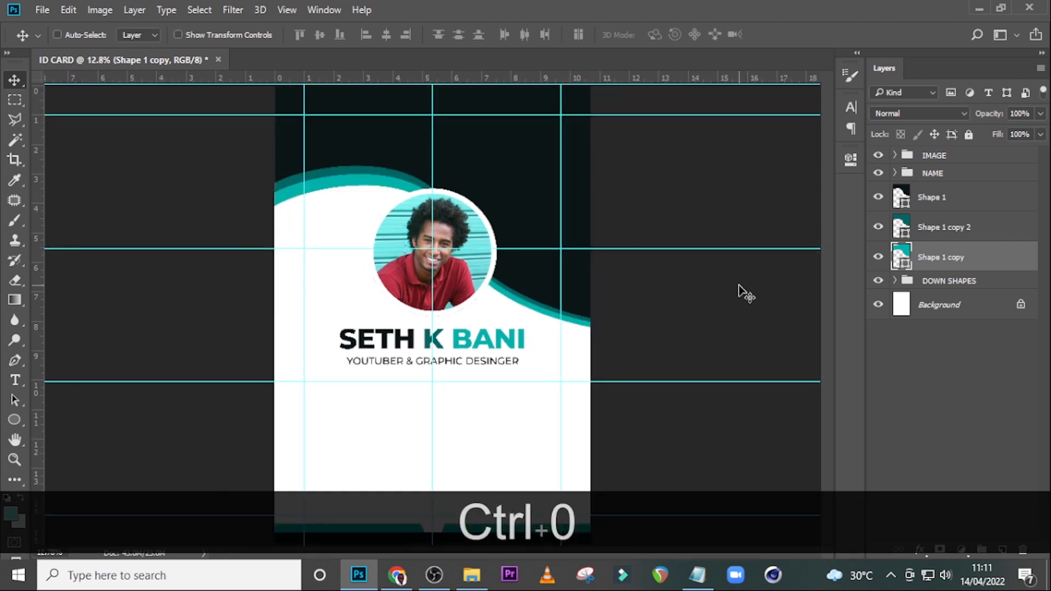
pyautogui.keyDown('shift'); pyautogui.click(951, 202); pyautogui.keyUp('shift')
pyautogui.hotkey('ctrl', 'g')
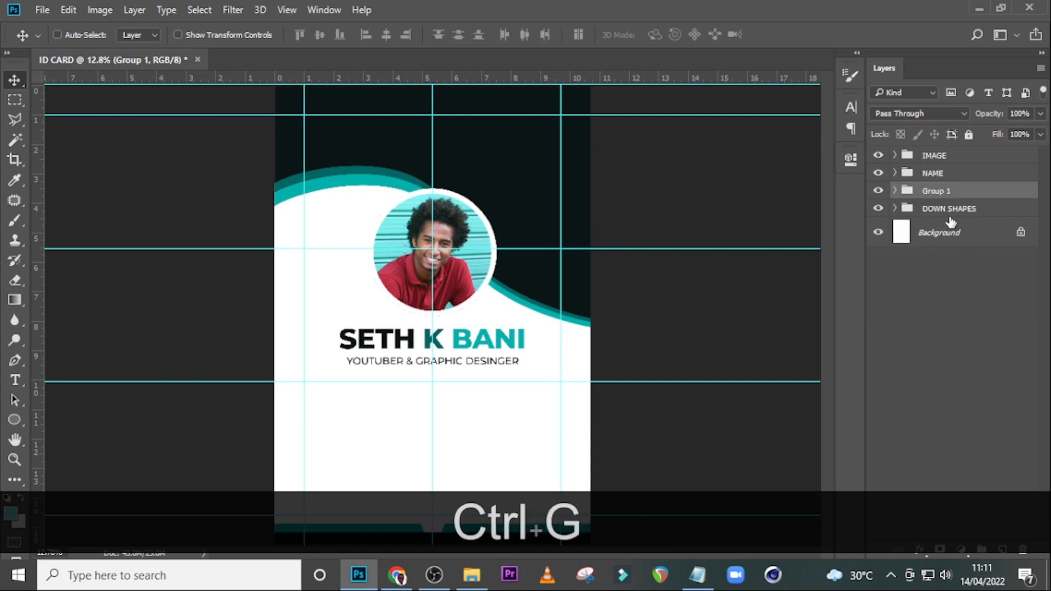
pyautogui.doubleClick(936, 191)
pyautogui.write('TOP SHAPES')
pyautogui.press('Return')
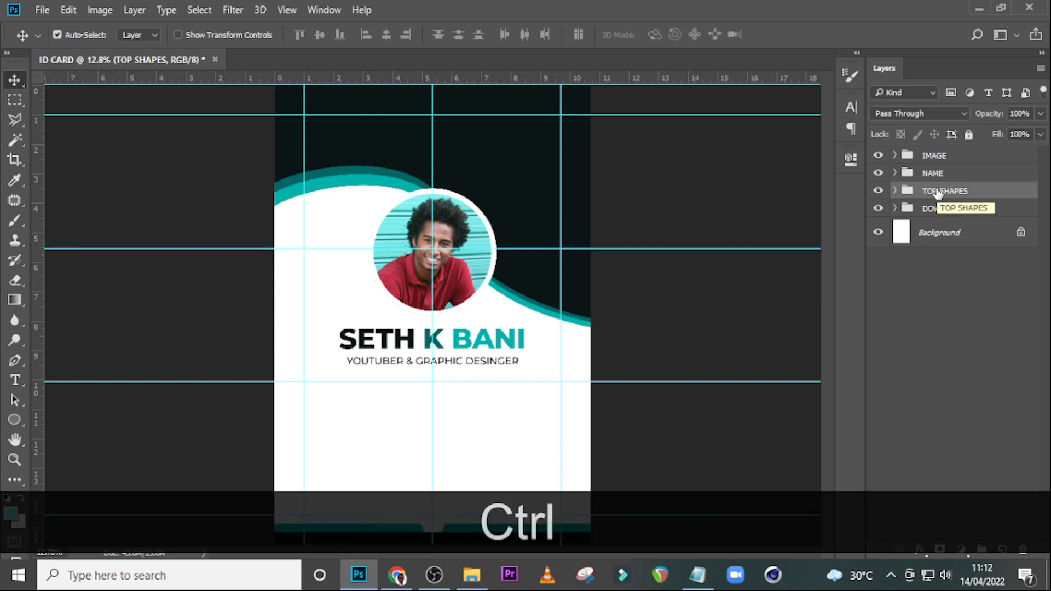
# Hide the guides to review the whole card design, and show them again.
pyautogui.hotkey('ctrl', 'h')
pyautogui.hotkey('ctrl', '-')
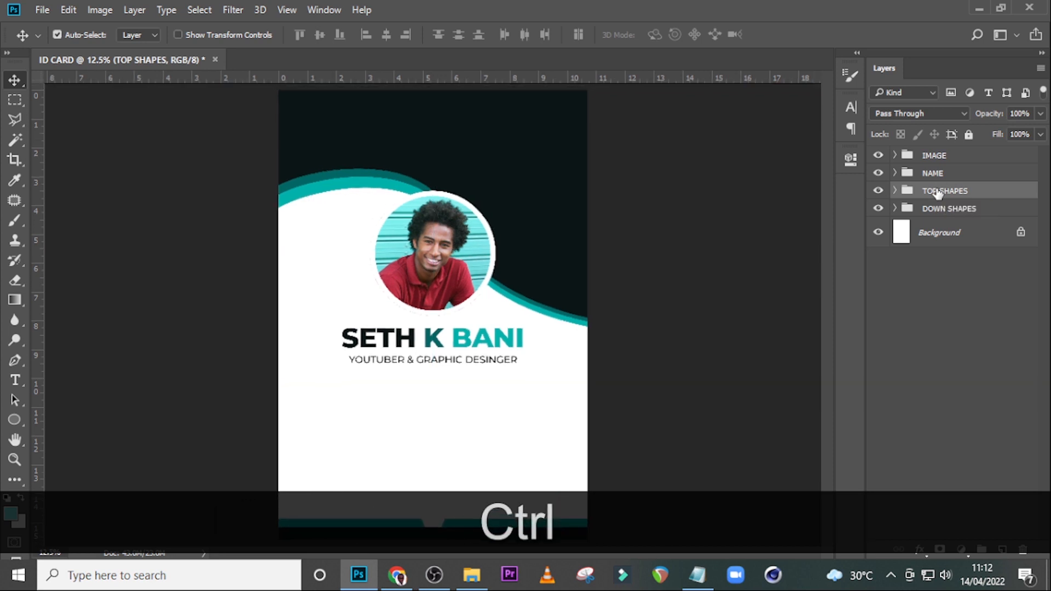
pyautogui.hotkey('ctrl', 'h')
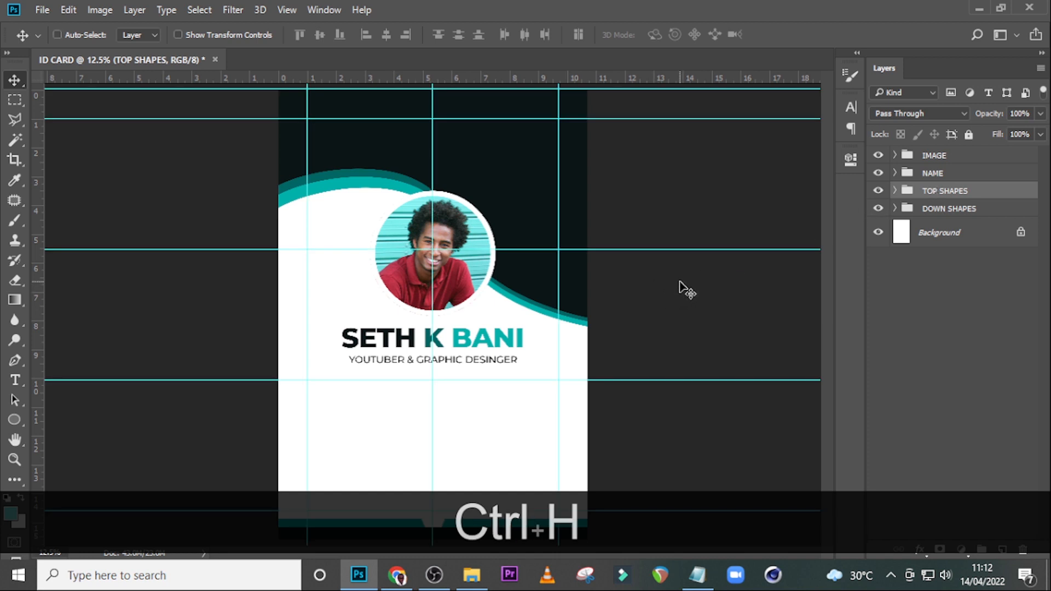
# Draw a rectangle of about 2610 × 1188 px between the side guides below the job title, above the IMAGE group.
pyautogui.click(923, 157)
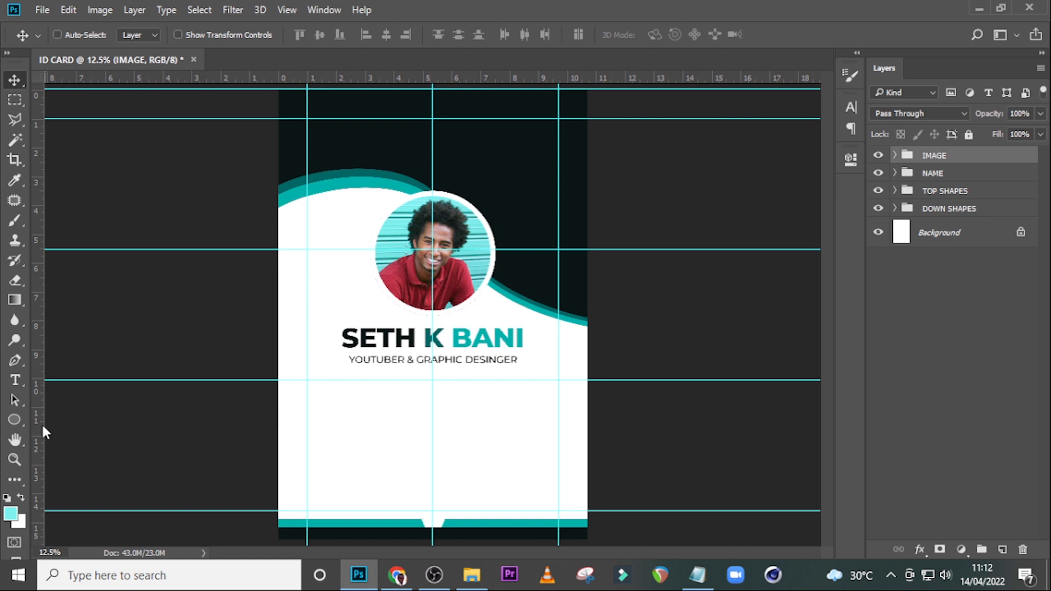
pyautogui.rightClick(15, 416)
pyautogui.click(114, 419)
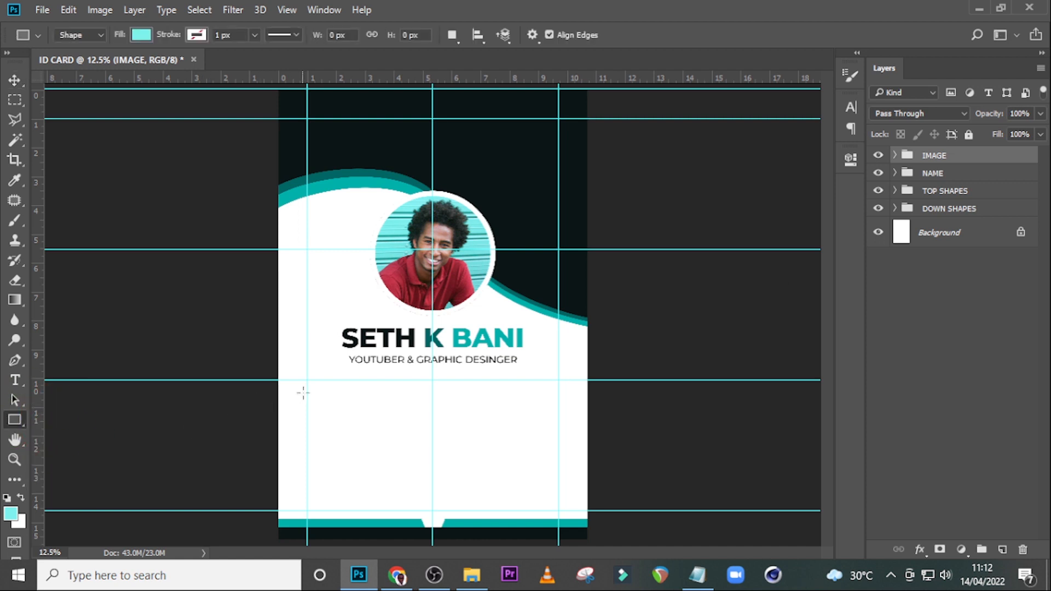
pyautogui.moveTo(306, 382); pyautogui.dragTo(557, 494)
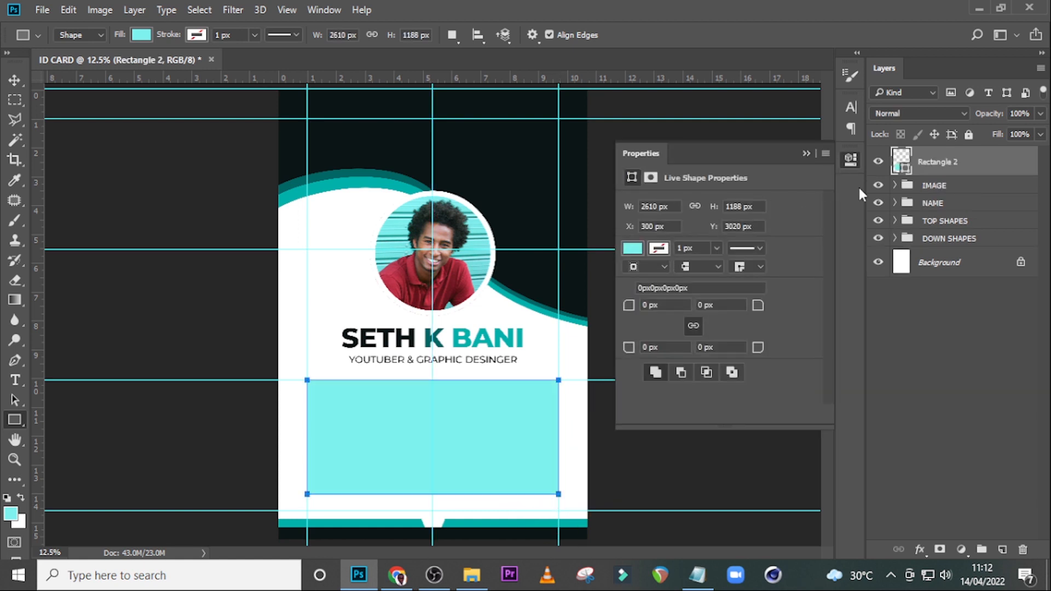
# Scale the rectangle about its center to about 2286 × 1041 px and move it up to the horizontal guide.
pyautogui.hotkey('ctrl', 't')
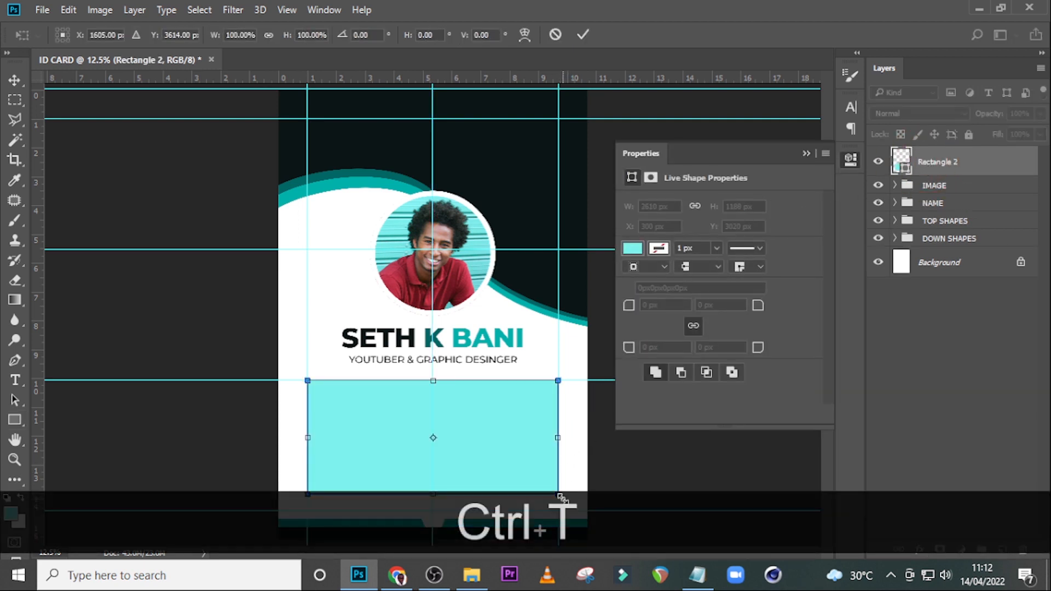
pyautogui.moveTo(561, 496); pyautogui.dragTo(550, 480)
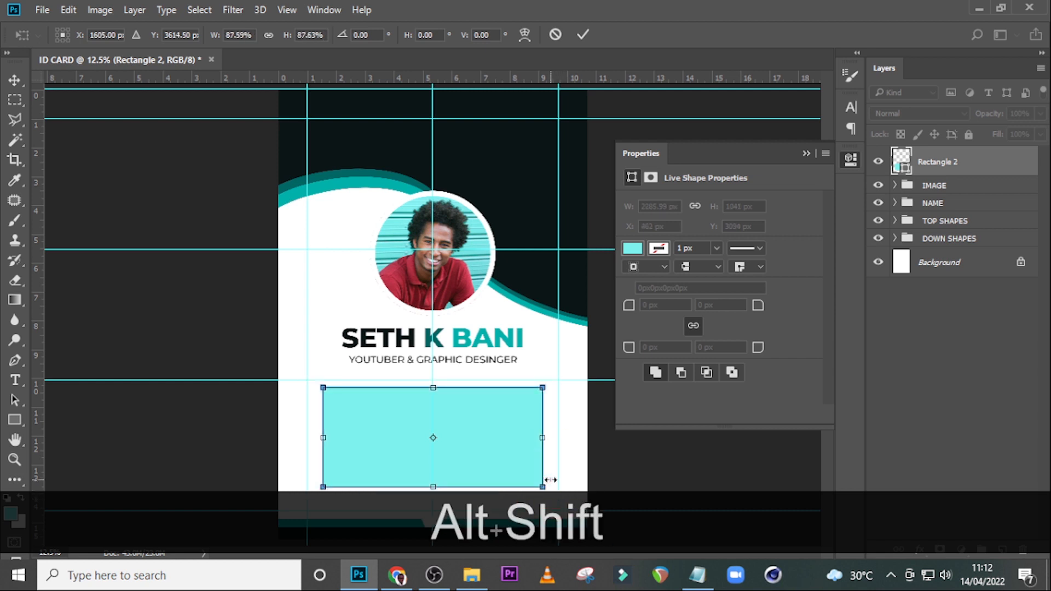
pyautogui.hotkey('shift', 'Up')
pyautogui.hotkey('shift', 'Up')
pyautogui.hotkey('shift', 'Up')
pyautogui.hotkey('shift', 'Up')
pyautogui.hotkey('shift', 'Up')
pyautogui.hotkey('shift', 'Up')
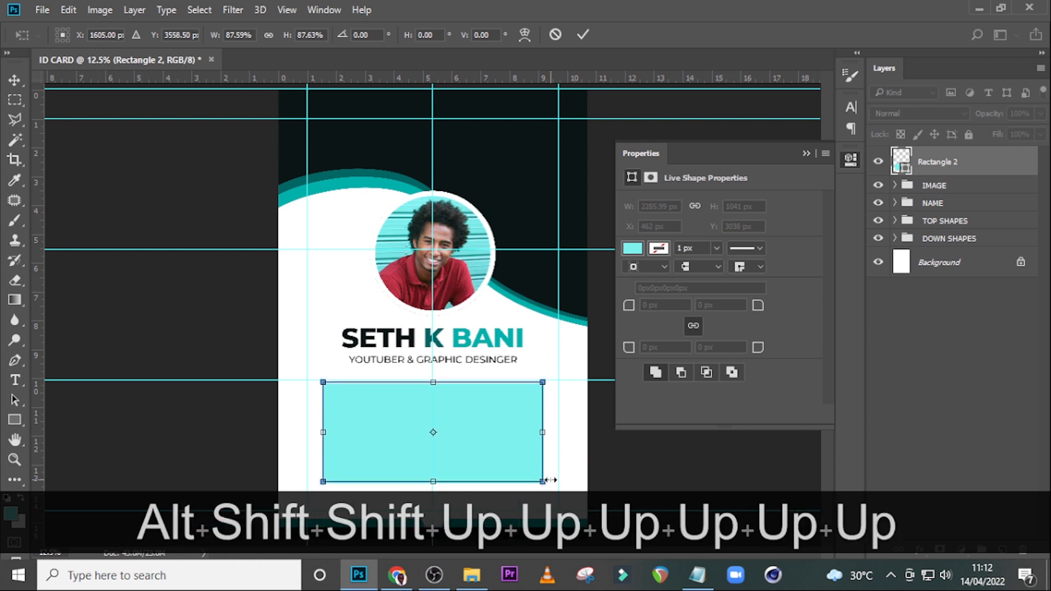
pyautogui.hotkey('shift', 'Up')
pyautogui.hotkey('shift', 'Up')
pyautogui.press('Return')
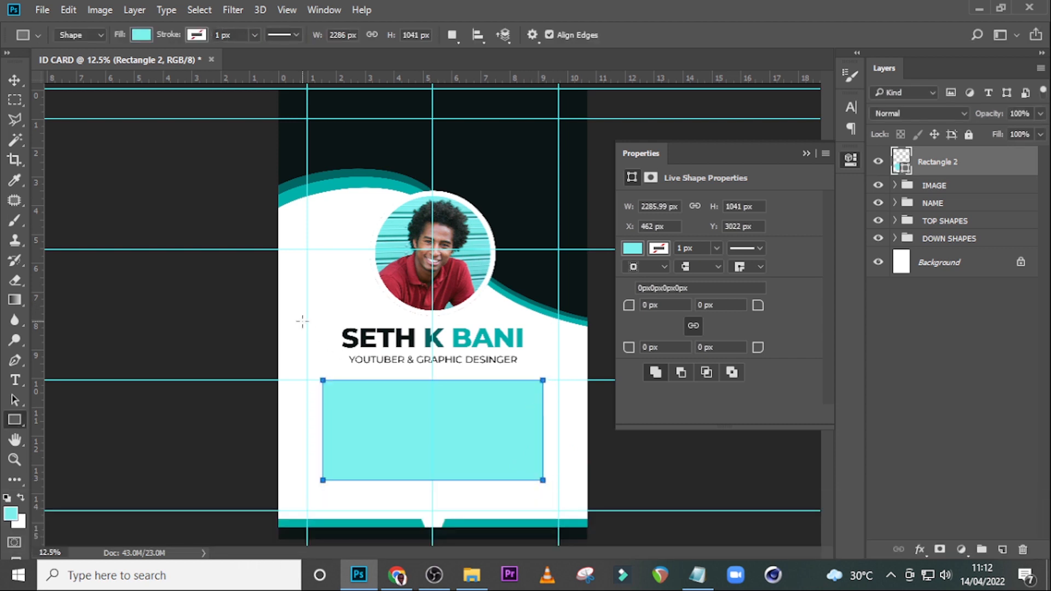
# Add a text layer beside the job title containing "id no.", copied from 110.txt in Notepad.
pyautogui.press('t')
pyautogui.click(295, 353)
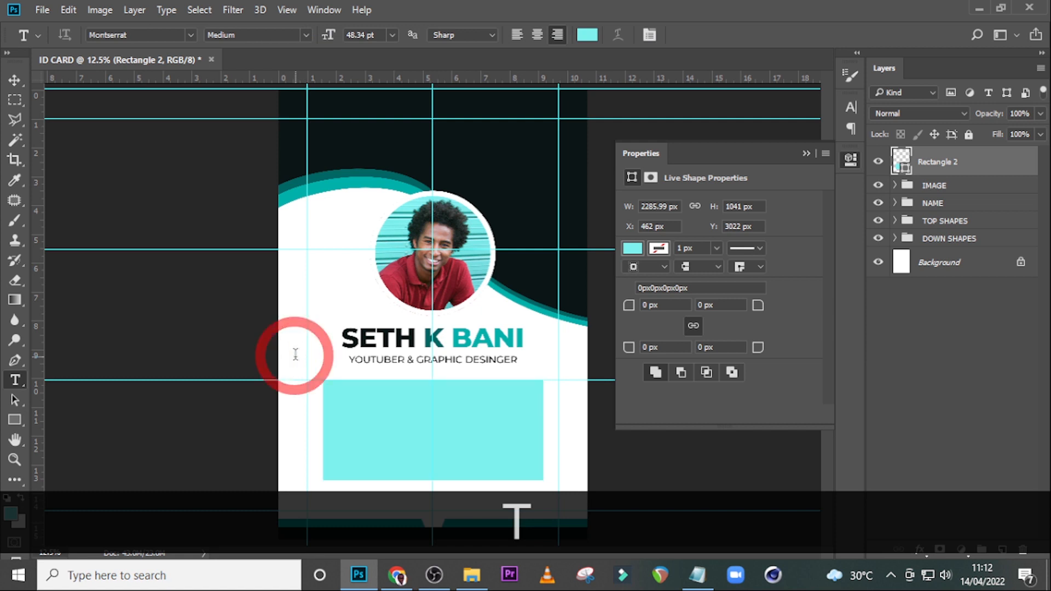
pyautogui.click(696, 574)
pyautogui.moveTo(569, 299); pyautogui.dragTo(606, 301)
pyautogui.hotkey('ctrl', 'c')
pyautogui.click(616, 186)
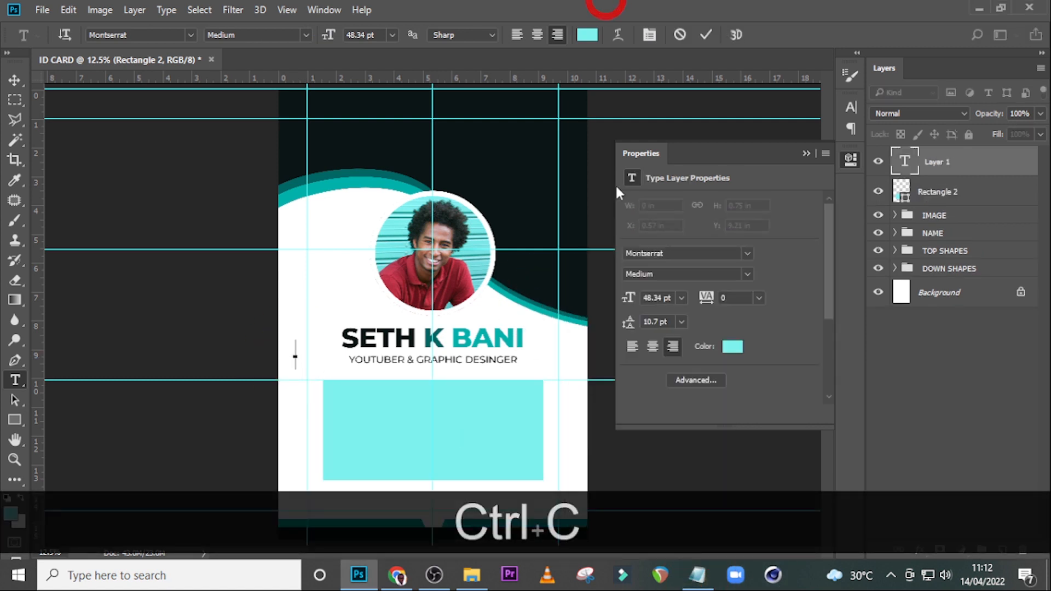
pyautogui.hotkey('ctrl', '=')
pyautogui.hotkey('ctrl', '=')
pyautogui.scroll(-5, 596, 183)
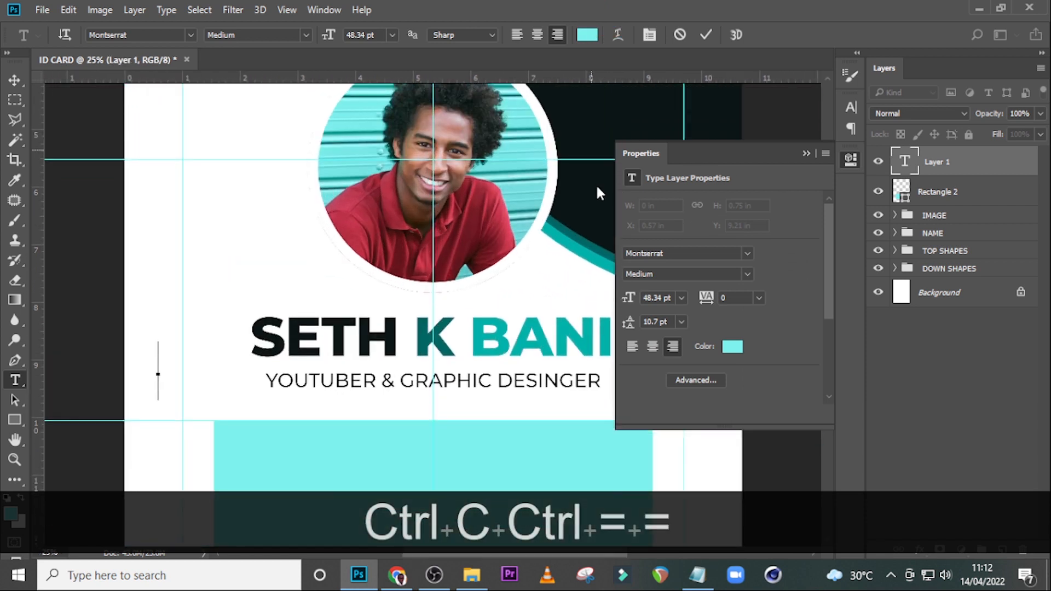
pyautogui.hotkey('ctrl', 'v')
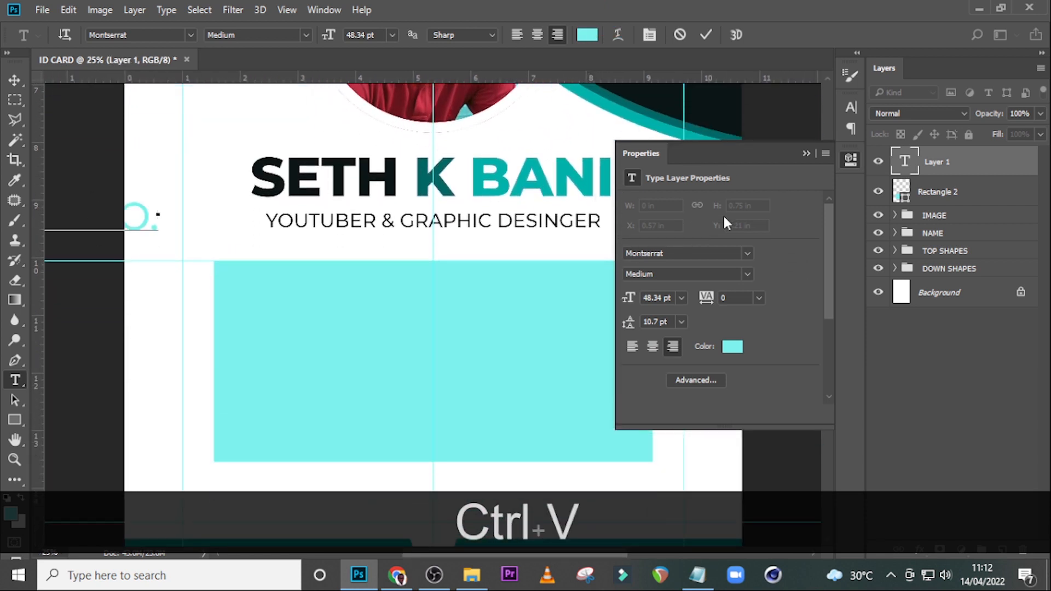
pyautogui.click(910, 164)
# Move the id no. text onto the rectangle's upper-left area and color it white (ffffff).
pyautogui.press('v')
pyautogui.moveTo(136, 227); pyautogui.dragTo(333, 304)
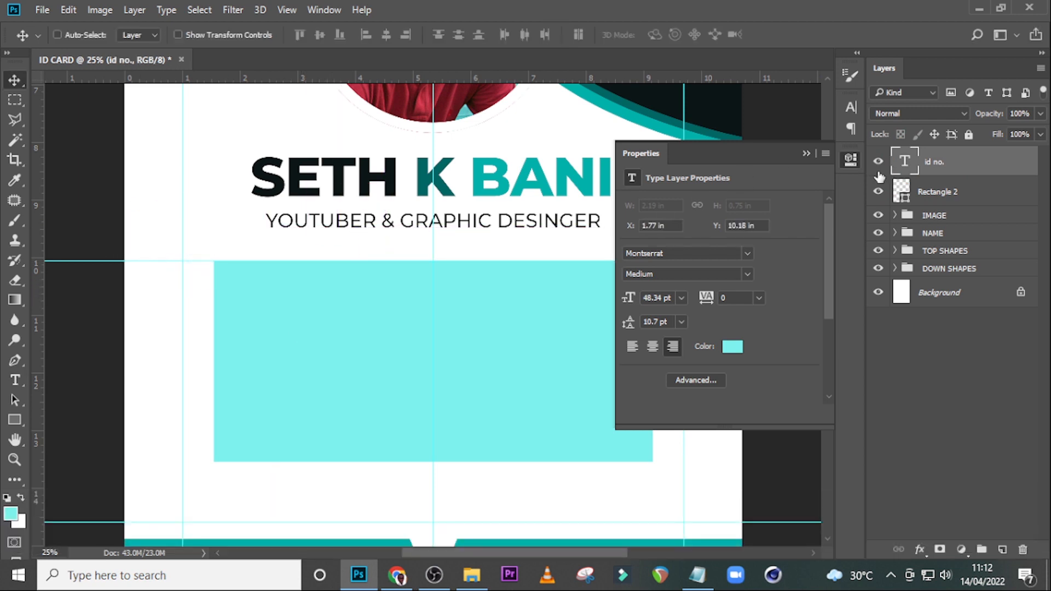
pyautogui.click(732, 348)
pyautogui.click(602, 145)
pyautogui.moveTo(602, 145); pyautogui.dragTo(574, 115)
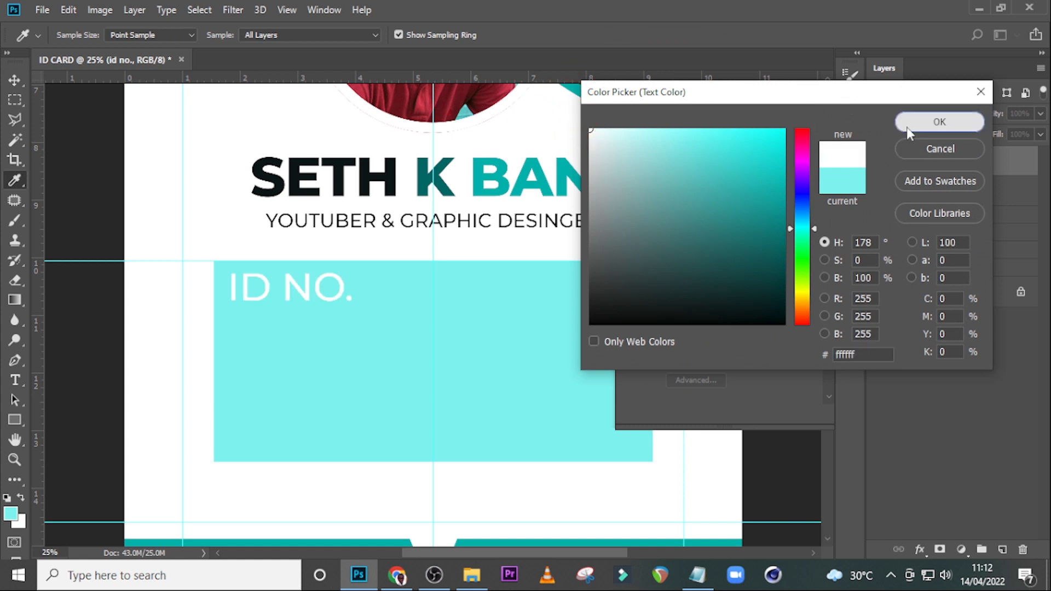
pyautogui.click(906, 127)
# Change the fill color of Rectangle 2 to dark teal 006663.
pyautogui.click(902, 193)
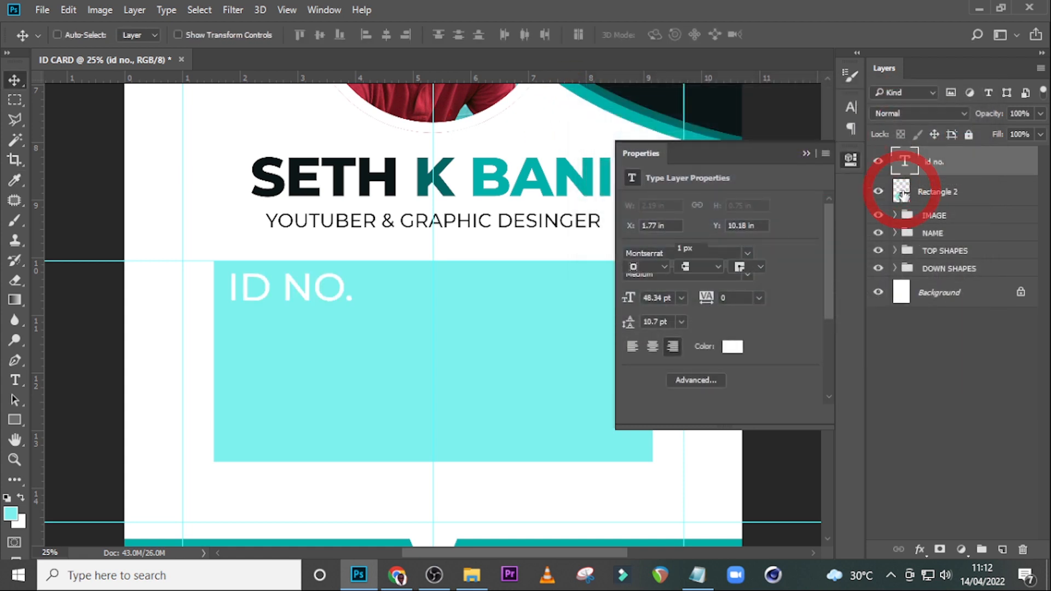
pyautogui.doubleClick(902, 193)
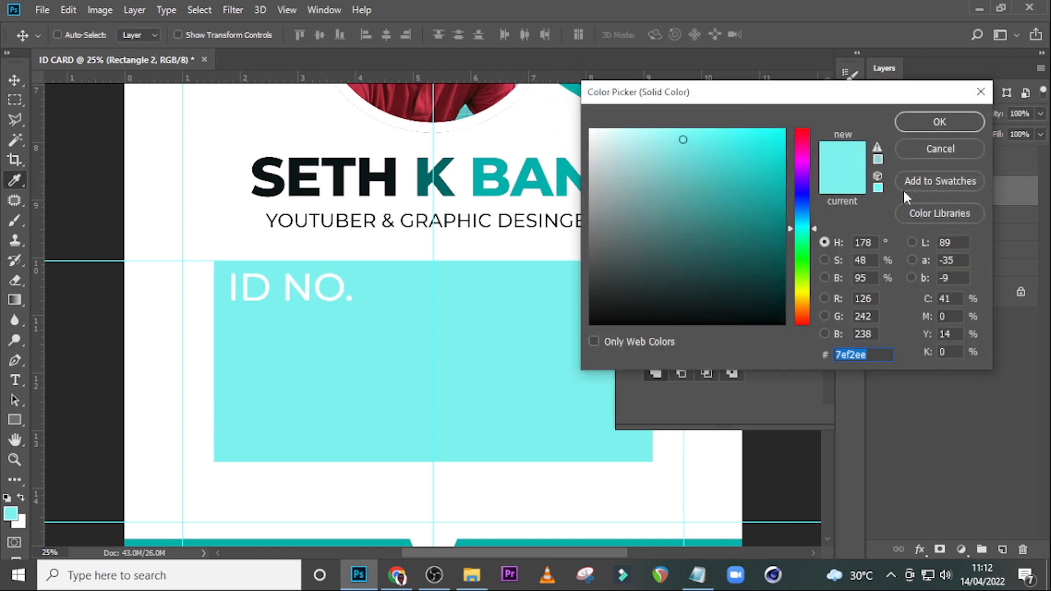
pyautogui.write('006663')
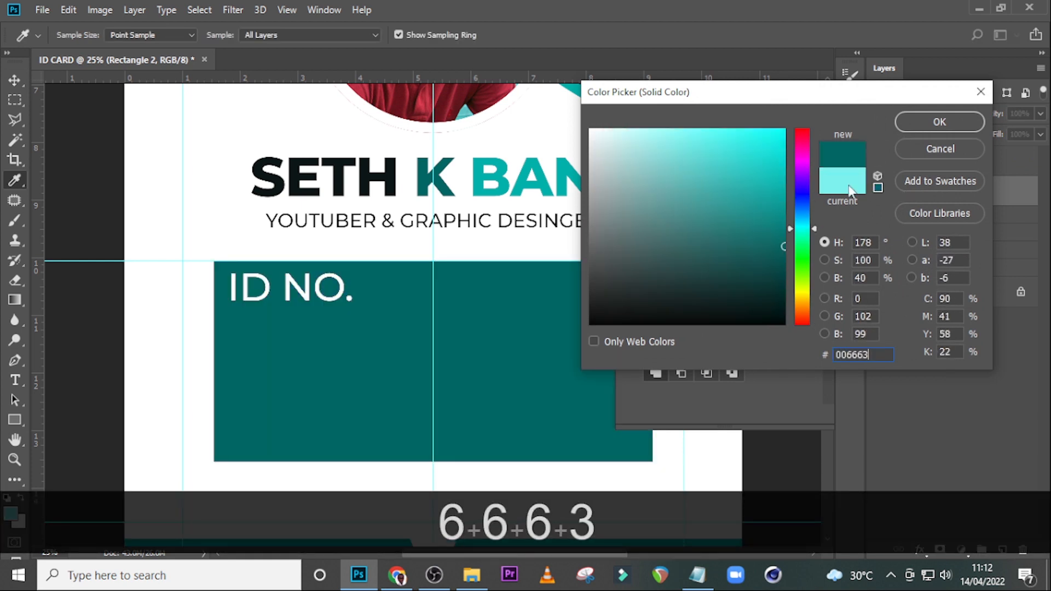
pyautogui.click(940, 123)
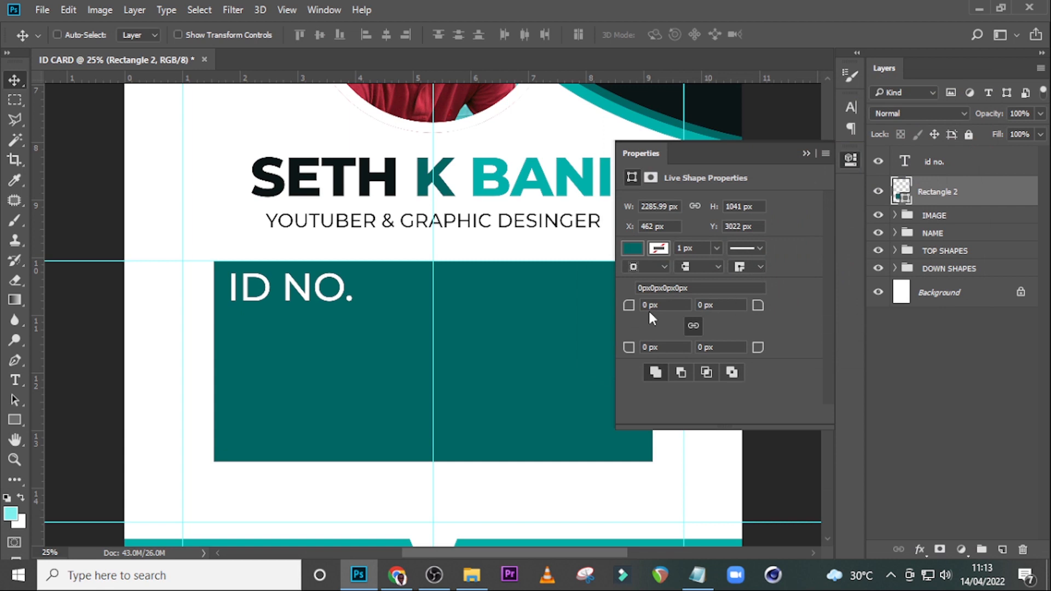
pyautogui.press('v')
pyautogui.press('Down')
pyautogui.press('Down')
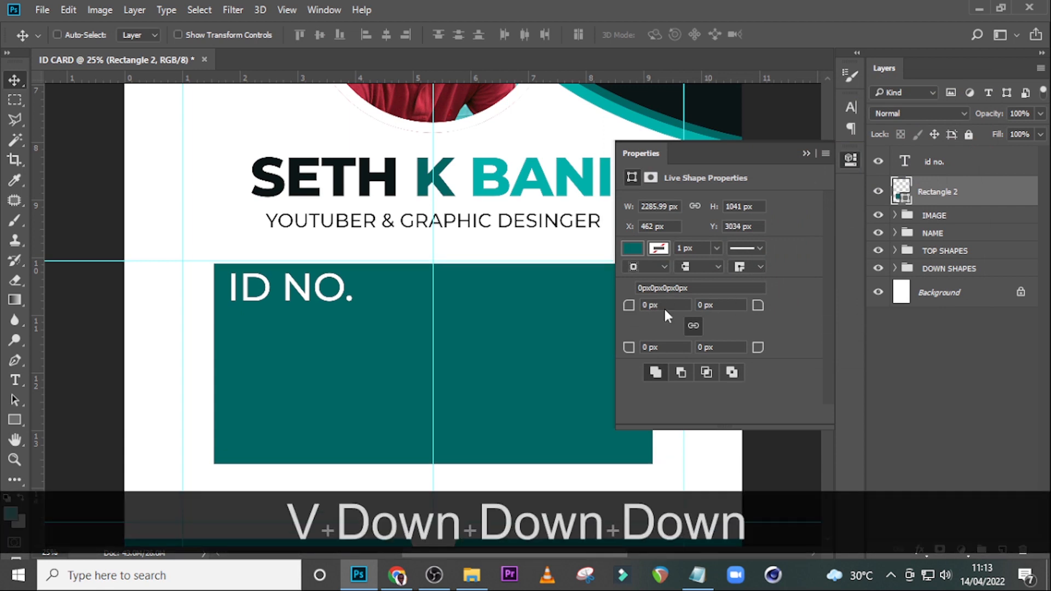
pyautogui.hotkey('ctrl', 'z')
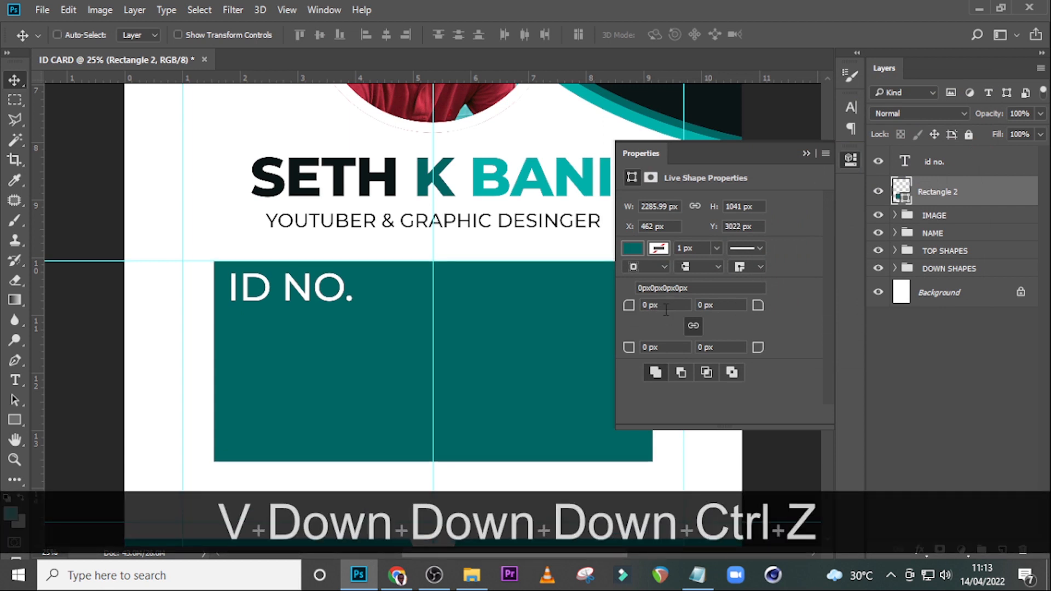
# Nudge the ID NO. text down to about Y 10.24 in inside the rectangle.
pyautogui.click(926, 159)
pyautogui.press('Down')
pyautogui.press('Down')
pyautogui.press('Down')
pyautogui.press('Down')
pyautogui.press('Down')
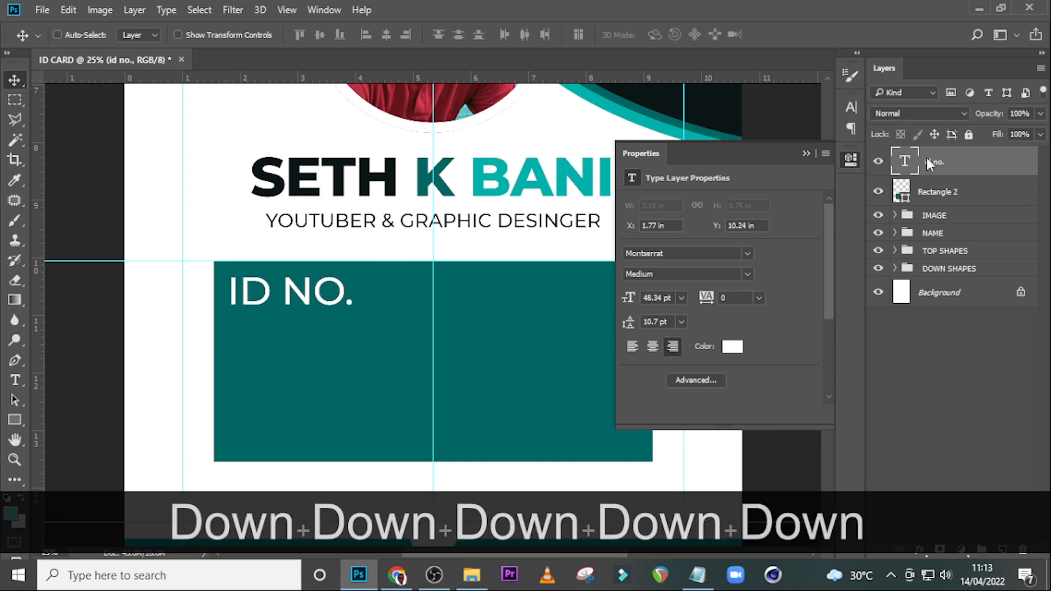
# Set the font size of the ID NO. text to 24 pt.
pyautogui.click(850, 107)
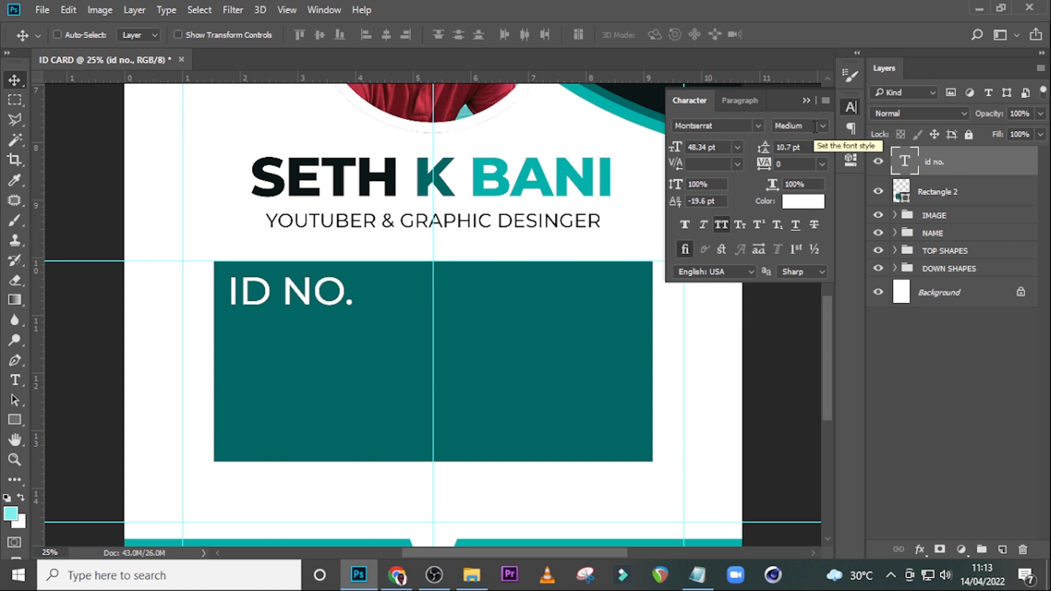
pyautogui.click(673, 143)
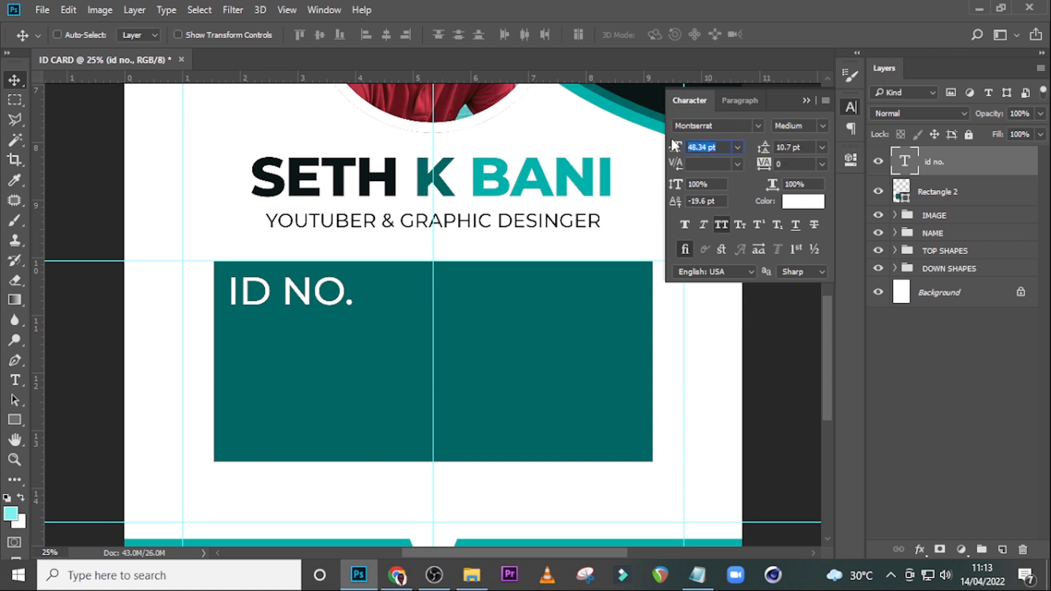
pyautogui.write('24')
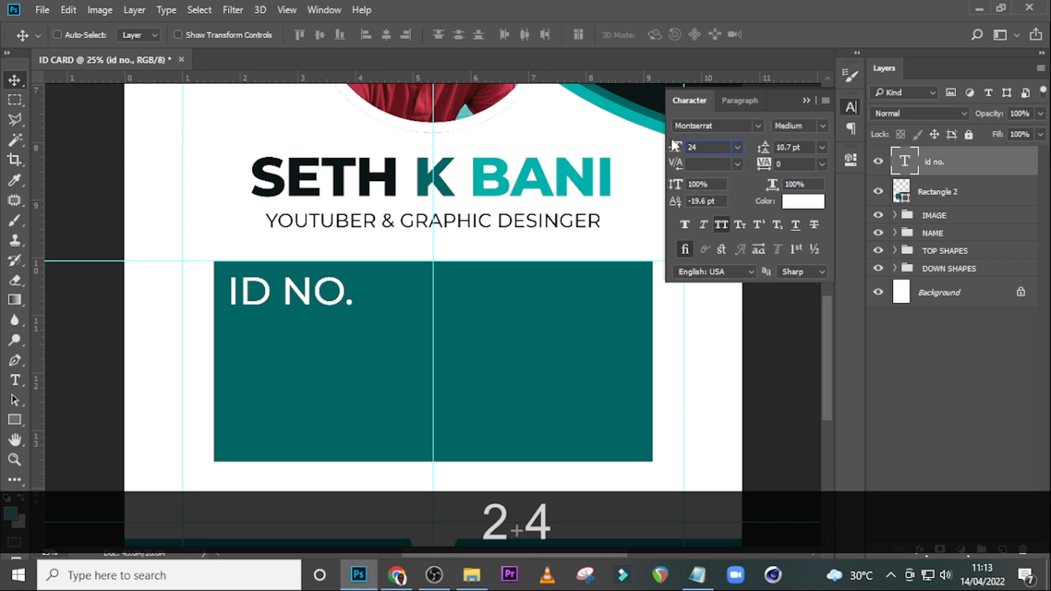
pyautogui.press('Return')
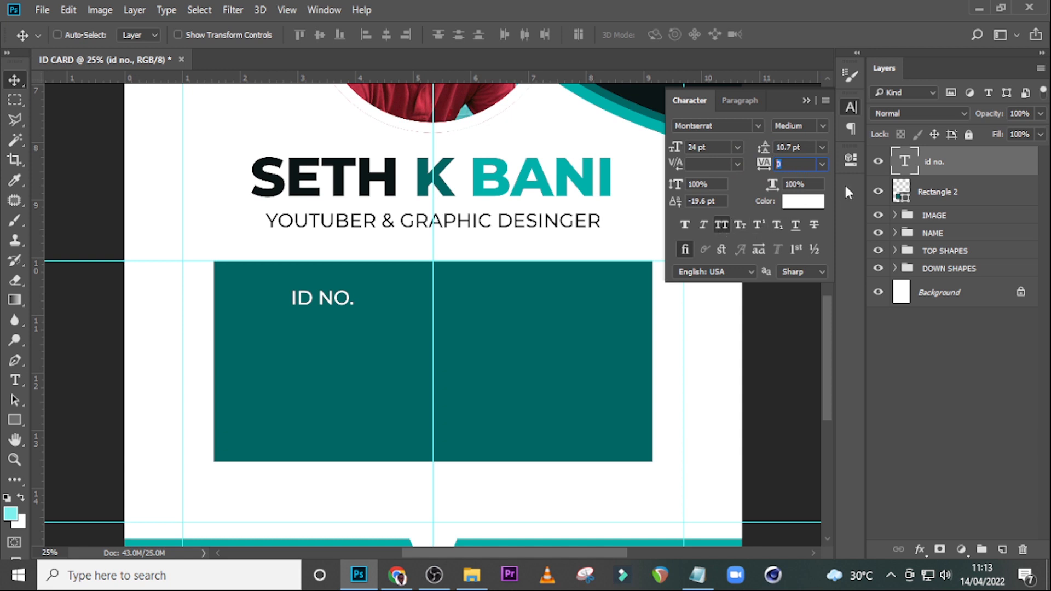
pyautogui.click(804, 100)
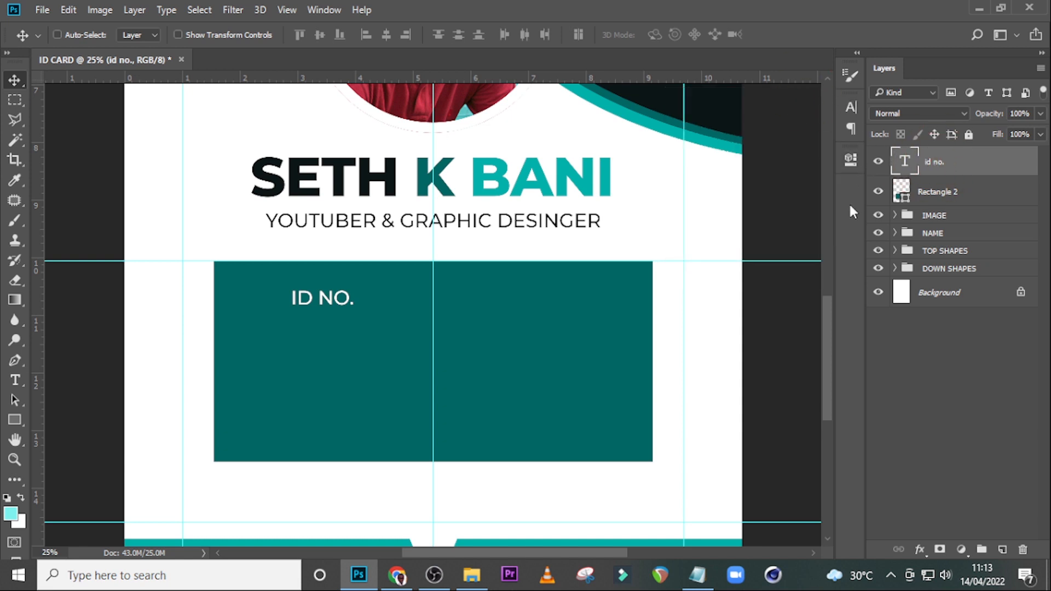
# Move the ID NO. text near the rectangle's upper-left corner and place a vertical guide along its left edge.
pyautogui.moveTo(338, 300); pyautogui.dragTo(265, 289)
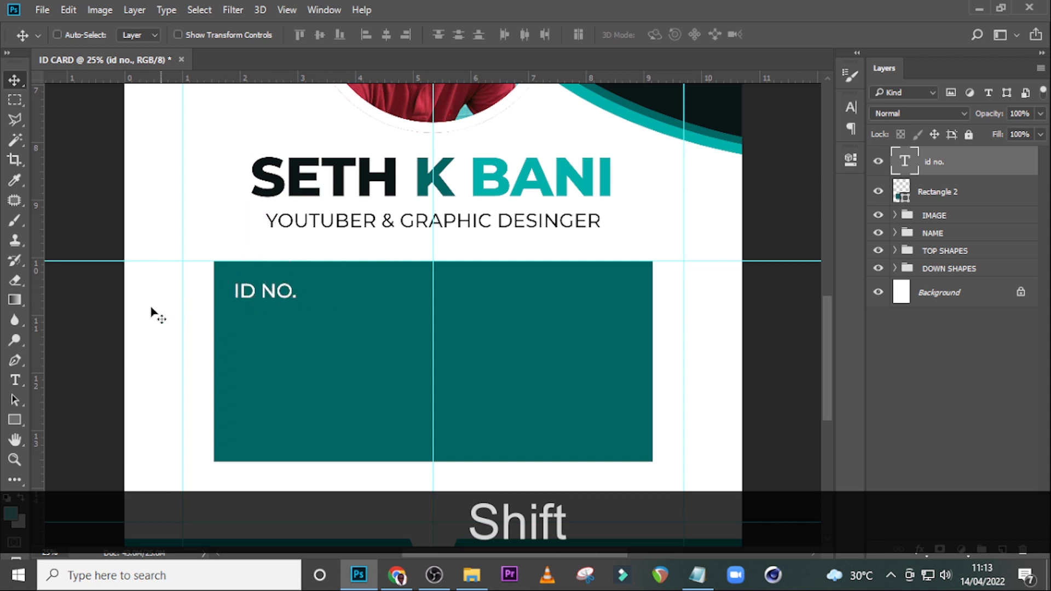
pyautogui.moveTo(42, 345); pyautogui.dragTo(235, 323)
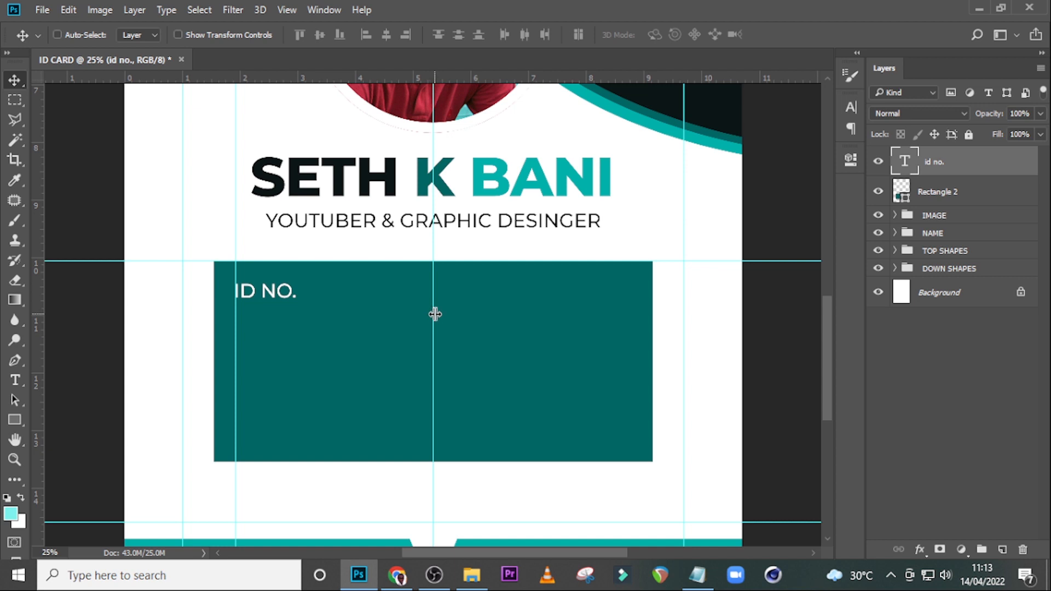
# Duplicate the ID NO. text to its right on the same line and place a vertical guide along the copy's left edge.
pyautogui.hotkey('ctrl', 'j')
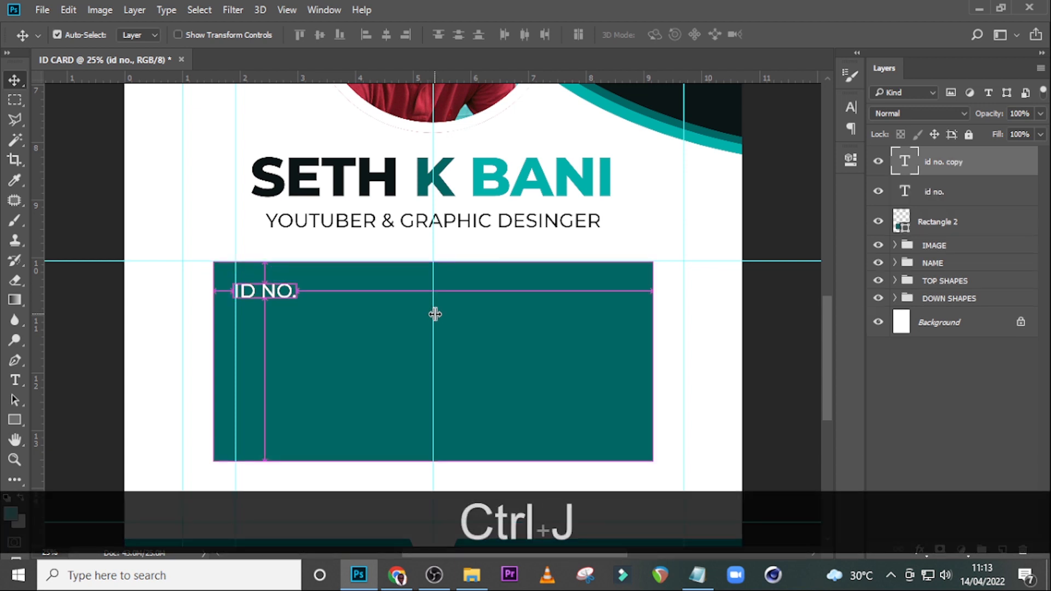
pyautogui.moveTo(271, 300); pyautogui.dragTo(428, 299)
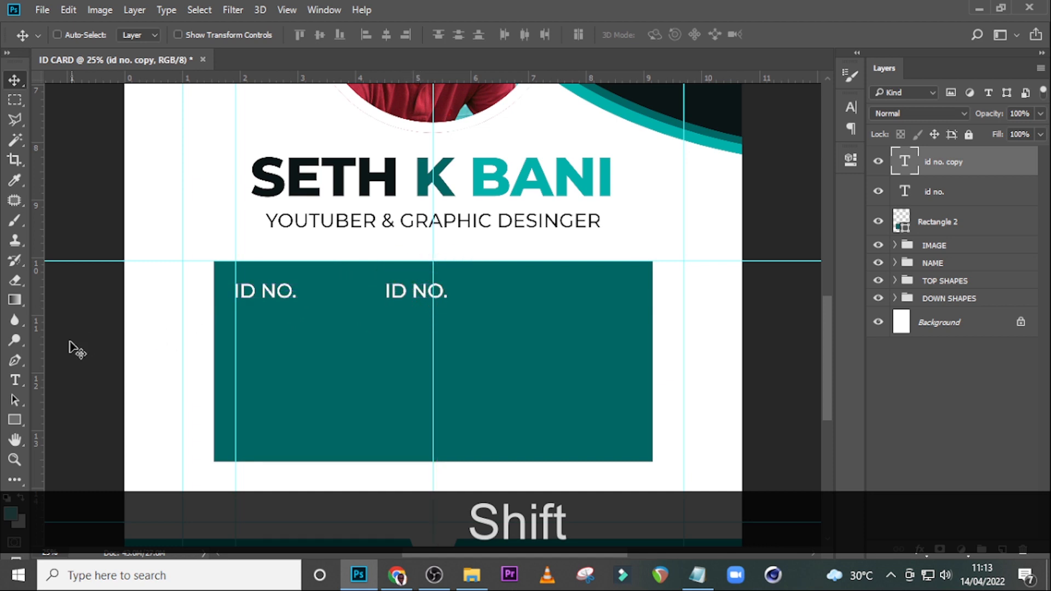
pyautogui.moveTo(42, 356); pyautogui.dragTo(387, 343)
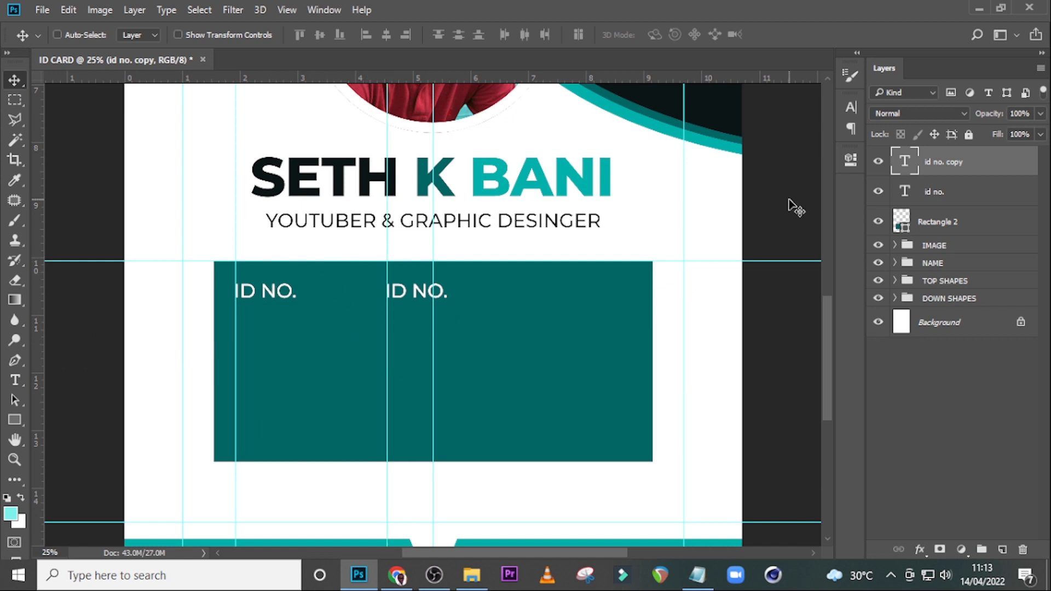
# Replace the text of the ID NO. copy with the ID number value copied from 110.txt in Notepad.
pyautogui.click(697, 575)
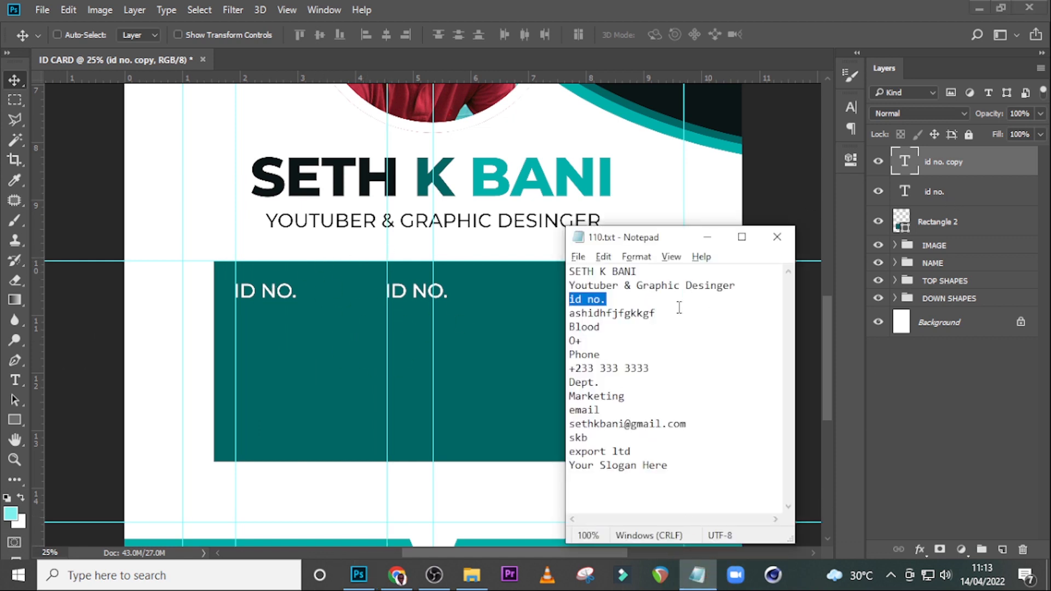
pyautogui.moveTo(680, 308); pyautogui.dragTo(555, 319)
pyautogui.hotkey('ctrl', 'c')
pyautogui.click(864, 4)
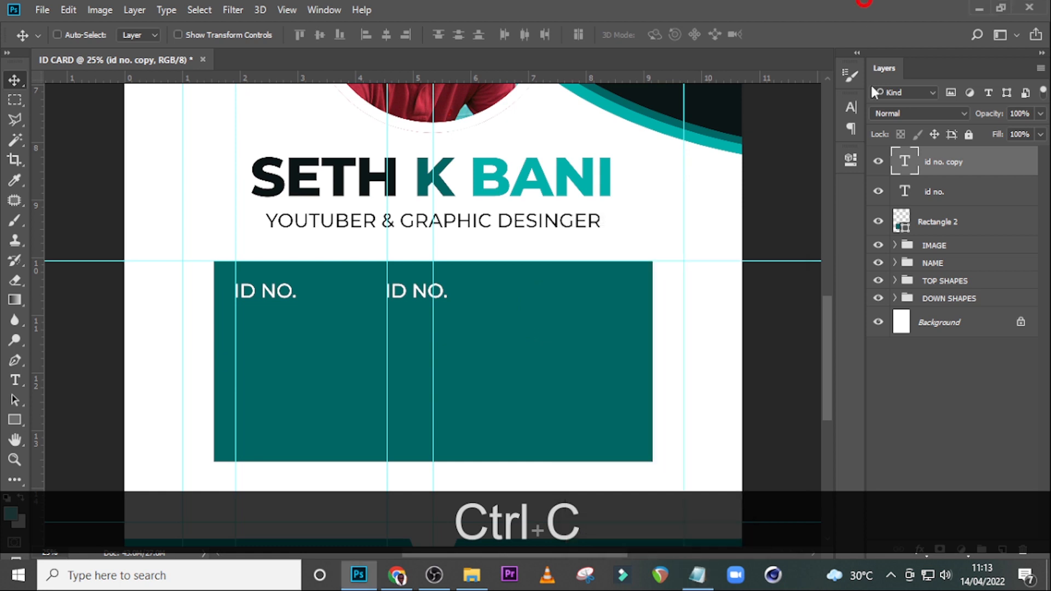
pyautogui.doubleClick(906, 163)
pyautogui.hotkey('ctrl', 'v')
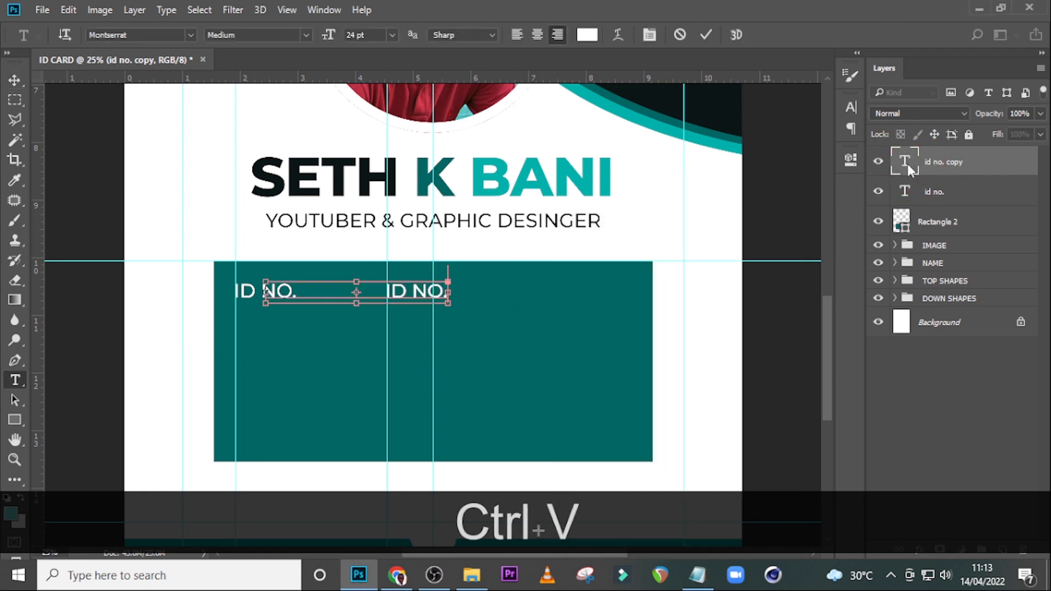
pyautogui.click(906, 165)
# Left-align the ID number value and move it so it starts at the second column's vertical guide.
pyautogui.click(850, 159)
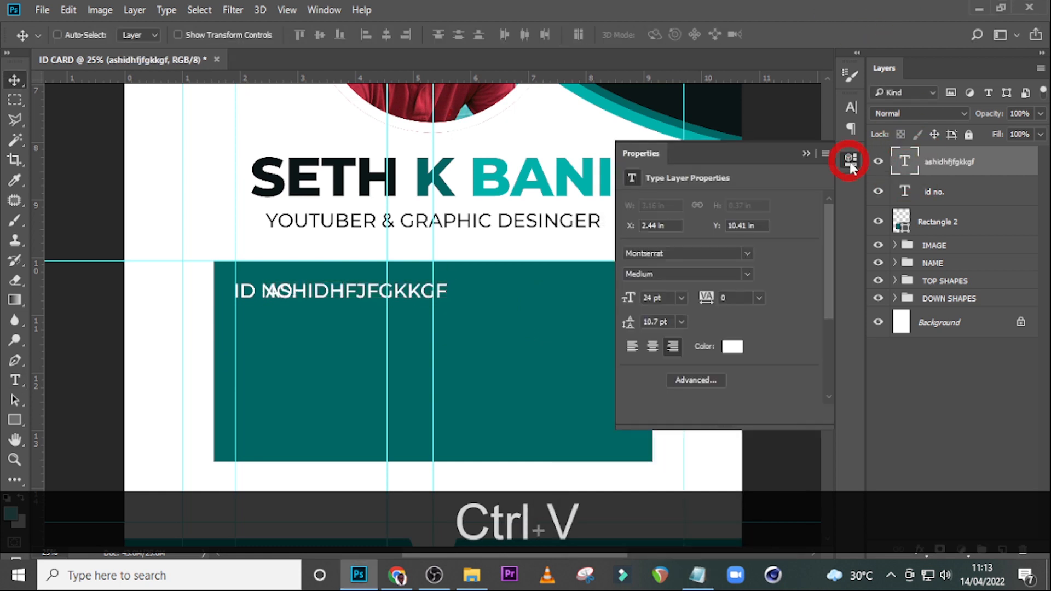
pyautogui.click(850, 109)
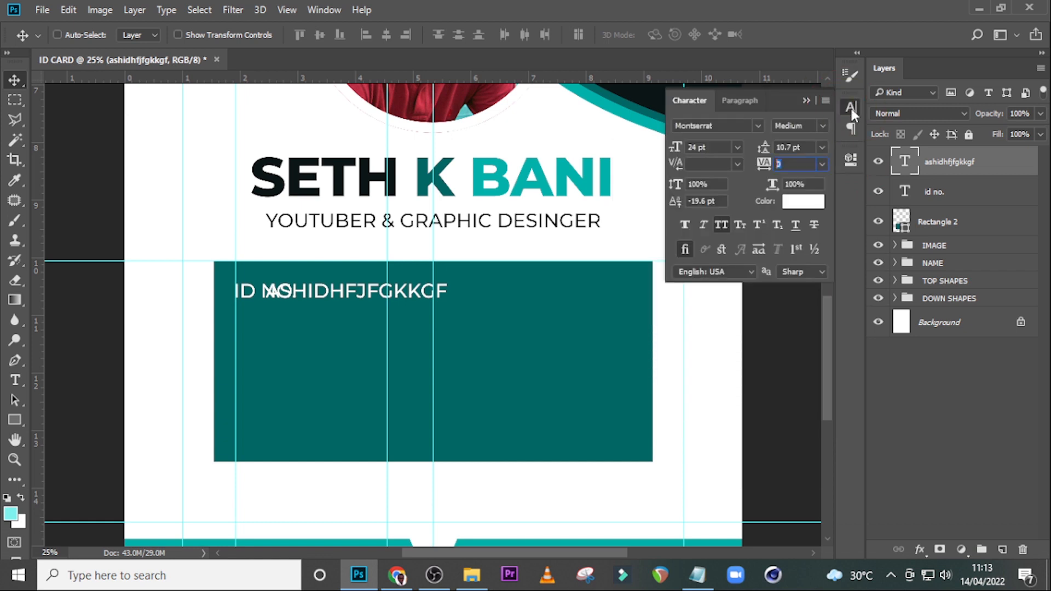
pyautogui.click(744, 101)
pyautogui.click(687, 130)
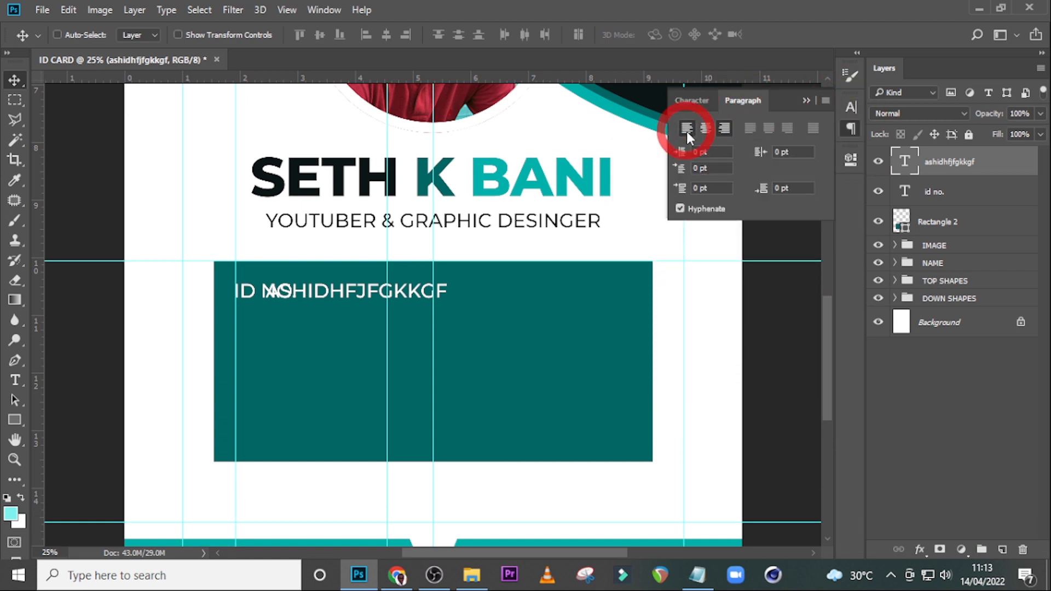
pyautogui.click(804, 100)
pyautogui.moveTo(570, 294); pyautogui.dragTo(510, 295)
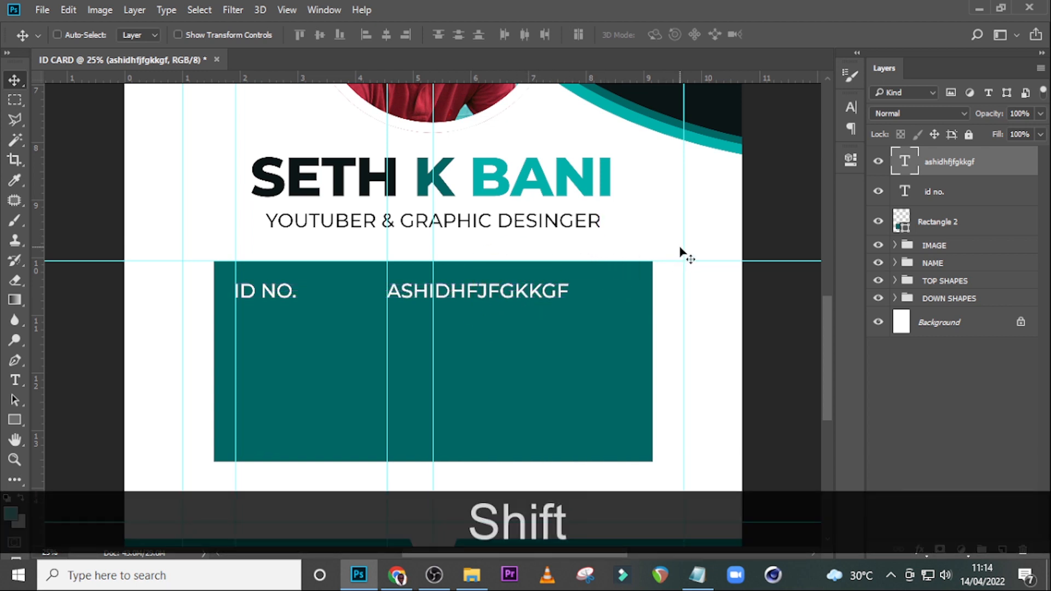
# Duplicate the ID NO. label, place the copy at the top of the layer stack, and move it directly below the original.
pyautogui.click(925, 197)
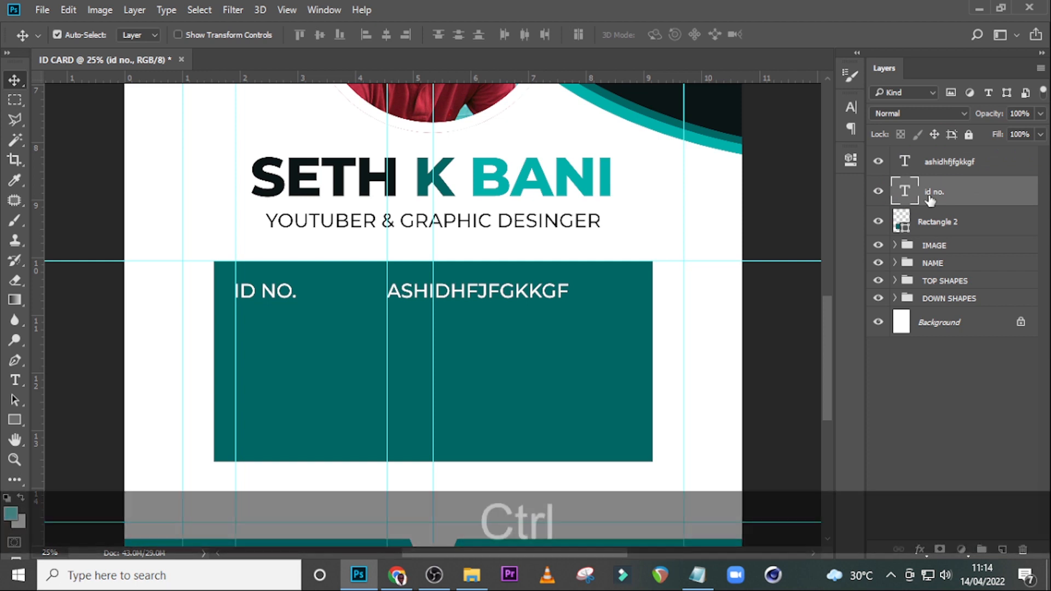
pyautogui.hotkey('ctrl', 'j')
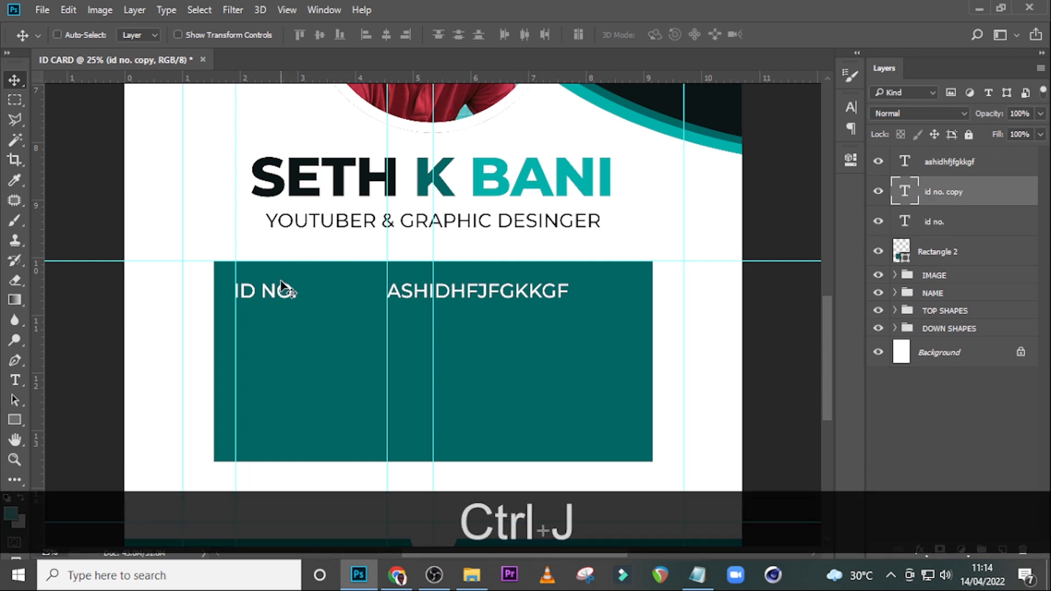
pyautogui.moveTo(935, 192); pyautogui.dragTo(937, 159)
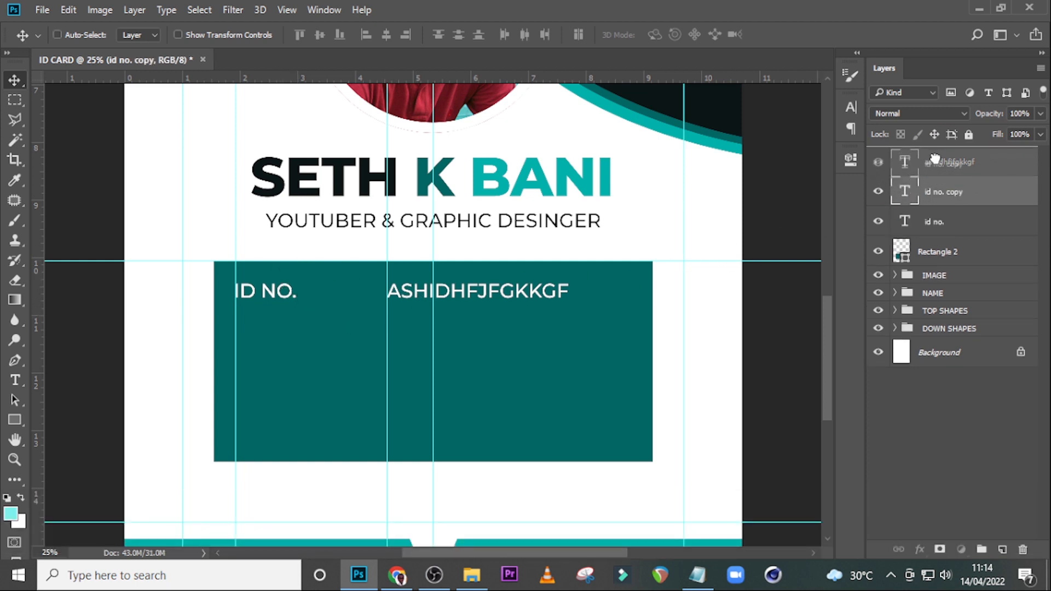
pyautogui.moveTo(271, 301); pyautogui.dragTo(264, 334)
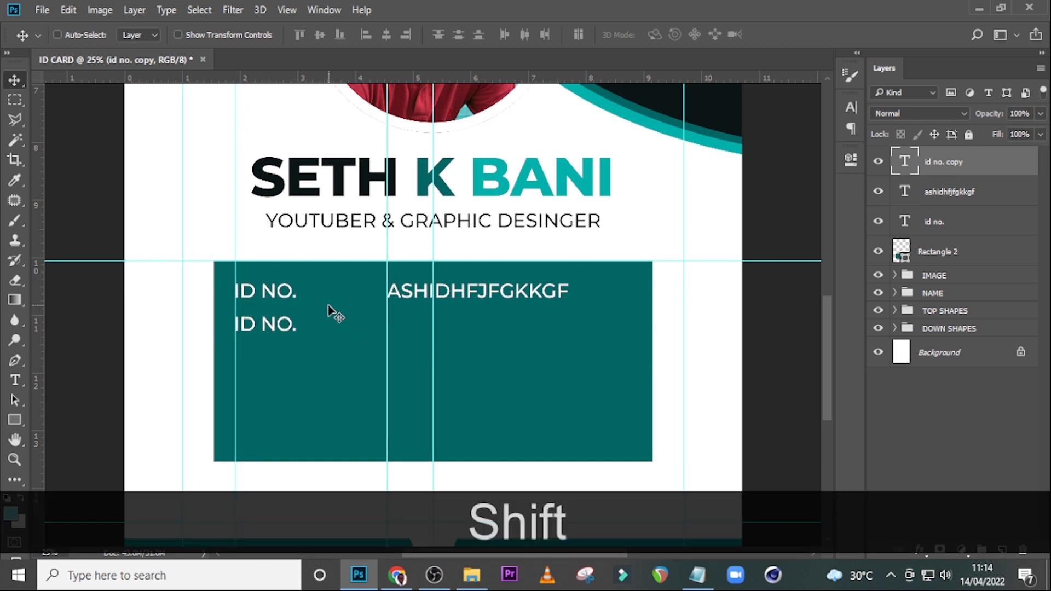
# Replace the text of the second ID NO. label with "Blood" copied from 110.txt in Notepad.
pyautogui.click(696, 575)
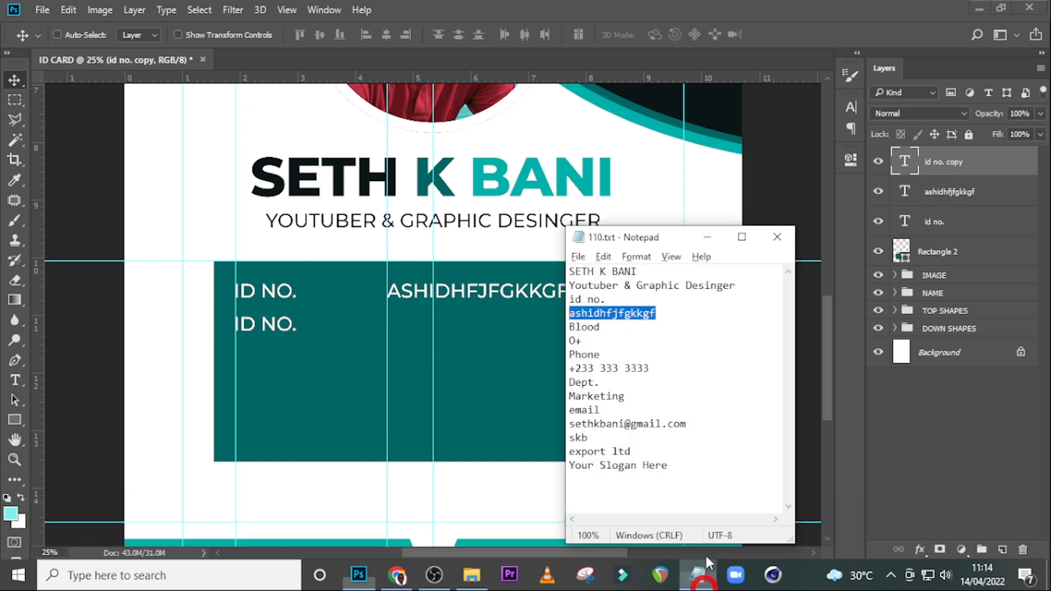
pyautogui.moveTo(610, 328); pyautogui.dragTo(540, 323)
pyautogui.hotkey('ctrl', 'c')
pyautogui.click(636, 2)
pyautogui.doubleClick(904, 163)
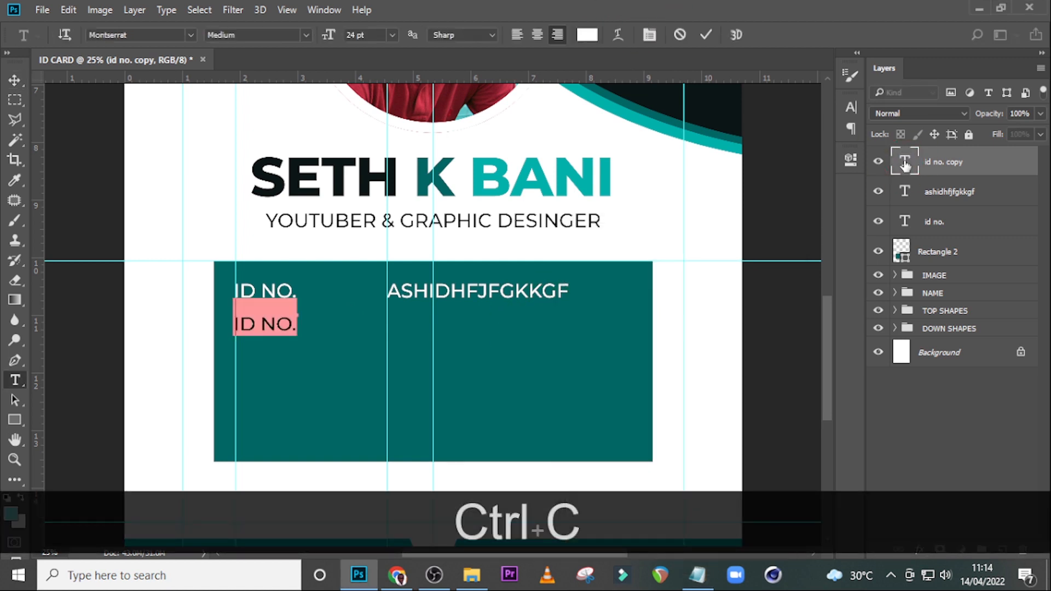
pyautogui.hotkey('ctrl', 'v')
pyautogui.click(15, 80)
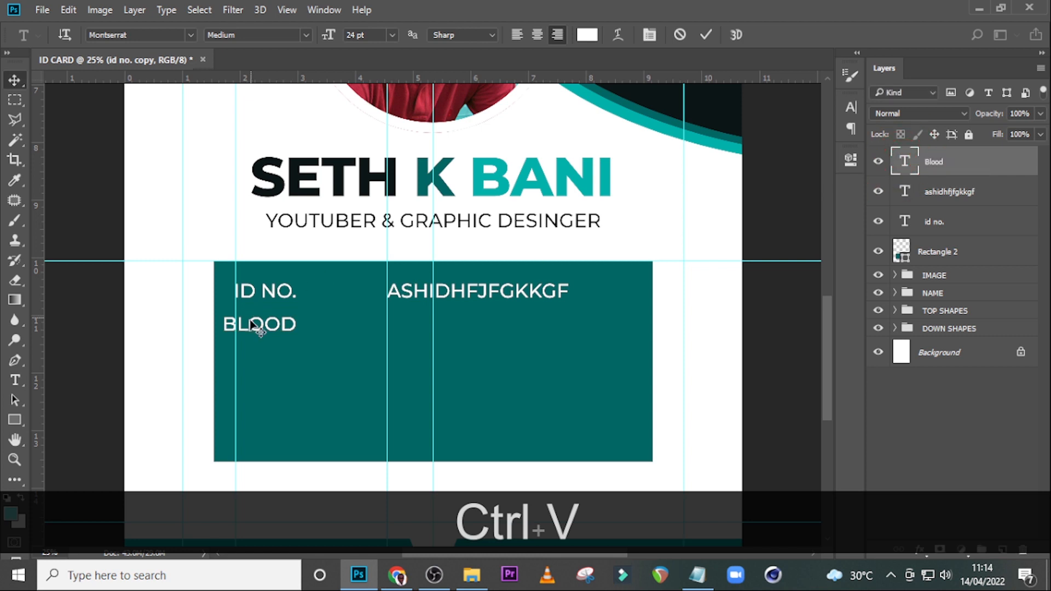
# Left-align the BLOOD label's paragraph and move it so it starts at the first column's vertical guide, under ID NO.
pyautogui.moveTo(260, 328); pyautogui.dragTo(272, 328)
pyautogui.click(851, 109)
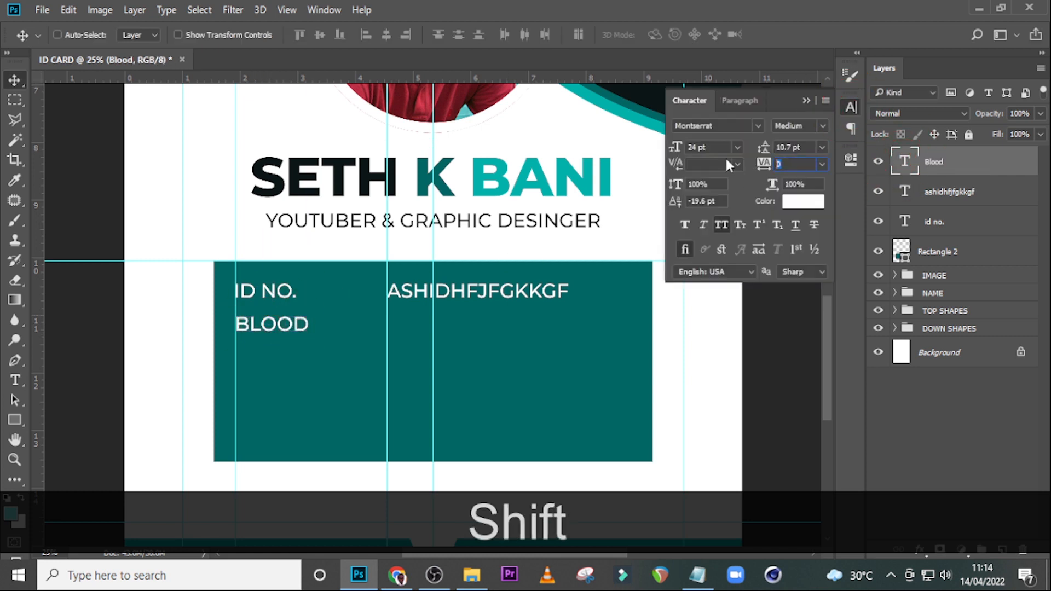
pyautogui.click(734, 103)
pyautogui.click(682, 126)
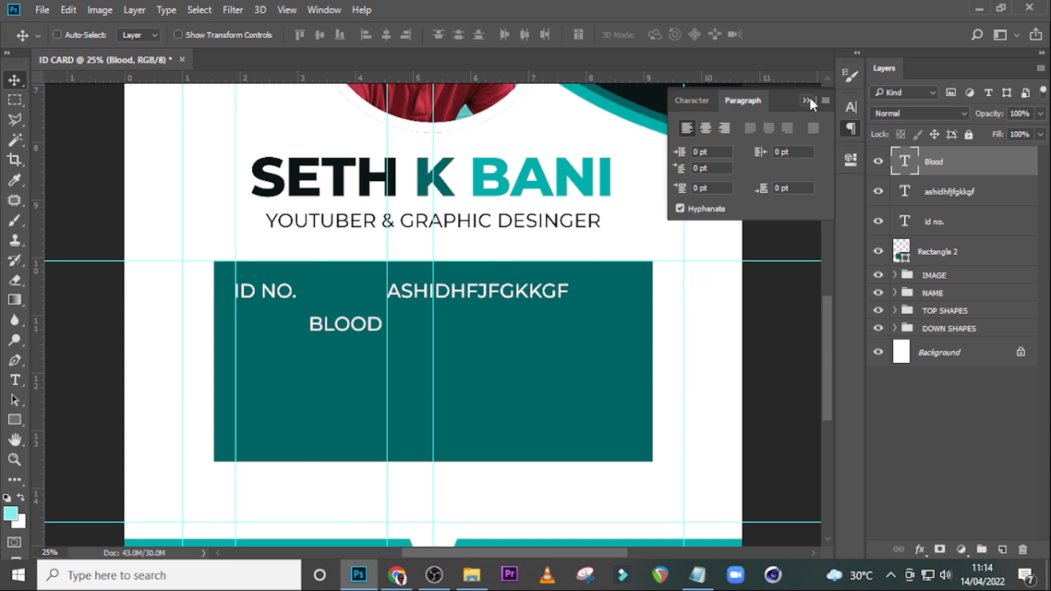
pyautogui.click(806, 100)
pyautogui.moveTo(351, 336); pyautogui.dragTo(270, 338)
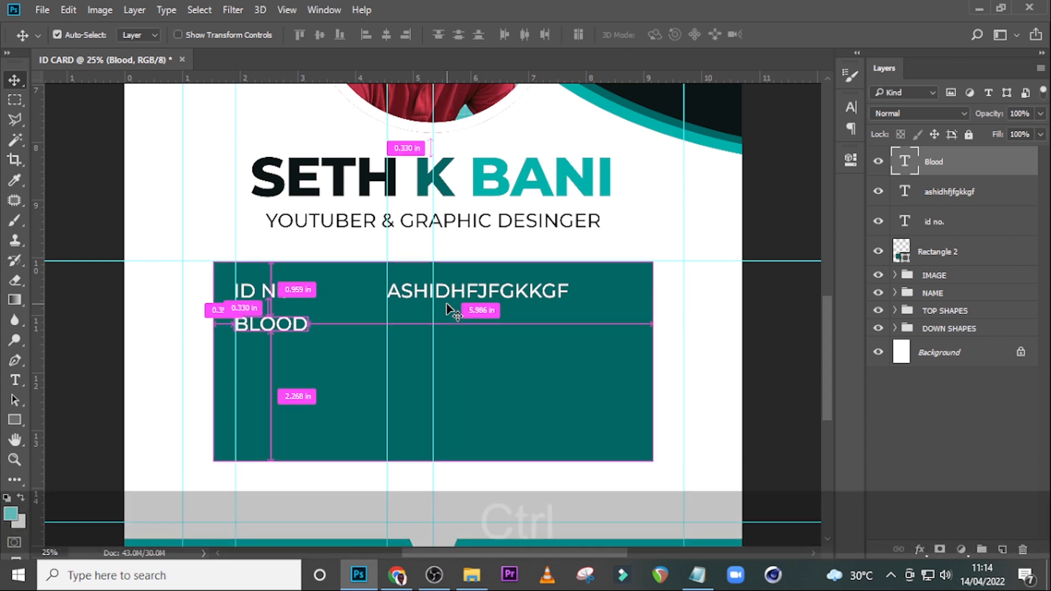
# Duplicate the BLOOD label into the second column and replace the copy's text with ": O+", taking the value from 110.txt in Notepad.
pyautogui.hotkey('ctrl', 'j')
pyautogui.moveTo(287, 335); pyautogui.dragTo(423, 335)
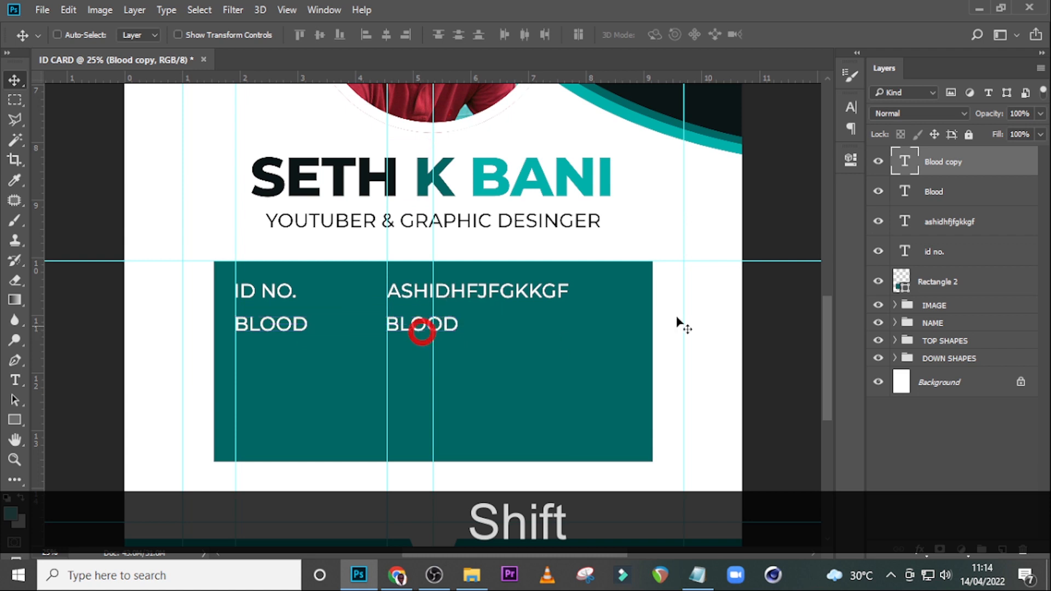
pyautogui.doubleClick(897, 164)
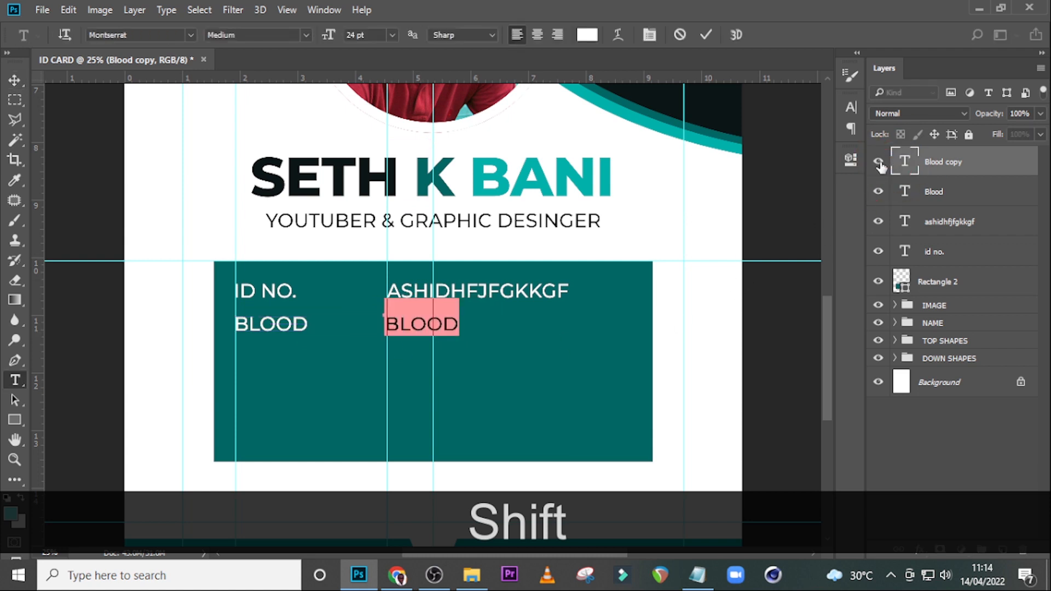
pyautogui.write(':')
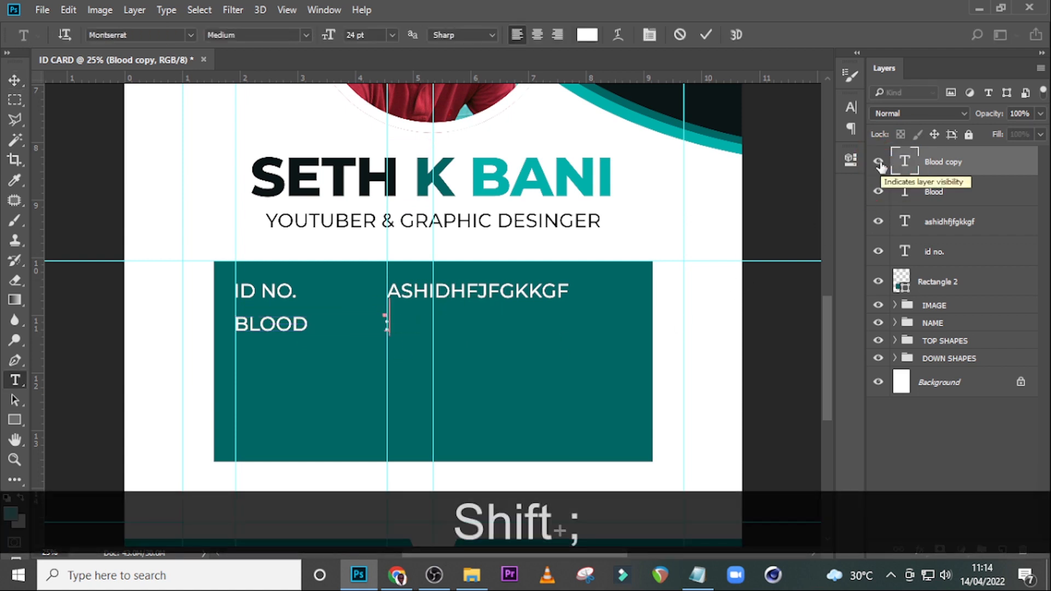
pyautogui.click(697, 575)
pyautogui.moveTo(593, 342); pyautogui.dragTo(551, 341)
pyautogui.hotkey('ctrl', 'c')
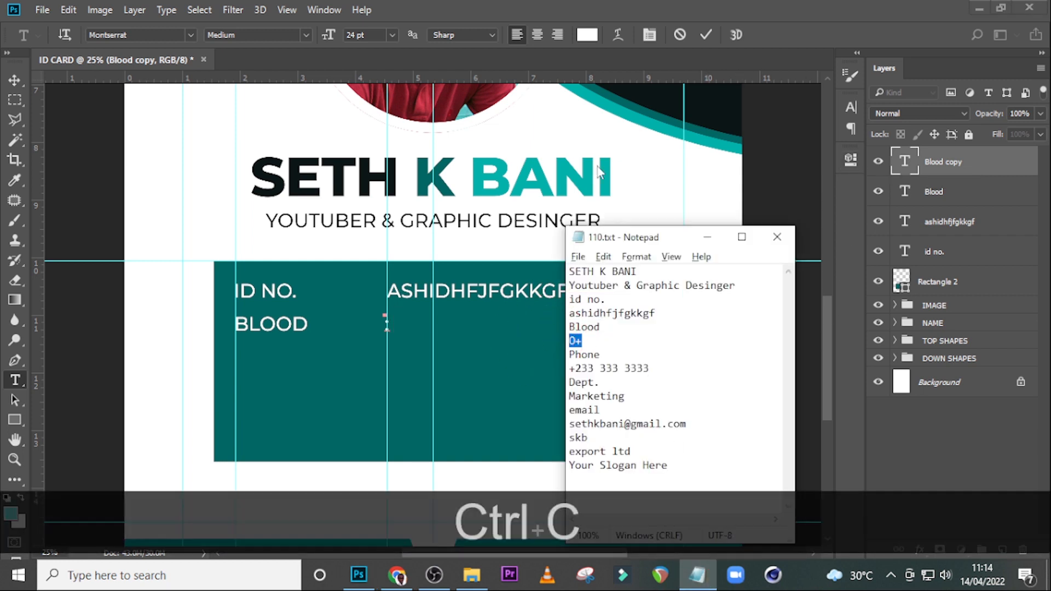
pyautogui.click(659, 7)
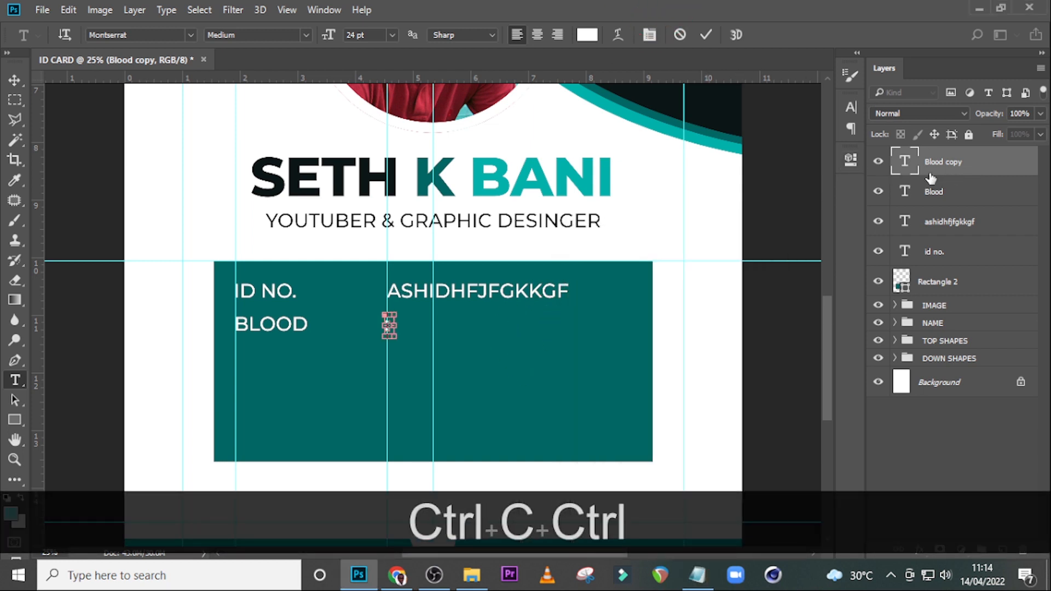
pyautogui.hotkey('ctrl', 'v')
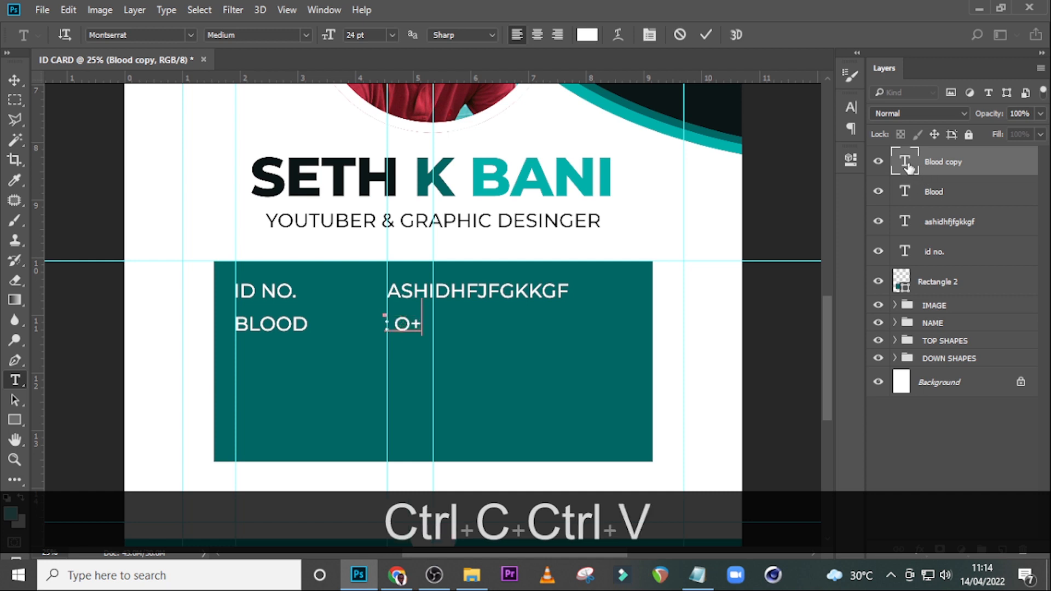
# Add a colon and a space before the ID number value and nudge it left so its colon lines up with the blood row's.
pyautogui.doubleClick(904, 222)
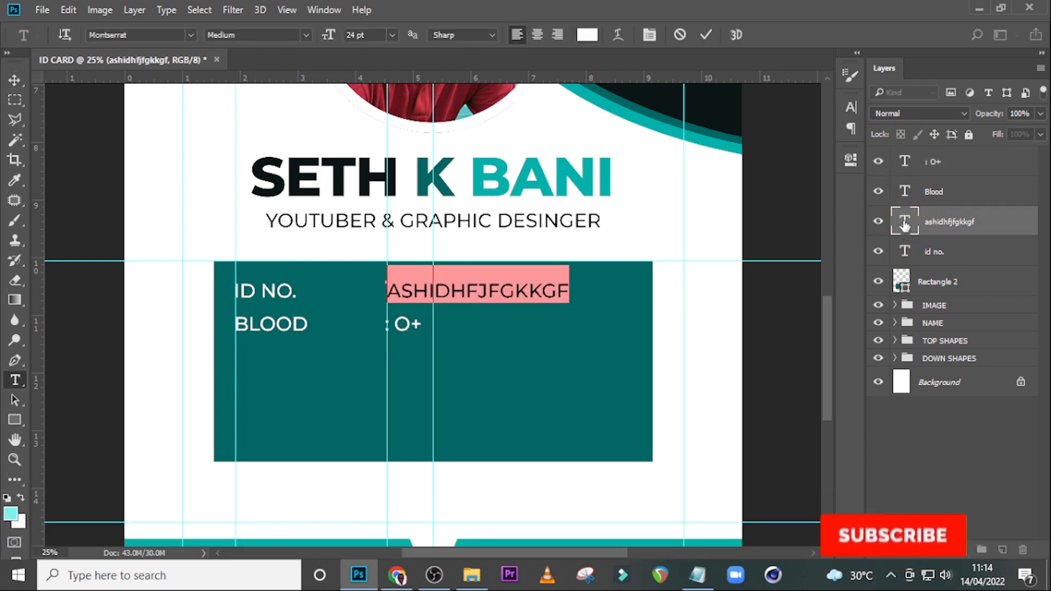
pyautogui.press('Left')
pyautogui.write(':')
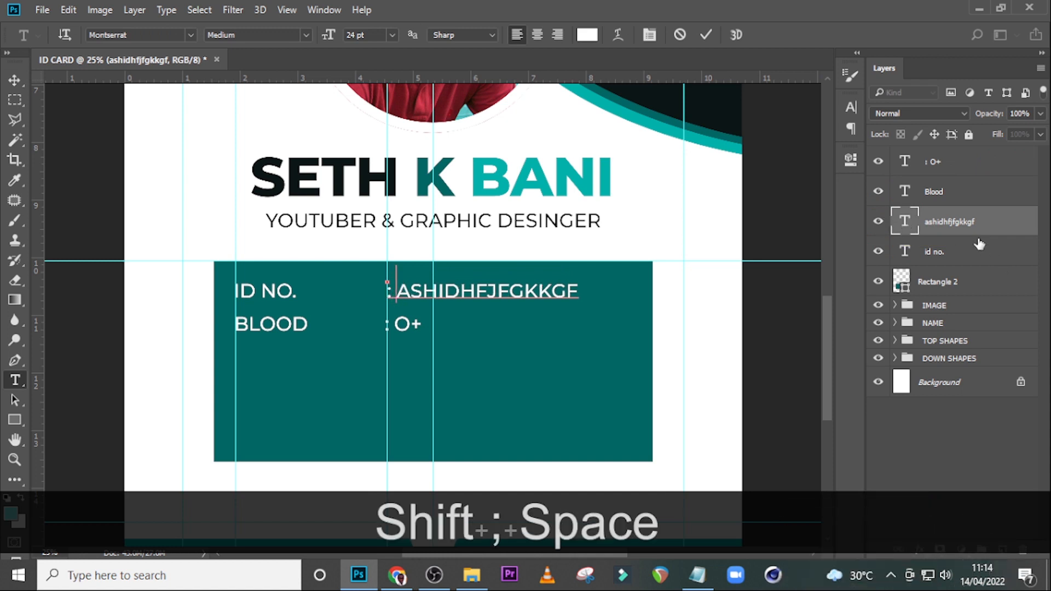
pyautogui.click(963, 220)
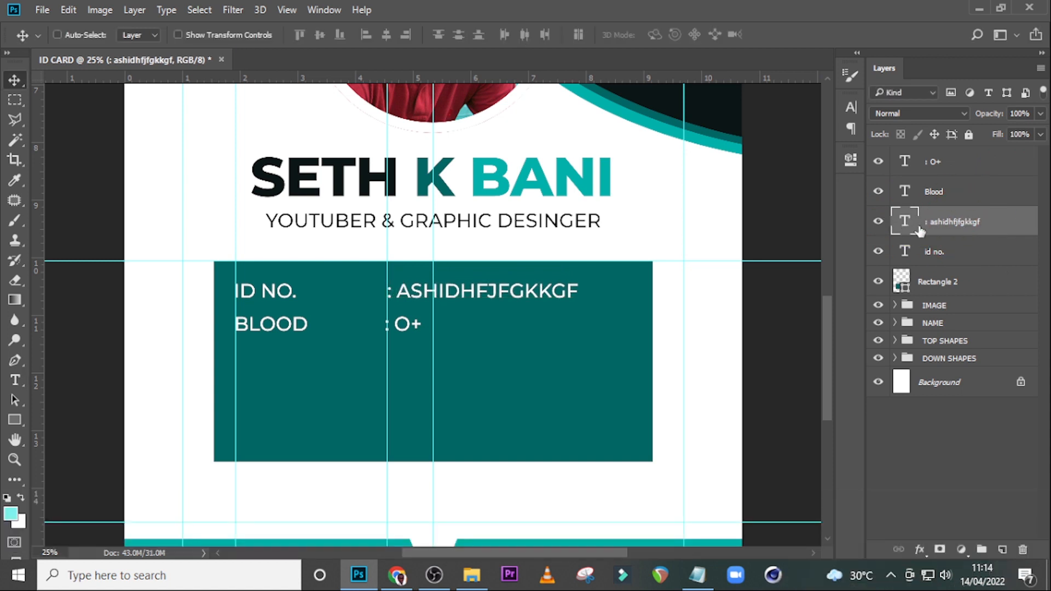
pyautogui.press('Left')
pyautogui.press('Left')
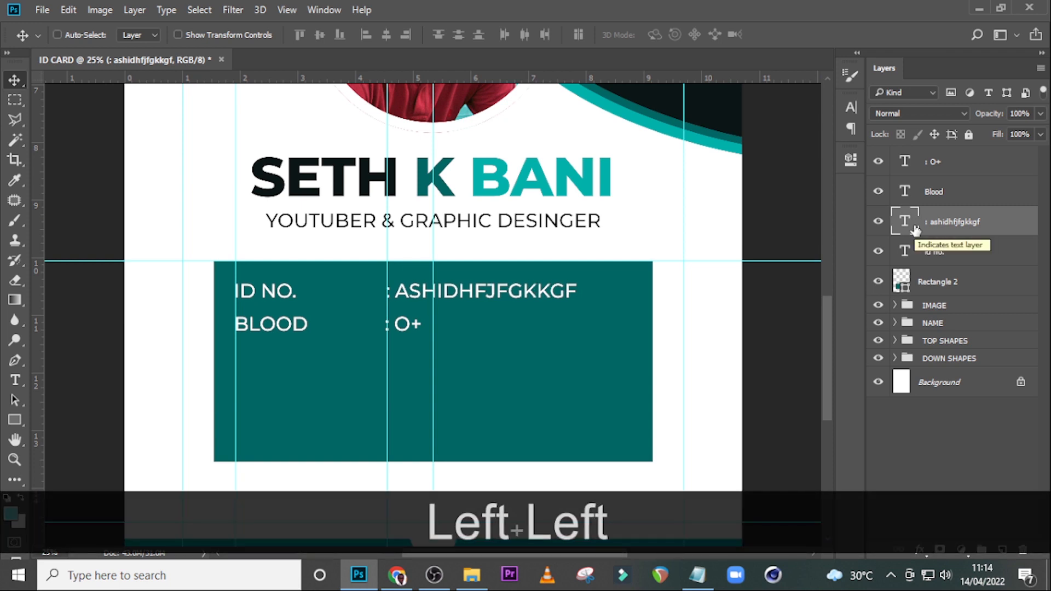
pyautogui.press('Left')
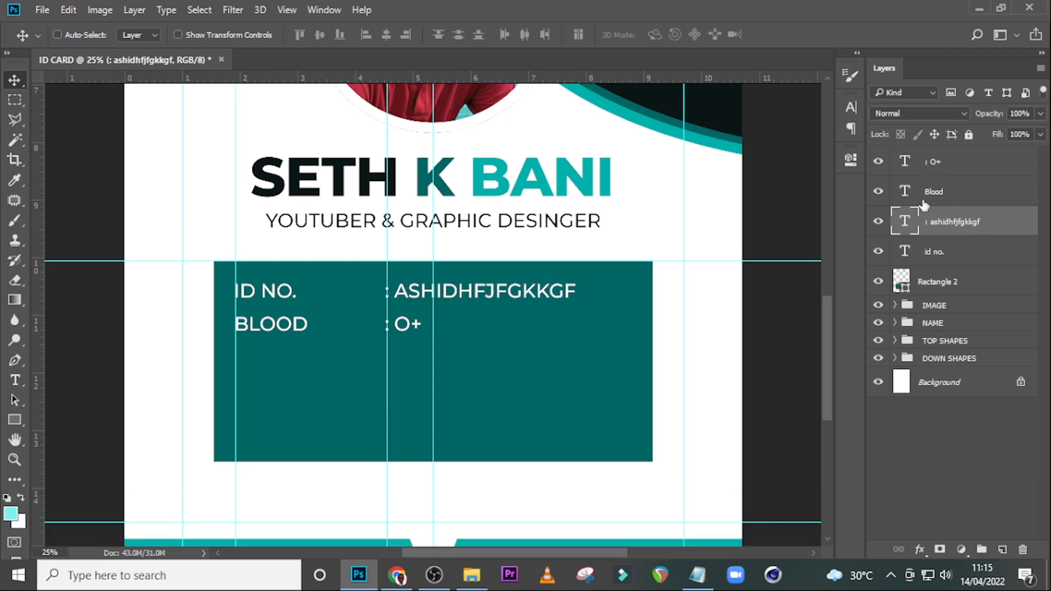
# Duplicate the BLOOD label and place the copy at the top of the layer stack.
pyautogui.click(938, 193)
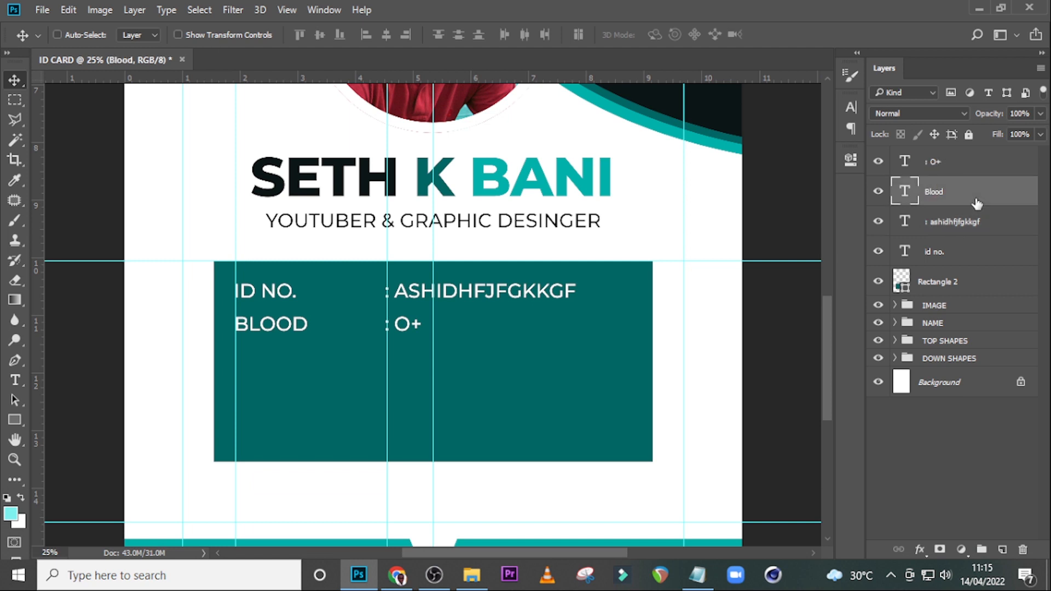
pyautogui.hotkey('ctrl', 'j')
pyautogui.moveTo(955, 187); pyautogui.dragTo(949, 147)
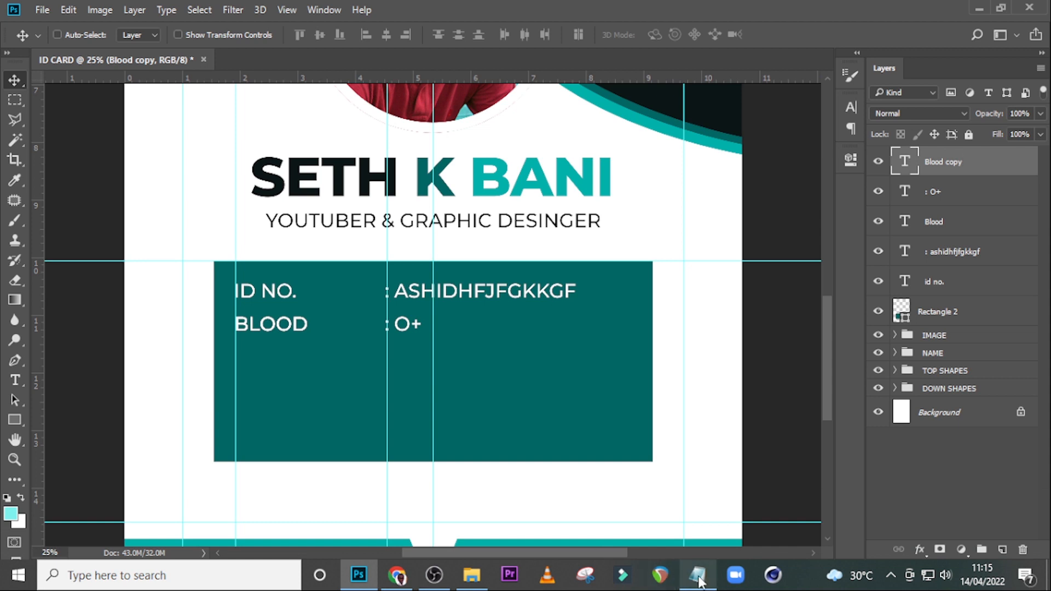
# Replace the BLOOD copy's text with "Phone" from 110.txt in Notepad and move it straight down to form the third row.
pyautogui.click(698, 581)
pyautogui.moveTo(609, 357); pyautogui.dragTo(548, 358)
pyautogui.hotkey('ctrl', 'c')
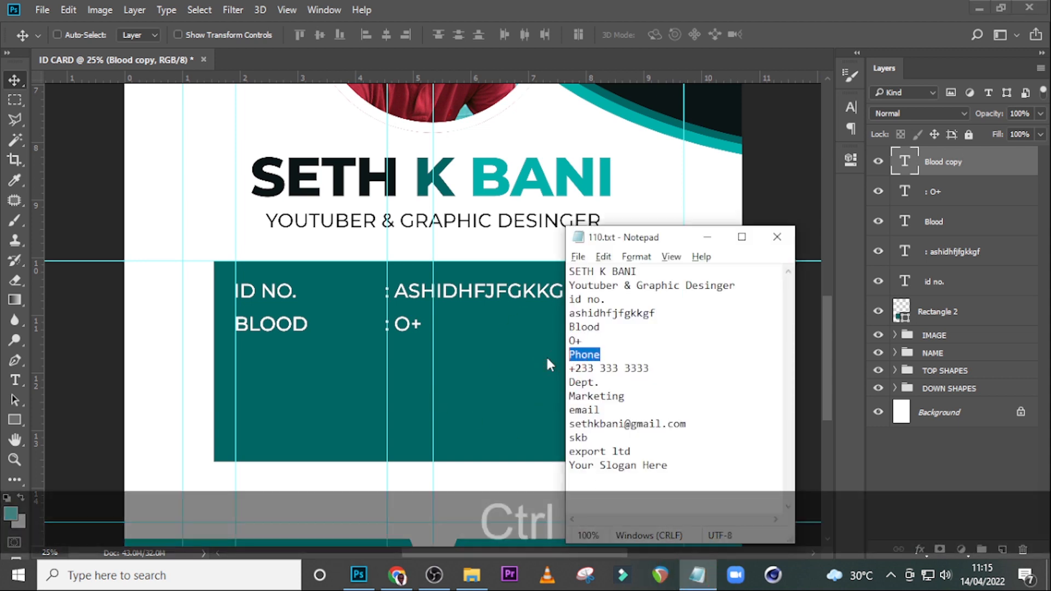
pyautogui.click(566, 46)
pyautogui.doubleClick(904, 164)
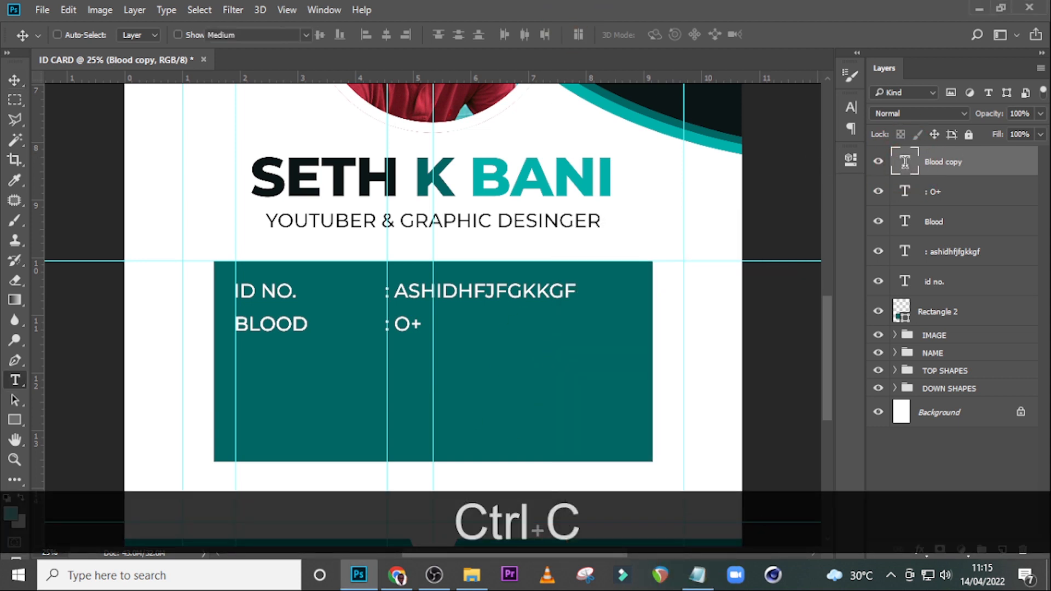
pyautogui.hotkey('ctrl', 'v')
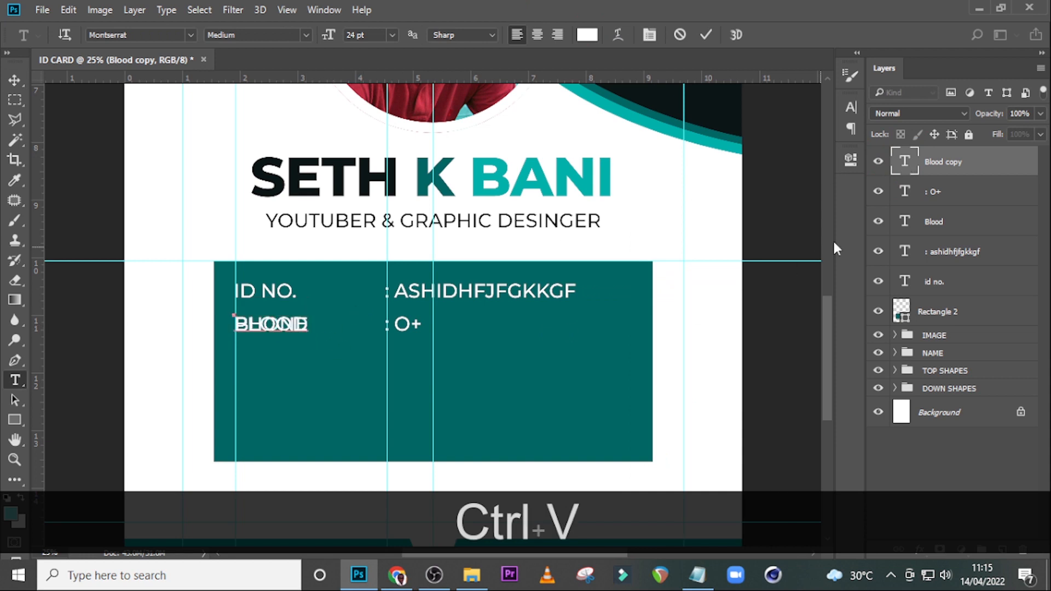
pyautogui.click(15, 80)
pyautogui.moveTo(257, 337); pyautogui.dragTo(257, 370)
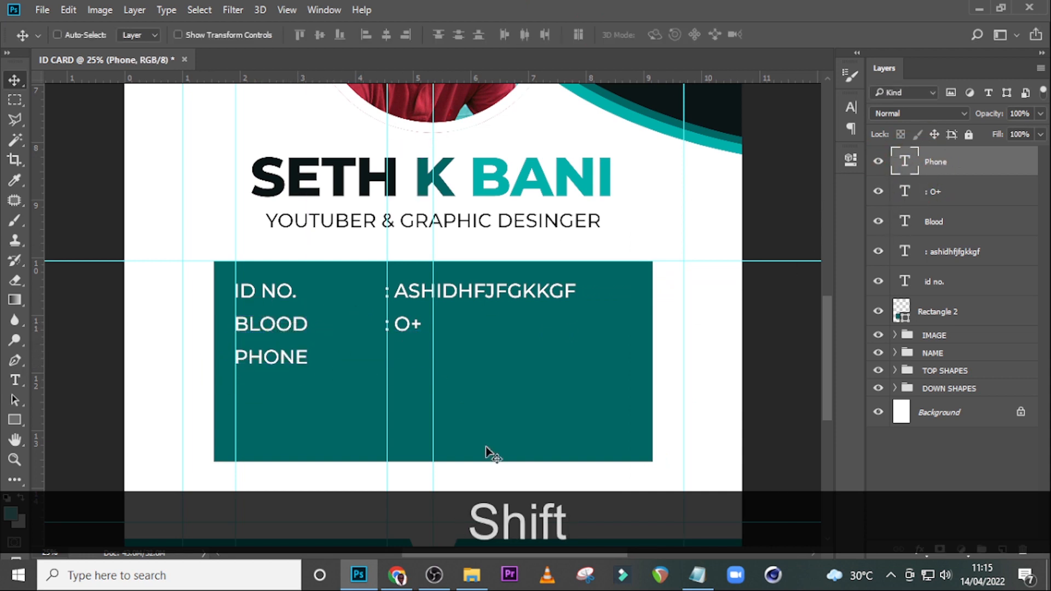
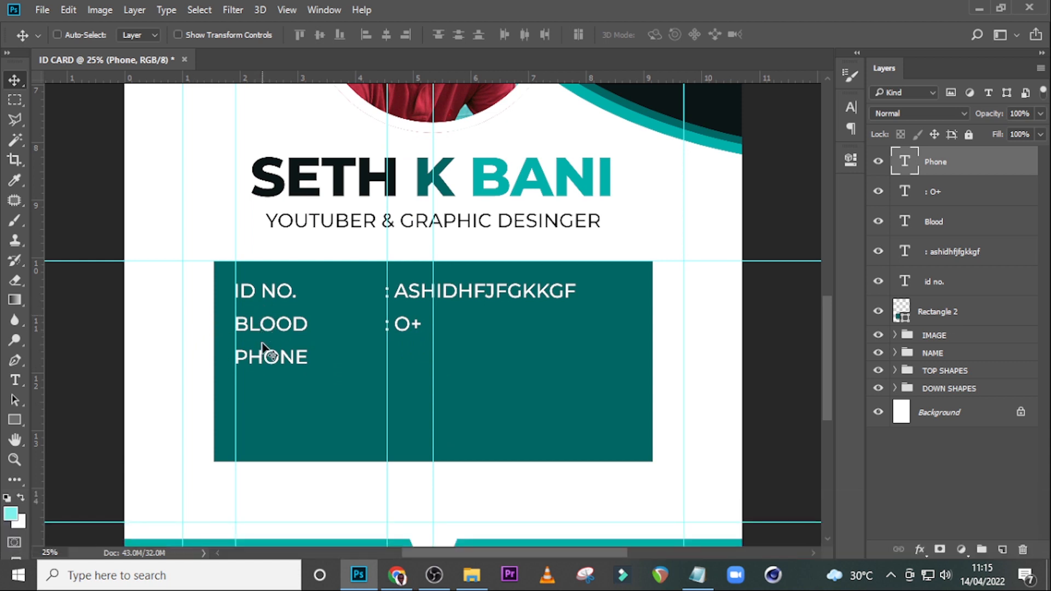
# Duplicate the PHONE label and move the copy straight across to the second column.
pyautogui.moveTo(702, 578)
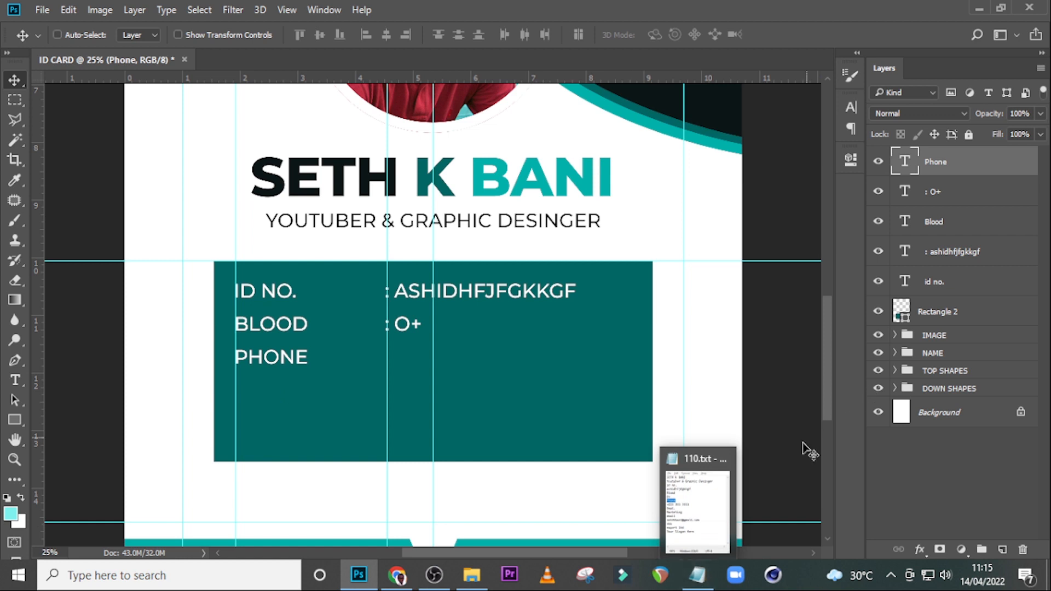
pyautogui.hotkey('ctrl', 'j')
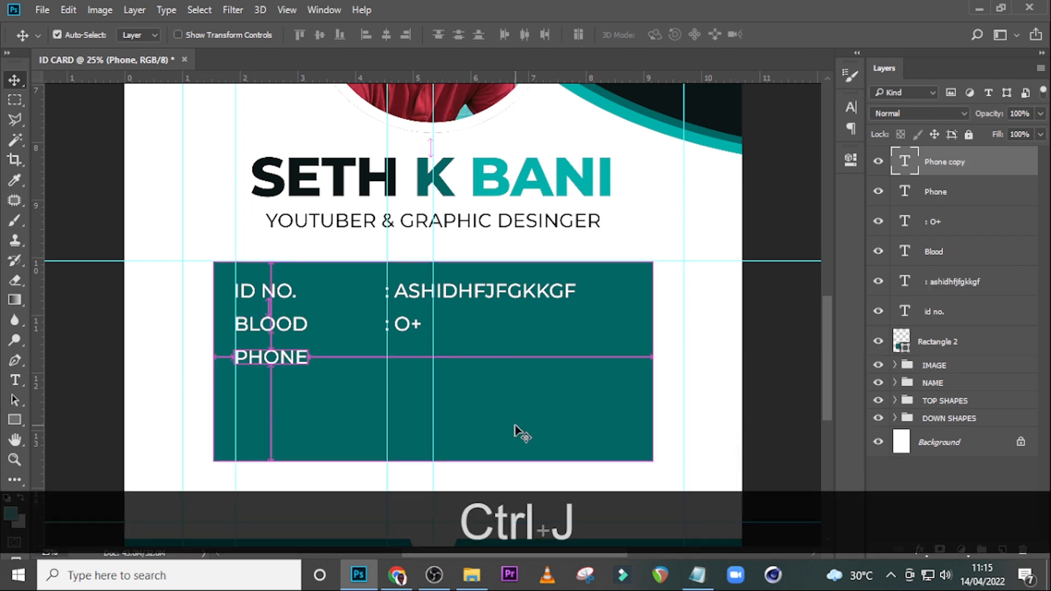
pyautogui.moveTo(267, 361); pyautogui.dragTo(413, 357)
# Replace the PHONE copy's text with a colon, a space and the phone number copied from 110.txt in Notepad.
pyautogui.doubleClick(907, 160)
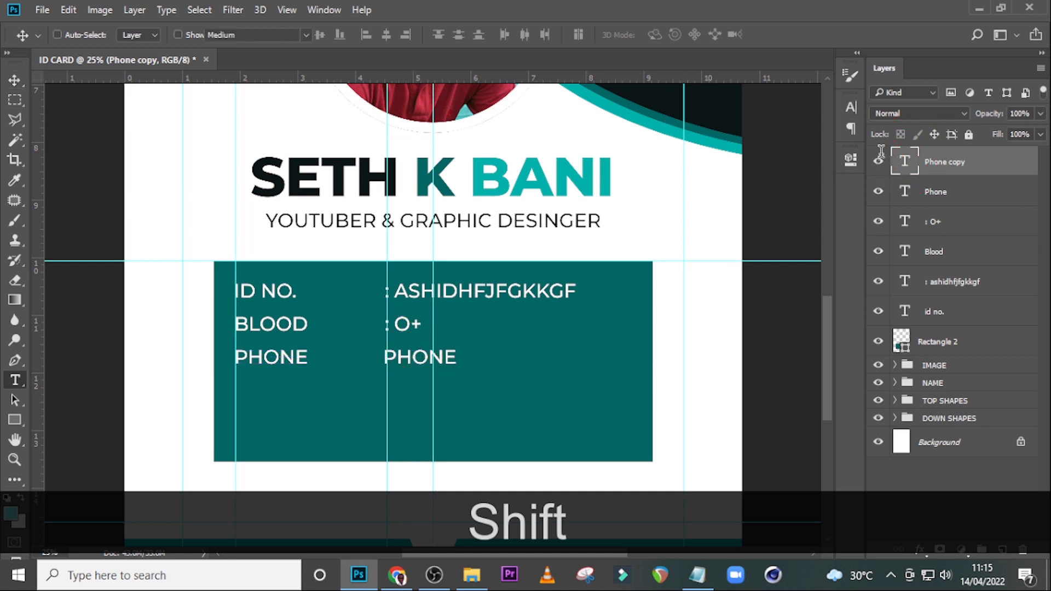
pyautogui.write(':')
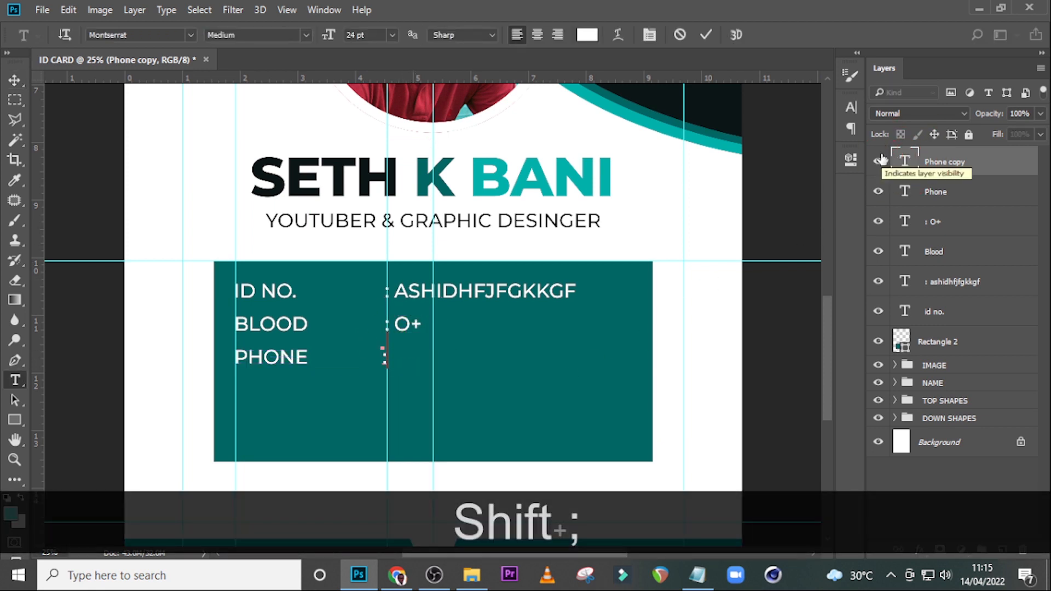
pyautogui.hotkey('alt', 'Tab')
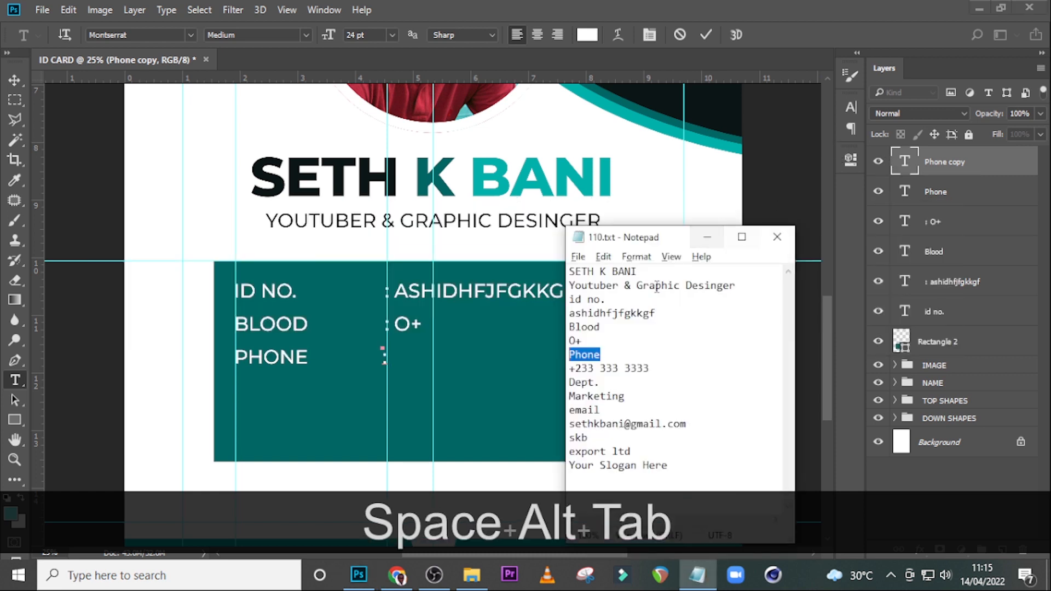
pyautogui.moveTo(661, 370); pyautogui.dragTo(567, 370)
pyautogui.hotkey('ctrl', 'c')
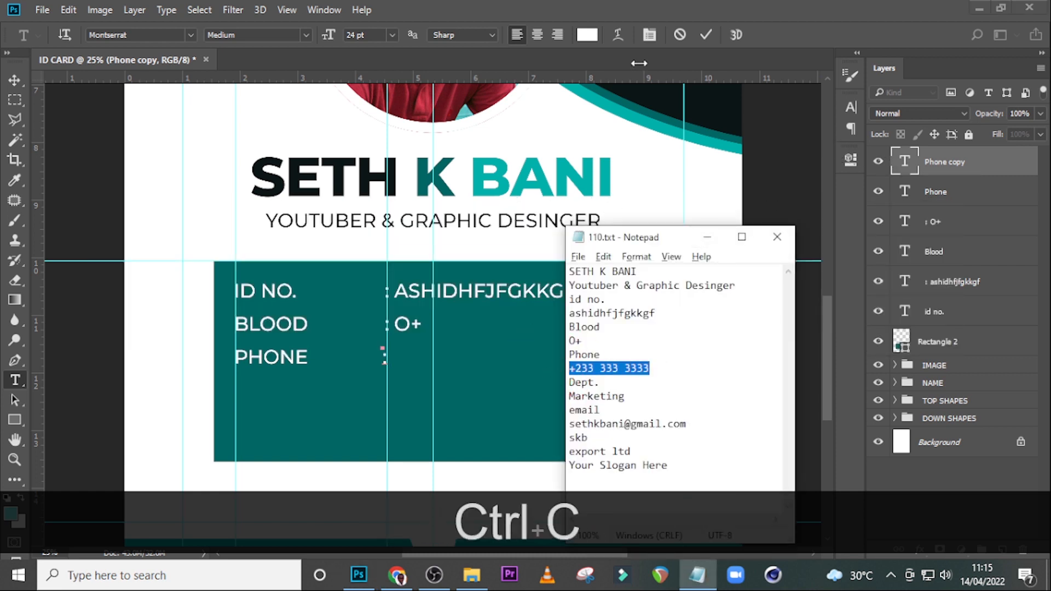
pyautogui.click(630, 7)
pyautogui.hotkey('ctrl', 'v')
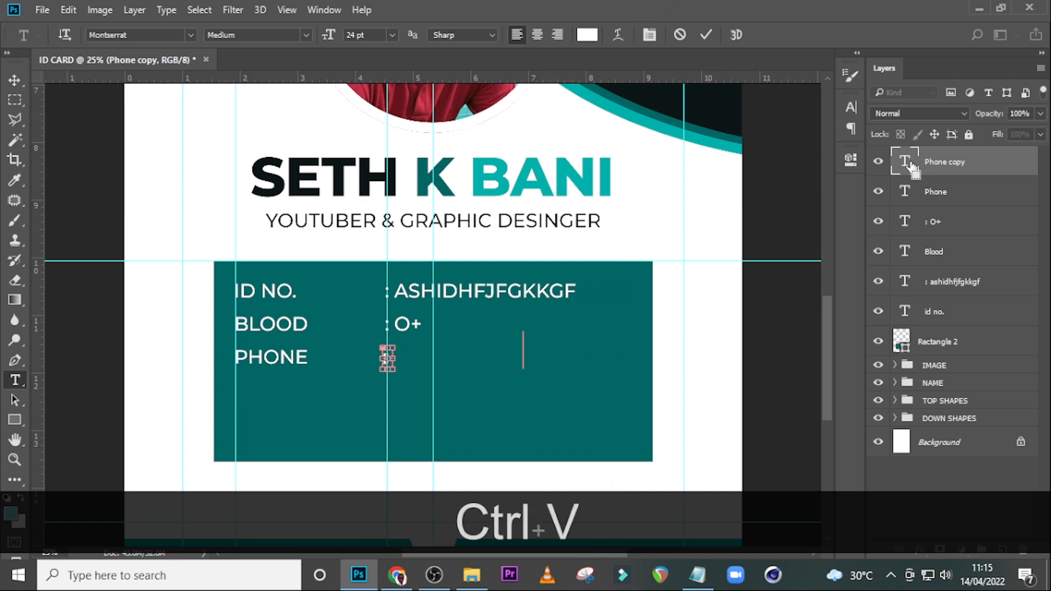
pyautogui.hotkey('ctrl', 'Return')
pyautogui.press('v')
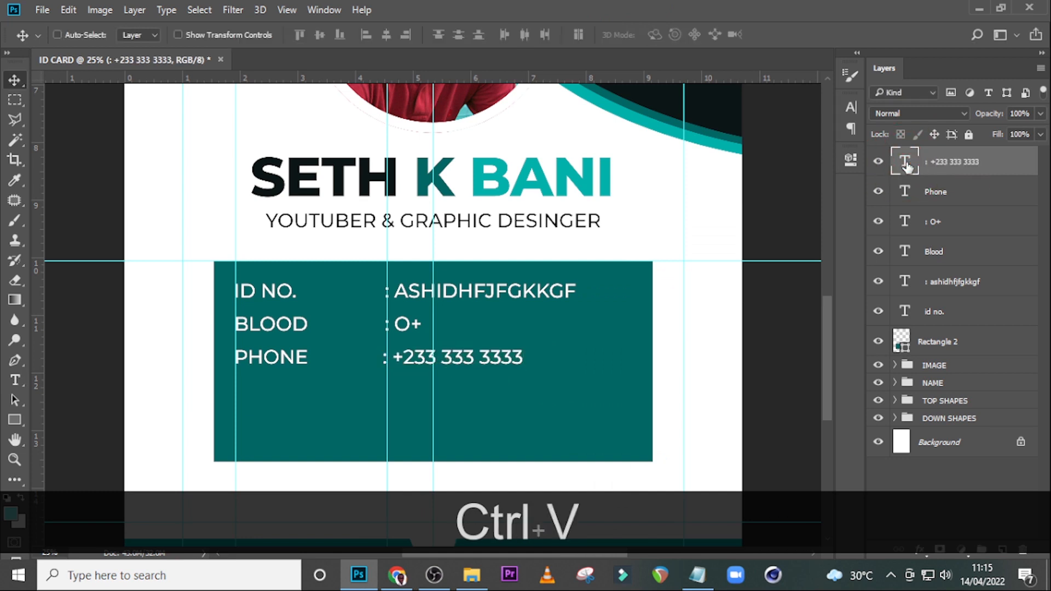
# Nudge the phone number value right so its colon lines up with the colons above.
pyautogui.press('Right')
pyautogui.press('Right')
pyautogui.press('Right')
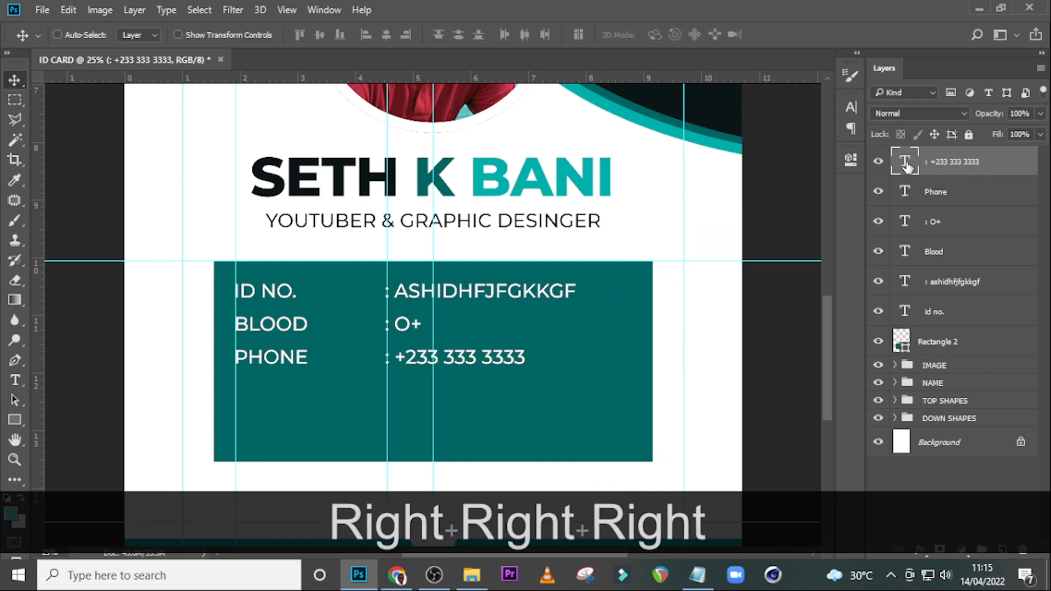
# Duplicate the PHONE label, place the copy at the top of the layer stack, and move it straight down to form the fourth row.
pyautogui.click(967, 196)
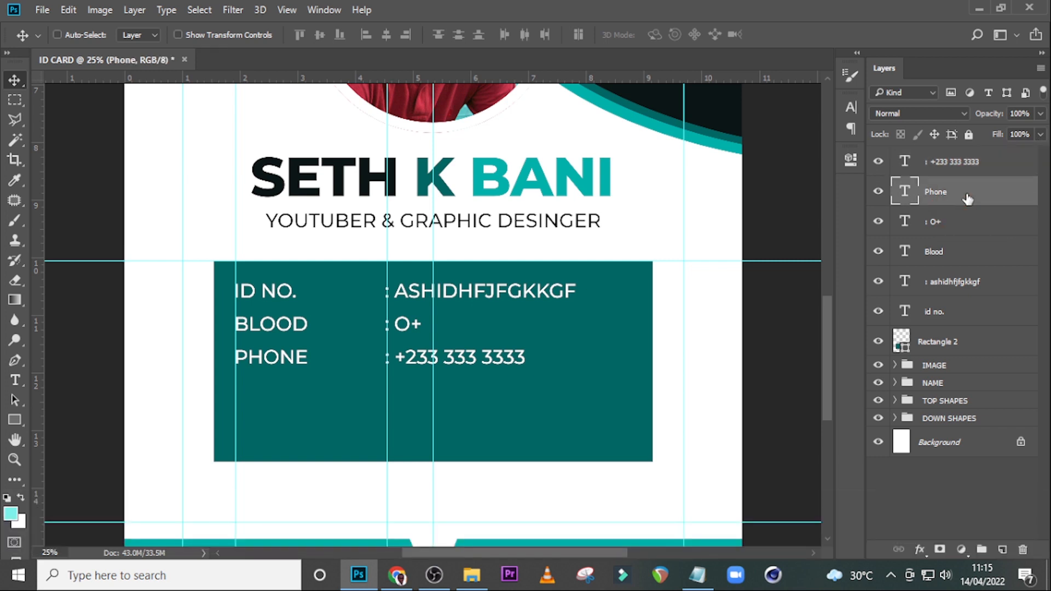
pyautogui.hotkey('ctrl', 'j')
pyautogui.moveTo(967, 196); pyautogui.dragTo(958, 158)
pyautogui.moveTo(272, 360); pyautogui.dragTo(272, 393)
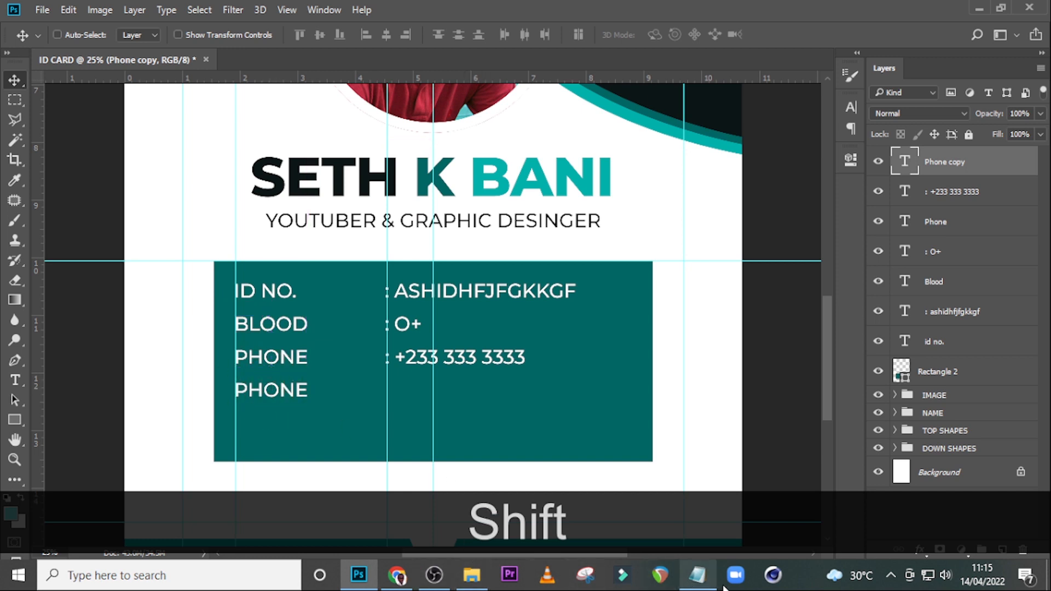
# Replace the fourth-row PHONE copy's text with "Dept." copied from 110.txt in Notepad.
pyautogui.click(697, 574)
pyautogui.moveTo(609, 387); pyautogui.dragTo(540, 384)
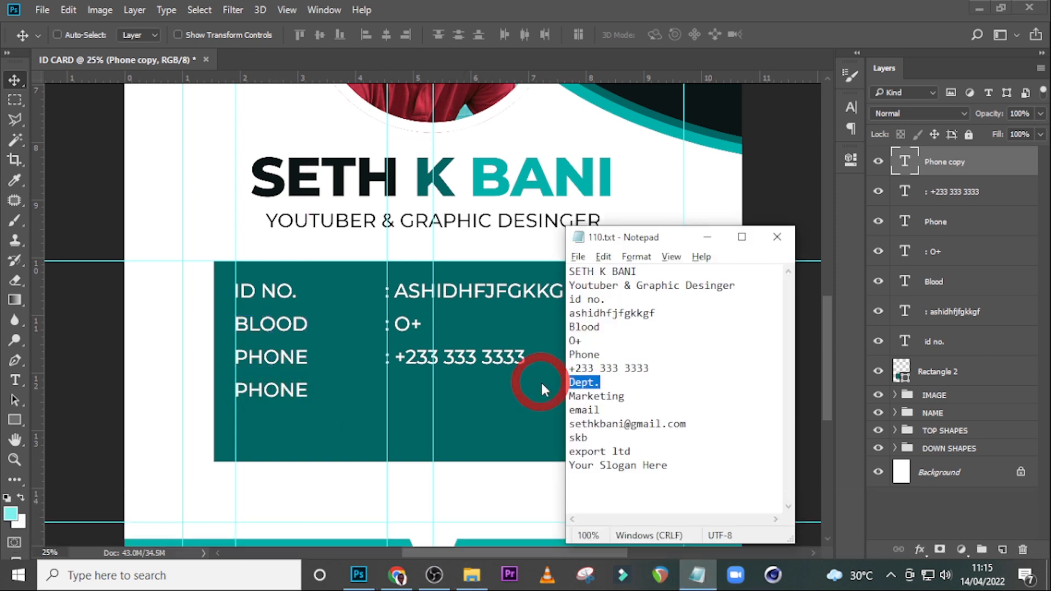
pyautogui.hotkey('ctrl', 'c')
pyautogui.click(696, 6)
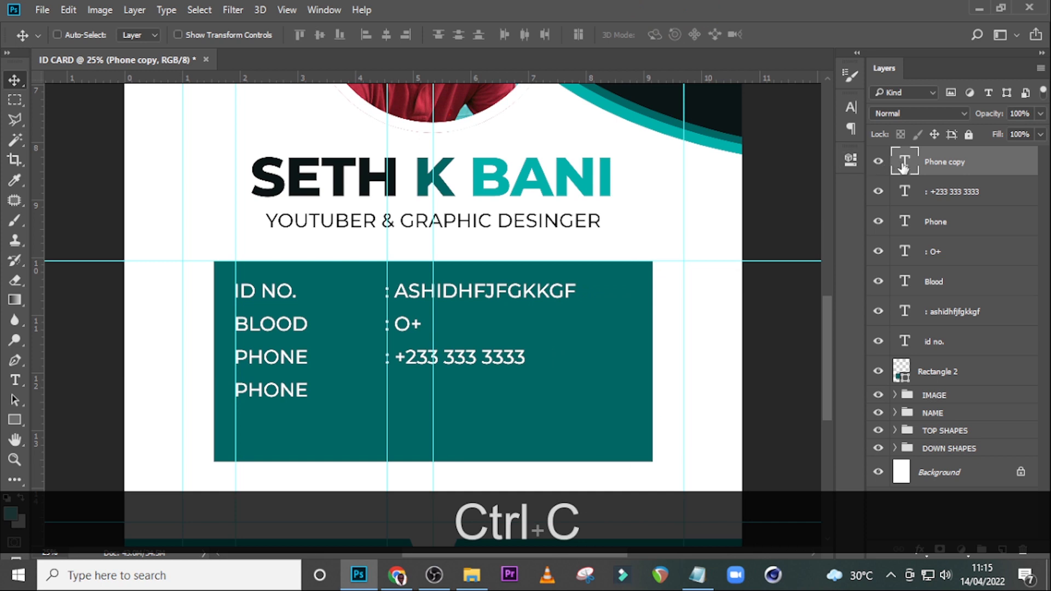
pyautogui.doubleClick(904, 162)
pyautogui.hotkey('ctrl', 'v')
pyautogui.click(904, 165)
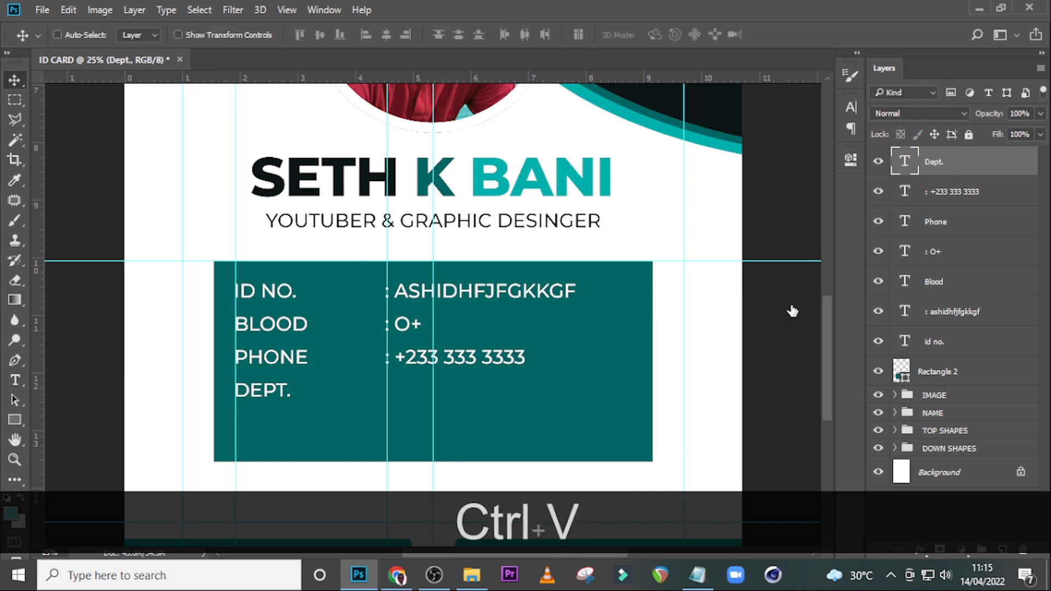
# Copy "Marketing" from 110.txt in Notepad, and move a duplicate of the DEPT. label straight across to the second column.
pyautogui.click(697, 574)
pyautogui.moveTo(631, 396); pyautogui.dragTo(570, 396)
pyautogui.hotkey('ctrl', 'c')
pyautogui.click(900, 170)
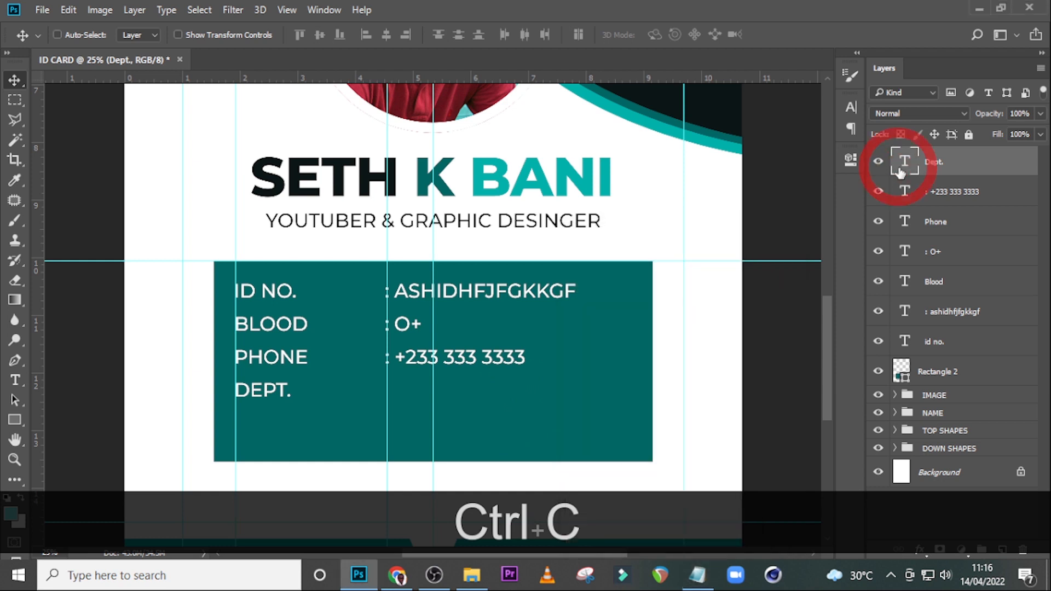
pyautogui.hotkey('ctrl', 'j')
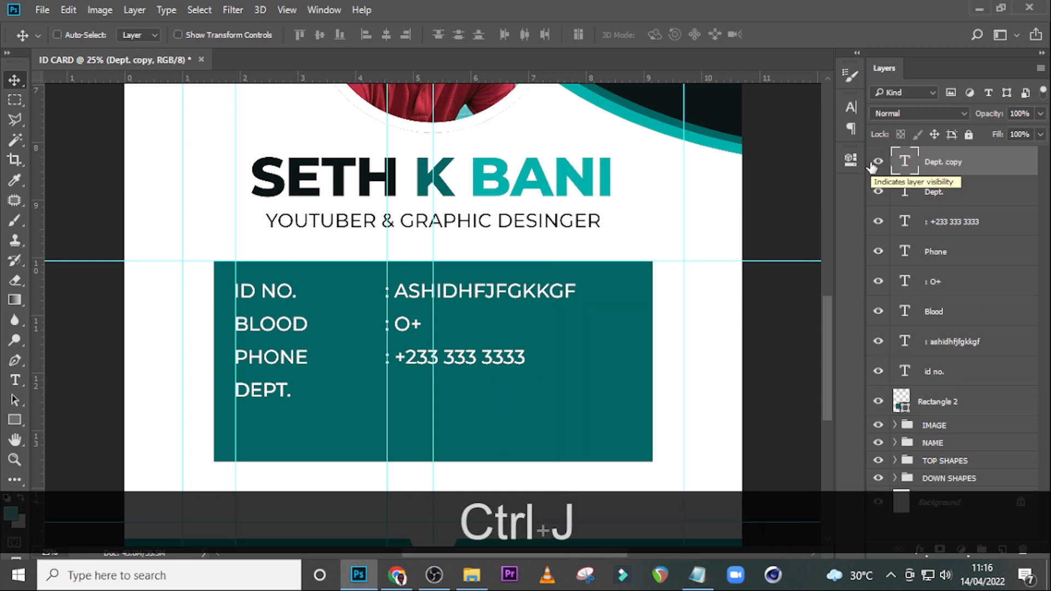
pyautogui.moveTo(298, 395); pyautogui.dragTo(425, 402)
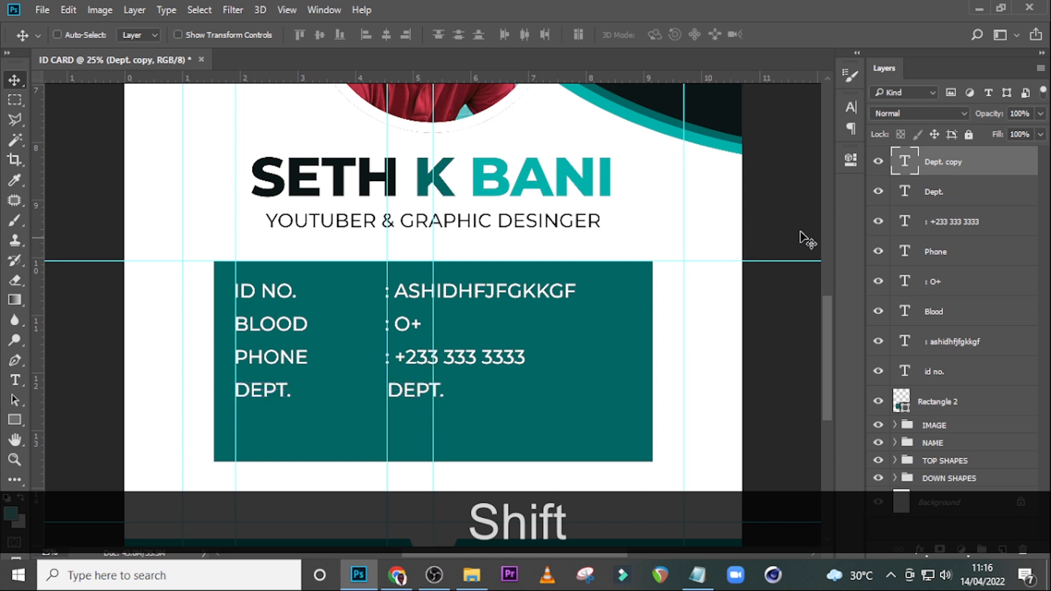
# Replace the DEPT. copy's text with a colon, a space and the copied "Marketing", and nudge it left to line up with the colons above.
pyautogui.doubleClick(898, 169)
pyautogui.write(':')
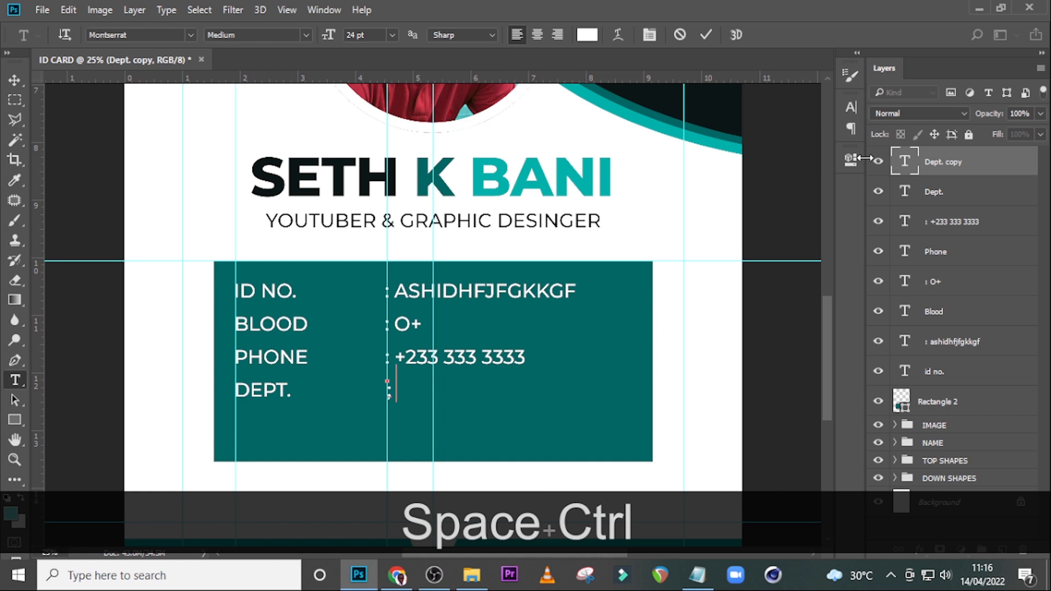
pyautogui.press('BackSpace')
pyautogui.press('BackSpace')
pyautogui.press('BackSpace')
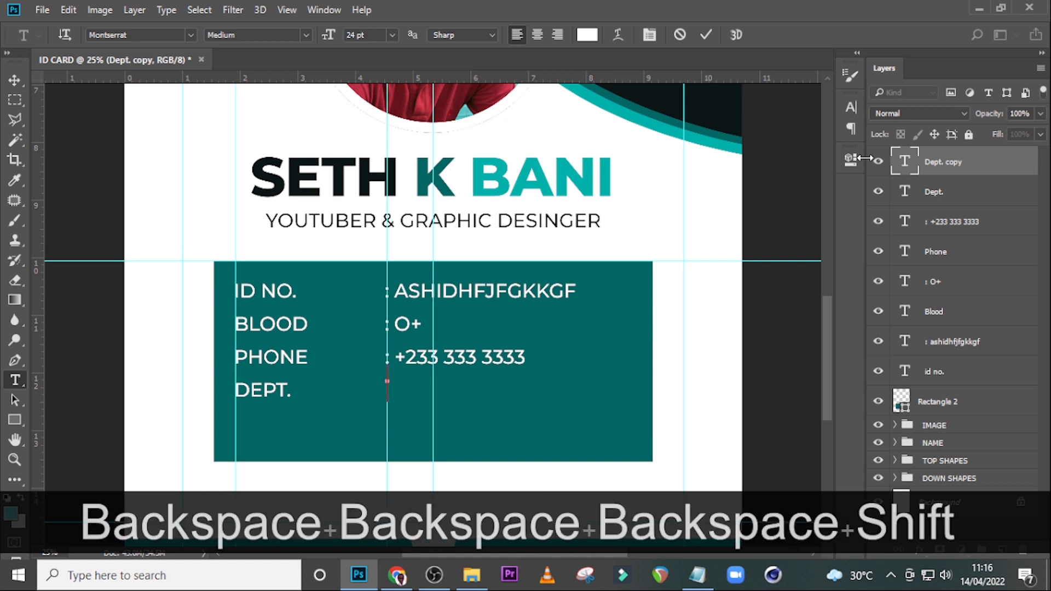
pyautogui.write(':')
pyautogui.hotkey('ctrl', 'v')
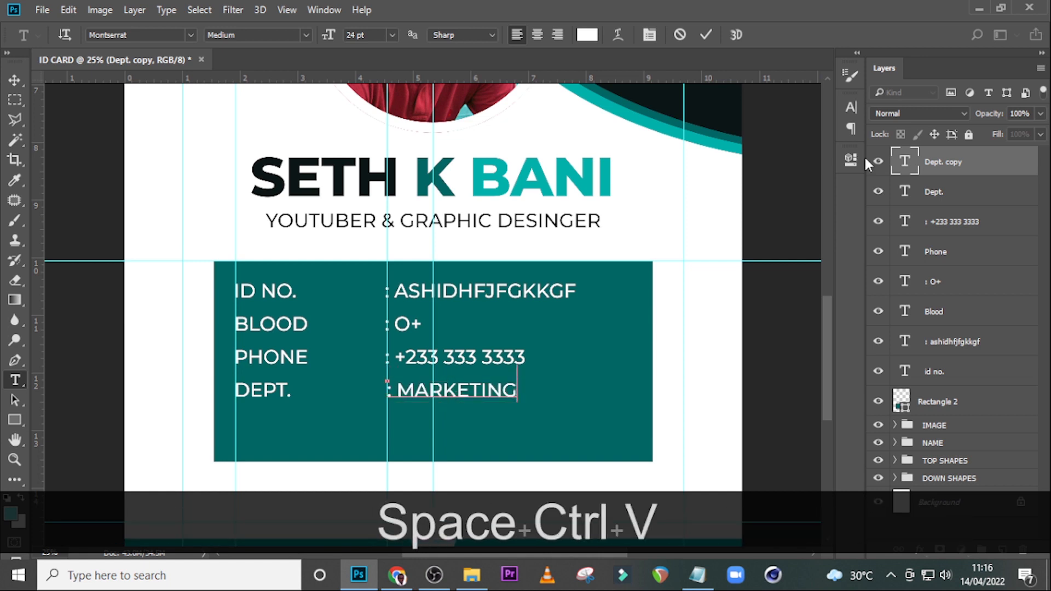
pyautogui.click(926, 159)
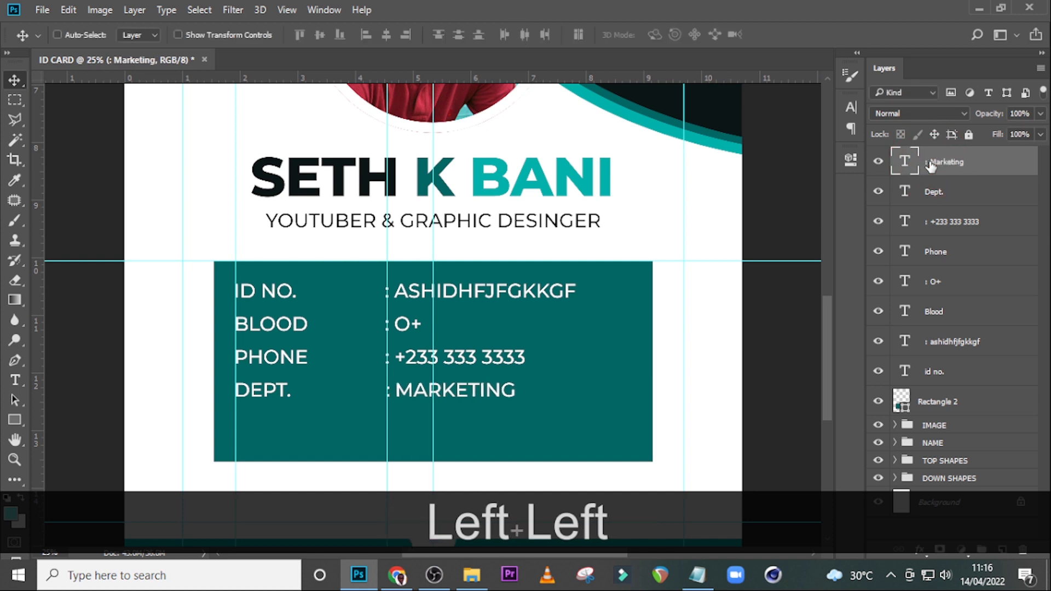
pyautogui.press('Left')
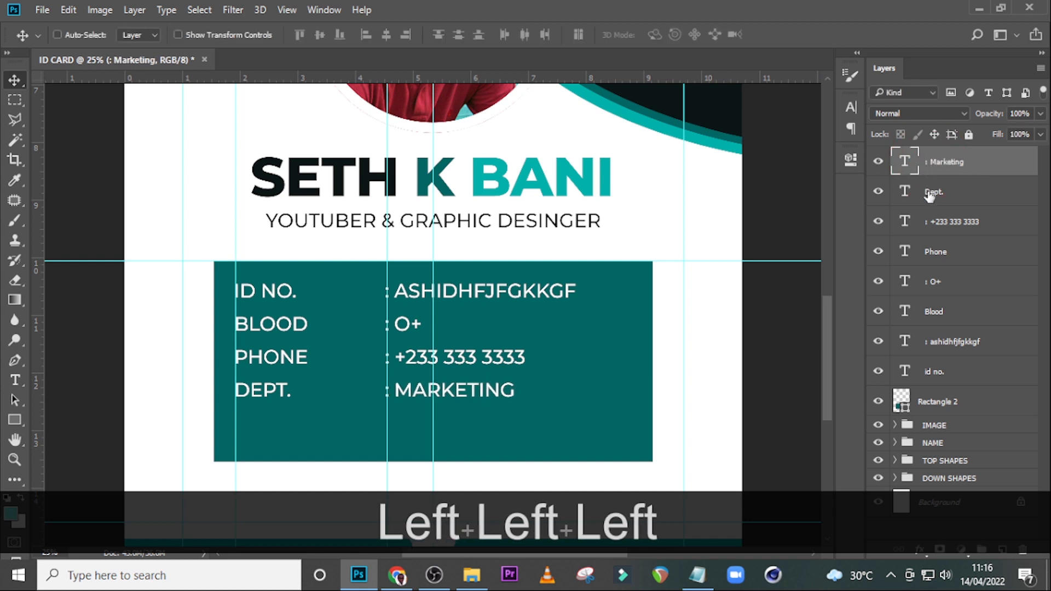
# Duplicate the DEPT. label, place the copy at the top of the layer stack, and move it straight down to form the fifth row.
pyautogui.click(929, 193)
pyautogui.hotkey('ctrl', 'j')
pyautogui.moveTo(929, 196); pyautogui.dragTo(935, 155)
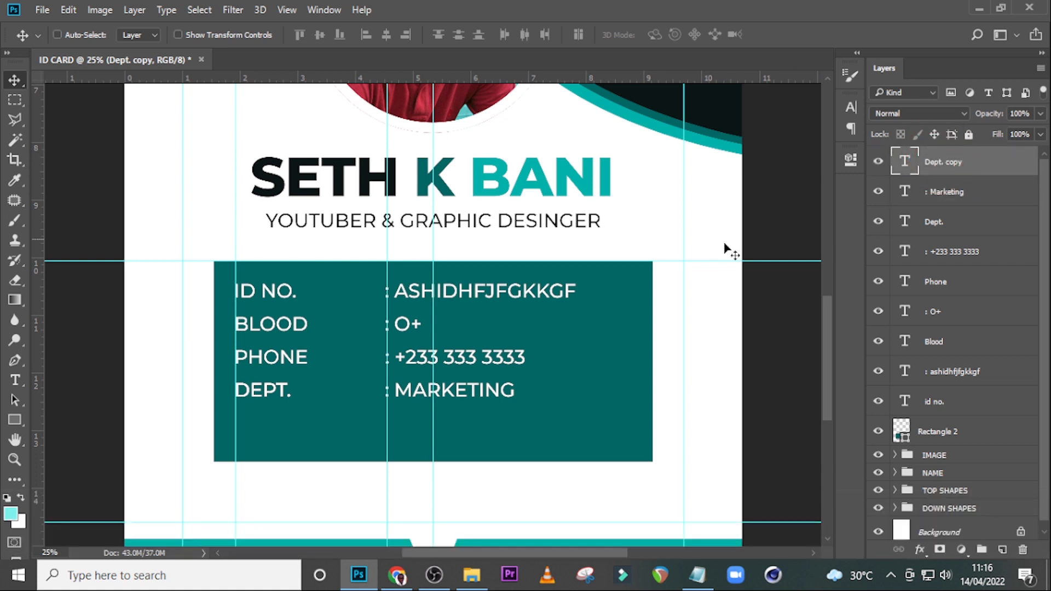
pyautogui.moveTo(283, 392); pyautogui.dragTo(273, 425)
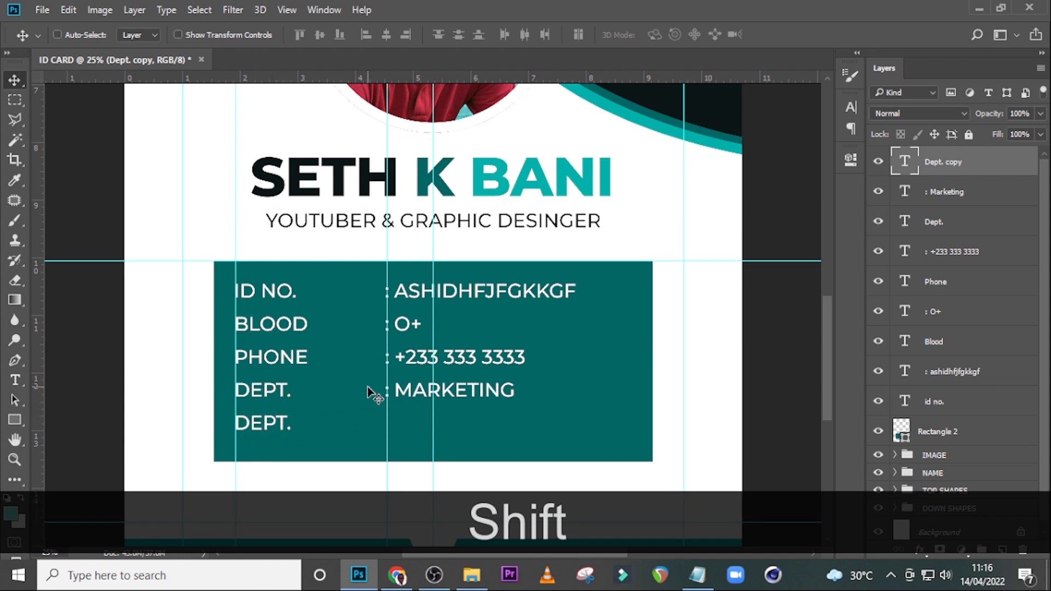
# Replace the fifth-row DEPT. copy's text with "email" copied from 110.txt in Notepad.
pyautogui.click(697, 574)
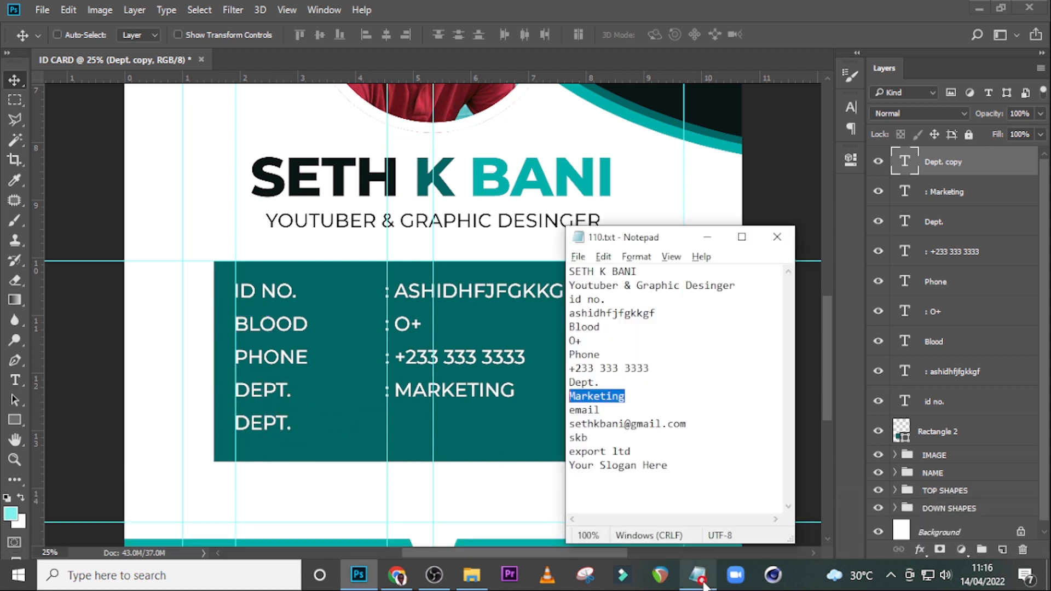
pyautogui.moveTo(609, 414); pyautogui.dragTo(521, 405)
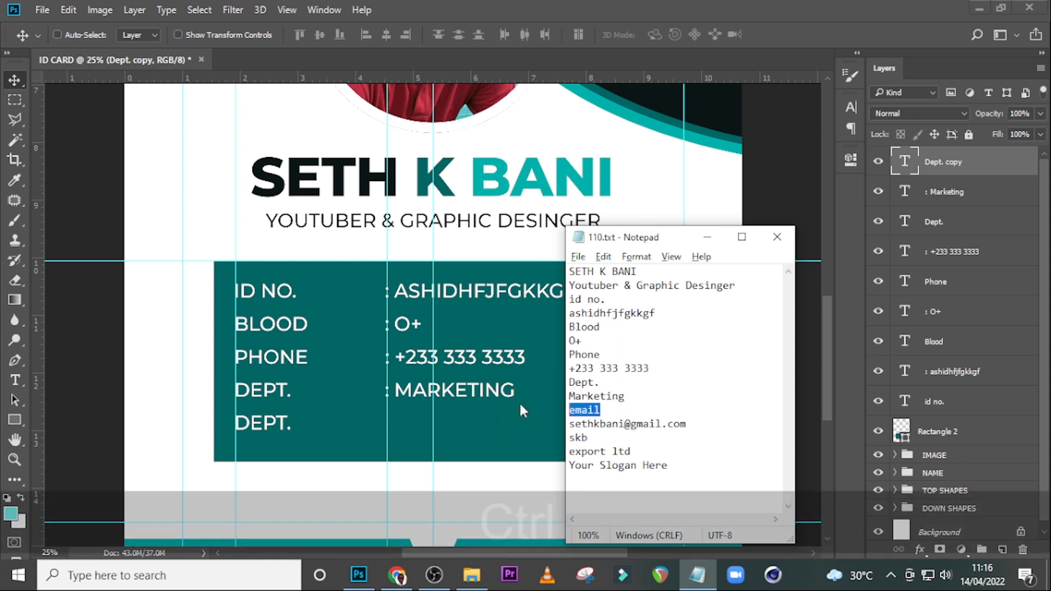
pyautogui.hotkey('ctrl', 'c')
pyautogui.click(708, 1)
pyautogui.doubleClick(905, 161)
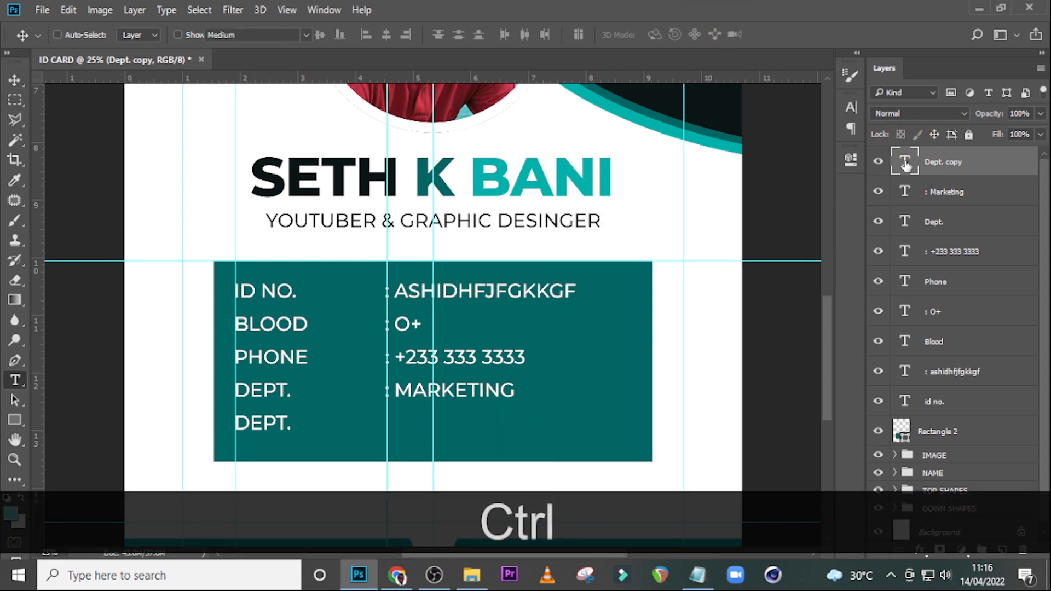
pyautogui.hotkey('ctrl', 'v')
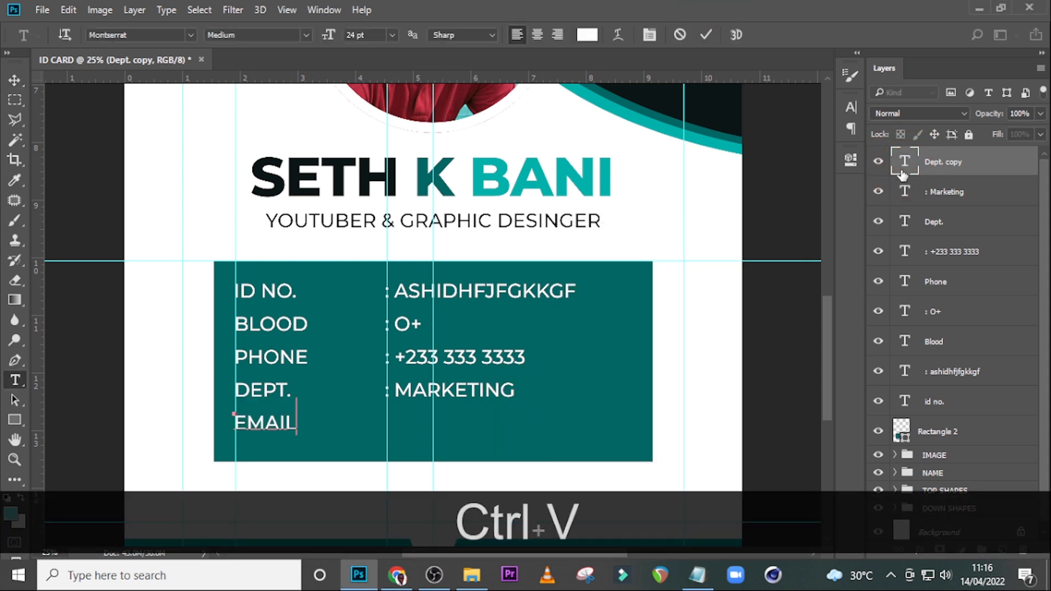
# Duplicate the EMAIL label and move the copy straight across to the second column.
pyautogui.hotkey('ctrl', 'j')
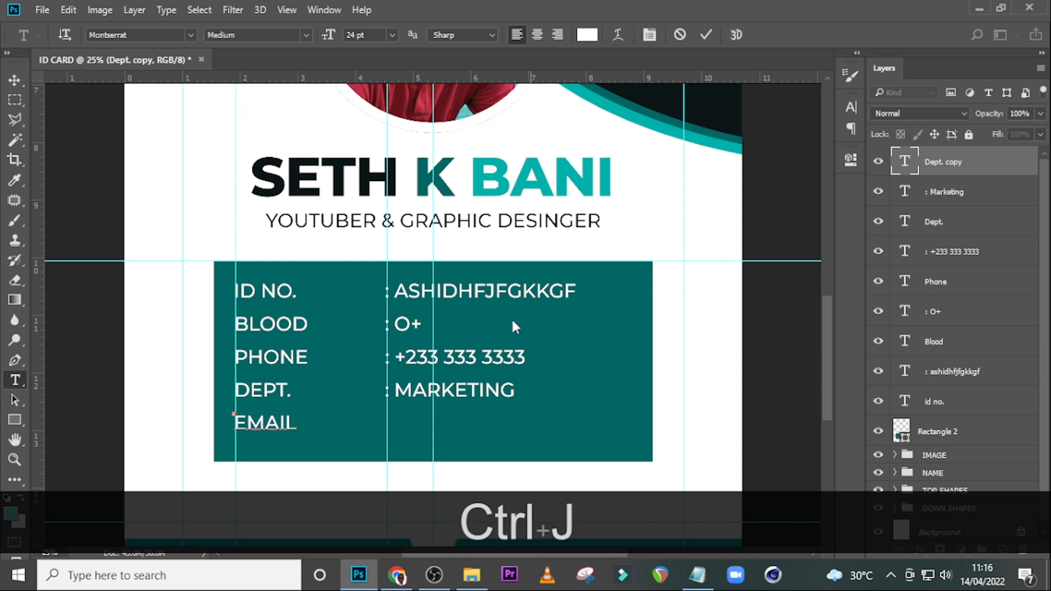
pyautogui.click(906, 161)
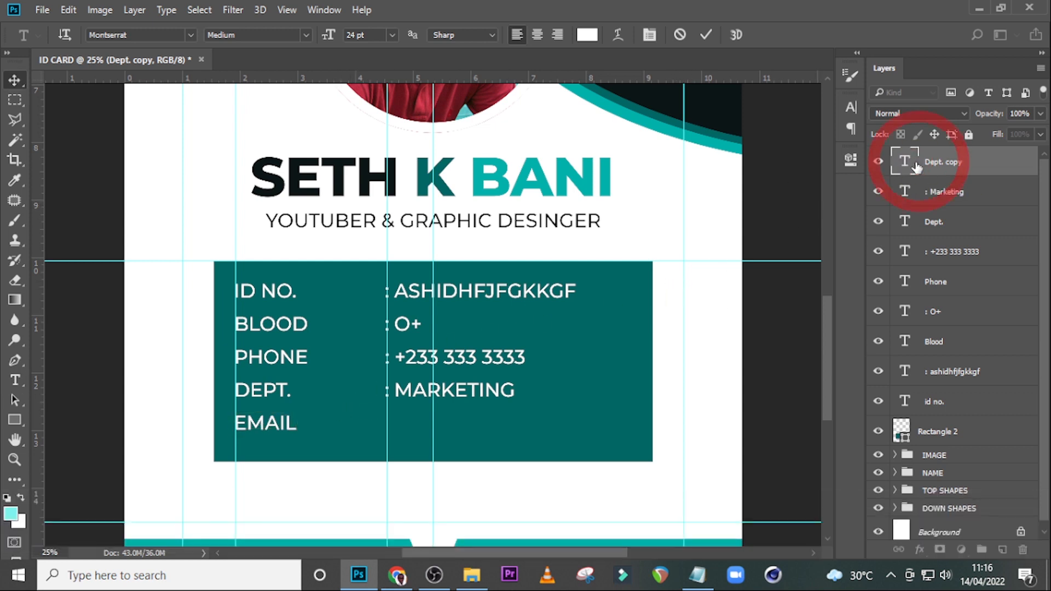
pyautogui.hotkey('ctrl', 'j')
pyautogui.moveTo(270, 431); pyautogui.dragTo(418, 428)
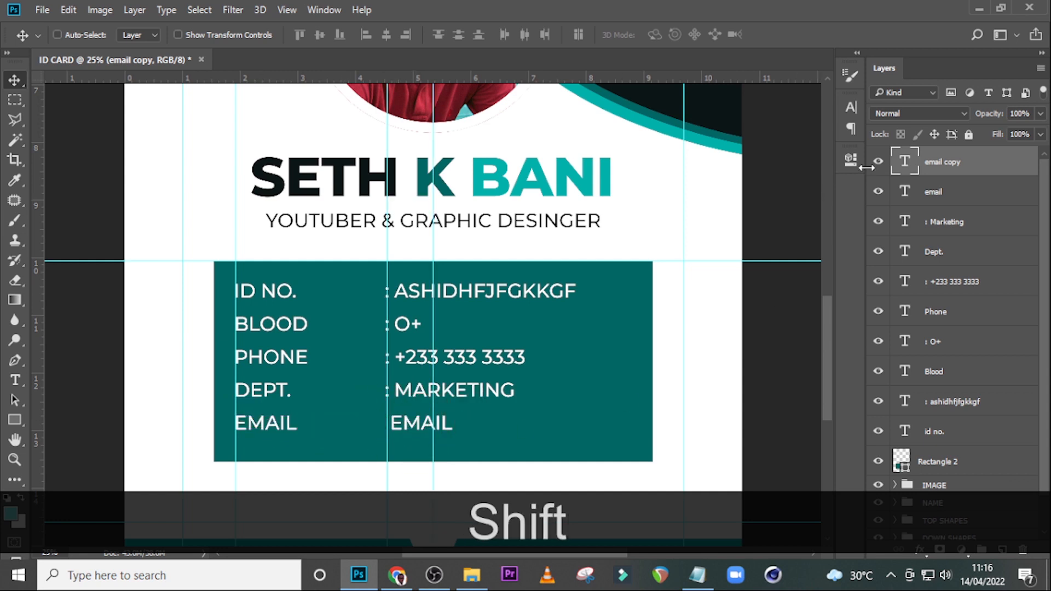
# Replace the EMAIL copy's text with a colon, a space and the cardholder's e-mail address copied from 110.txt in Notepad.
pyautogui.doubleClick(905, 161)
pyautogui.write(':')
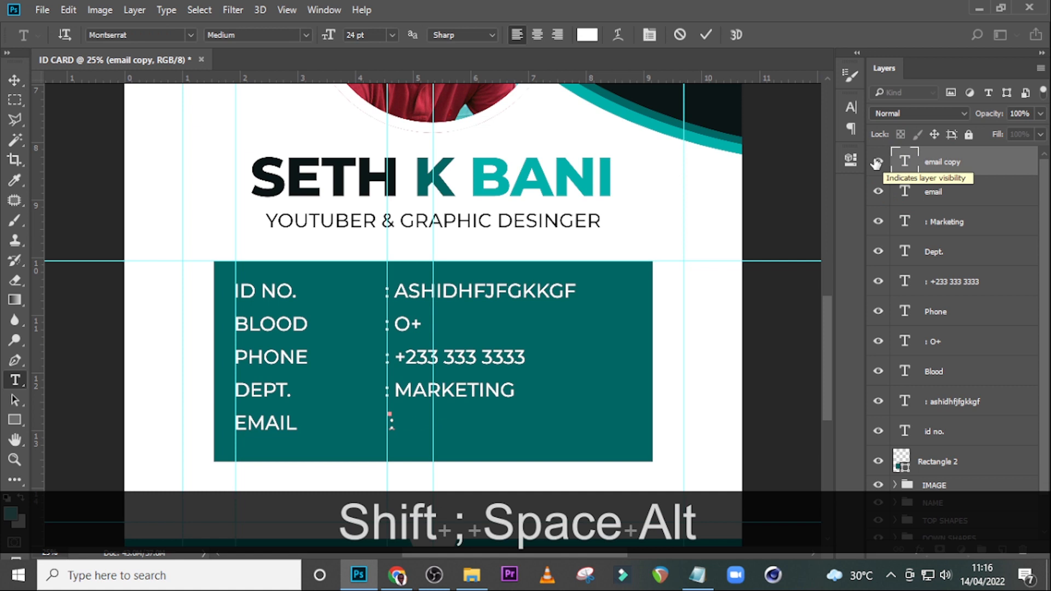
pyautogui.hotkey('alt', 'Tab')
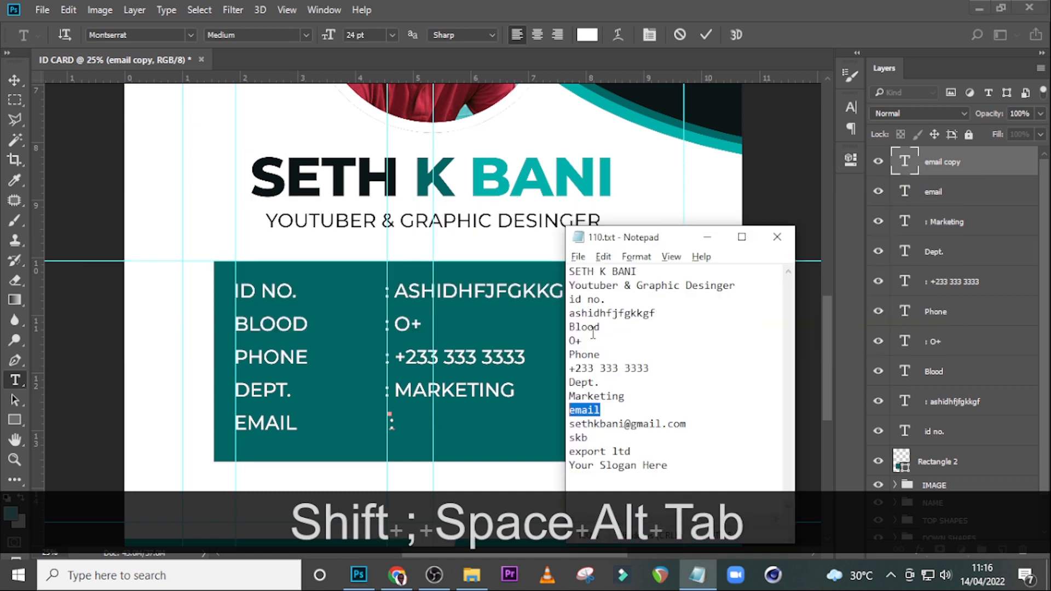
pyautogui.moveTo(691, 425); pyautogui.dragTo(562, 422)
pyautogui.hotkey('ctrl', 'c')
pyautogui.click(661, 2)
pyautogui.press('capslock')
pyautogui.doubleClick(906, 161)
pyautogui.hotkey('ctrl', 'v')
pyautogui.click(14, 79)
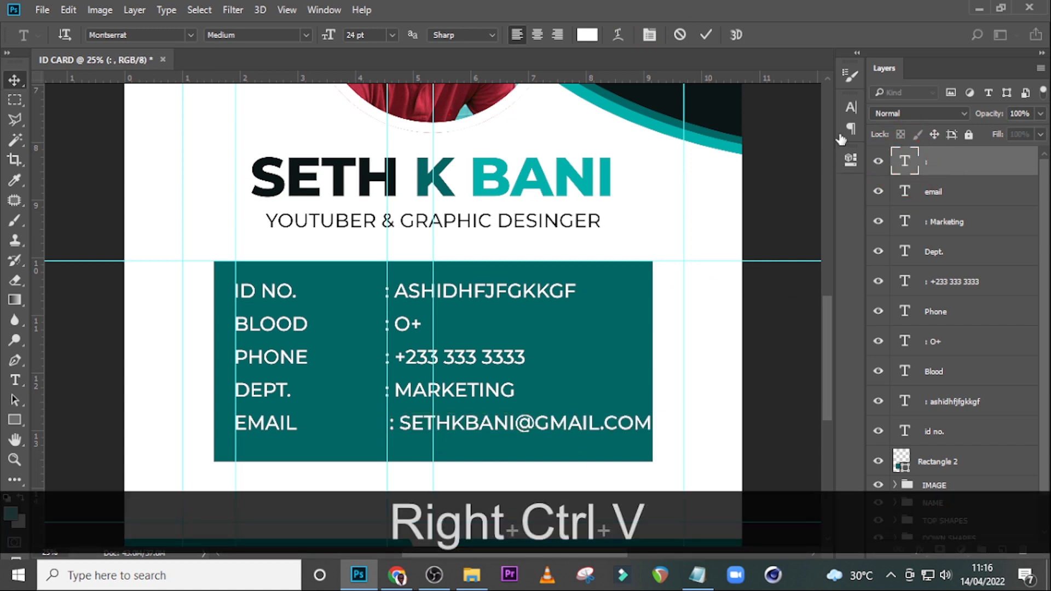
# Turn off All Caps for the e-mail value so the address is set in lowercase.
pyautogui.click(850, 107)
pyautogui.click(720, 221)
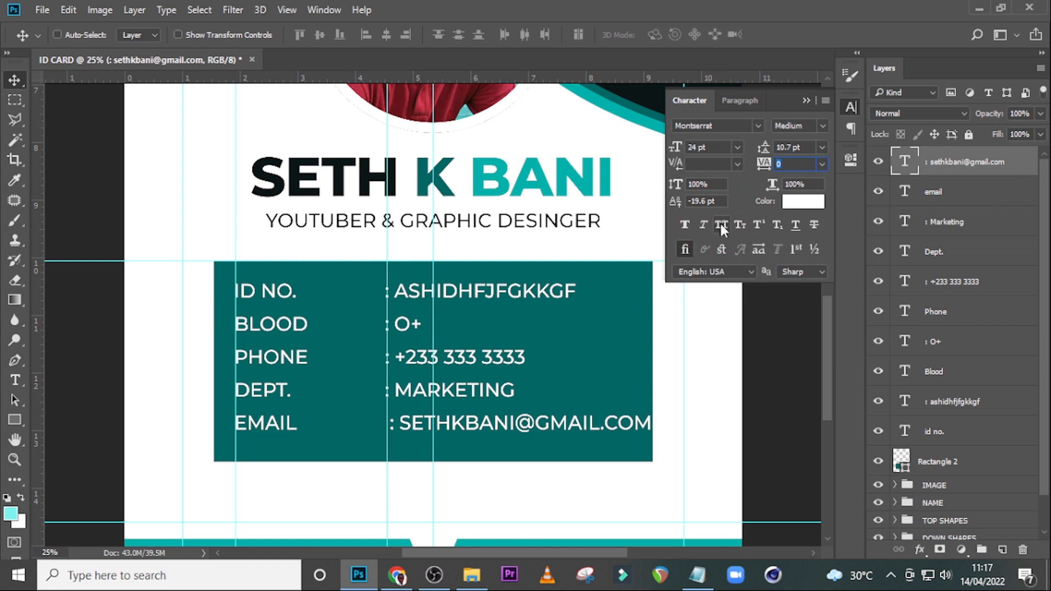
pyautogui.click(913, 163)
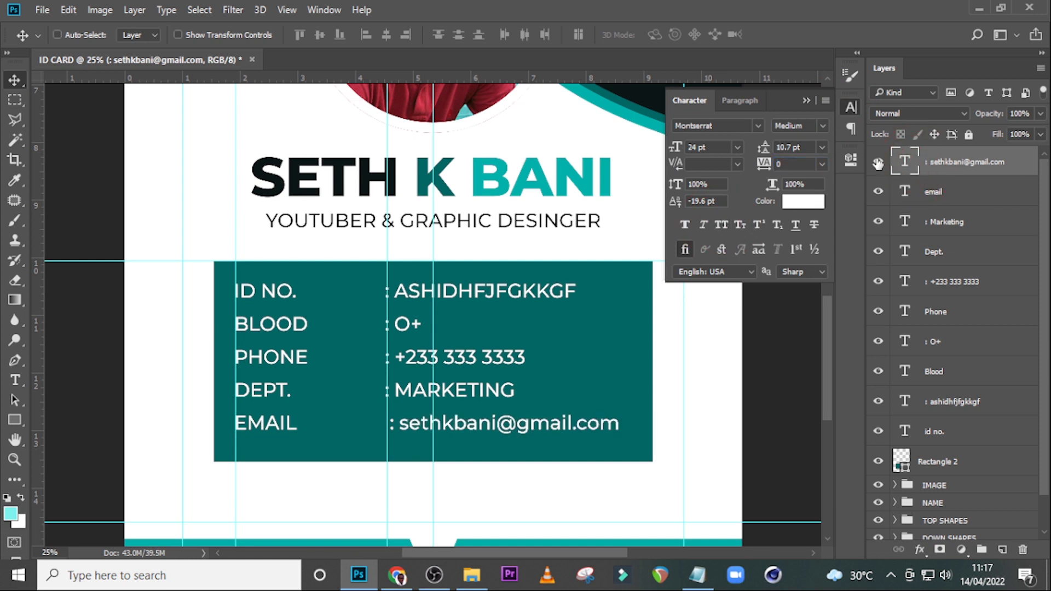
# Try to nudge the e-mail value left towards the colon column.
pyautogui.press('Left')
pyautogui.press('Left')
pyautogui.press('Left')
pyautogui.press('Left')
pyautogui.press('v')
pyautogui.press('Left')
pyautogui.press('Left')
pyautogui.press('Left')
pyautogui.press('Left')
pyautogui.press('Left')
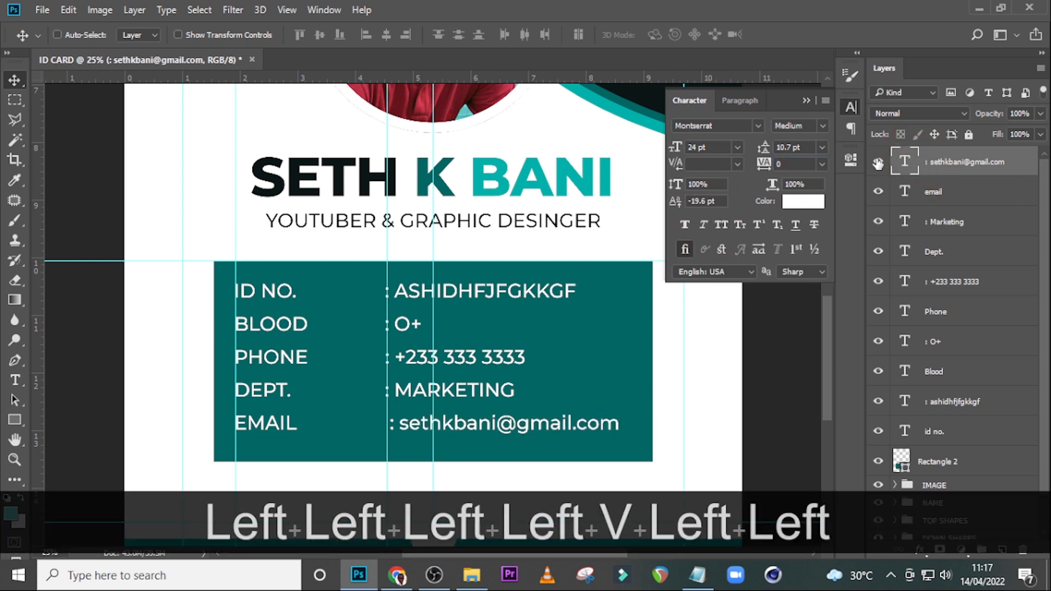
pyautogui.press('Left')
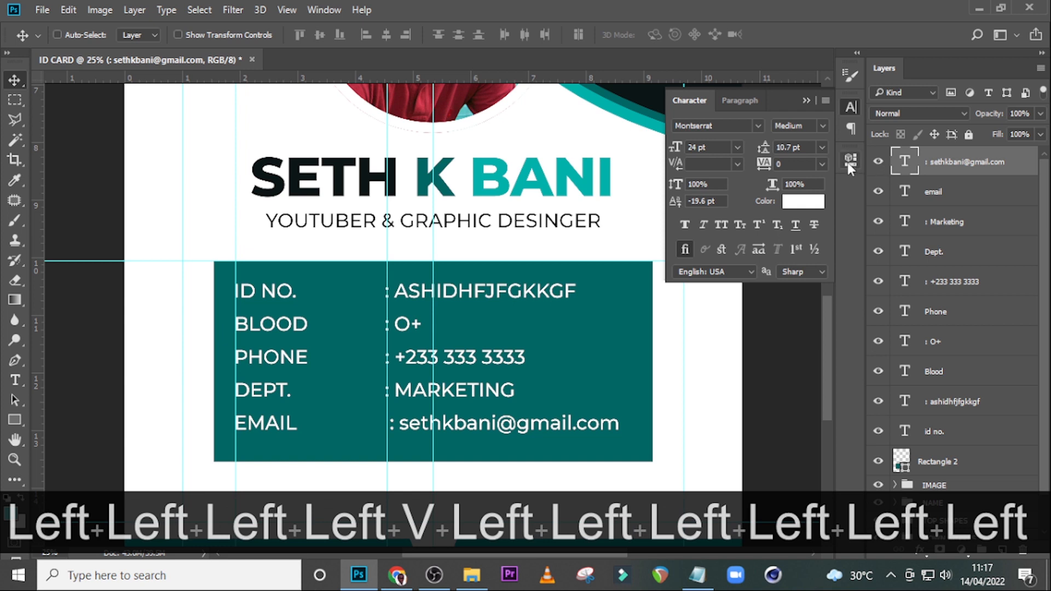
# Dismiss the character settings and nudge the e-mail value left so its colon lines up with the colons above.
pyautogui.click(801, 93)
pyautogui.click(931, 164)
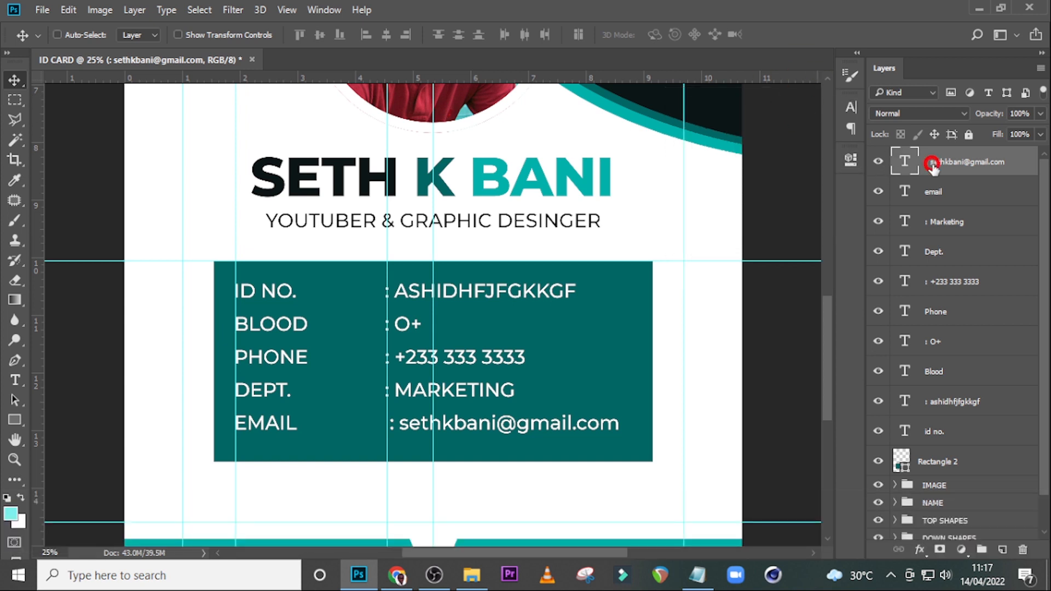
pyautogui.press('Left')
pyautogui.press('Left')
pyautogui.press('Left')
pyautogui.press('Left')
pyautogui.press('Left')
pyautogui.press('Left')
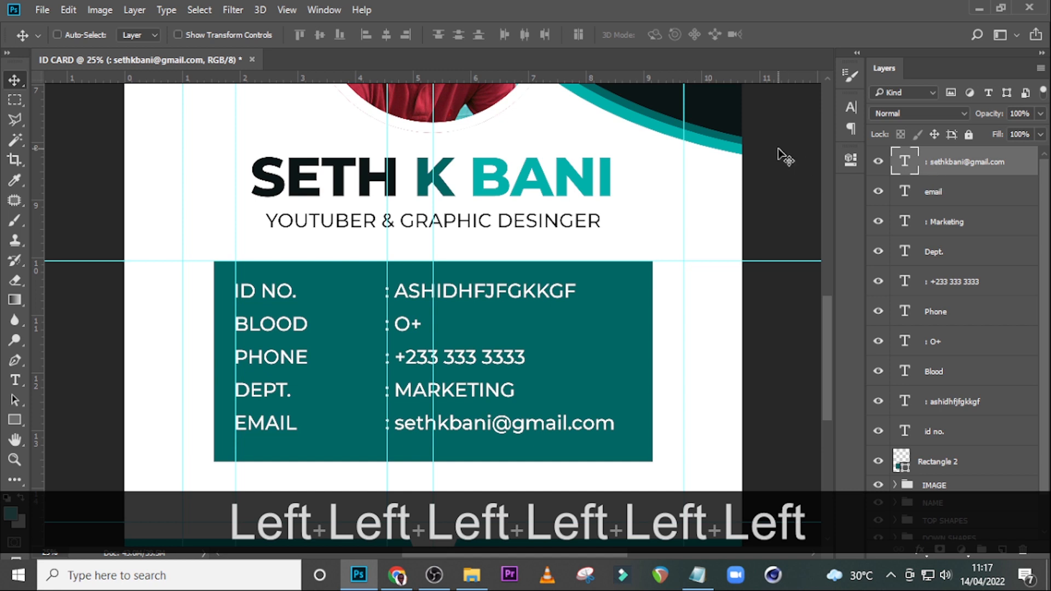
# Shorten the teal details rectangle from its bottom edge to about 90.8% of its height.
pyautogui.click(943, 468)
pyautogui.hotkey('ctrl', 't')
pyautogui.moveTo(433, 459); pyautogui.dragTo(438, 441)
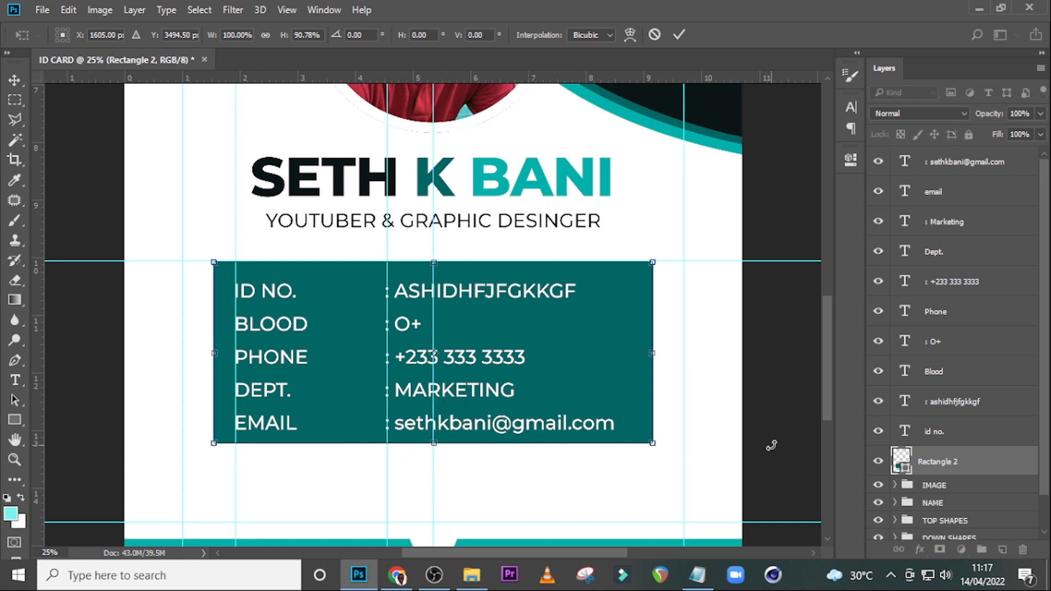
pyautogui.press('Return')
# Apply the rectangle resize, then select all ten detail text layers and shift them up about 40 px within the teal box.
pyautogui.click(937, 434)
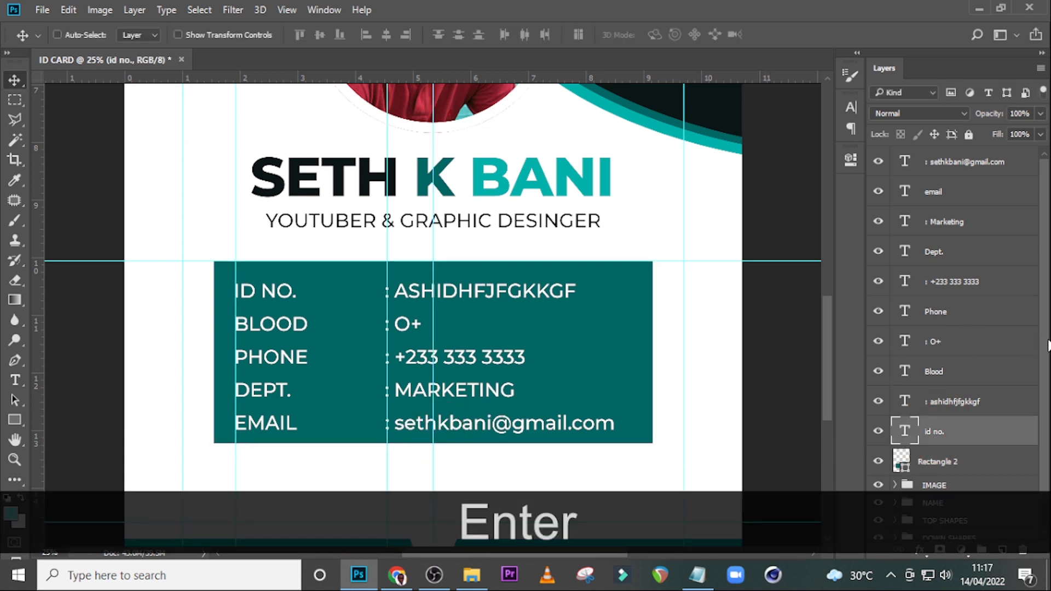
pyautogui.keyDown('shift'); pyautogui.click(965, 162); pyautogui.keyUp('shift')
pyautogui.hotkey('ctrl', 'shift', 't')
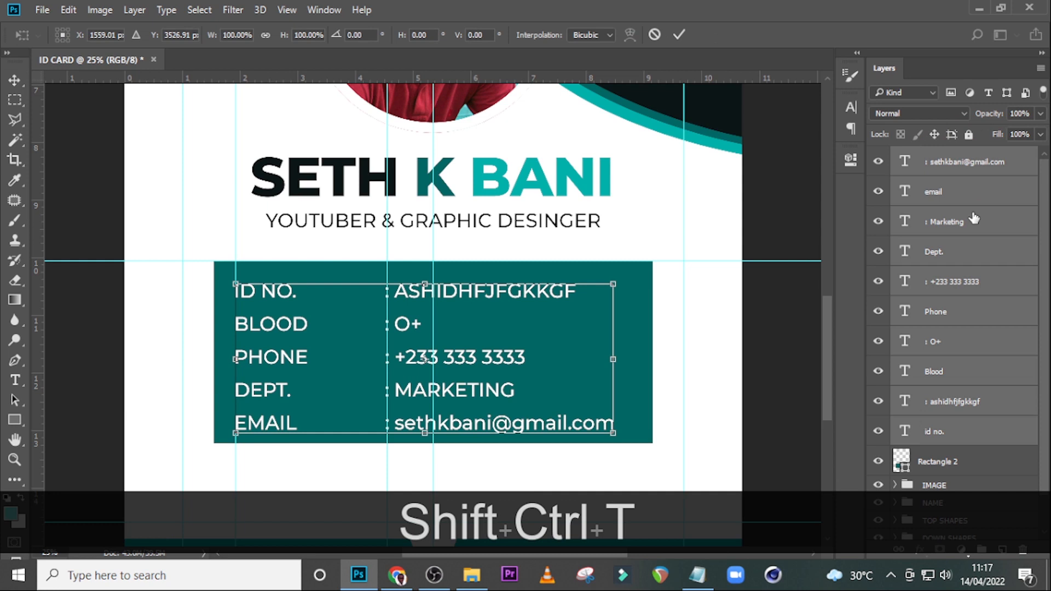
pyautogui.press('Up')
pyautogui.press('Up')
pyautogui.press('Up')
pyautogui.press('Up')
pyautogui.press('Up')
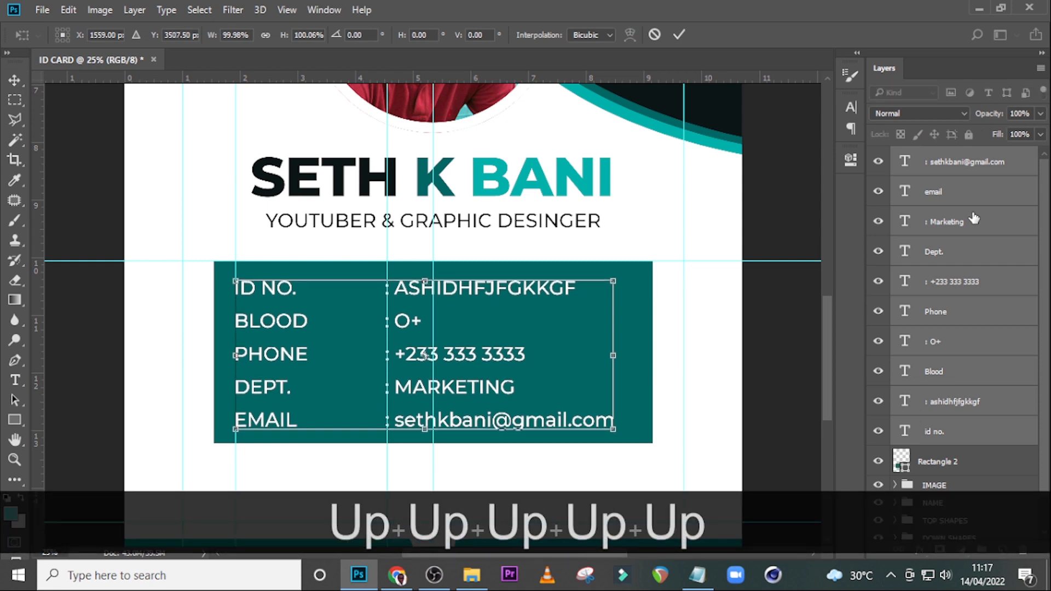
pyautogui.press('Up')
pyautogui.press('Up')
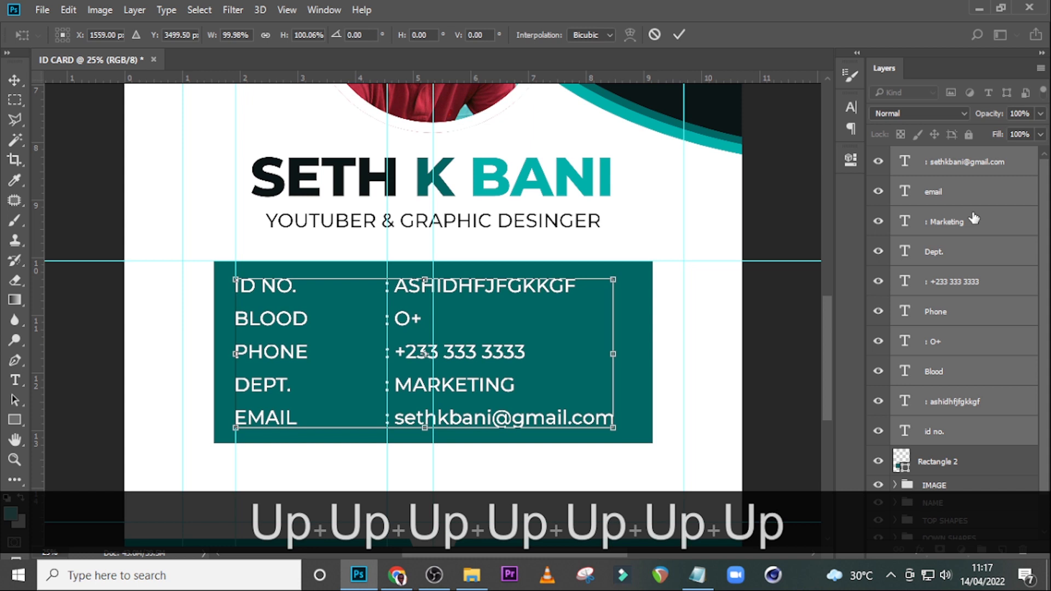
pyautogui.press('Up')
pyautogui.press('Up')
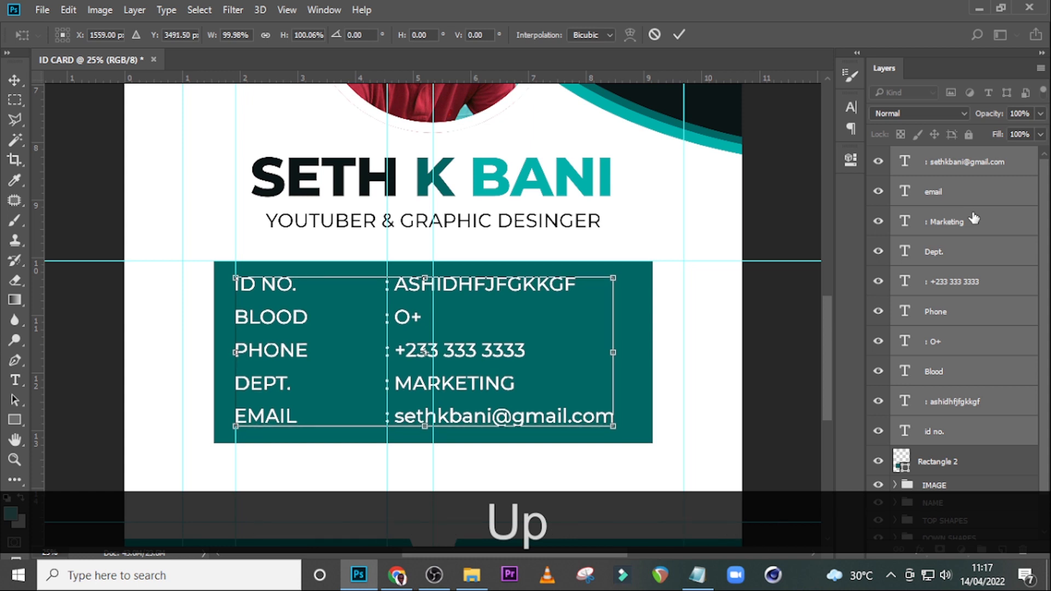
pyautogui.press('Up')
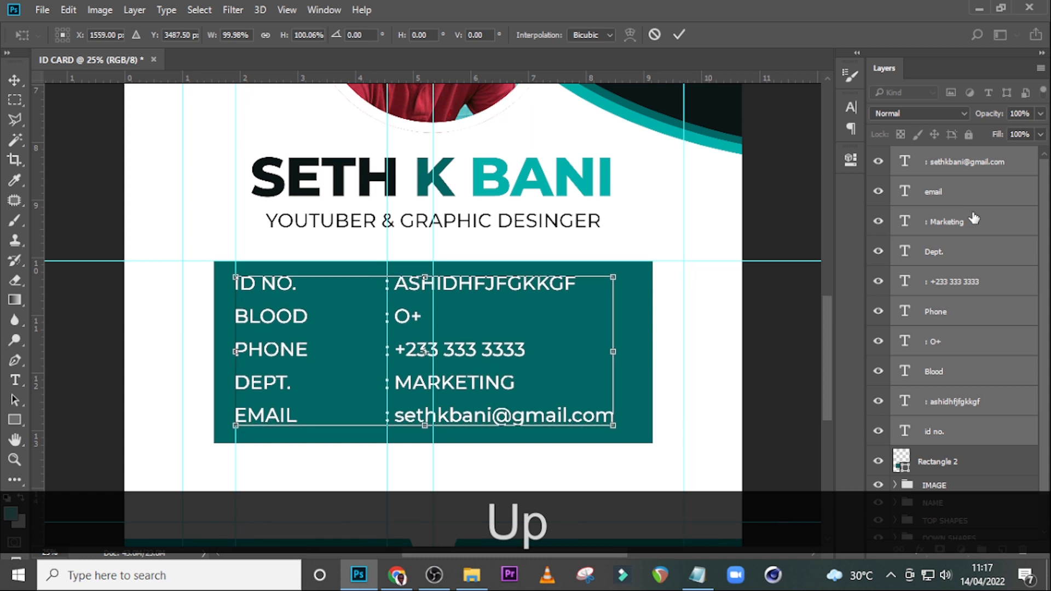
# Shift the detail texts right about 40 px and down about 4 px to centre them in the teal box, then apply.
pyautogui.press('Right')
pyautogui.press('Right')
pyautogui.press('Right')
pyautogui.press('Right')
pyautogui.press('Right')
pyautogui.press('Right')
pyautogui.press('Right')
pyautogui.press('Right')
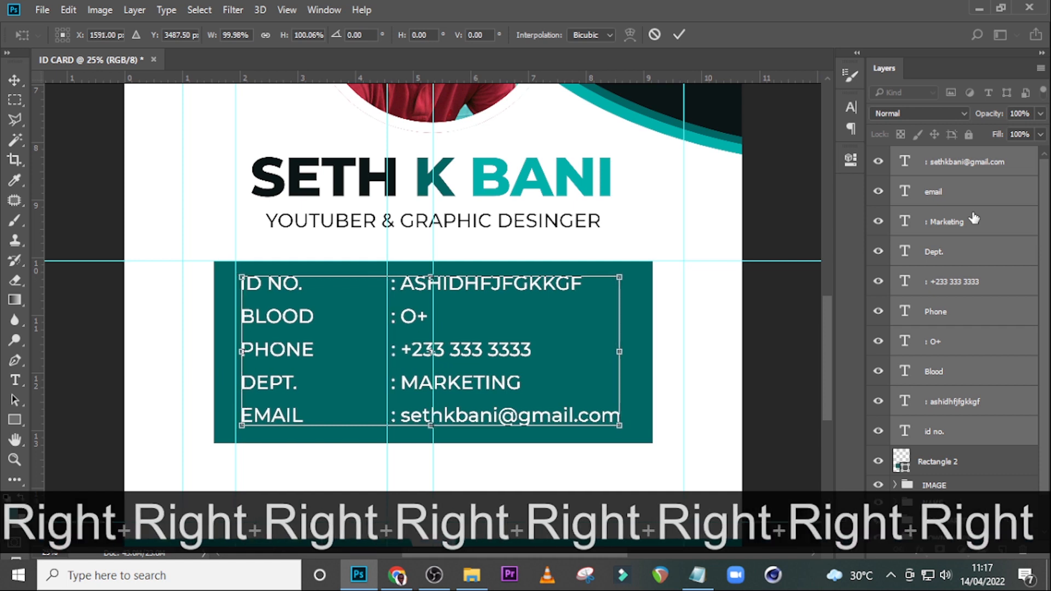
pyautogui.press('Right')
pyautogui.press('Right')
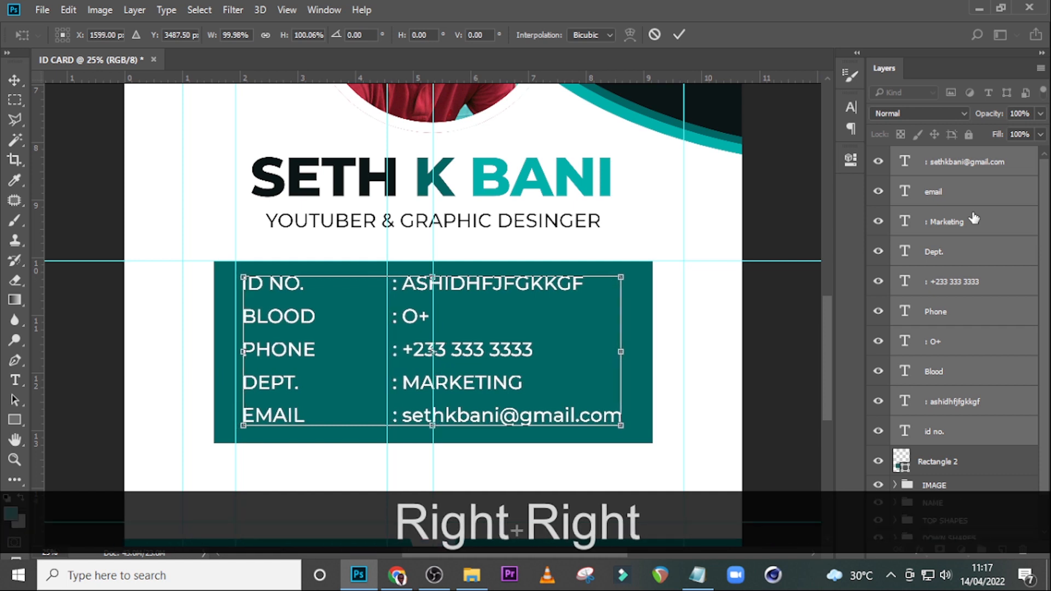
pyautogui.press('Down')
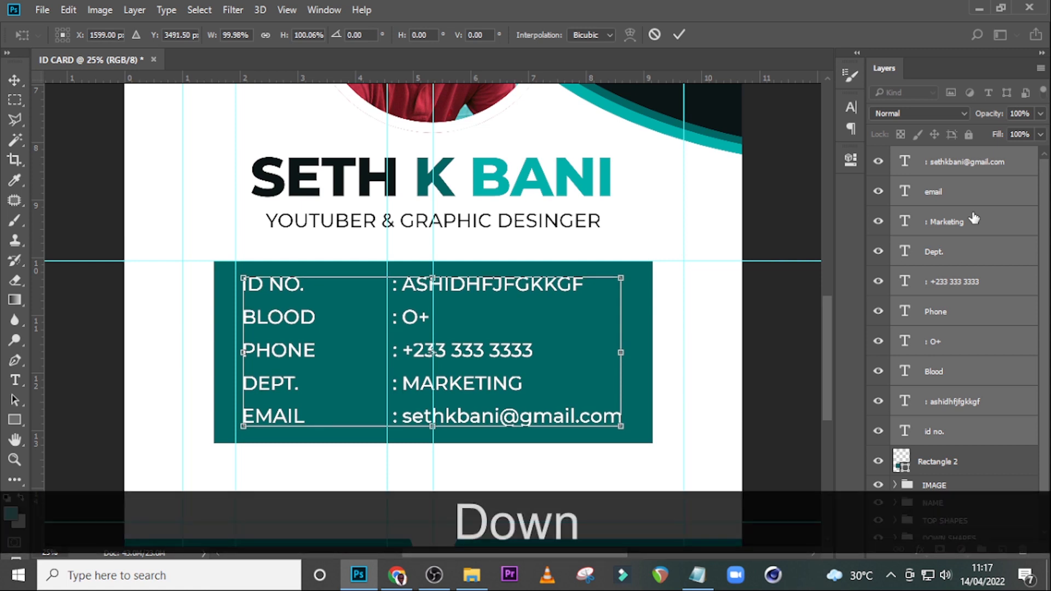
pyautogui.press('Return')
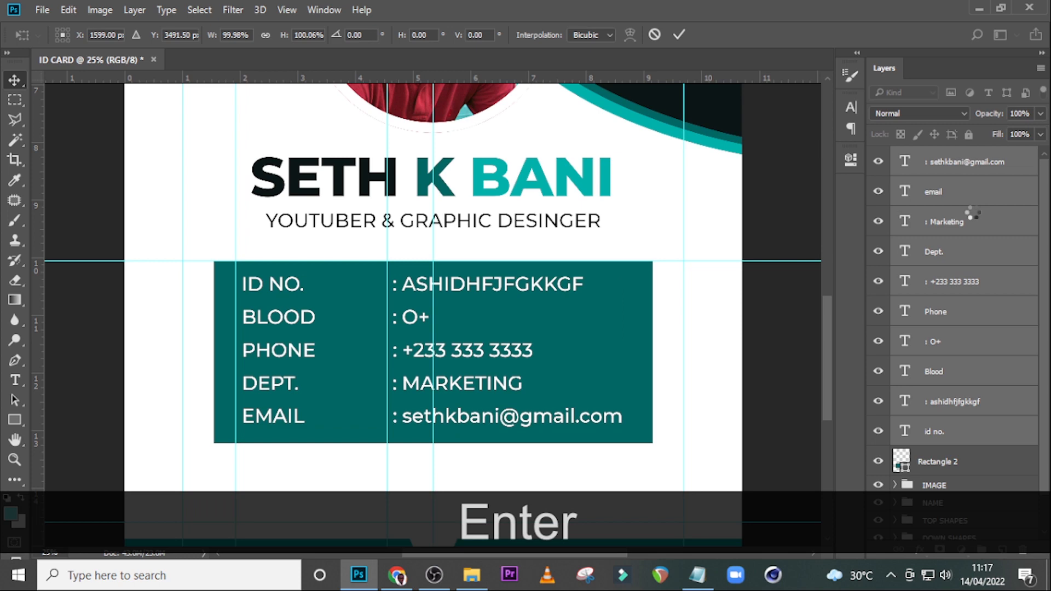
# Hide the guides and group the detail text layers together with the teal rectangle.
pyautogui.hotkey('ctrl', 'h')
pyautogui.hotkey('ctrl', '0')
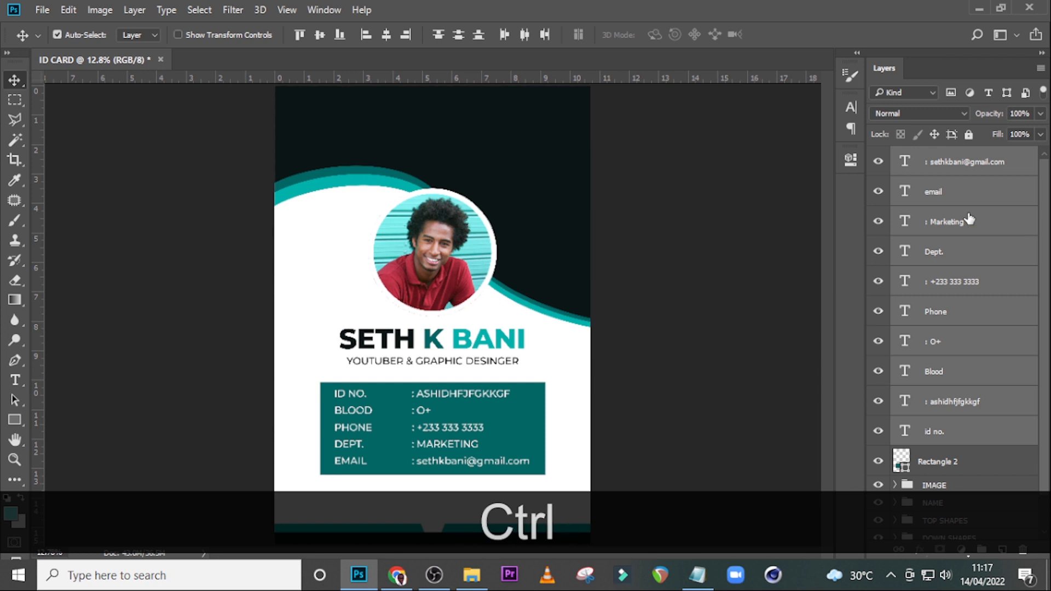
pyautogui.hotkey('ctrl', '=')
pyautogui.scroll(-1, 545, 258)
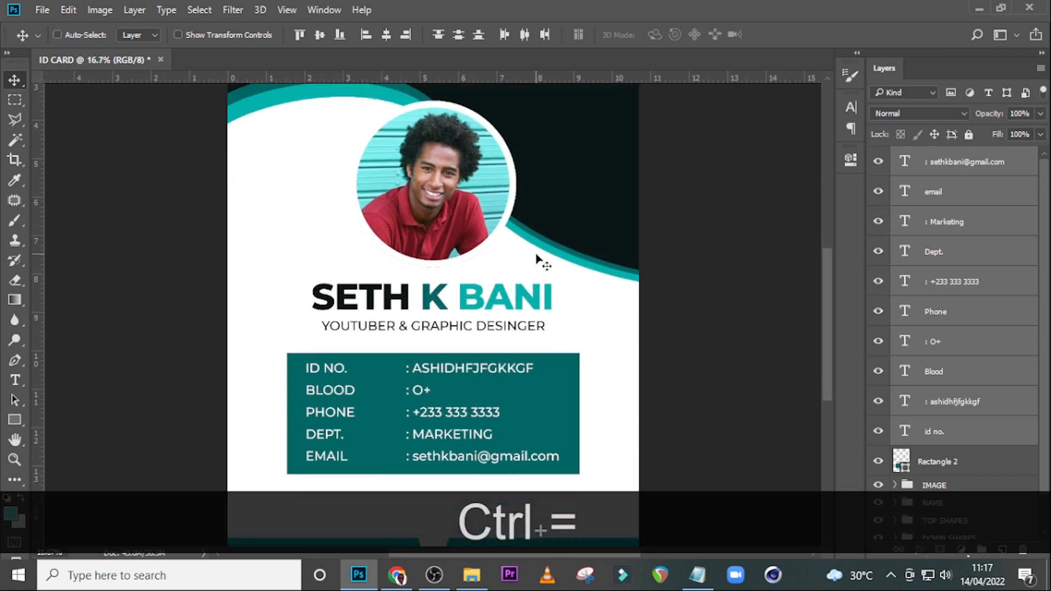
pyautogui.scroll(-1, 962, 274)
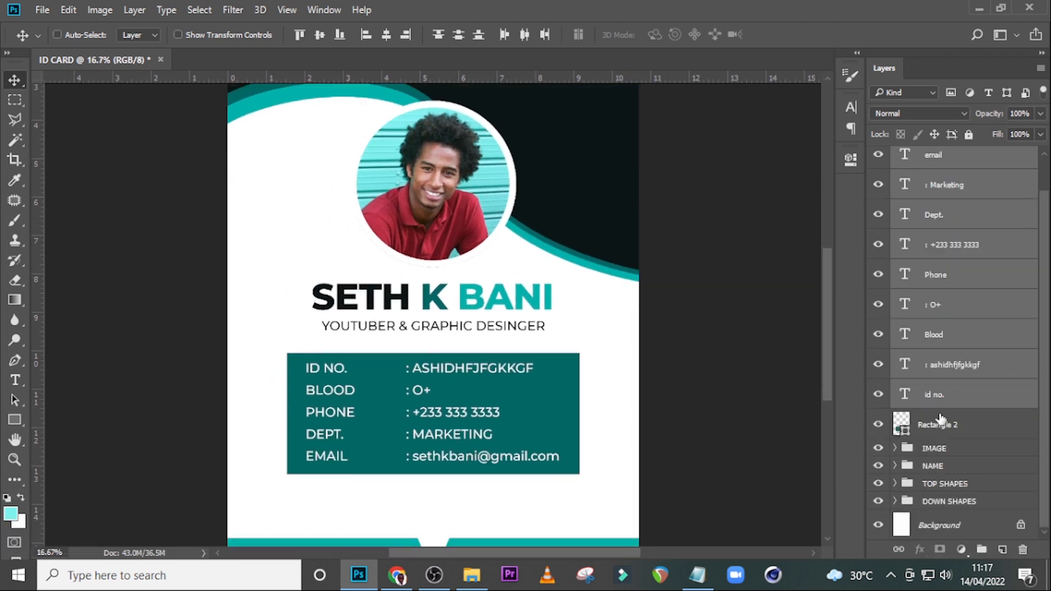
pyautogui.keyDown('ctrl'); pyautogui.click(938, 424); pyautogui.keyUp('ctrl')
pyautogui.hotkey('ctrl', 'g')
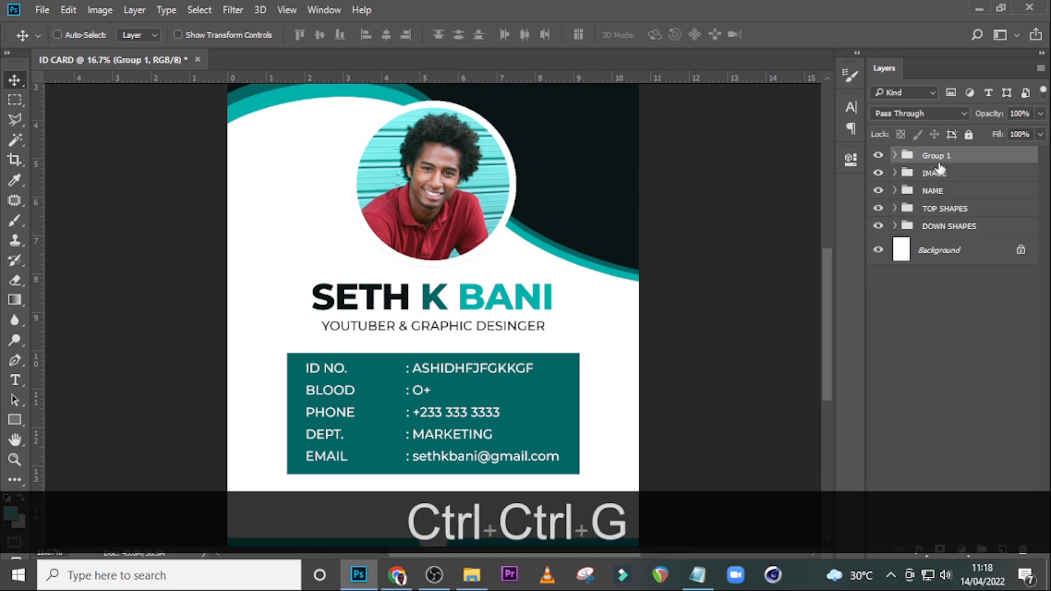
# Rename the new layer group as DETAILS.
pyautogui.press('capslock')
pyautogui.write('DE')
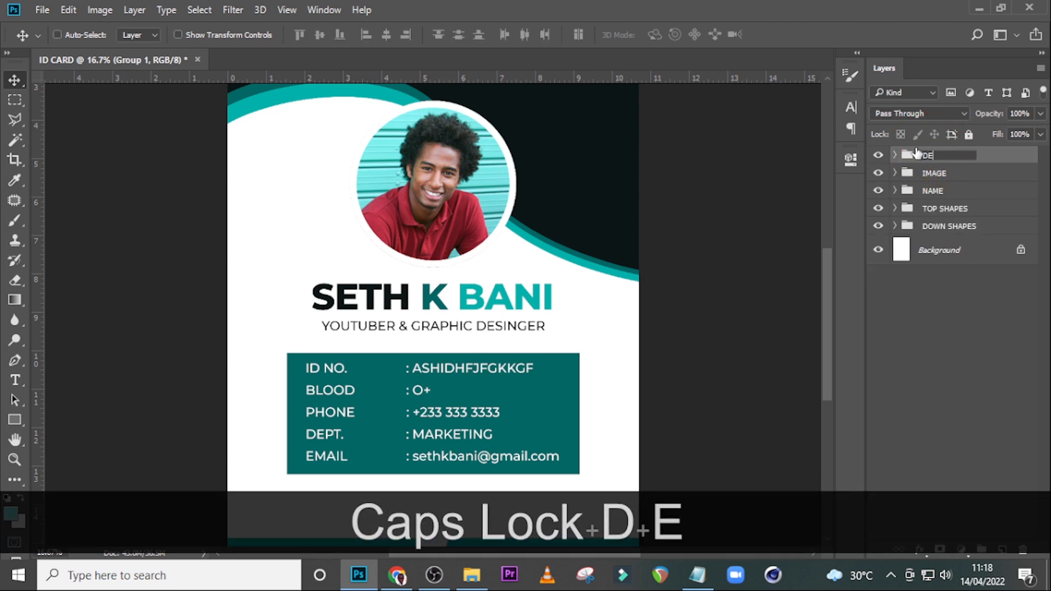
pyautogui.write('TAILS')
pyautogui.press('Return')
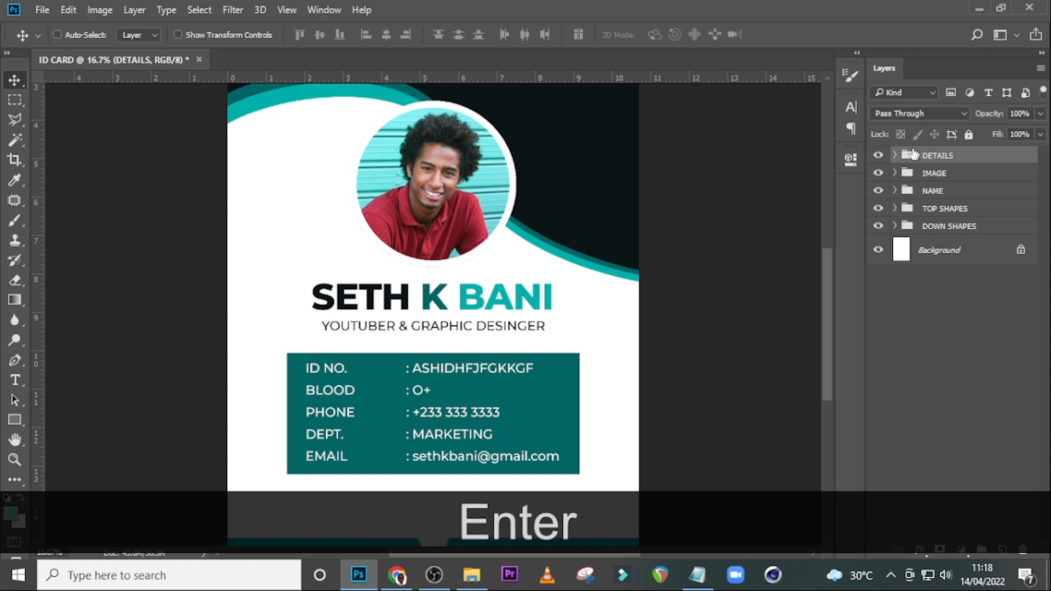
# Duplicate the teal rectangle layer inside the DETAILS group.
pyautogui.click(895, 155)
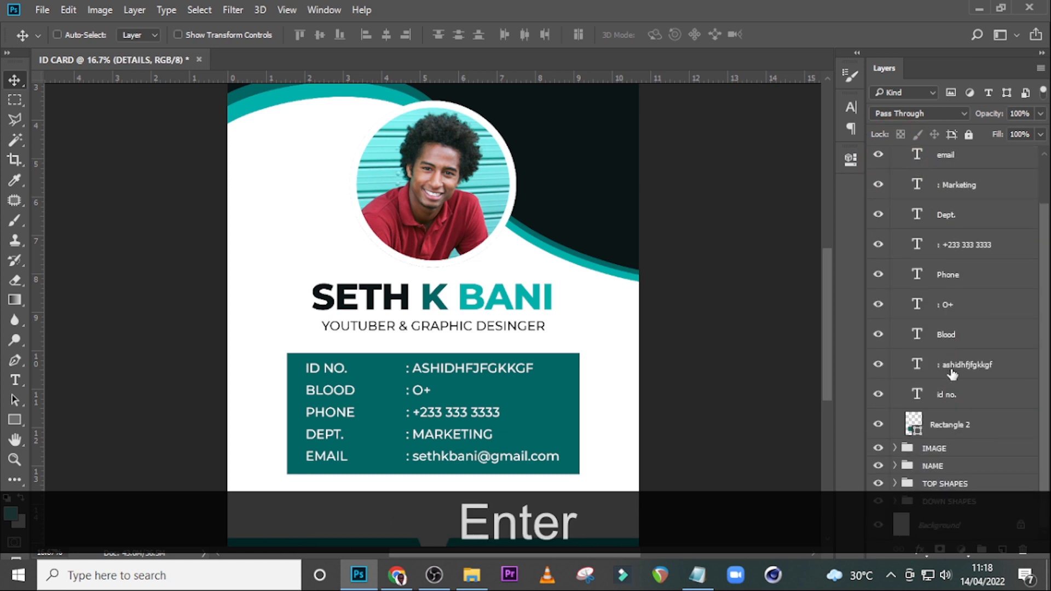
pyautogui.click(974, 433)
pyautogui.hotkey('ctrl', 'j')
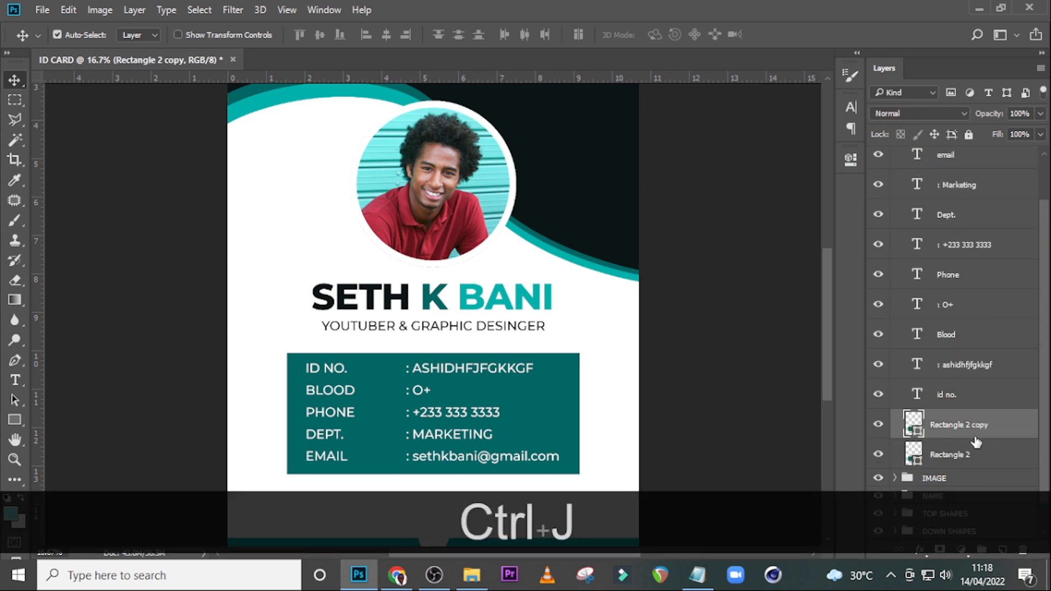
# Recolour the lower rectangle, Rectangle 2, with the header's near-black colour 030f0f.
pyautogui.click(943, 463)
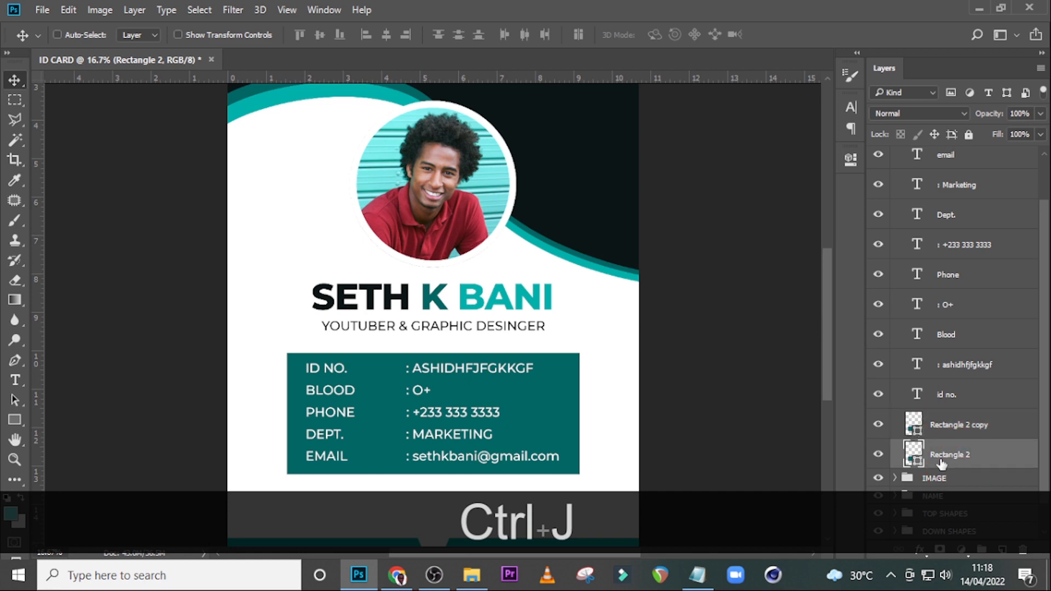
pyautogui.doubleClick(912, 454)
pyautogui.click(541, 181)
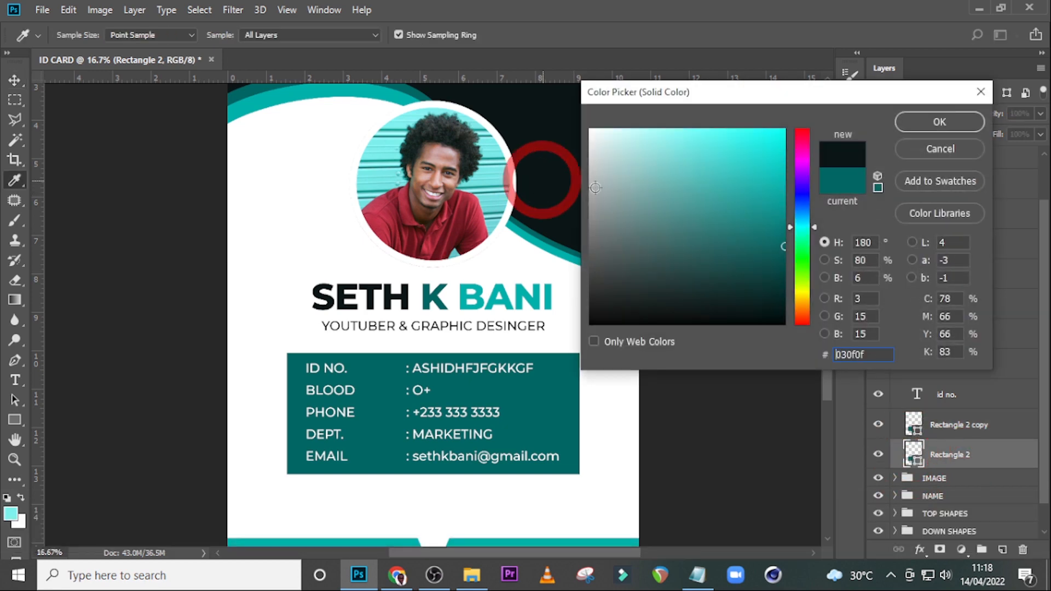
pyautogui.click(911, 120)
pyautogui.press('v')
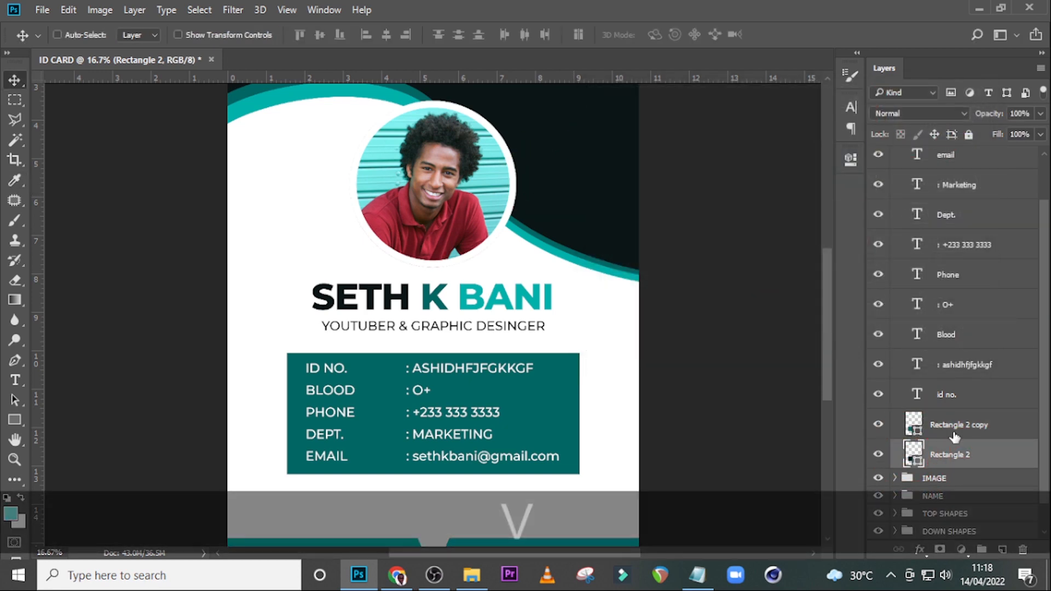
# Offset the dark rectangle slightly down and right as a shadow behind the teal box, and collapse the DETAILS group.
pyautogui.press('Down')
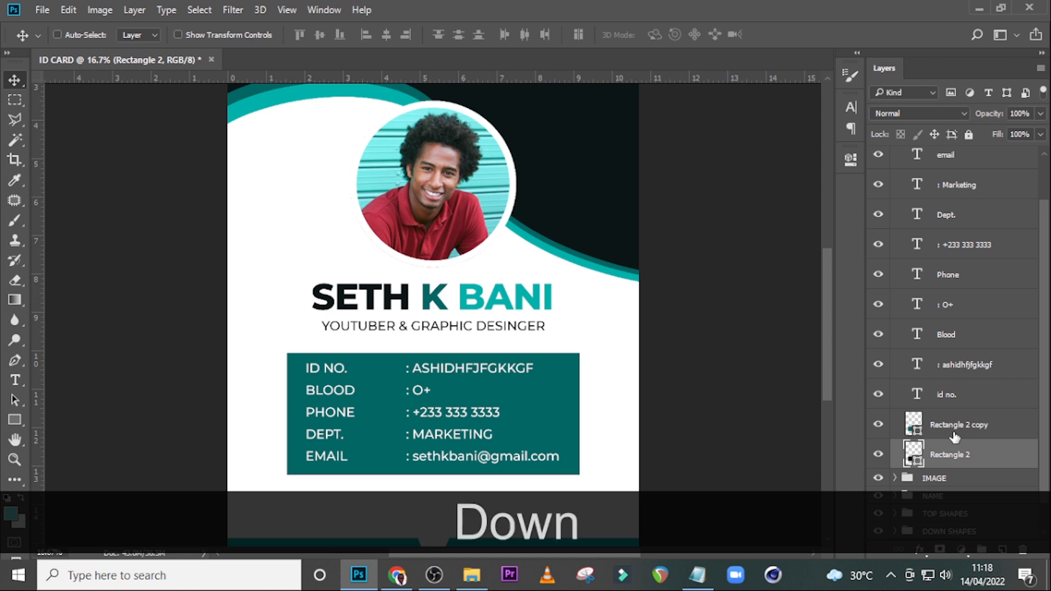
pyautogui.press('Down')
pyautogui.press('Right')
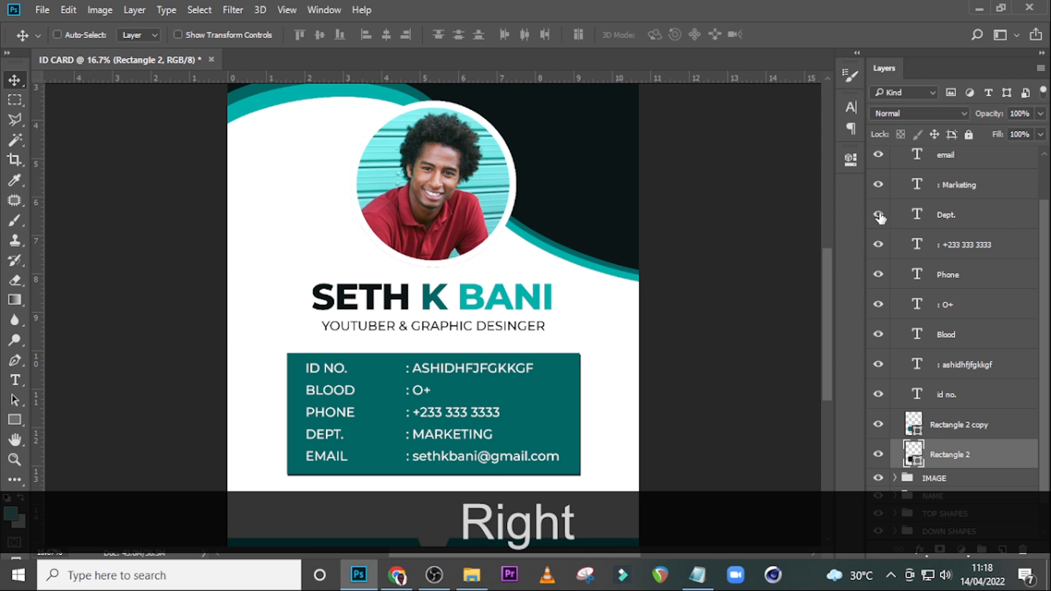
pyautogui.scroll(2, 930, 198)
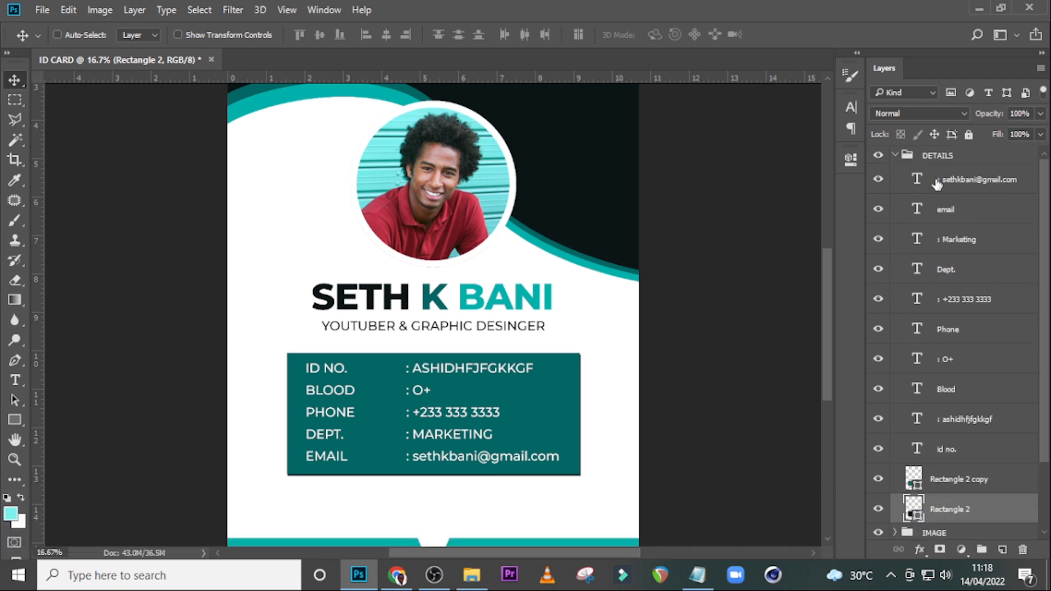
pyautogui.click(895, 156)
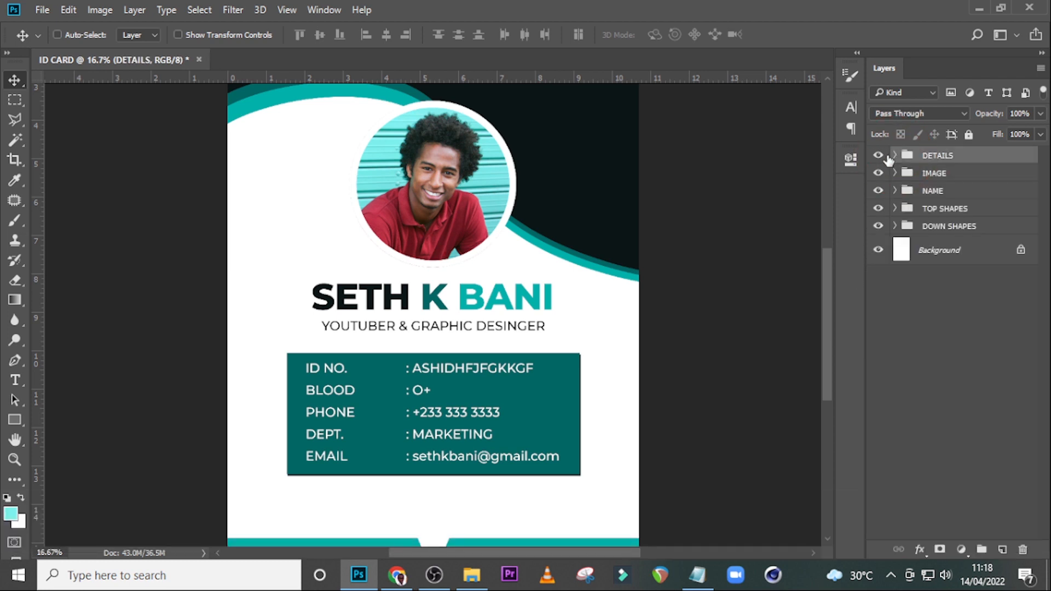
# Add a text layer in the dark header above the wave containing "skb" copied from the 110.txt notes.
pyautogui.scroll(4, 421, 247)
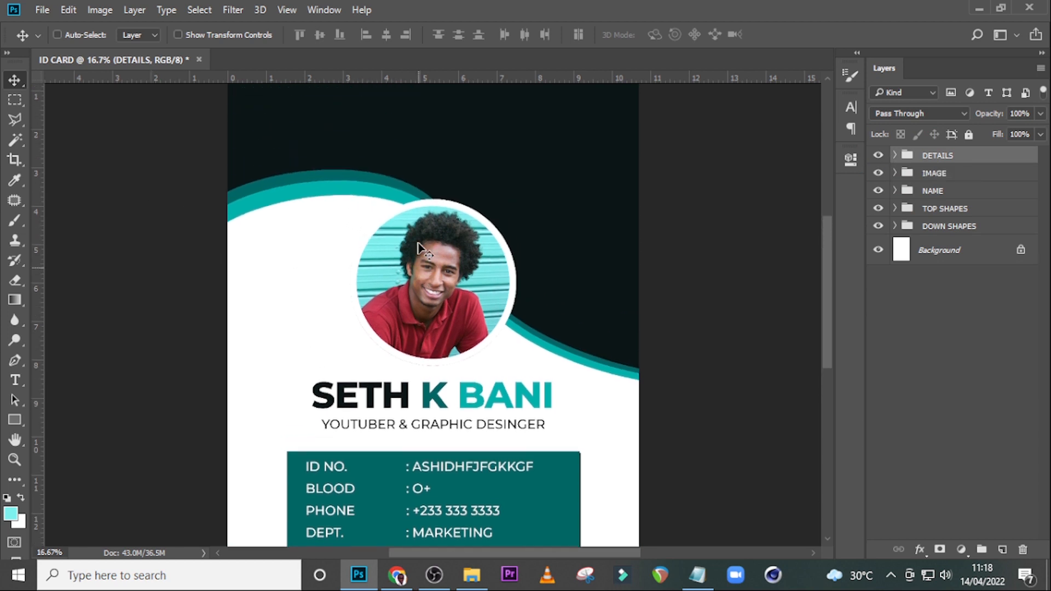
pyautogui.press('t')
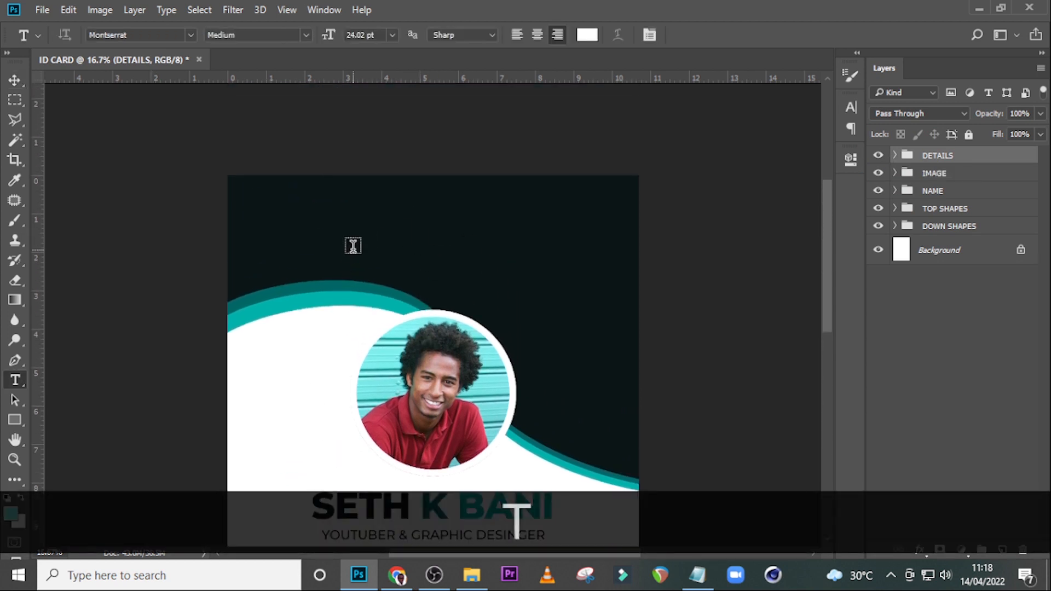
pyautogui.click(353, 250)
pyautogui.click(697, 575)
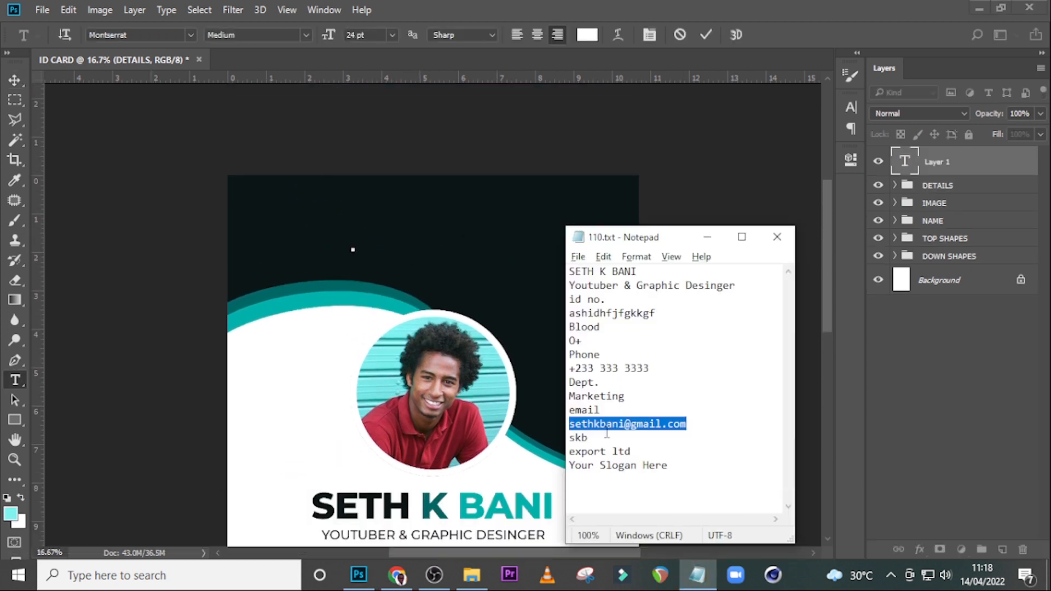
pyautogui.moveTo(604, 438); pyautogui.dragTo(569, 438)
pyautogui.hotkey('ctrl', 'c')
pyautogui.click(556, 8)
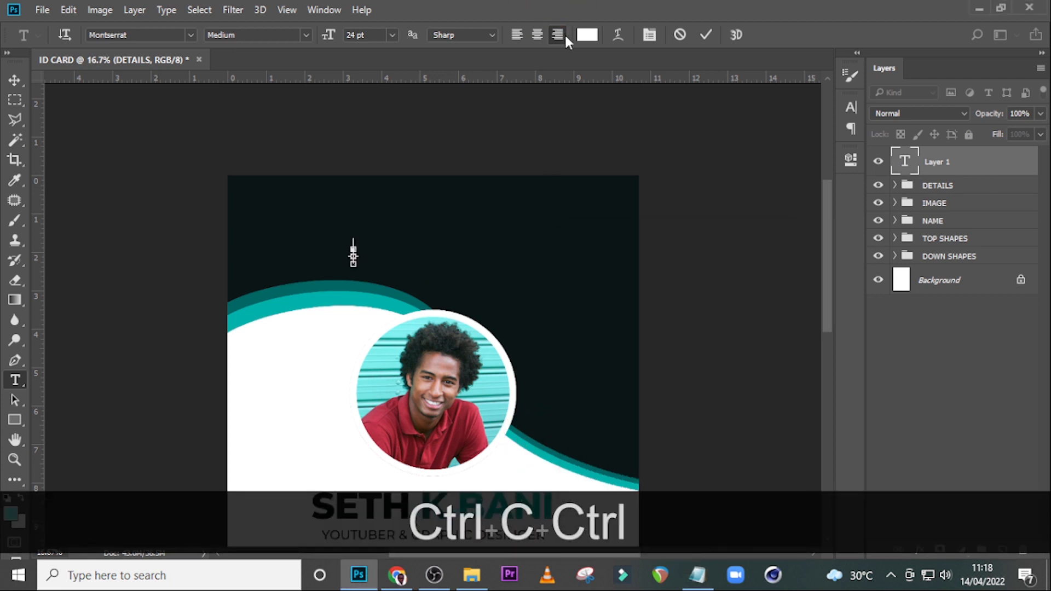
pyautogui.hotkey('ctrl', 'v')
pyautogui.click(921, 164)
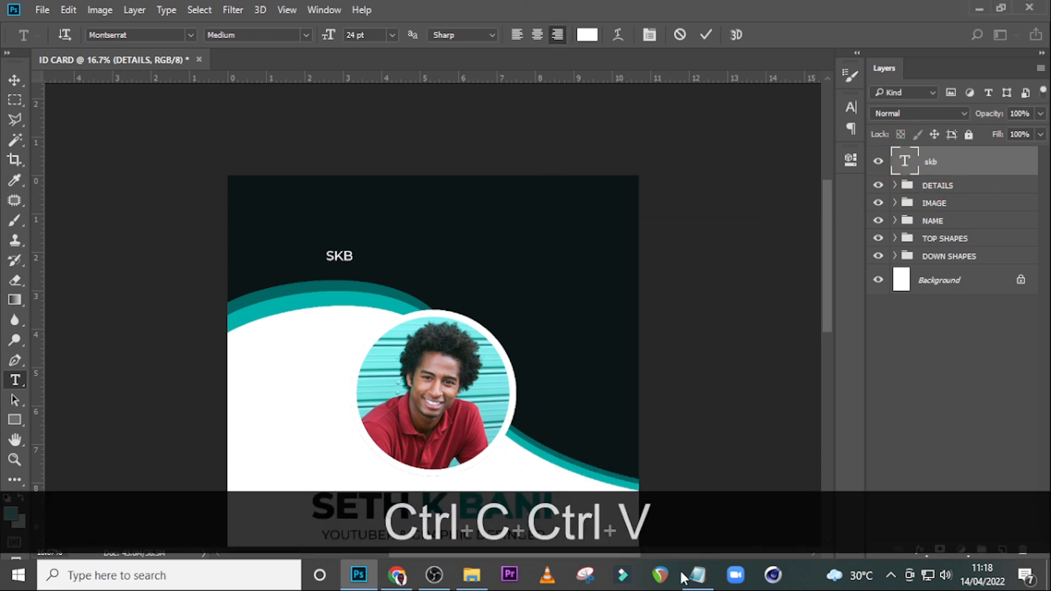
# Set the SKB text to the Black weight of Montserrat at 45 pt.
pyautogui.click(849, 107)
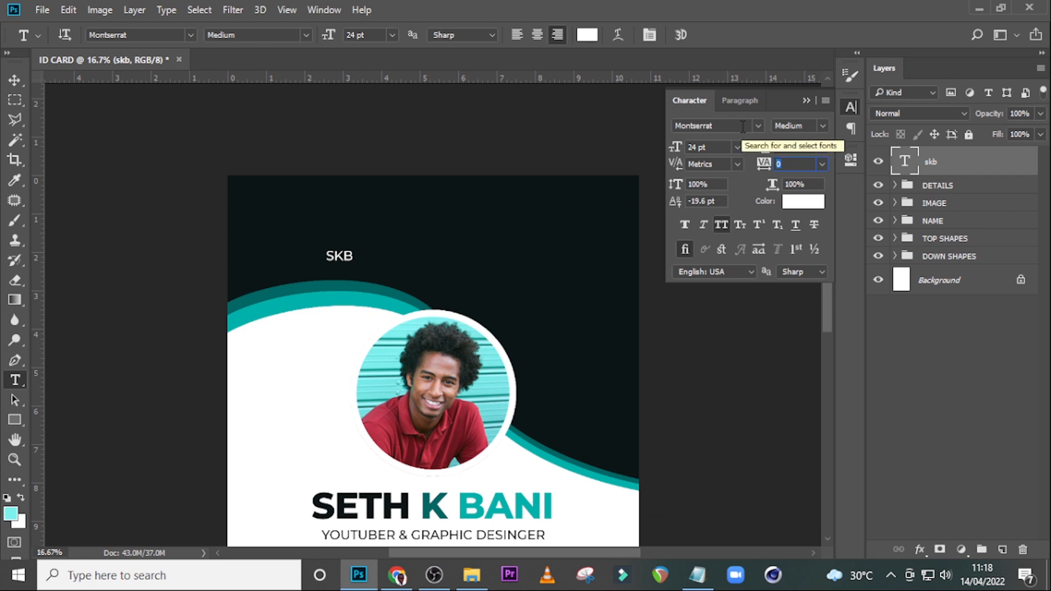
pyautogui.click(821, 125)
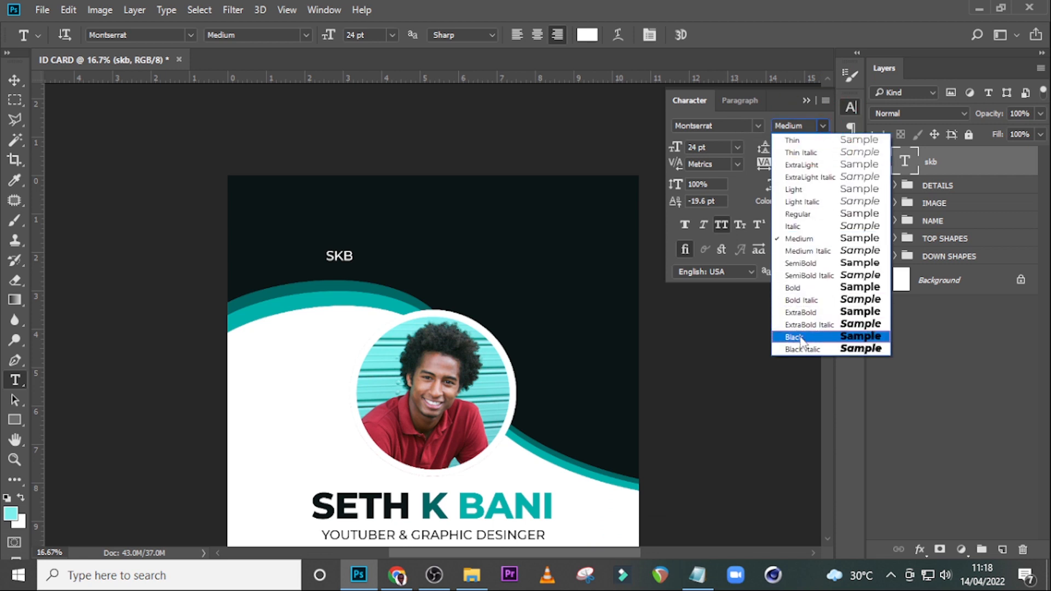
pyautogui.click(801, 338)
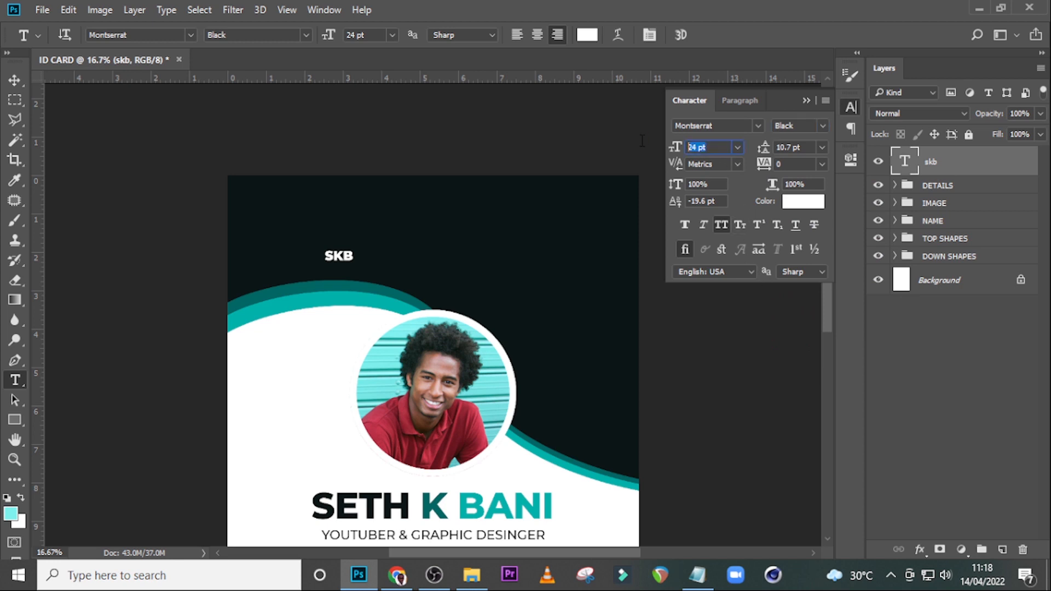
pyautogui.write('45')
pyautogui.press('Return')
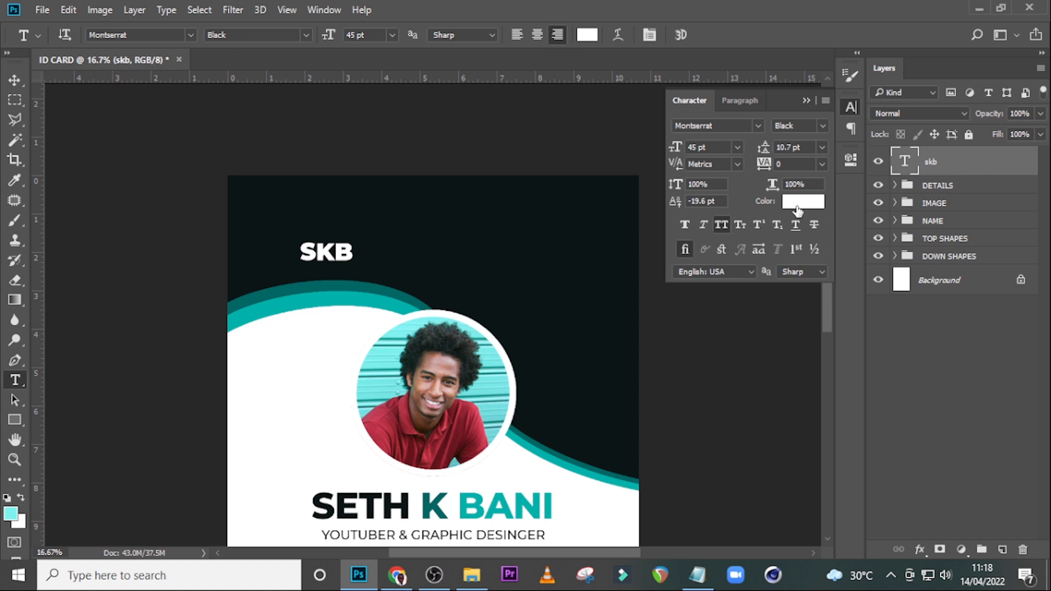
# Move the SKB text up and to the right within the dark header and show the guides.
pyautogui.click(932, 167)
pyautogui.press('v')
pyautogui.moveTo(345, 262); pyautogui.dragTo(375, 245)
pyautogui.hotkey('ctrl', 'h')
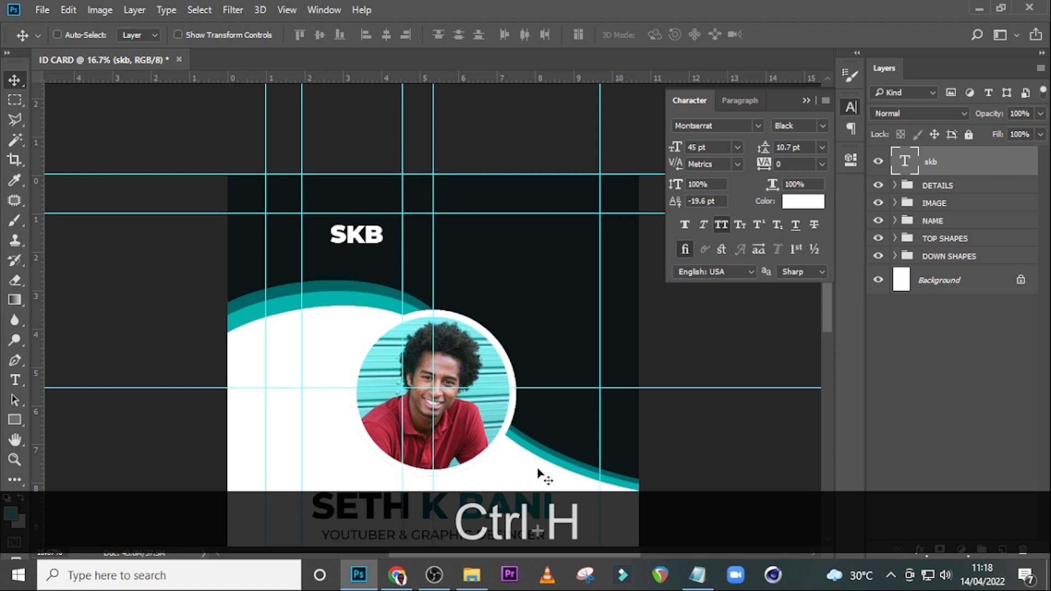
# Duplicate the SKB text layer, replace its text with "export ltd" copied from the 110.txt notes, and place it to the right of SKB.
pyautogui.click(697, 575)
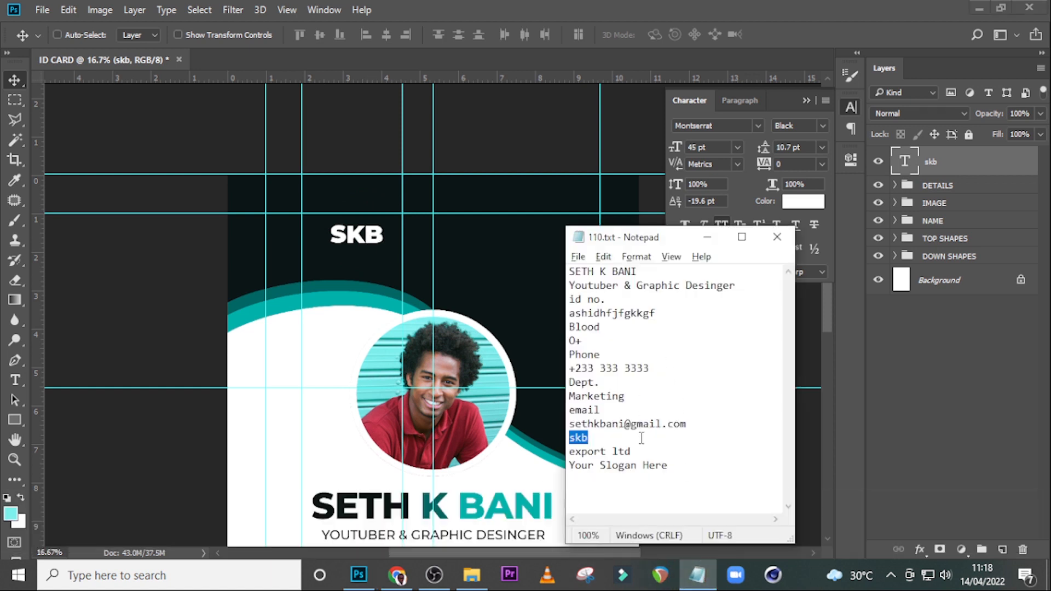
pyautogui.moveTo(642, 450); pyautogui.dragTo(532, 453)
pyautogui.hotkey('ctrl', 'c')
pyautogui.click(977, 171)
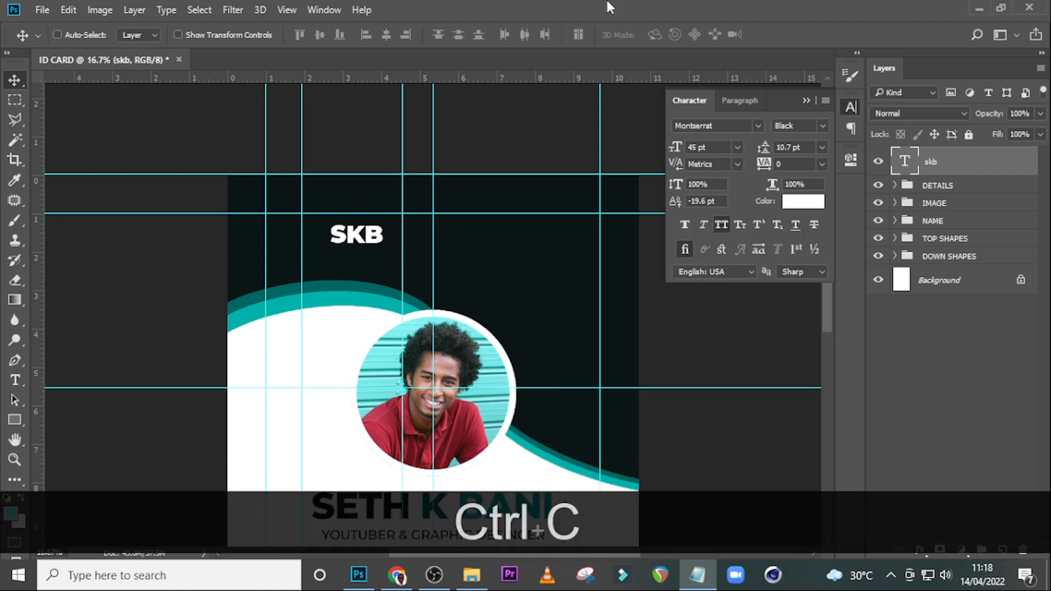
pyautogui.hotkey('ctrl', 'j')
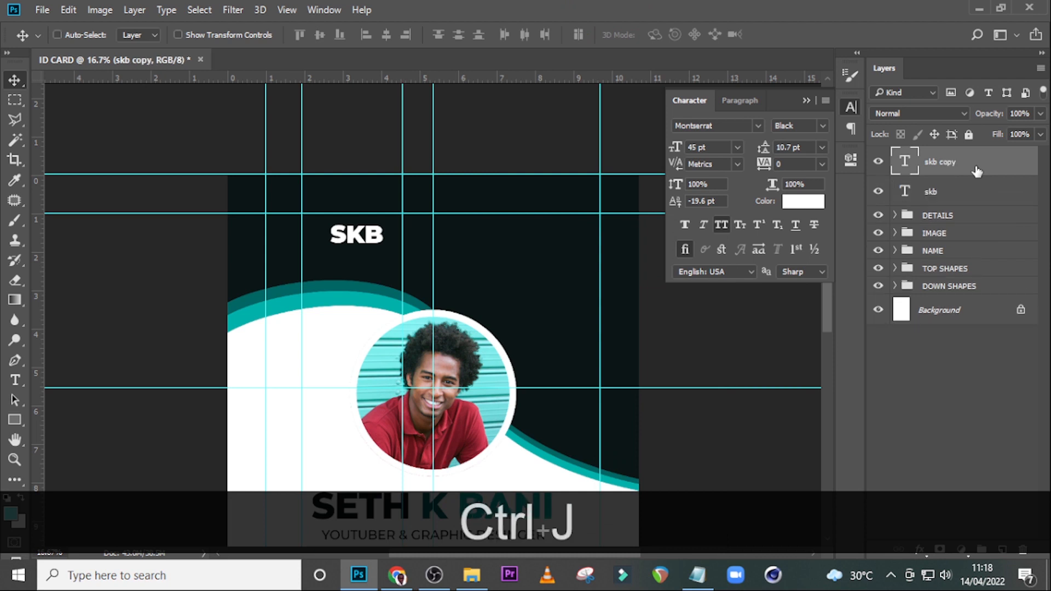
pyautogui.moveTo(373, 237); pyautogui.dragTo(433, 237)
pyautogui.doubleClick(902, 163)
pyautogui.hotkey('ctrl', 'v')
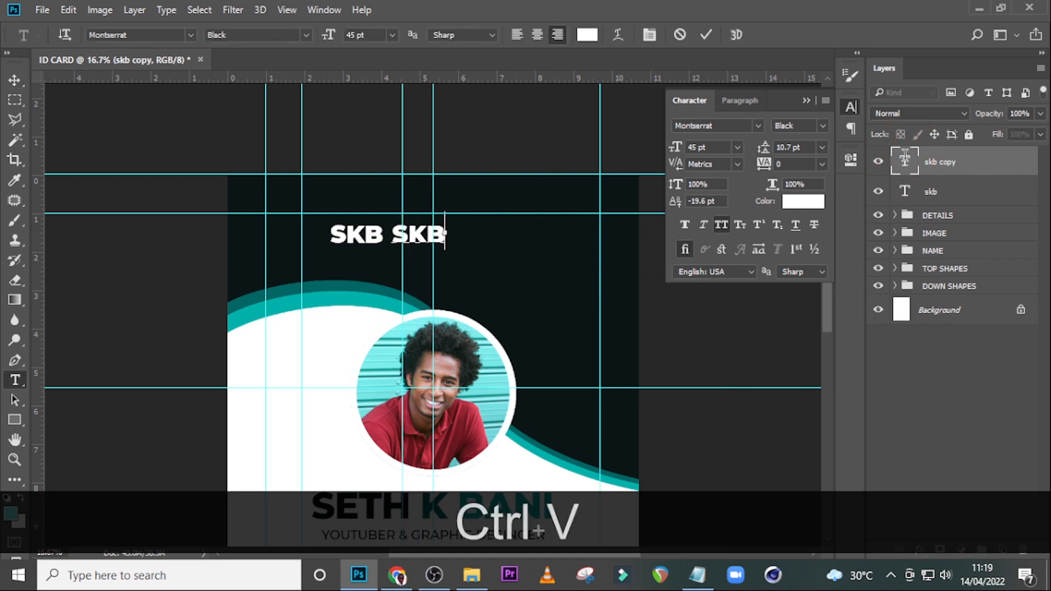
pyautogui.moveTo(375, 239); pyautogui.dragTo(485, 236)
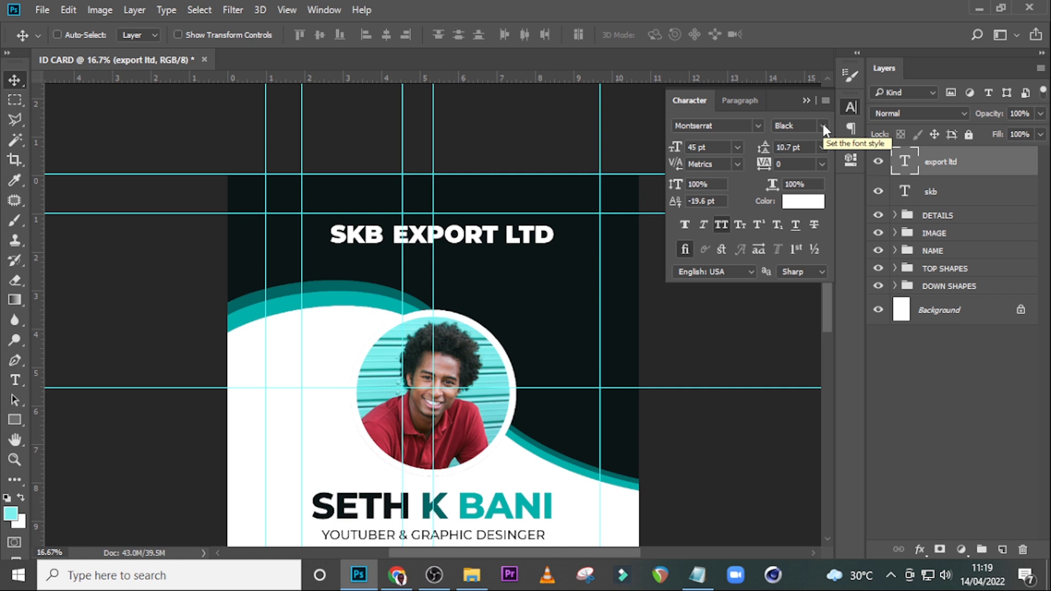
# Set the EXPORT LTD text to the Medium weight of Montserrat and nudge it left, closer to SKB.
pyautogui.click(824, 126)
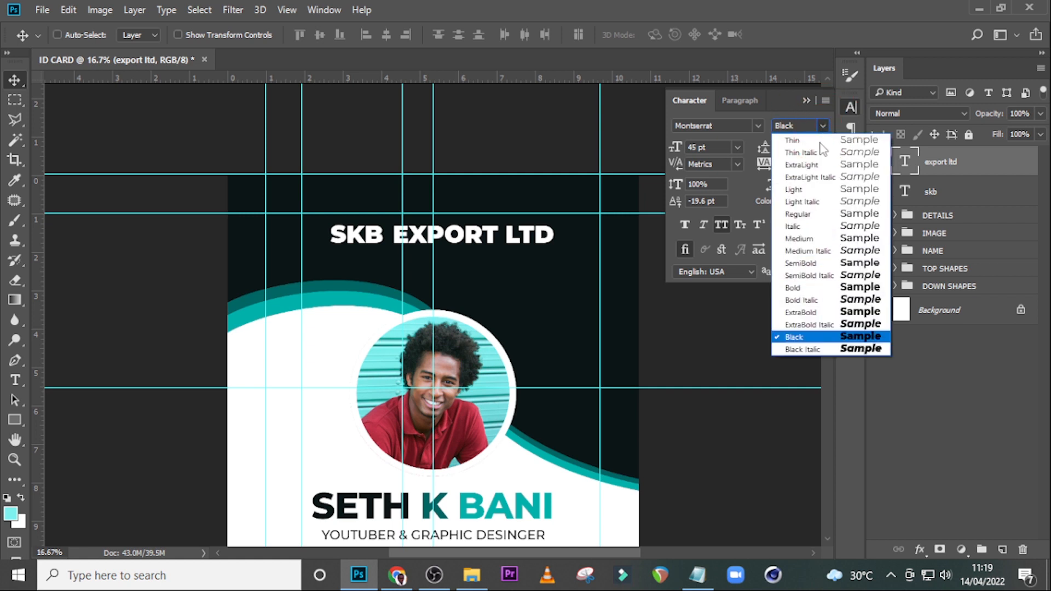
pyautogui.click(799, 239)
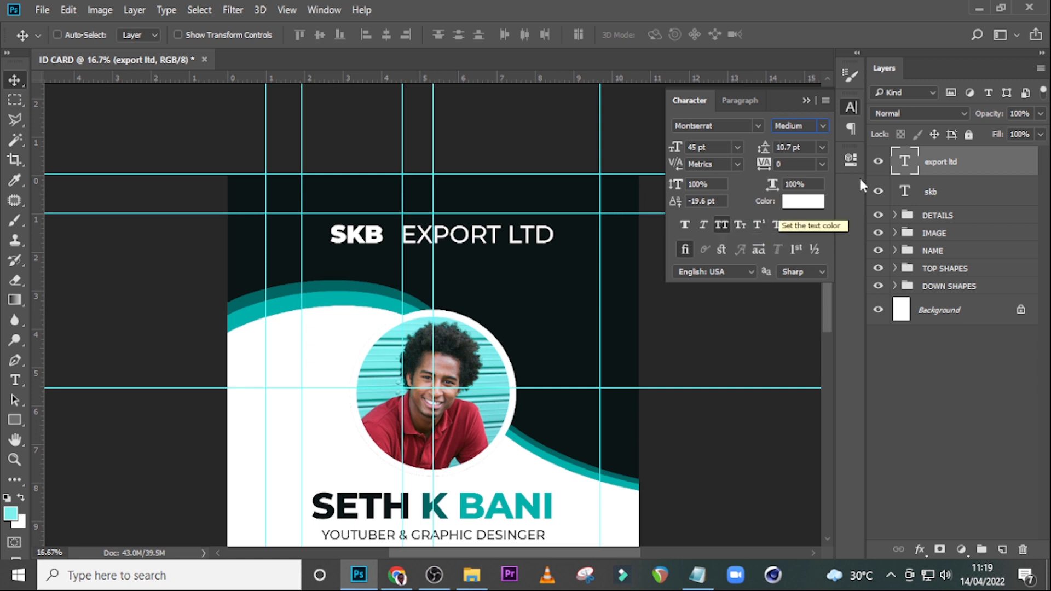
pyautogui.press('Left')
pyautogui.press('Left')
pyautogui.press('Left')
pyautogui.press('Left')
pyautogui.press('Left')
pyautogui.press('Left')
pyautogui.press('Left')
pyautogui.press('Left')
pyautogui.press('Left')
pyautogui.press('Left')
pyautogui.press('Left')
pyautogui.press('Left')
pyautogui.press('Left')
pyautogui.press('Left')
pyautogui.press('Left')
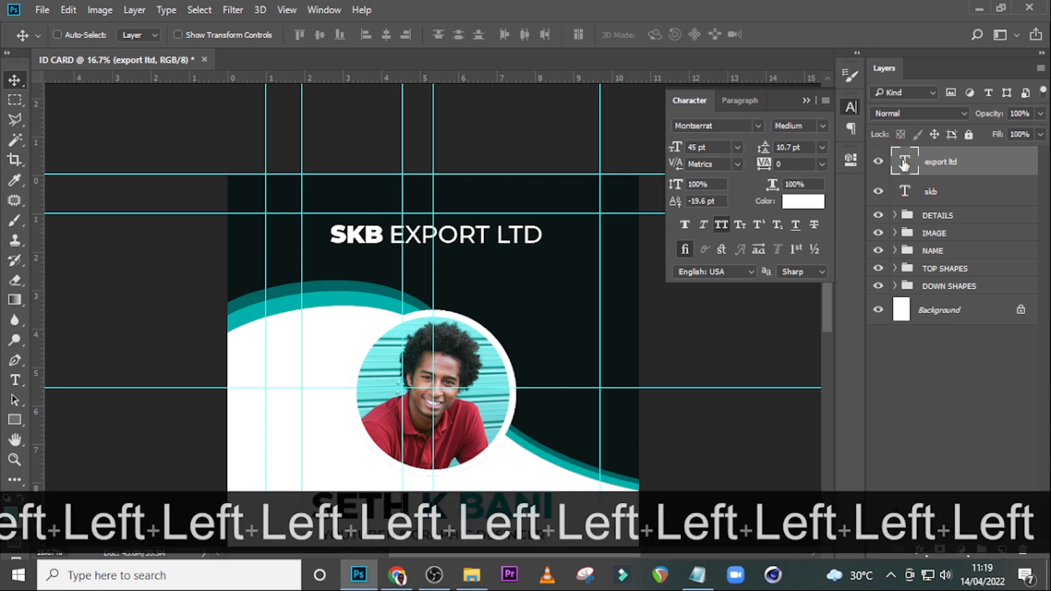
# Centre the SKB and EXPORT LTD text layers together on the card's vertical centre guide.
pyautogui.keyDown('ctrl'); pyautogui.click(933, 192); pyautogui.keyUp('ctrl')
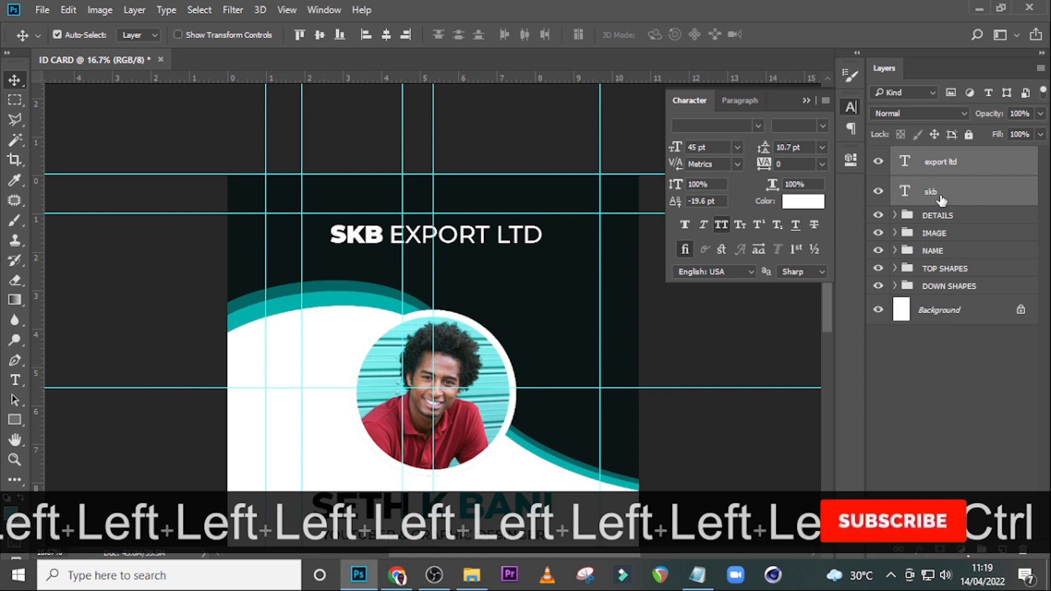
pyautogui.hotkey('ctrl', 't')
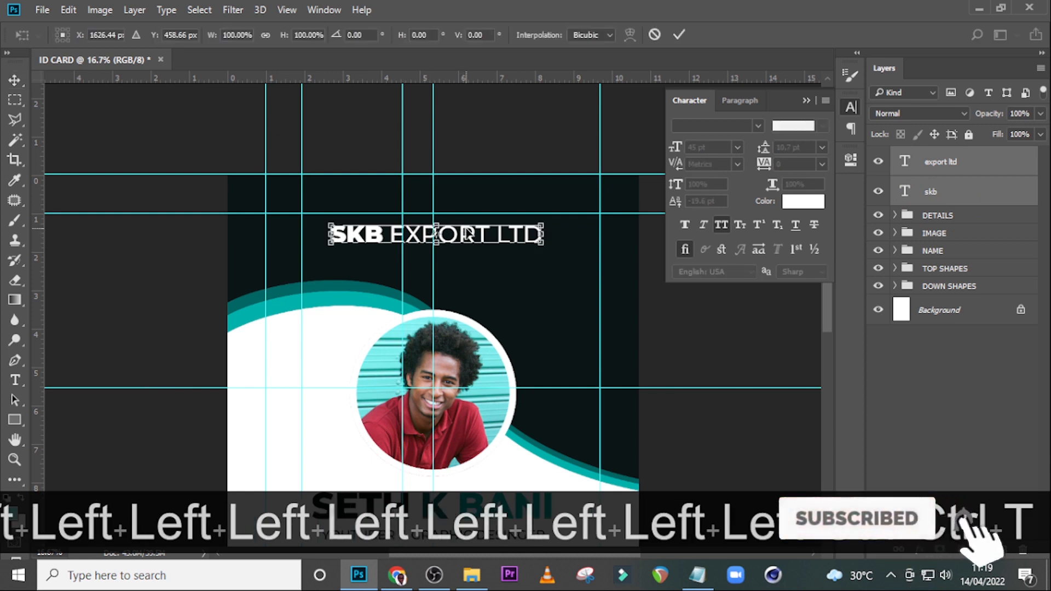
pyautogui.press('Left')
pyautogui.press('Left')
pyautogui.press('Left')
pyautogui.press('Left')
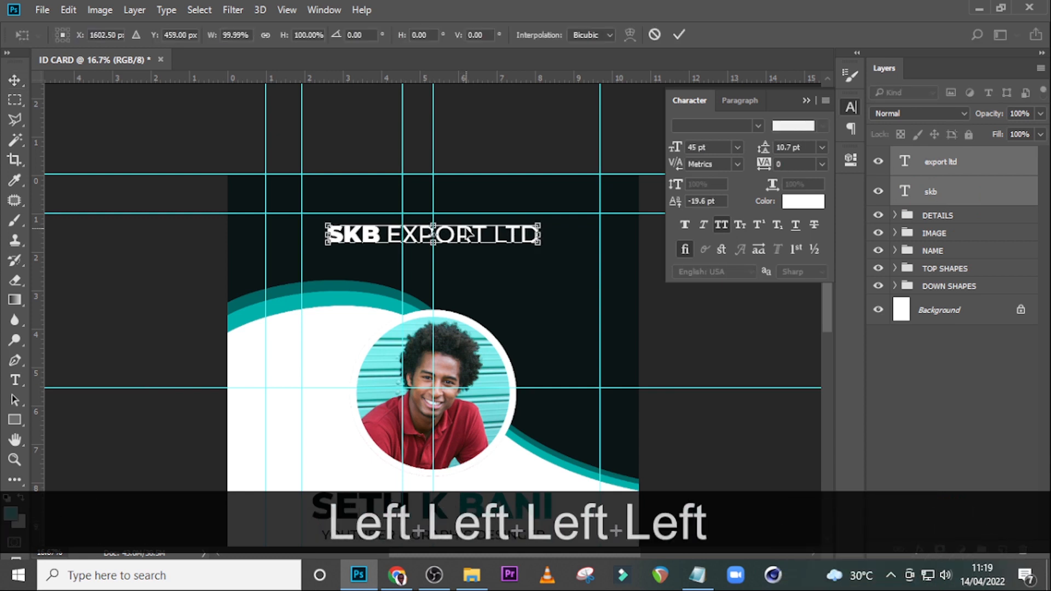
pyautogui.press('Return')
pyautogui.press('shift')
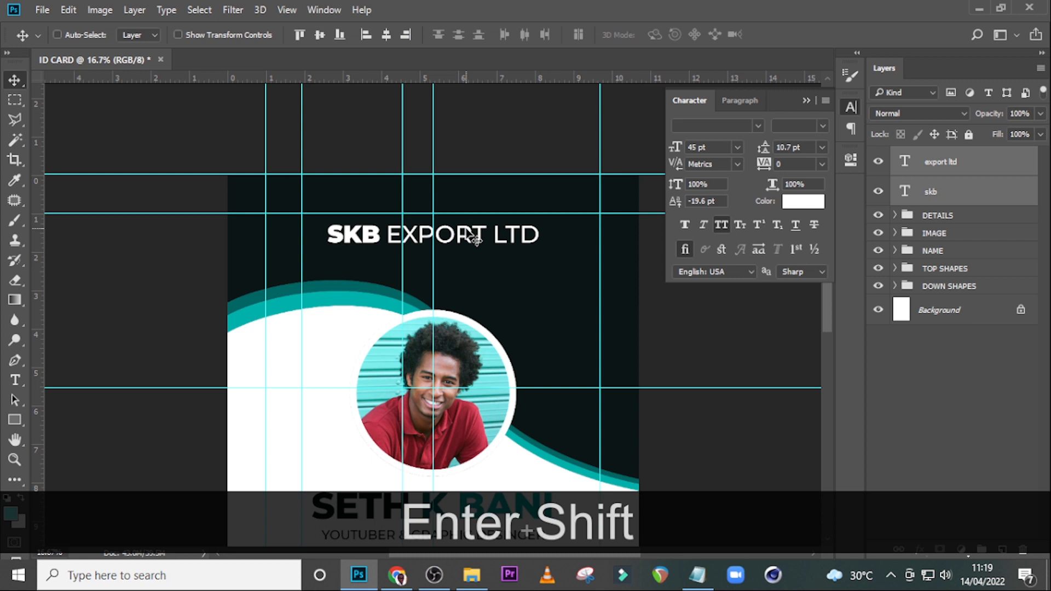
# Duplicate the EXPORT LTD layer just below the company name and replace its text with "Your Slogan Here" from the notes.
pyautogui.hotkey('ctrl', 'j')
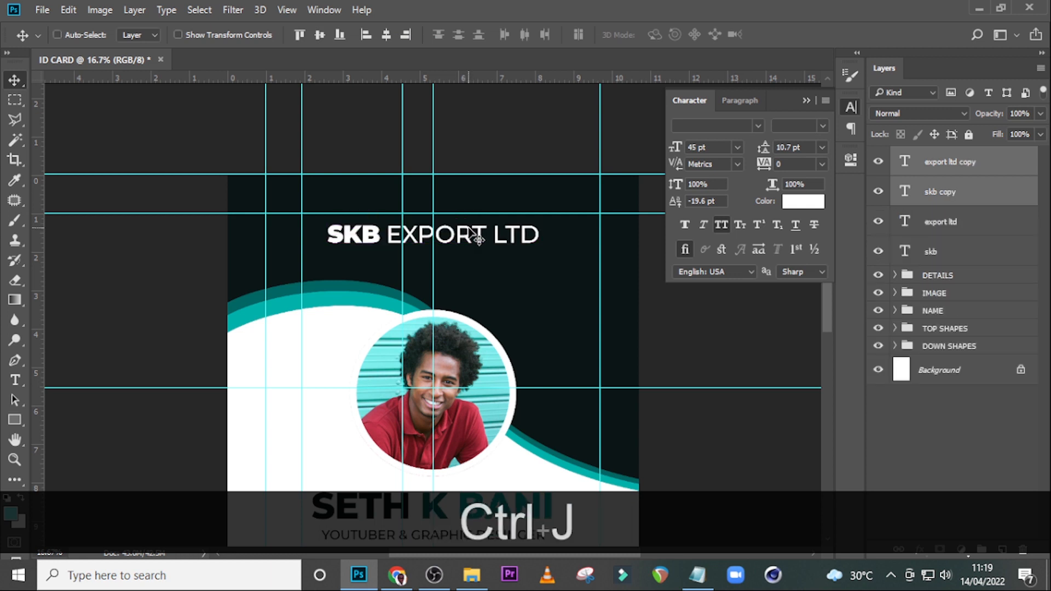
pyautogui.hotkey('ctrl', 'z')
pyautogui.click(936, 161)
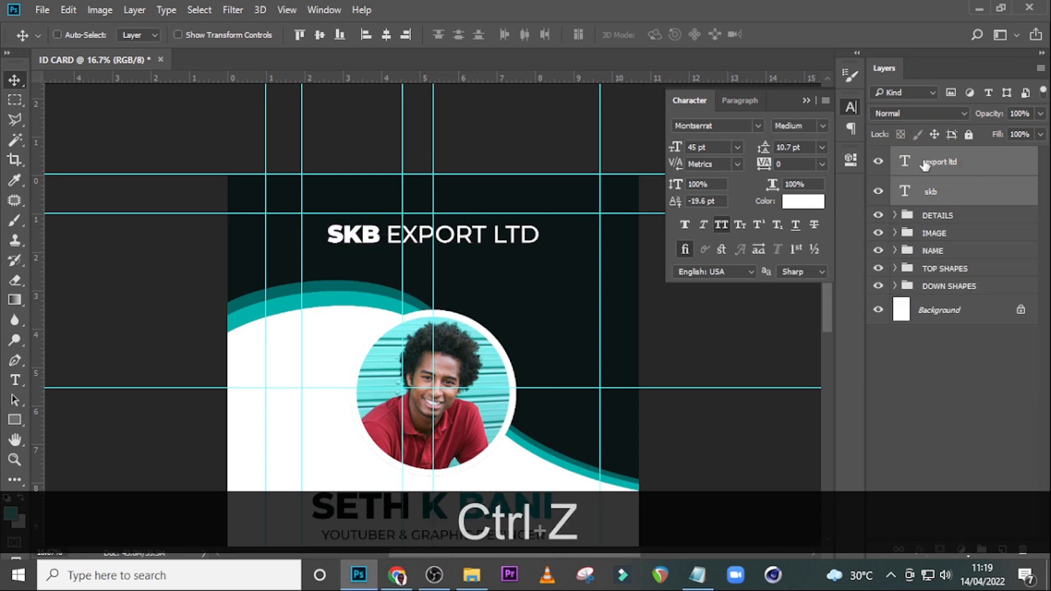
pyautogui.hotkey('ctrl', 'j')
pyautogui.moveTo(484, 230); pyautogui.dragTo(482, 252)
pyautogui.click(699, 576)
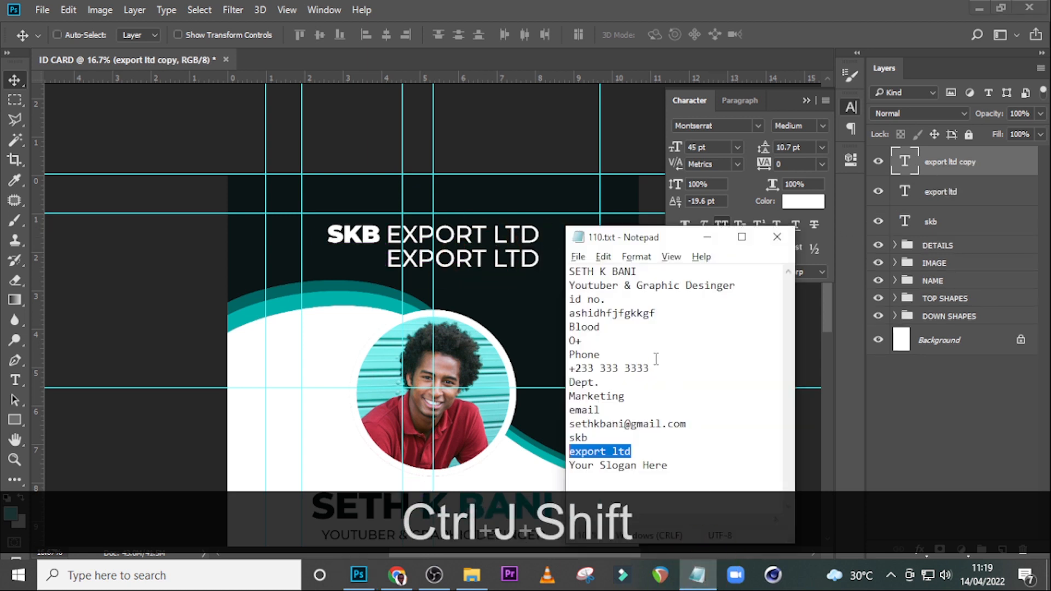
pyautogui.moveTo(669, 466); pyautogui.dragTo(564, 466)
pyautogui.hotkey('ctrl', 'c')
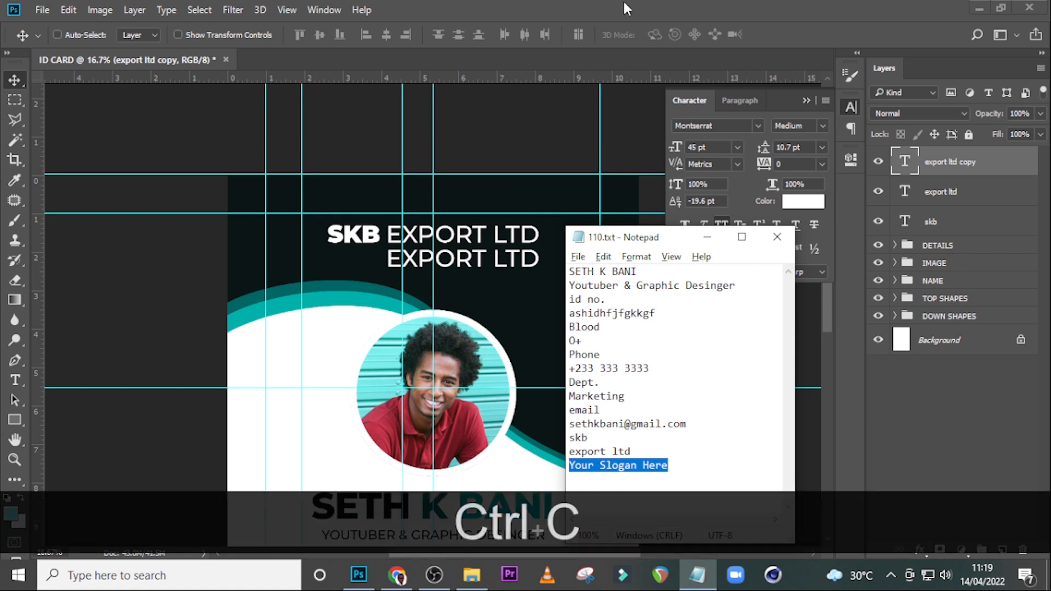
pyautogui.click(623, 8)
pyautogui.doubleClick(908, 164)
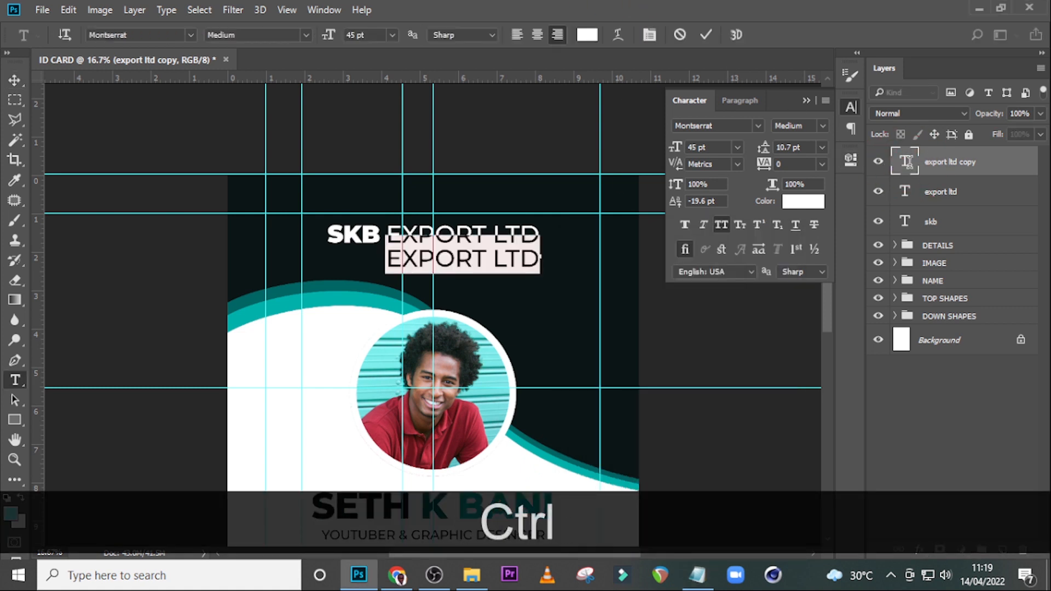
pyautogui.hotkey('ctrl', 'v')
pyautogui.click(908, 164)
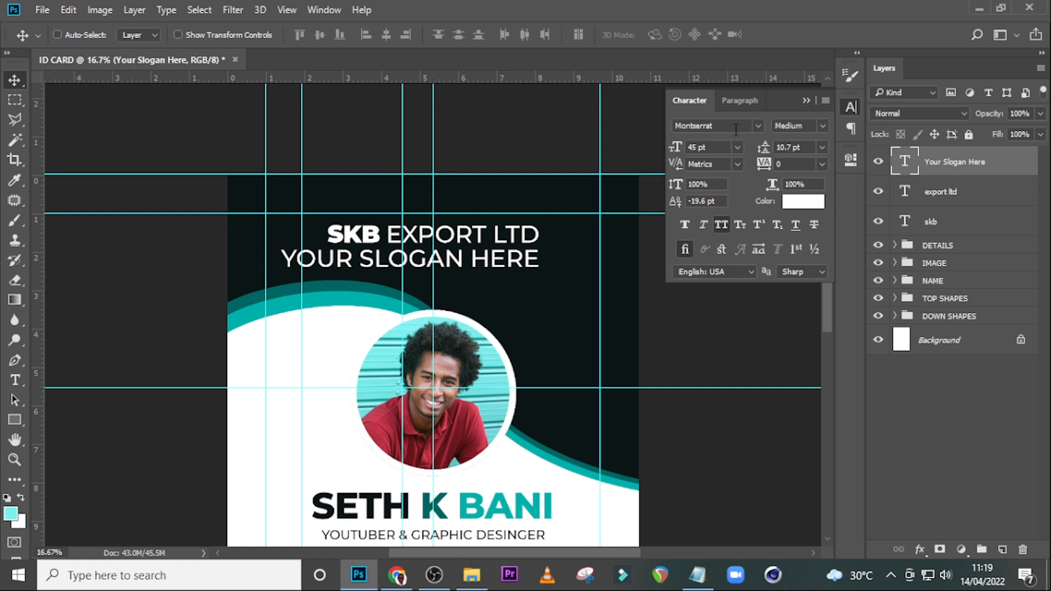
# Set the size of the slogan text to 24 pt.
pyautogui.click(658, 149)
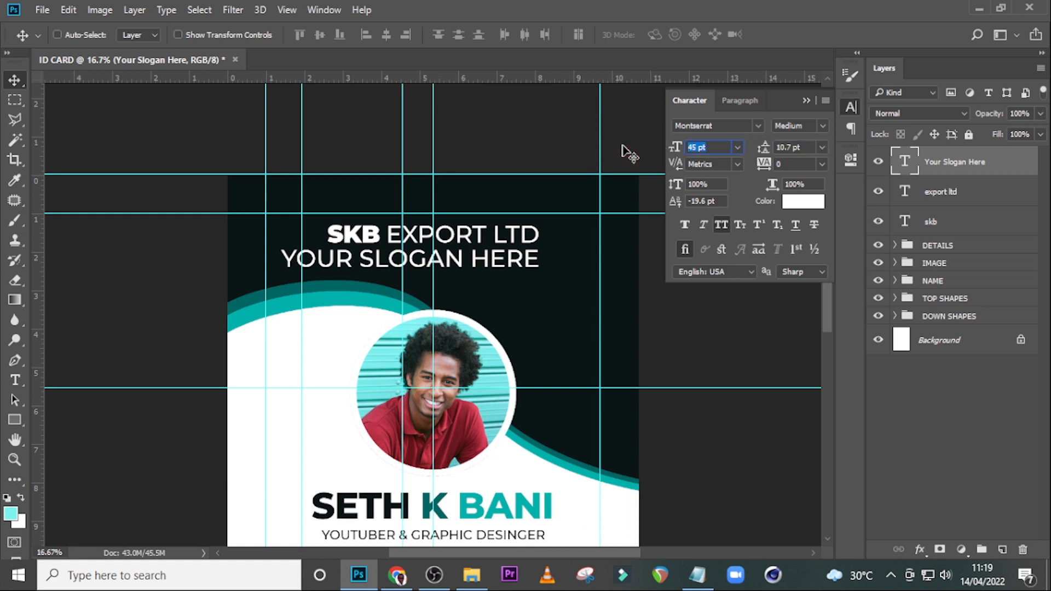
pyautogui.write('24')
pyautogui.press('Return')
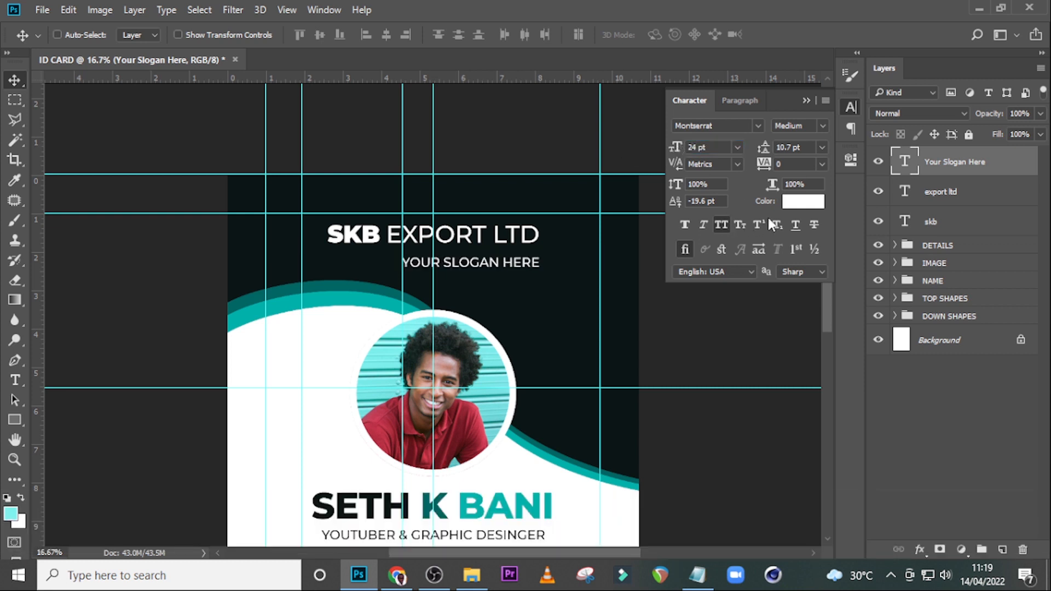
# Centre the slogan on the vertical centre guide and move it up close beneath the company name.
pyautogui.hotkey('ctrl', 't')
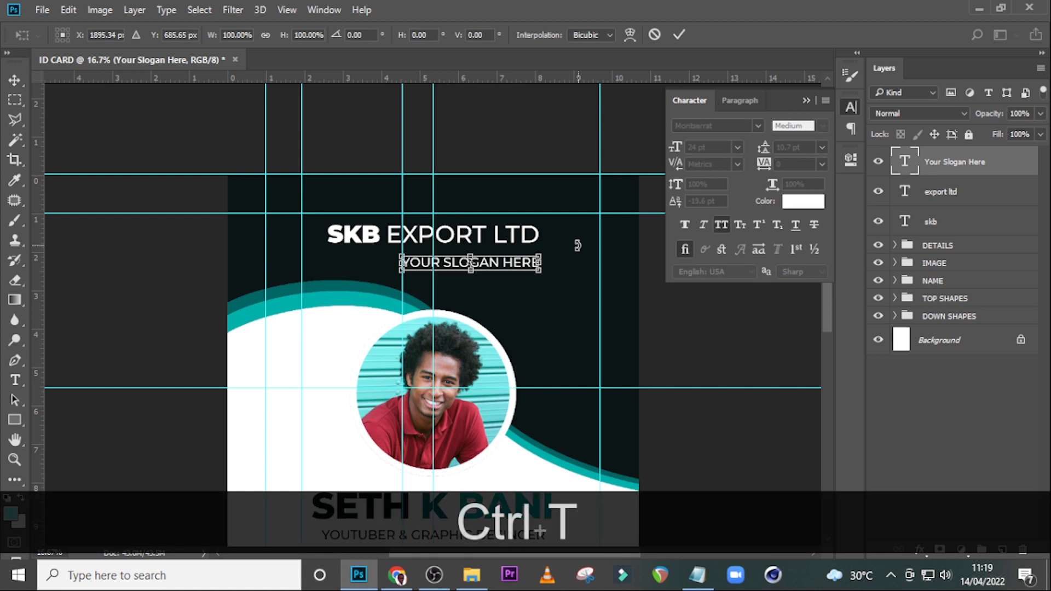
pyautogui.moveTo(487, 261)
pyautogui.mouseDown()
pyautogui.moveTo(389, 261)
pyautogui.moveTo(469, 251)
pyautogui.mouseUp()
pyautogui.press('Left')
pyautogui.press('Left')
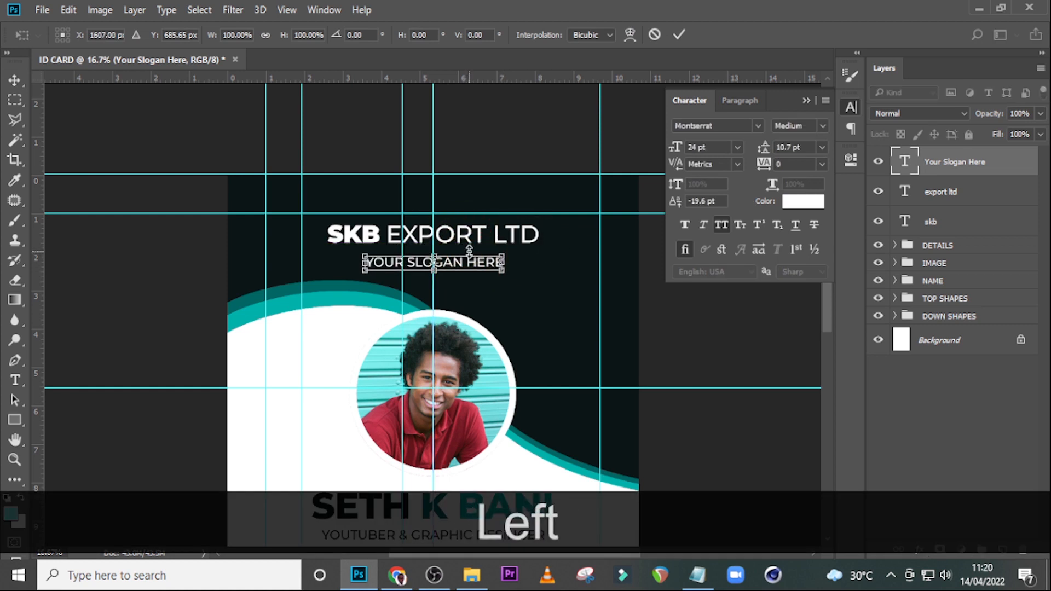
pyautogui.hotkey('shift', 'Up')
pyautogui.hotkey('shift', 'Up')
pyautogui.hotkey('shift', 'Up')
pyautogui.hotkey('shift', 'Up')
pyautogui.press('Return')
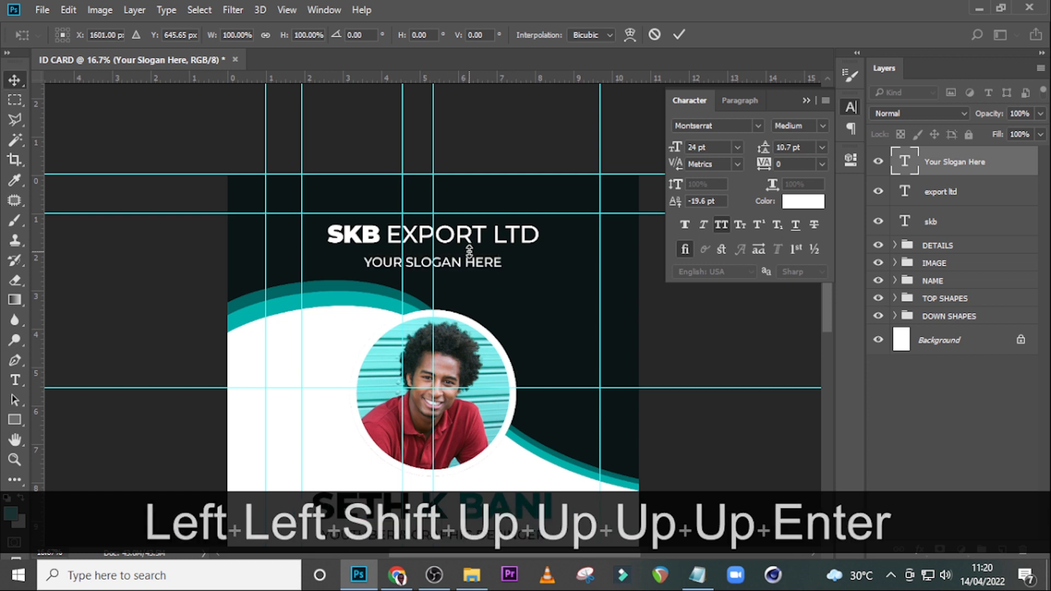
pyautogui.press('Up')
pyautogui.press('Up')
pyautogui.press('Down')
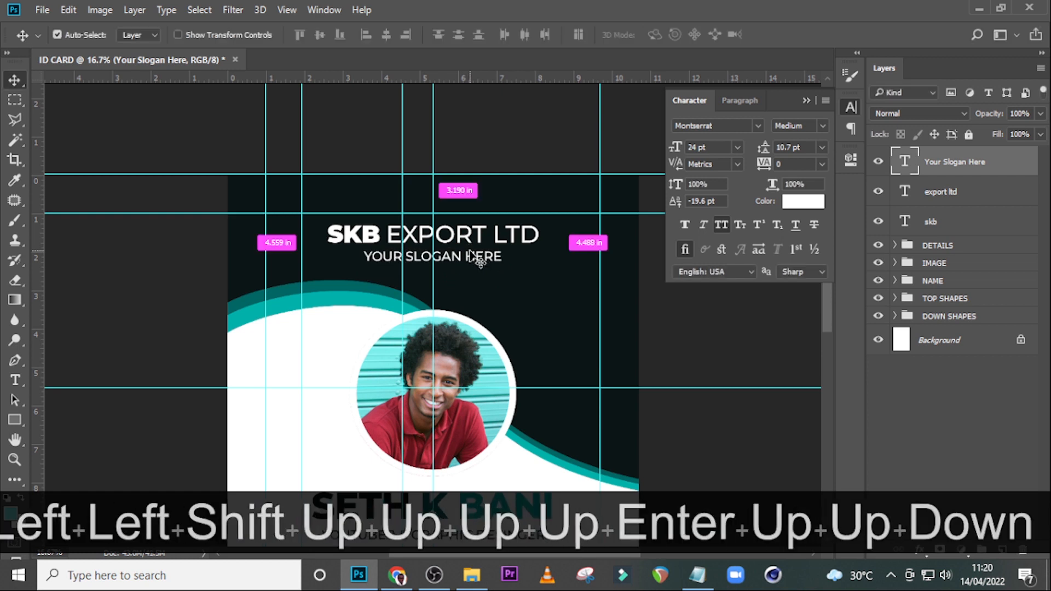
# Hide the guides, fine-tune the slogan's vertical position, and collapse the Character settings.
pyautogui.hotkey('ctrl', ';')
pyautogui.hotkey('ctrl', 'h')
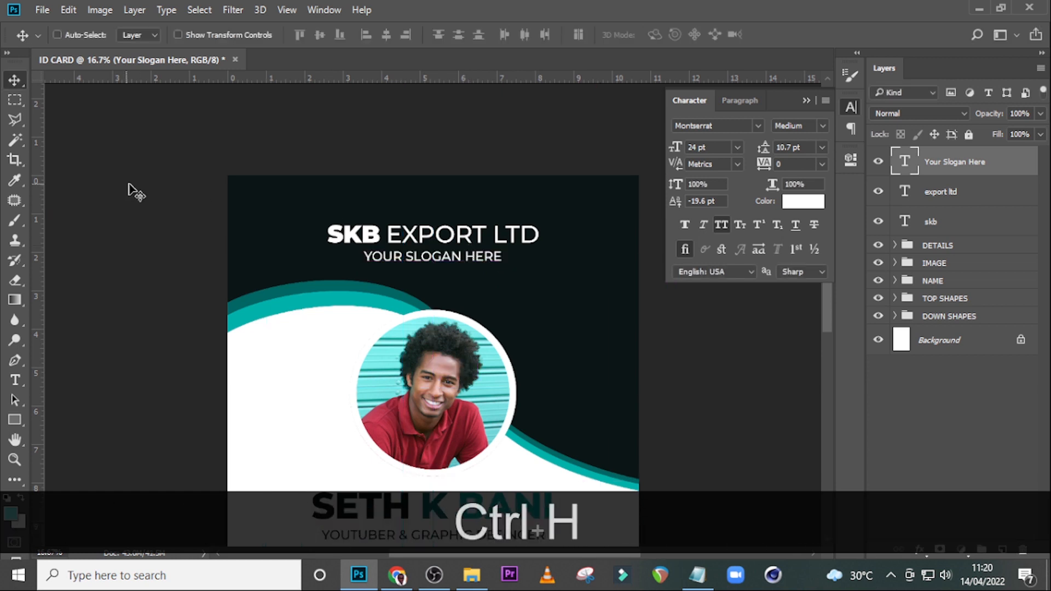
pyautogui.scroll(-3, 295, 216)
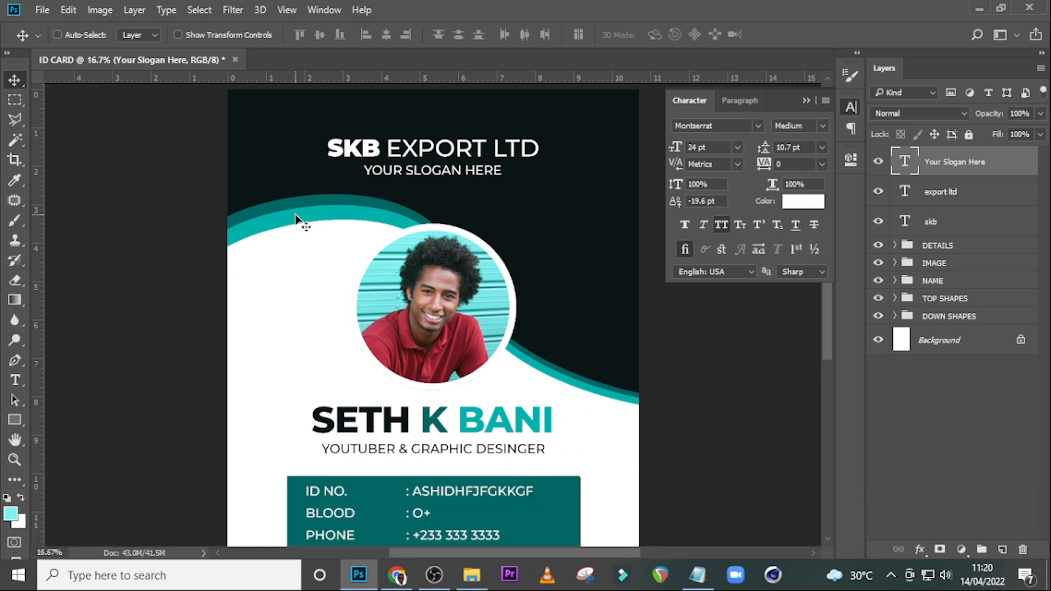
pyautogui.press('Down')
pyautogui.press('Down')
pyautogui.press('Up')
pyautogui.press('Up')
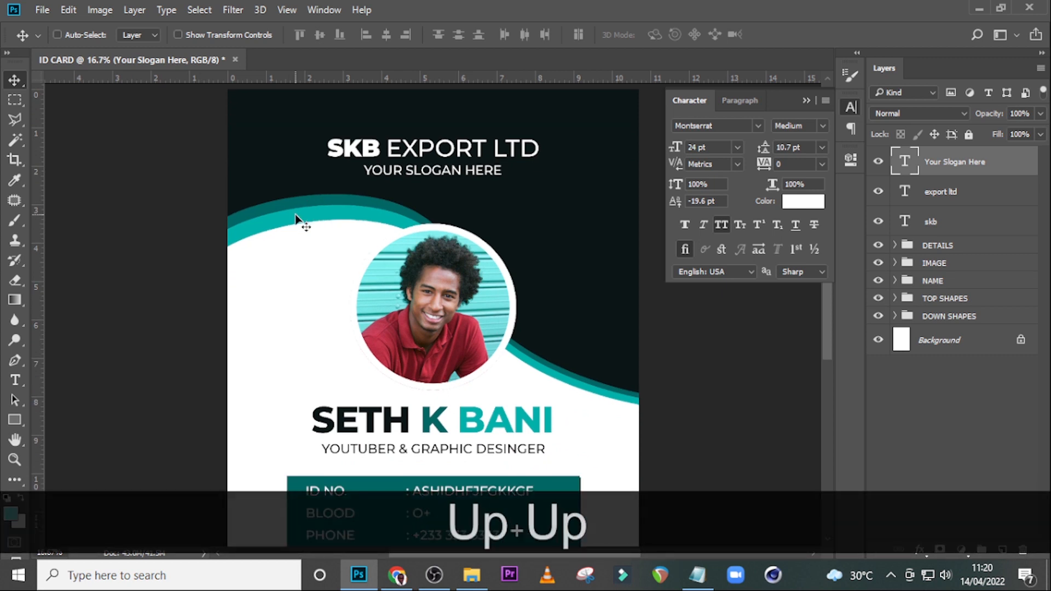
pyautogui.click(803, 99)
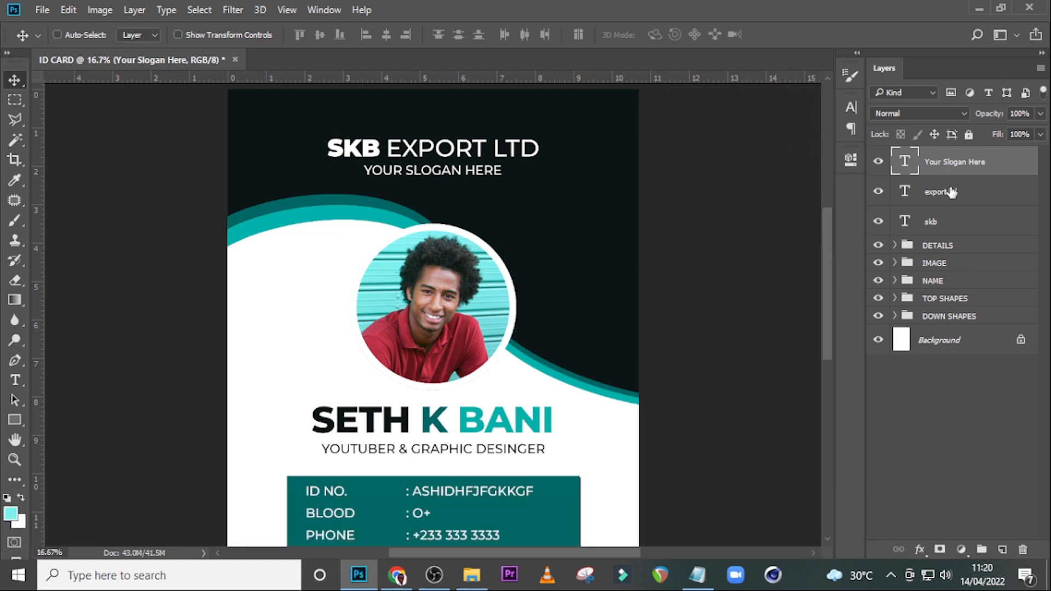
# Enlarge the TOP SHAPES group to about 114% and rotate it about -5.6° so the wave drops lower behind the header text.
pyautogui.click(935, 302)
pyautogui.click(878, 297)
pyautogui.click(878, 297)
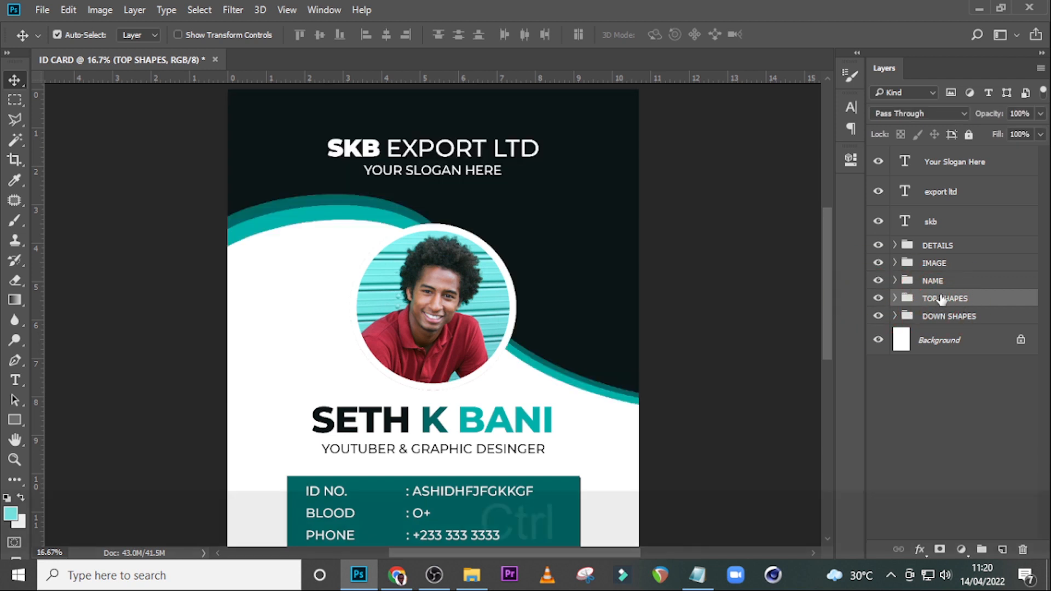
pyautogui.hotkey('ctrl', 't')
pyautogui.moveTo(836, 263); pyautogui.dragTo(757, 255)
pyautogui.moveTo(690, 393); pyautogui.dragTo(759, 456)
pyautogui.moveTo(628, 359); pyautogui.dragTo(617, 335)
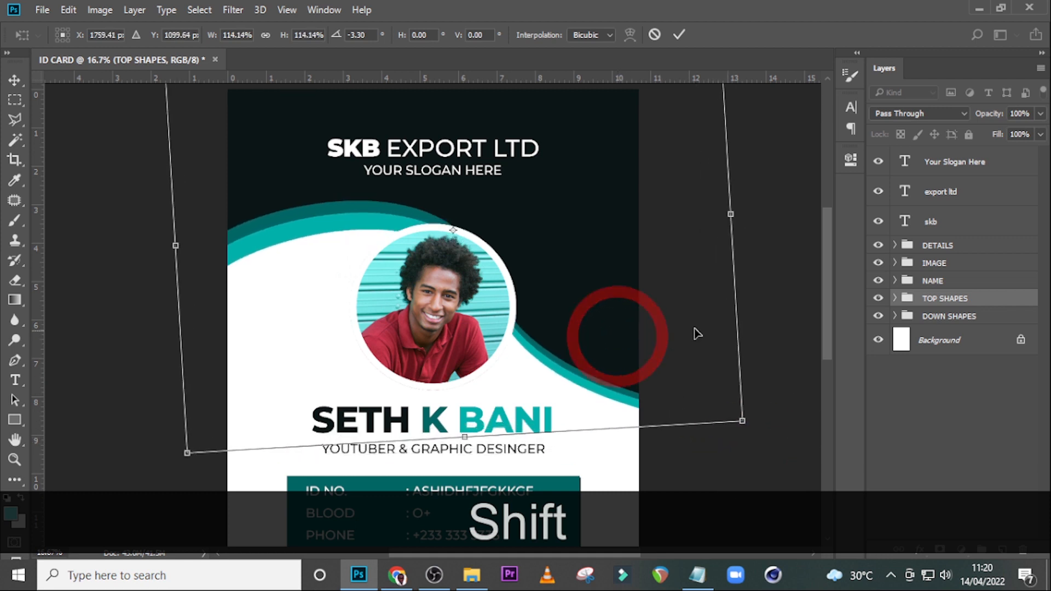
pyautogui.moveTo(756, 300); pyautogui.dragTo(764, 294)
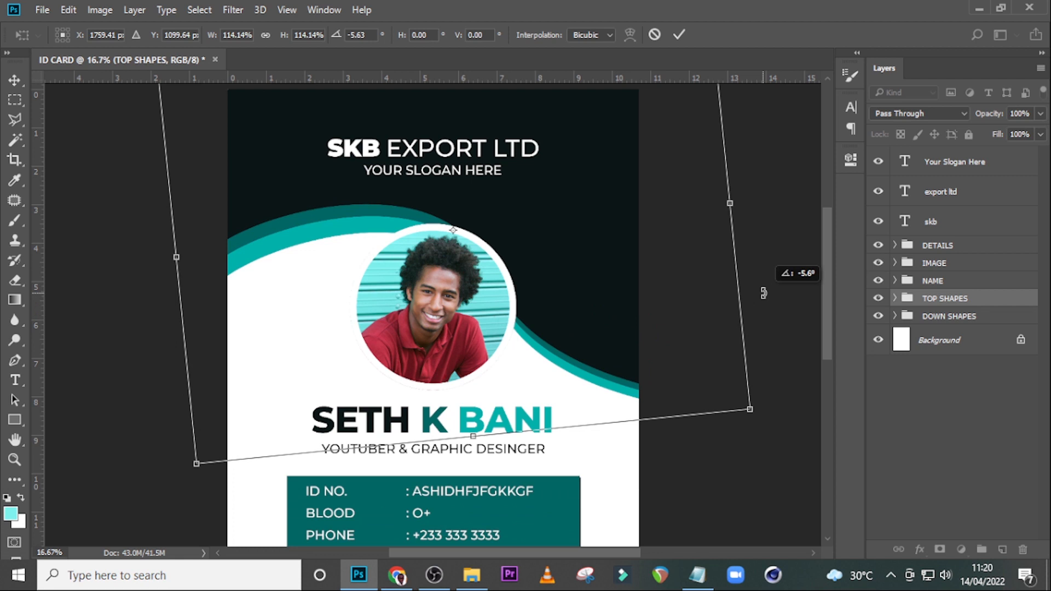
pyautogui.press('Return')
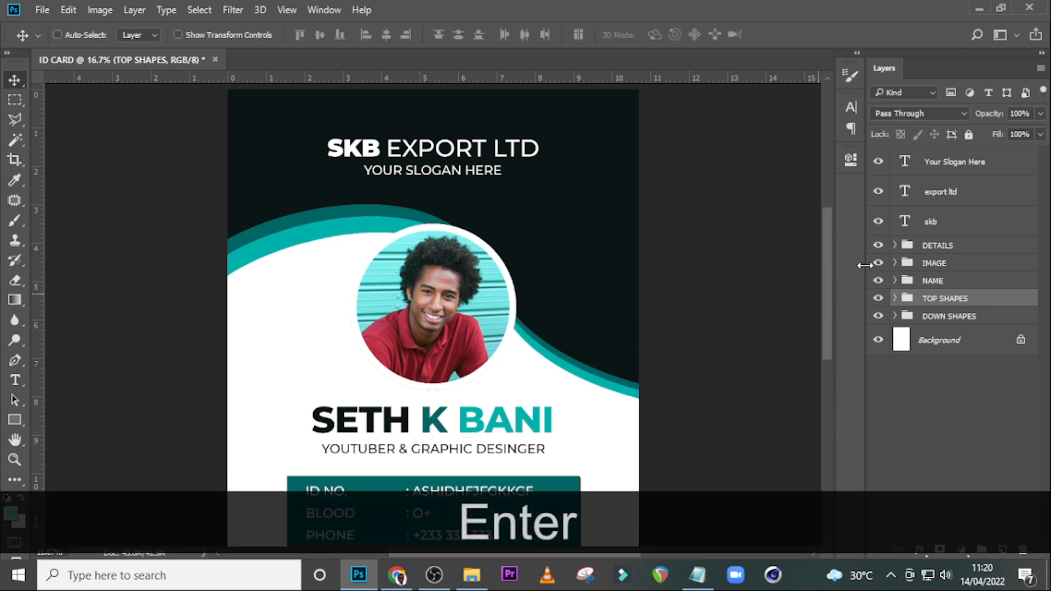
# Shift the TOP SHAPES group to the left until its X position is about 1604 px.
pyautogui.hotkey('ctrl', 't')
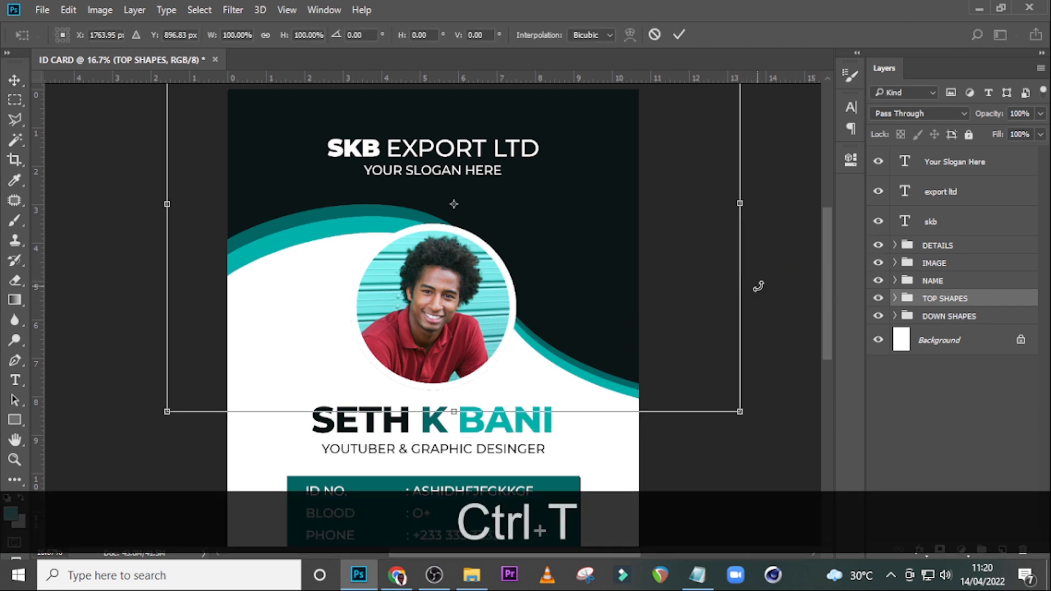
pyautogui.hotkey('shift', 'Left')
pyautogui.hotkey('shift', 'Left')
pyautogui.hotkey('shift', 'Left')
pyautogui.hotkey('shift', 'Left')
pyautogui.hotkey('shift', 'Left')
pyautogui.hotkey('shift', 'Left')
pyautogui.hotkey('shift', 'Left')
pyautogui.hotkey('shift', 'Left')
pyautogui.hotkey('shift', 'Left')
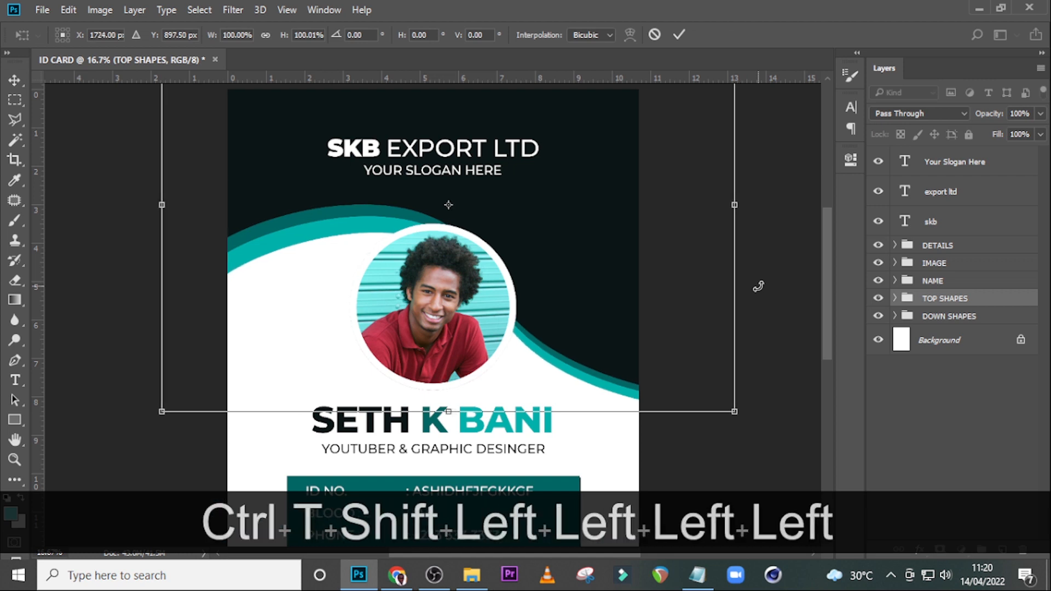
pyautogui.hotkey('shift', 'Left')
pyautogui.hotkey('shift', 'Left')
pyautogui.hotkey('shift', 'Left')
pyautogui.hotkey('shift', 'Left')
pyautogui.hotkey('shift', 'Left')
pyautogui.hotkey('shift', 'Left')
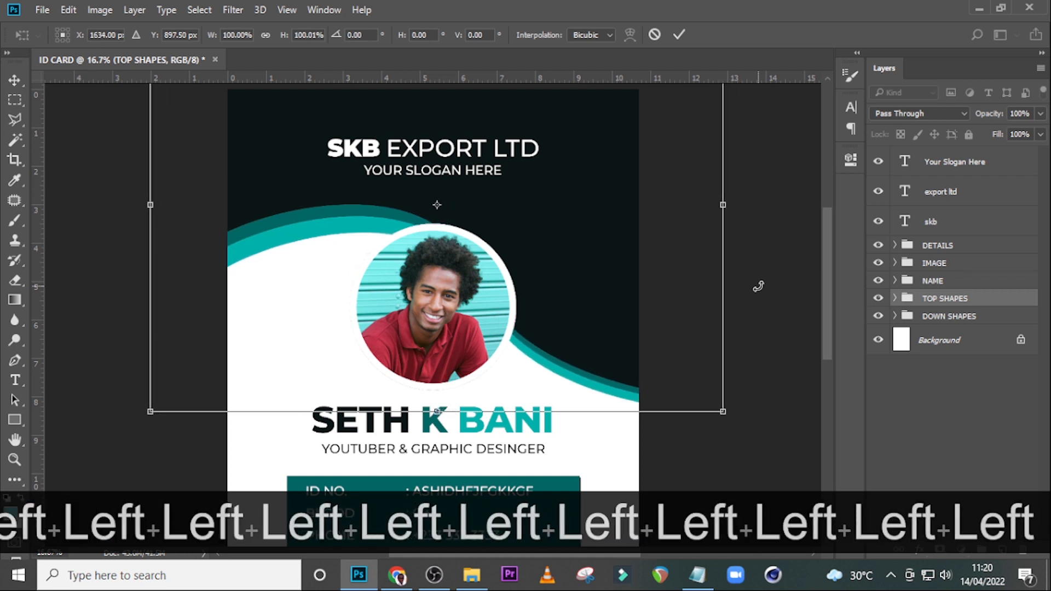
pyautogui.hotkey('shift', 'Left')
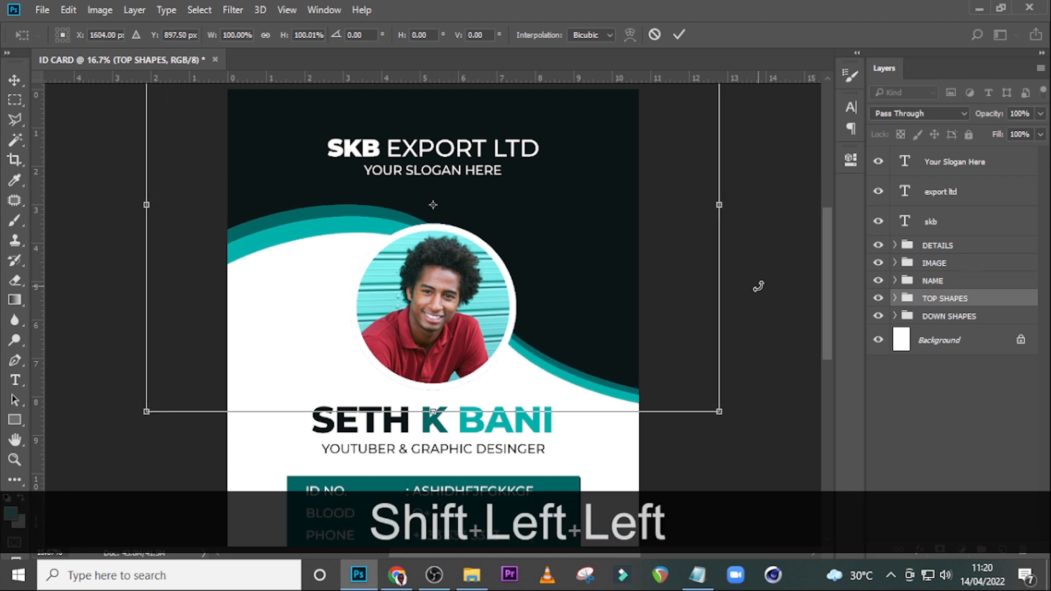
pyautogui.press('Return')
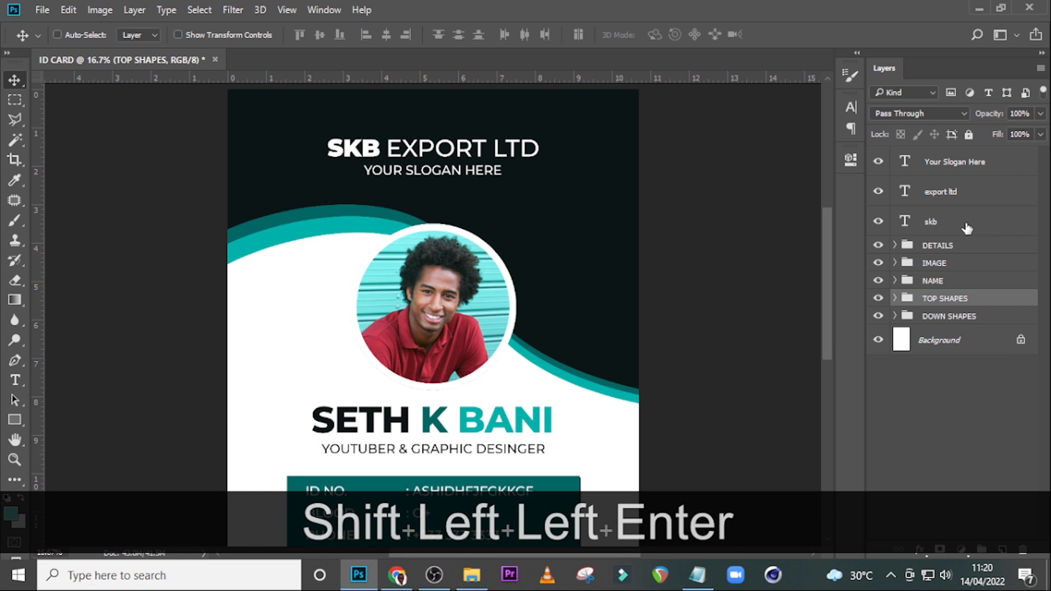
# Group the slogan, export ltd and skb text layers and name the group LOGO.
pyautogui.click(943, 222)
pyautogui.keyDown('ctrl'); pyautogui.click(941, 192); pyautogui.keyUp('ctrl')
pyautogui.keyDown('ctrl'); pyautogui.click(945, 163); pyautogui.keyUp('ctrl')
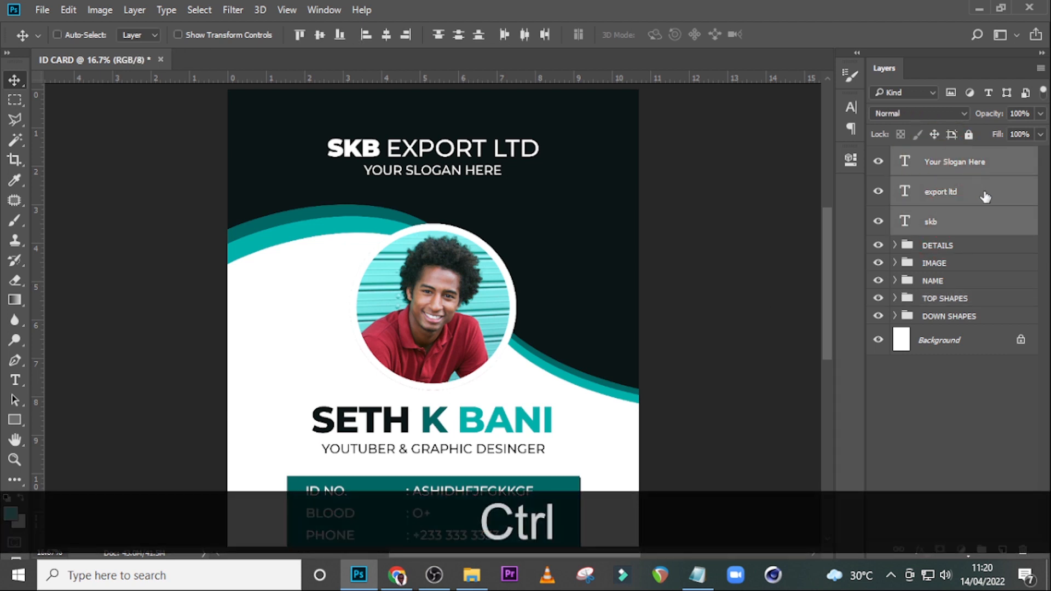
pyautogui.hotkey('ctrl', 'g')
pyautogui.doubleClick(937, 156)
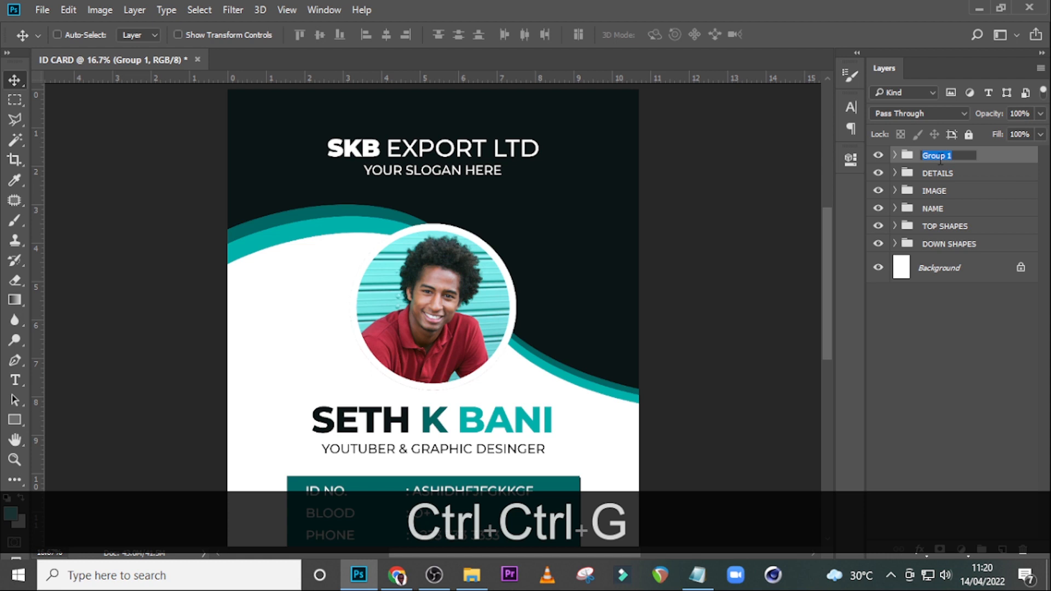
pyautogui.write('LOGO')
pyautogui.press('Return')
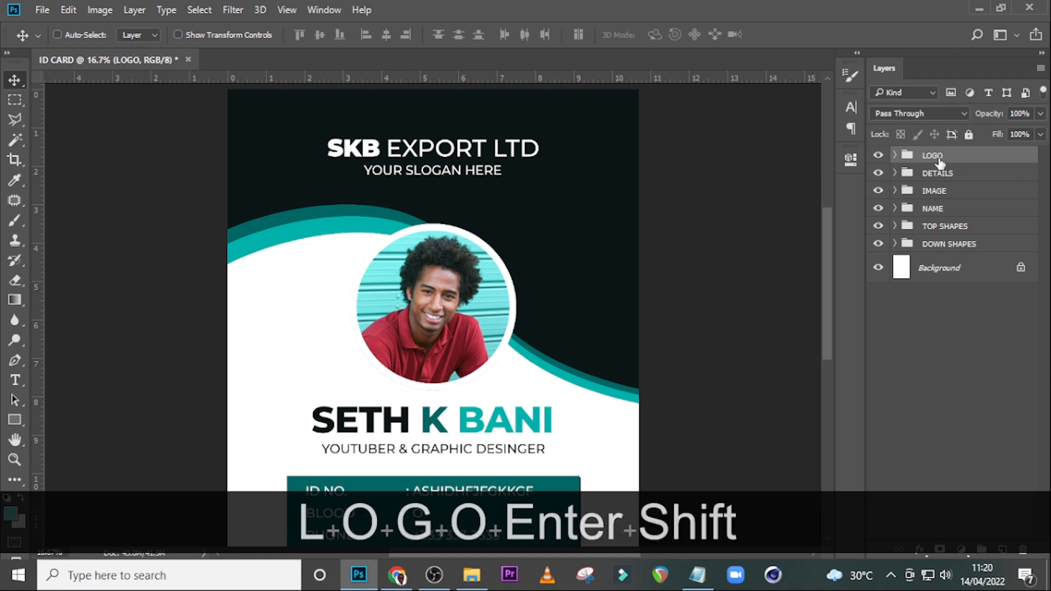
# Nudge the LOGO group down so the company name and slogan sit lower in the dark header.
pyautogui.hotkey('shift', 'Down')
pyautogui.hotkey('shift', 'Down')
pyautogui.hotkey('shift', 'Down')
pyautogui.hotkey('shift', 'Down')
pyautogui.hotkey('shift', 'Down')
pyautogui.hotkey('shift', 'Down')
pyautogui.hotkey('shift', 'Down')
pyautogui.hotkey('shift', 'Down')
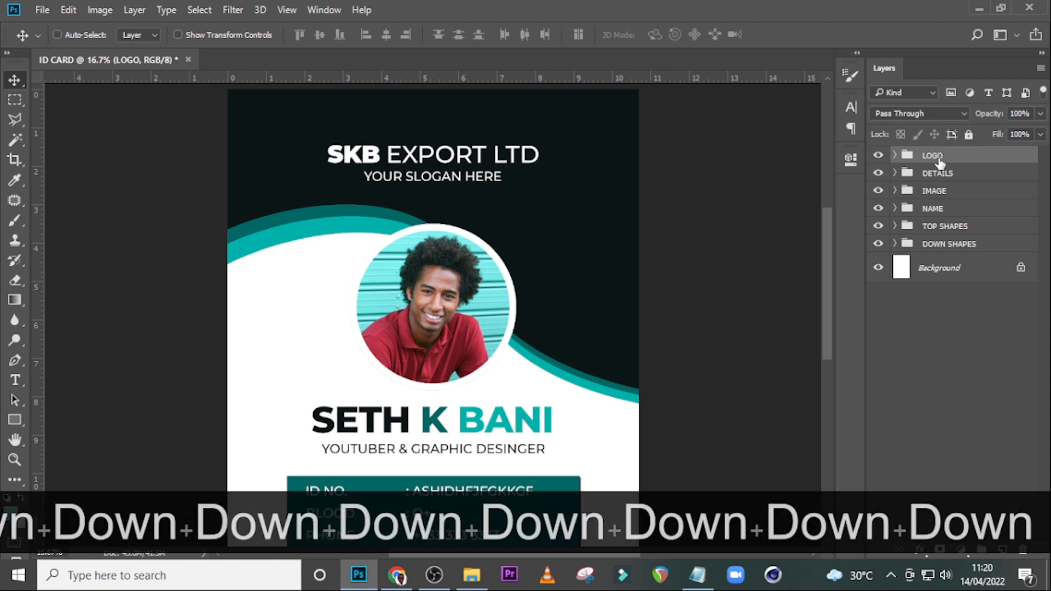
pyautogui.hotkey('shift', 'Down')
pyautogui.hotkey('shift', 'Down')
pyautogui.hotkey('shift', 'Down')
pyautogui.hotkey('shift', 'Down')
pyautogui.hotkey('shift', 'Down')
pyautogui.hotkey('shift', 'Down')
pyautogui.hotkey('shift', 'Down')
pyautogui.hotkey('shift', 'Down')
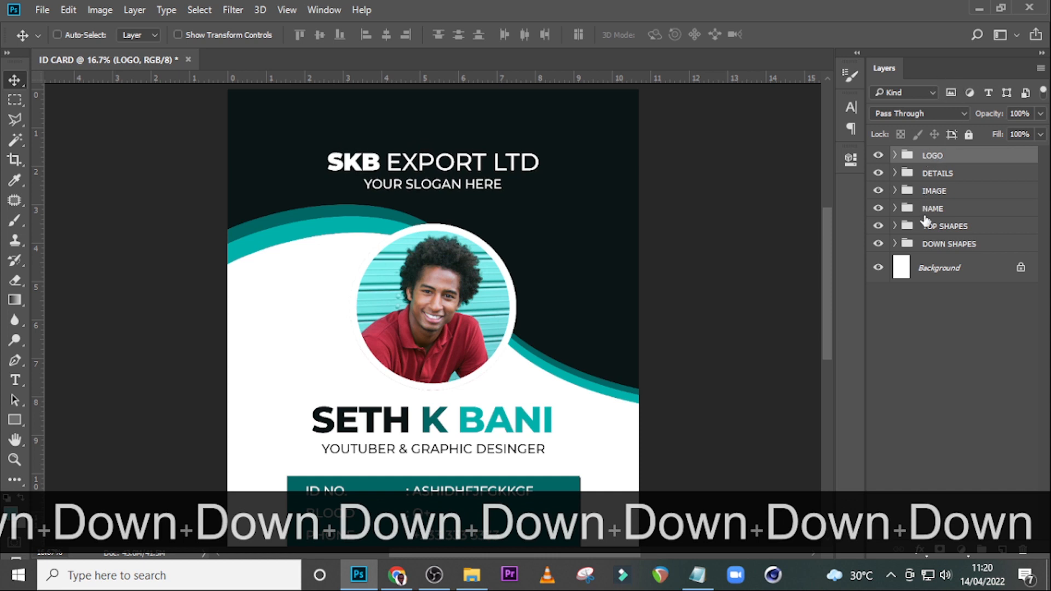
# Place the dark blue network image from the file browser directly above Shape 1 inside the TOP SHAPES group.
pyautogui.click(895, 227)
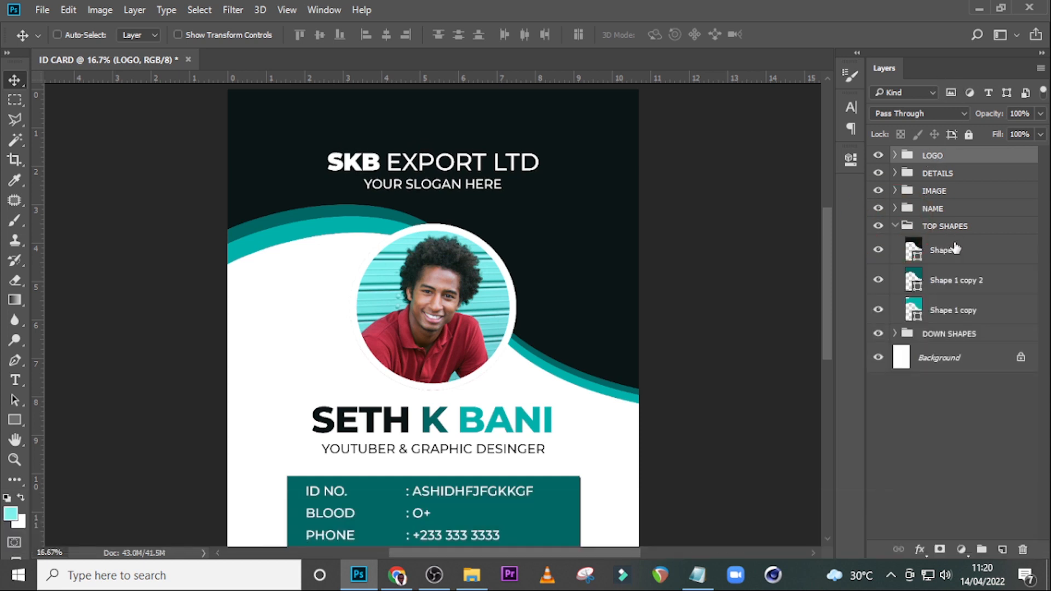
pyautogui.click(911, 244)
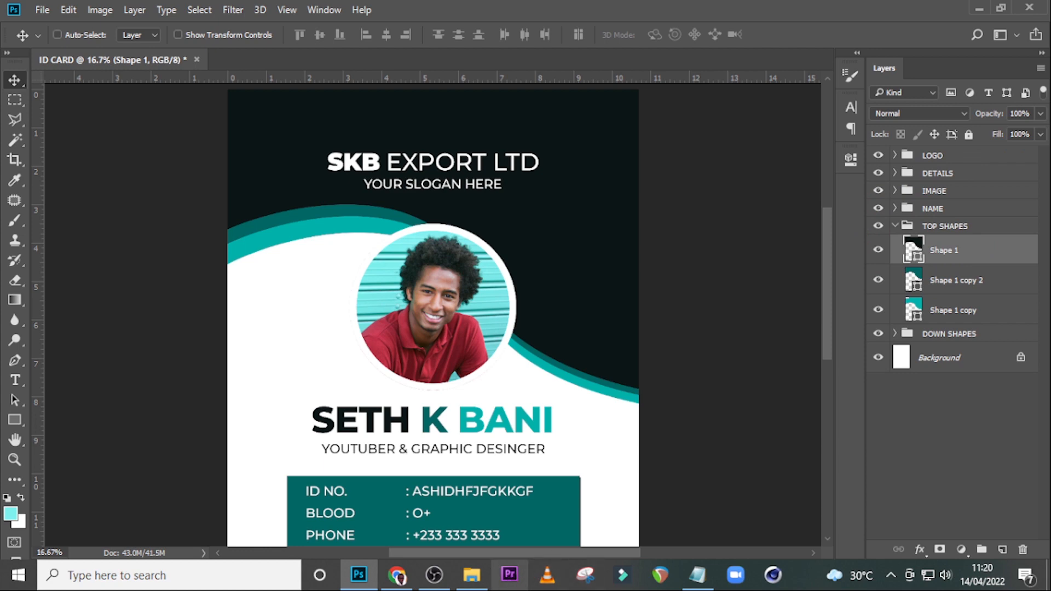
pyautogui.click(471, 574)
pyautogui.moveTo(375, 218); pyautogui.dragTo(416, 252)
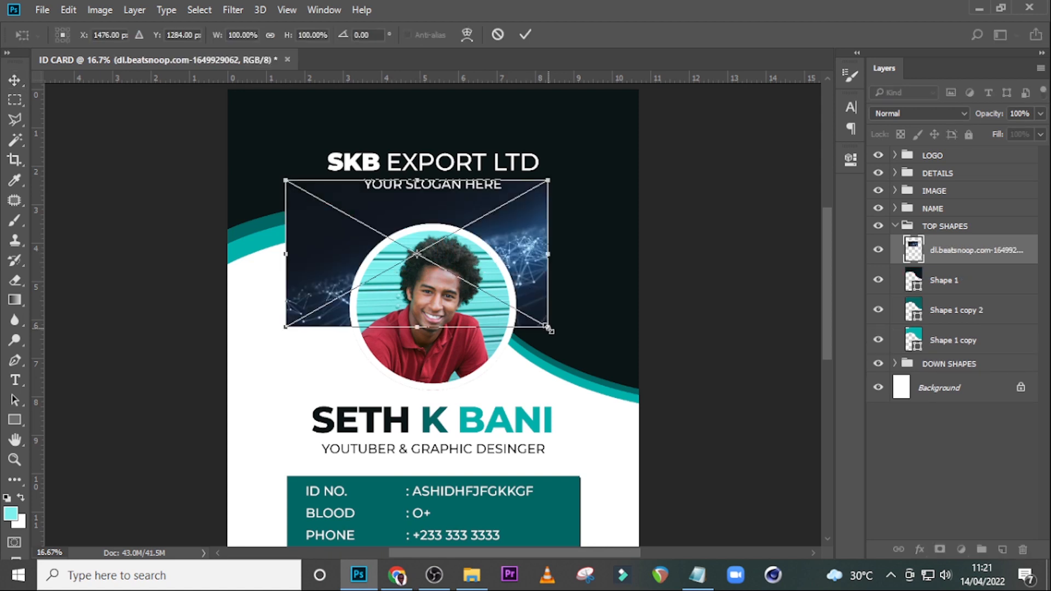
# Scale the network image to about 173%, rotate it 8.68°, and position it across the top of the card.
pyautogui.moveTo(549, 329); pyautogui.dragTo(651, 384)
pyautogui.moveTo(551, 331); pyautogui.dragTo(544, 269)
pyautogui.moveTo(684, 242); pyautogui.dragTo(684, 270)
pyautogui.moveTo(571, 254); pyautogui.dragTo(584, 160)
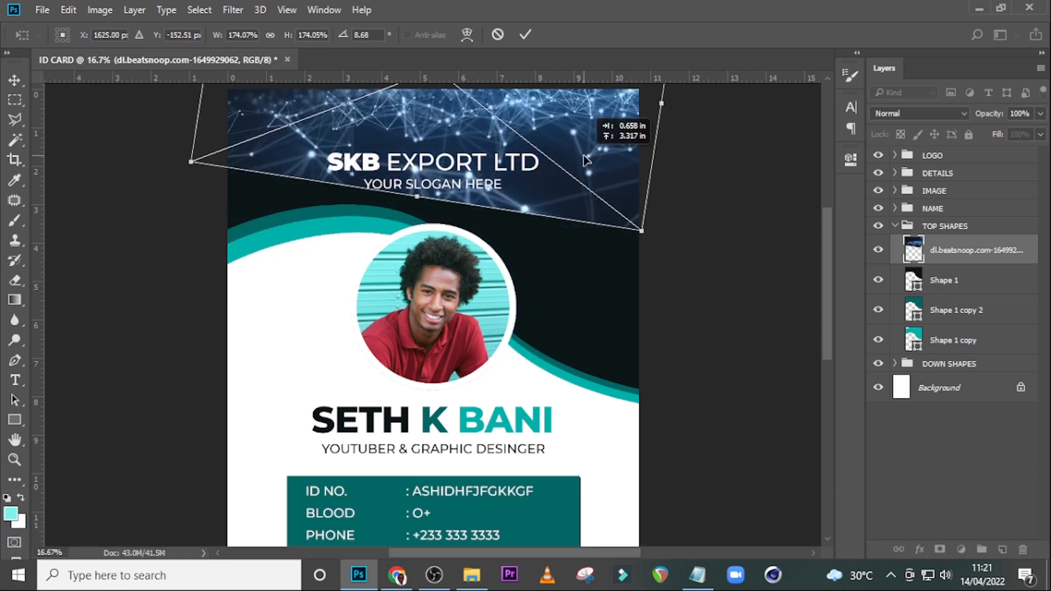
pyautogui.moveTo(639, 234); pyautogui.dragTo(638, 231)
pyautogui.moveTo(603, 196); pyautogui.dragTo(605, 187)
pyautogui.press('Return')
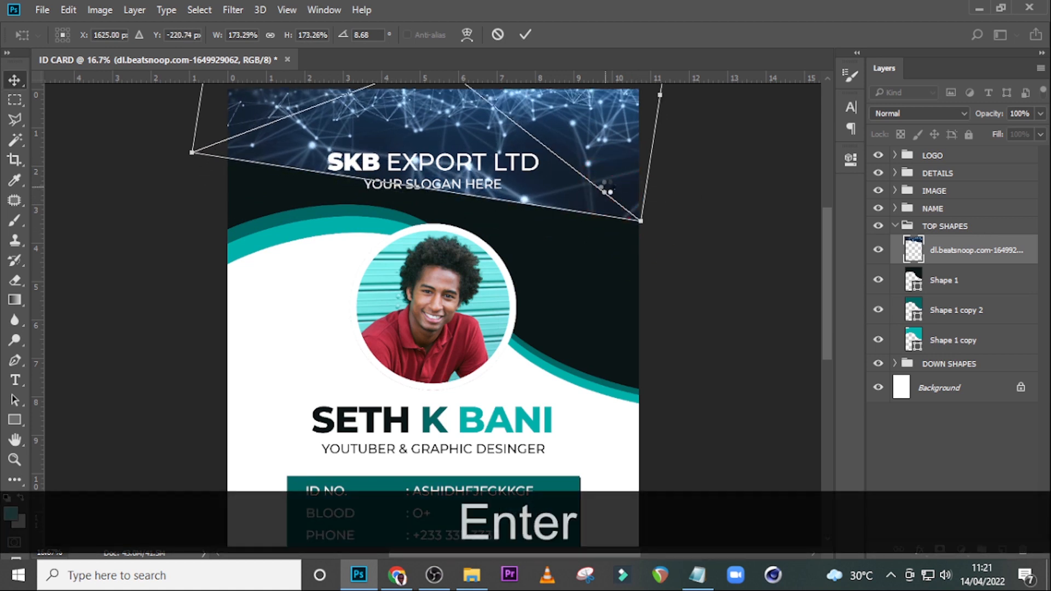
# Set the network image's blend mode to Color Dodge and add a layer mask to it.
pyautogui.click(925, 113)
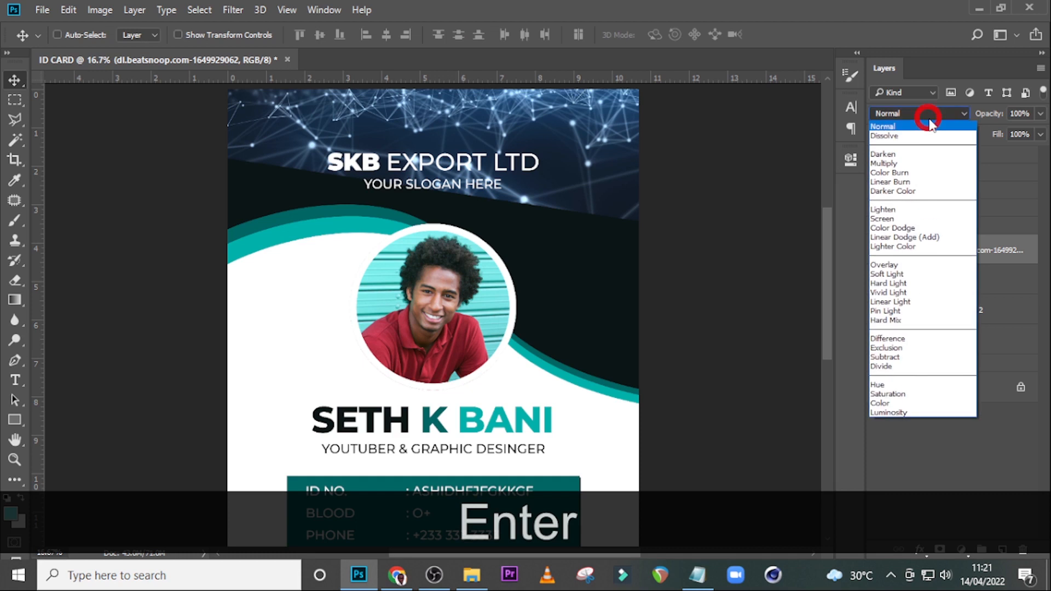
pyautogui.click(908, 229)
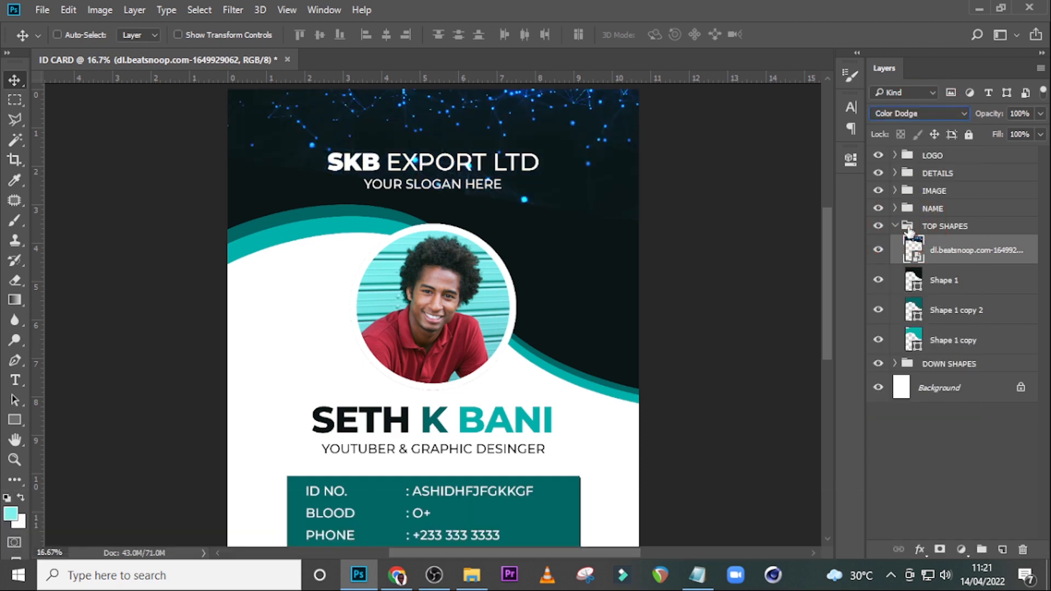
pyautogui.click(941, 550)
# Fade the network image's lower edge by painting black on its mask with a soft 800 px brush at 100% opacity.
pyautogui.press('b')
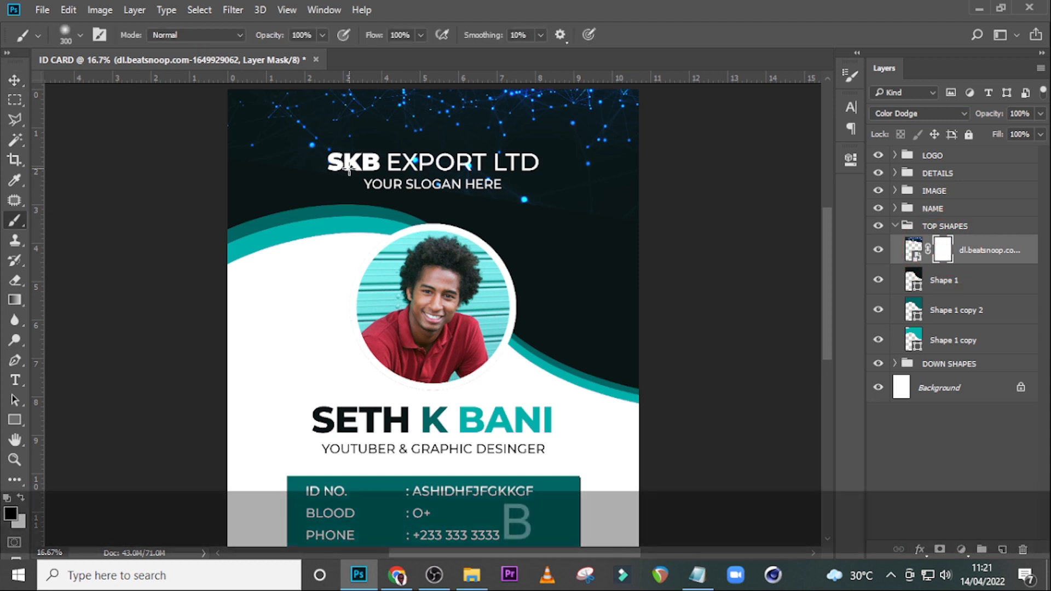
pyautogui.click(81, 36)
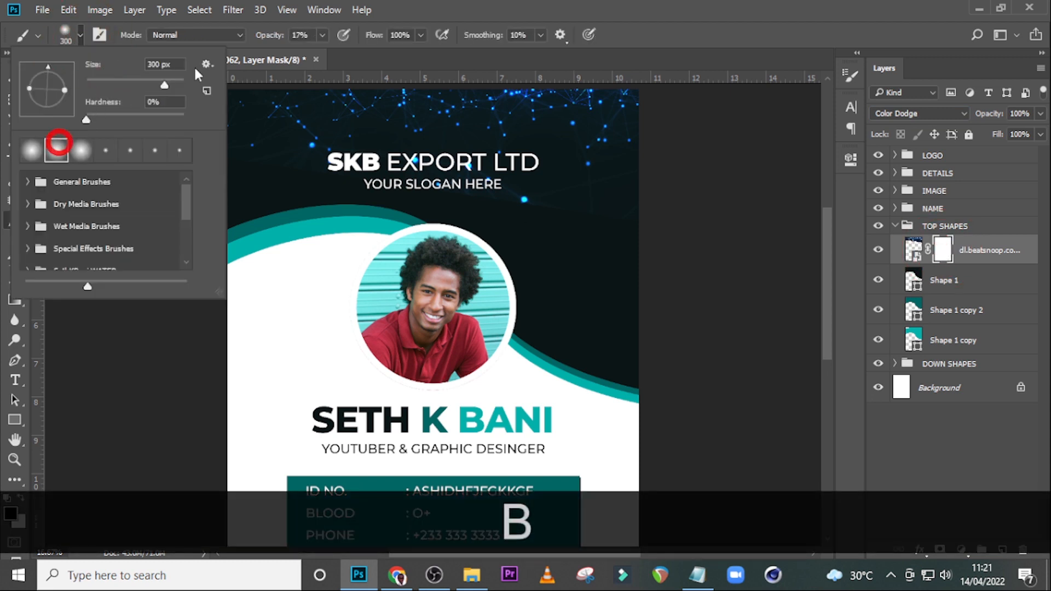
pyautogui.click(406, 7)
pyautogui.click(322, 36)
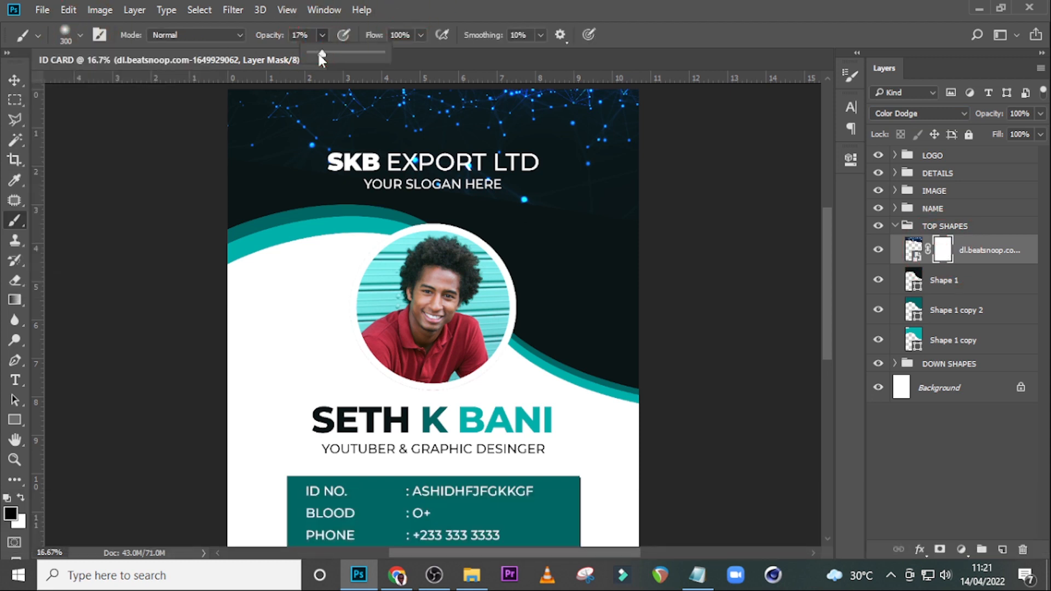
pyautogui.click(420, 7)
pyautogui.press('capslock')
pyautogui.press(']')
pyautogui.press(']')
pyautogui.press(']')
pyautogui.press(']')
pyautogui.press(']')
pyautogui.press(']')
pyautogui.press(']')
pyautogui.press(']')
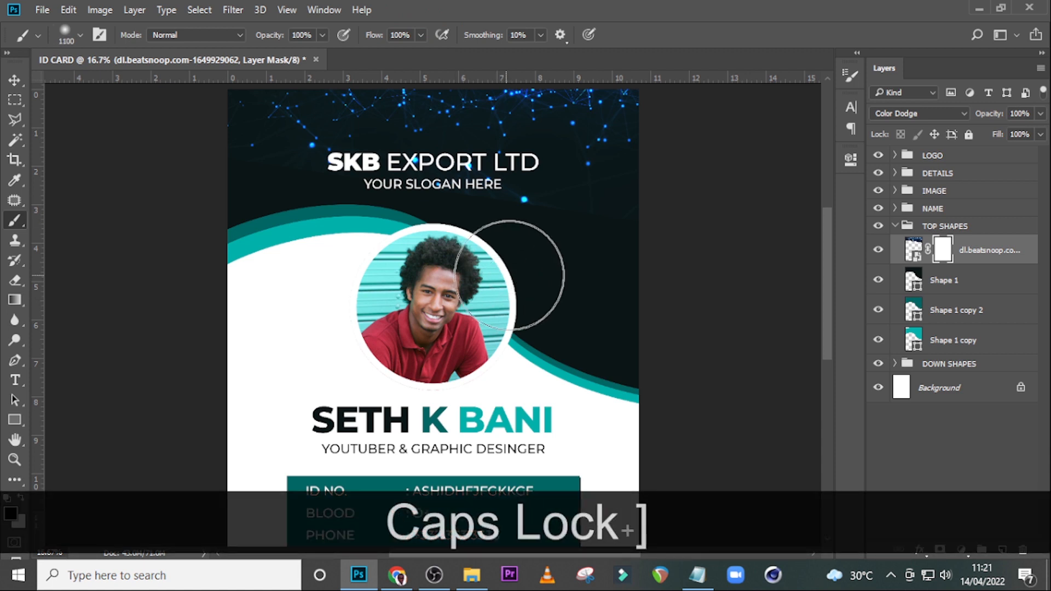
pyautogui.press('[')
pyautogui.press('[')
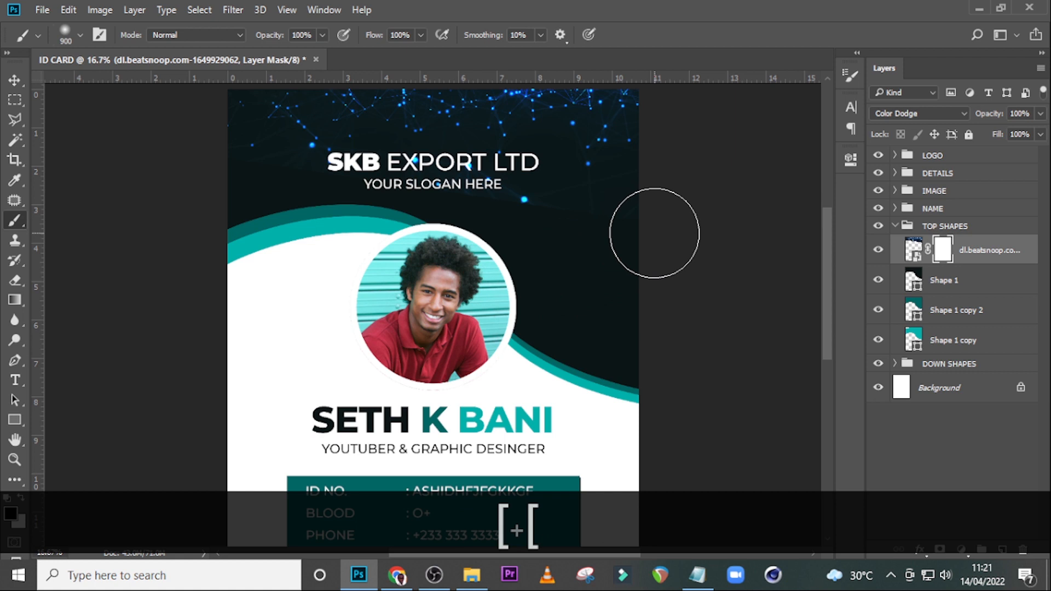
pyautogui.press('[')
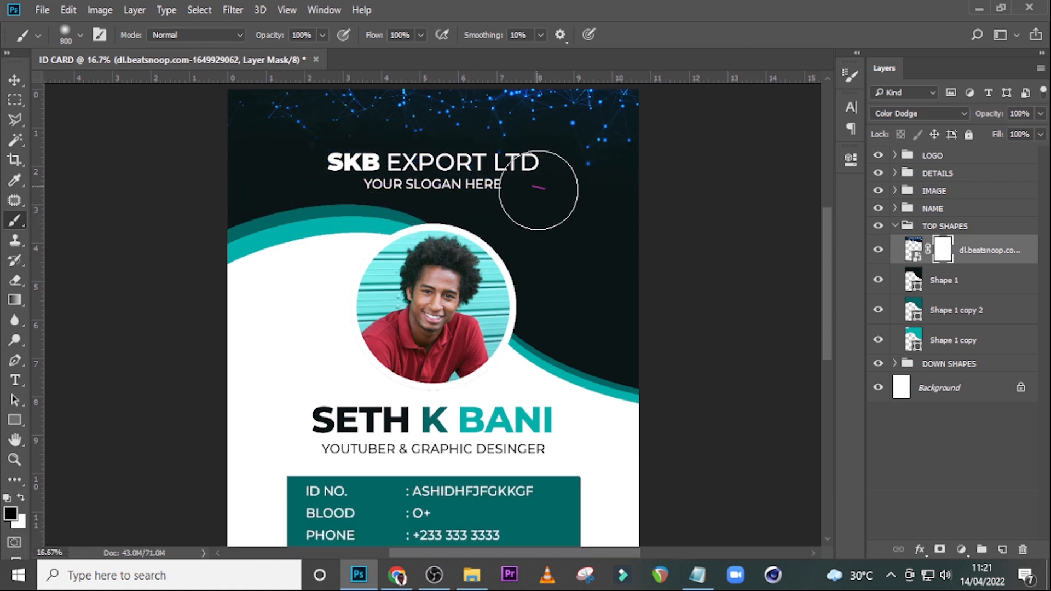
pyautogui.moveTo(234, 193)
pyautogui.mouseDown()
pyautogui.moveTo(633, 206)
pyautogui.moveTo(277, 176)
pyautogui.moveTo(559, 225)
pyautogui.mouseUp()
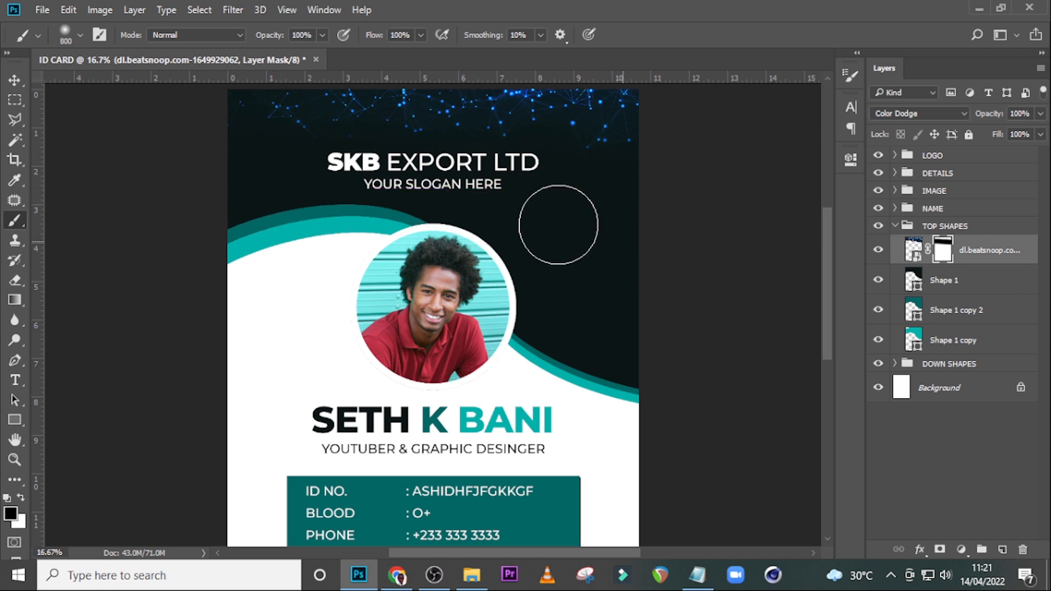
pyautogui.moveTo(207, 199)
pyautogui.mouseDown()
pyautogui.moveTo(252, 212)
pyautogui.moveTo(516, 175)
pyautogui.mouseUp()
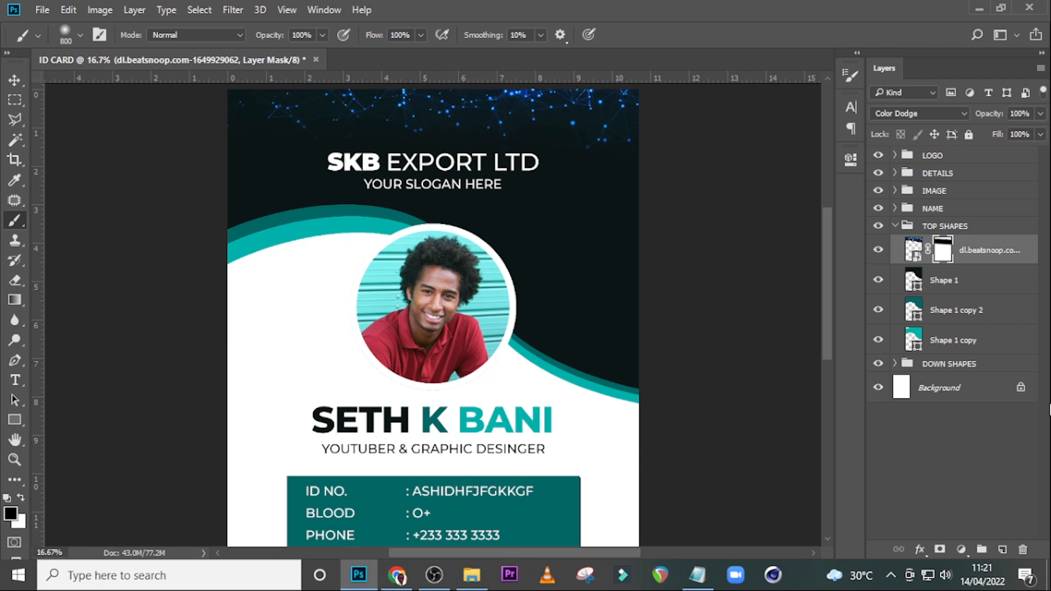
# Add a Hue/Saturation adjustment layer above the network image and clip it to that layer.
pyautogui.click(961, 549)
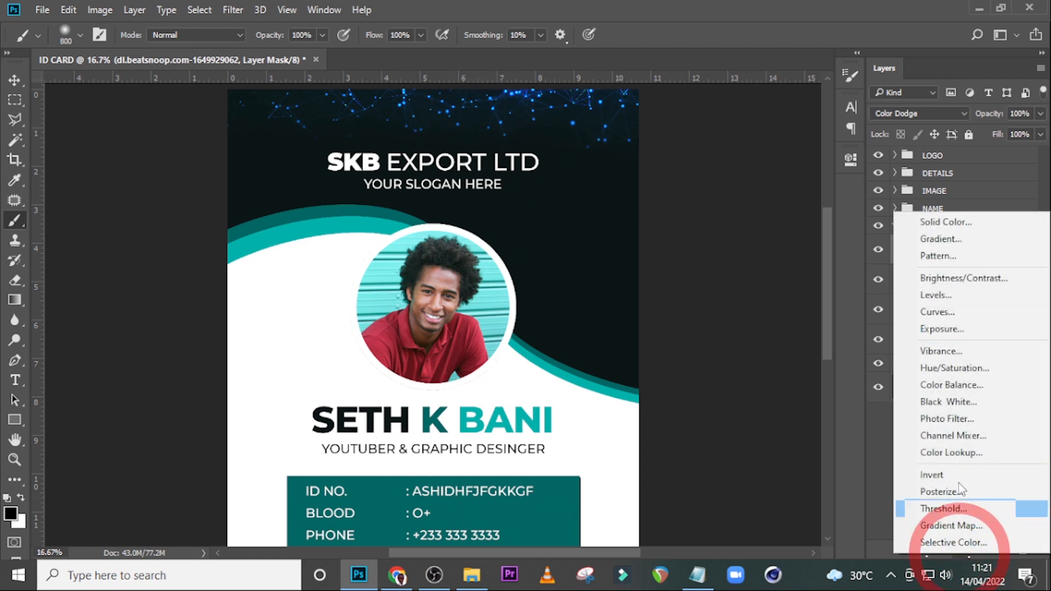
pyautogui.click(930, 365)
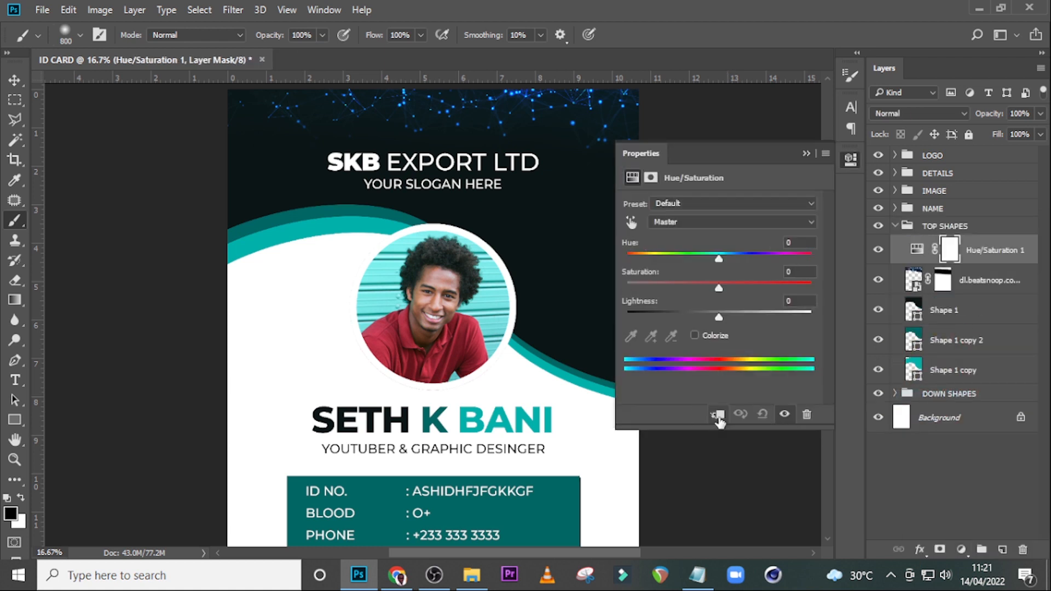
pyautogui.click(718, 414)
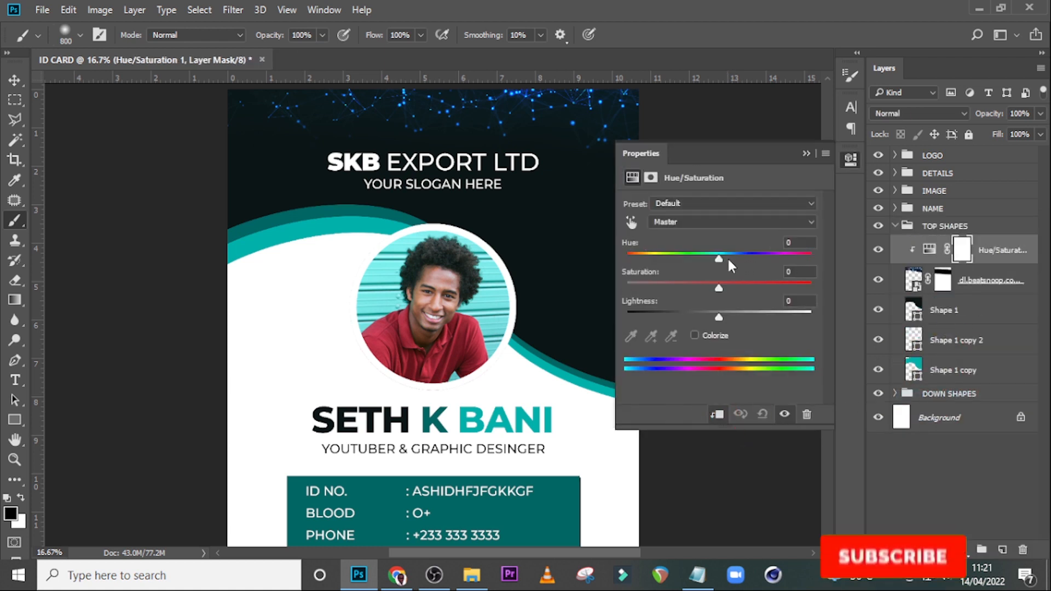
# Reset a trial hue shift of -21 and set the adjustment's saturation to -100.
pyautogui.moveTo(718, 259); pyautogui.dragTo(699, 259)
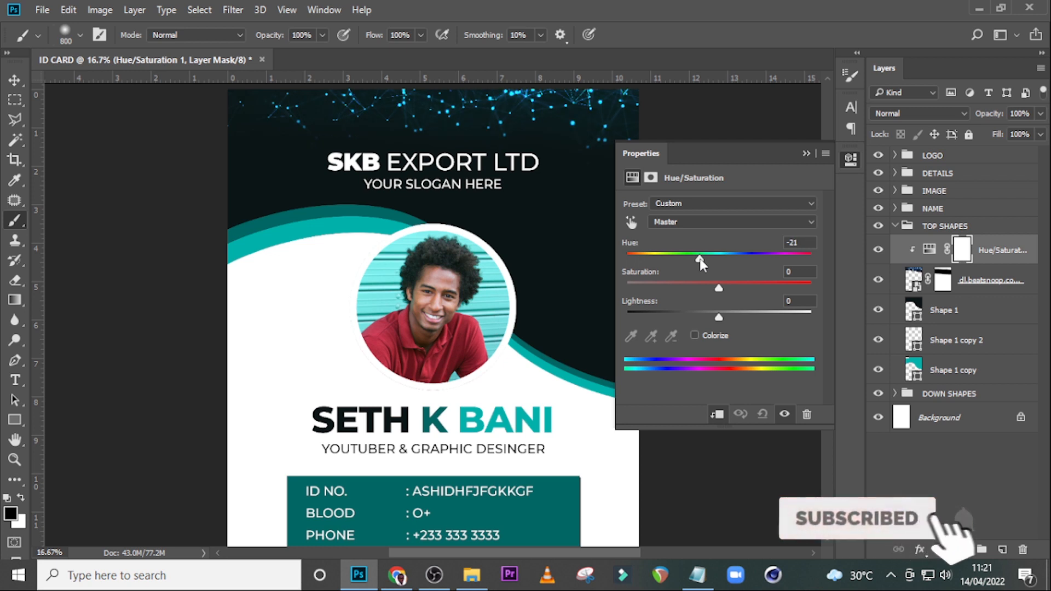
pyautogui.click(762, 415)
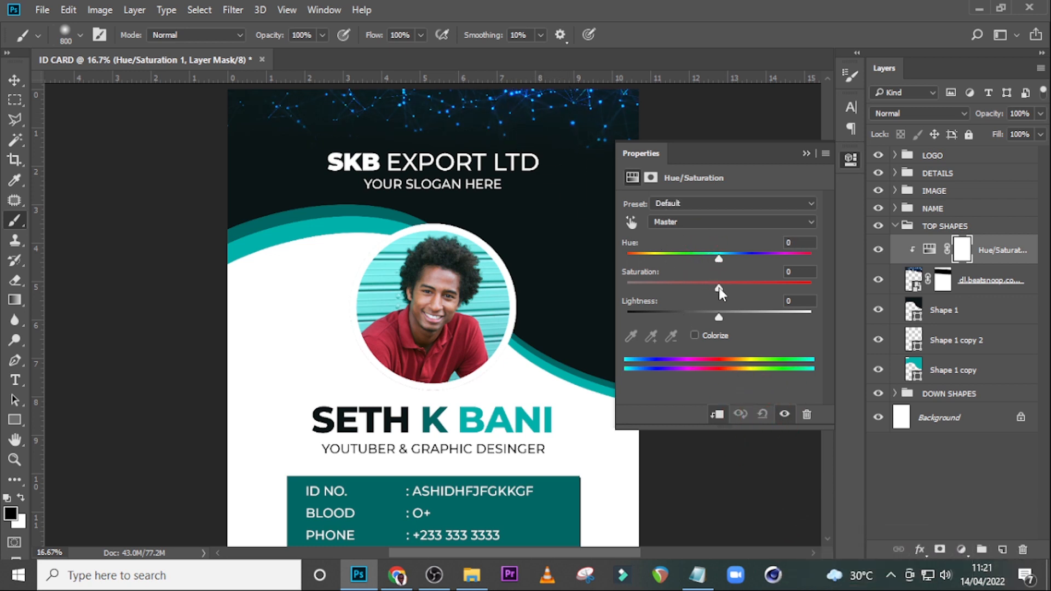
pyautogui.moveTo(719, 289); pyautogui.dragTo(713, 287)
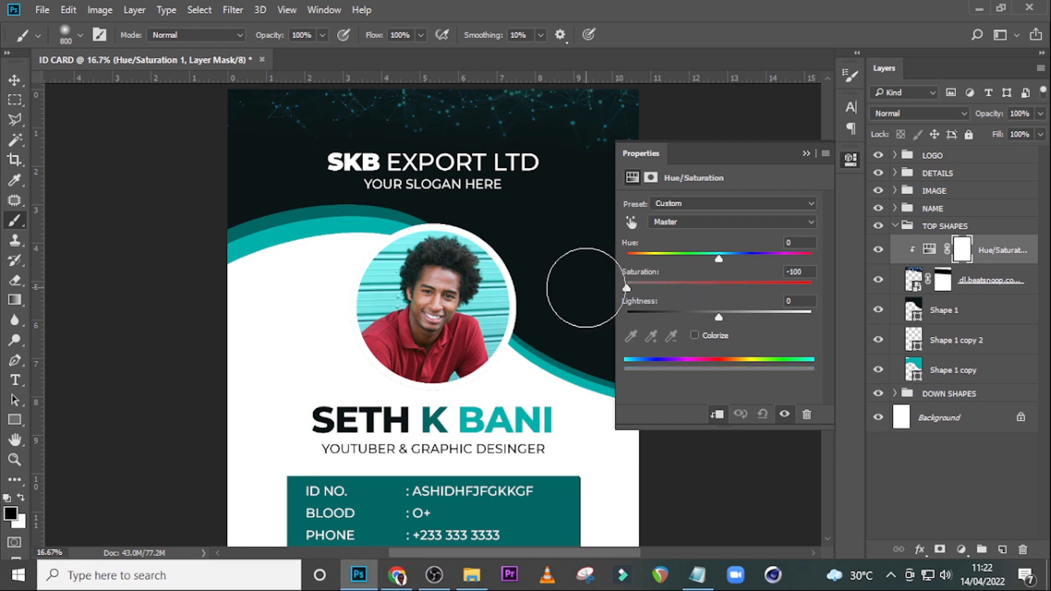
pyautogui.click(805, 153)
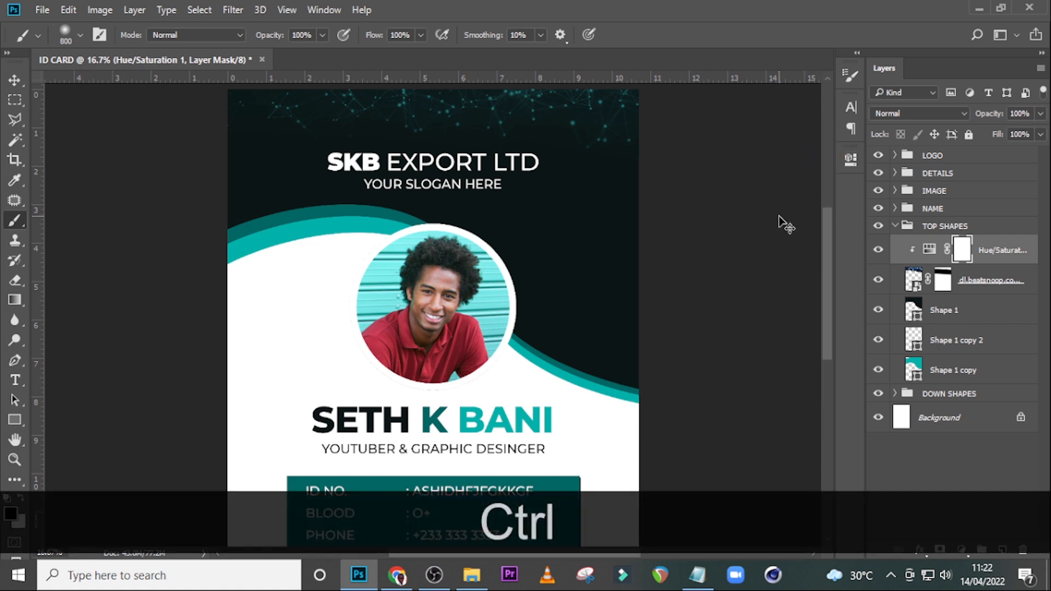
pyautogui.hotkey('ctrl', '-')
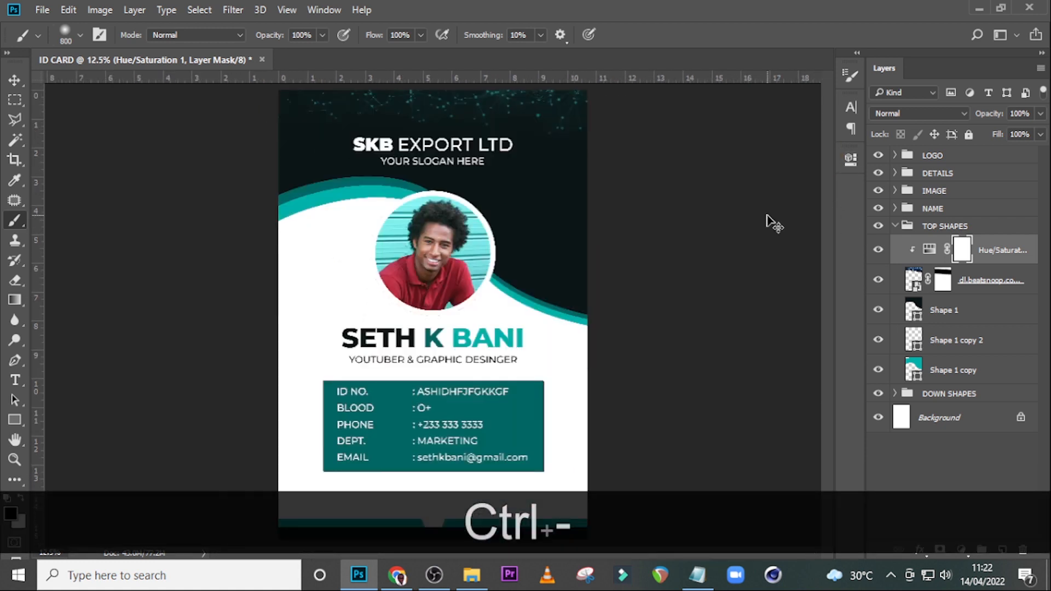
pyautogui.hotkey('ctrl', '-')
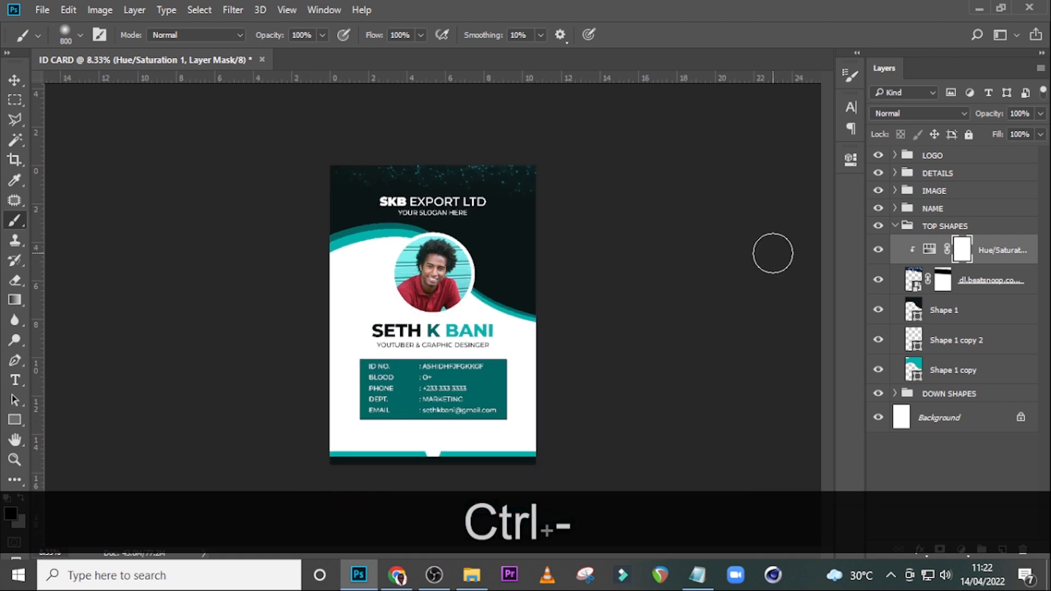
pyautogui.hotkey('ctrl', '=')
pyautogui.hotkey('ctrl', '=')
pyautogui.hotkey('ctrl', '=')
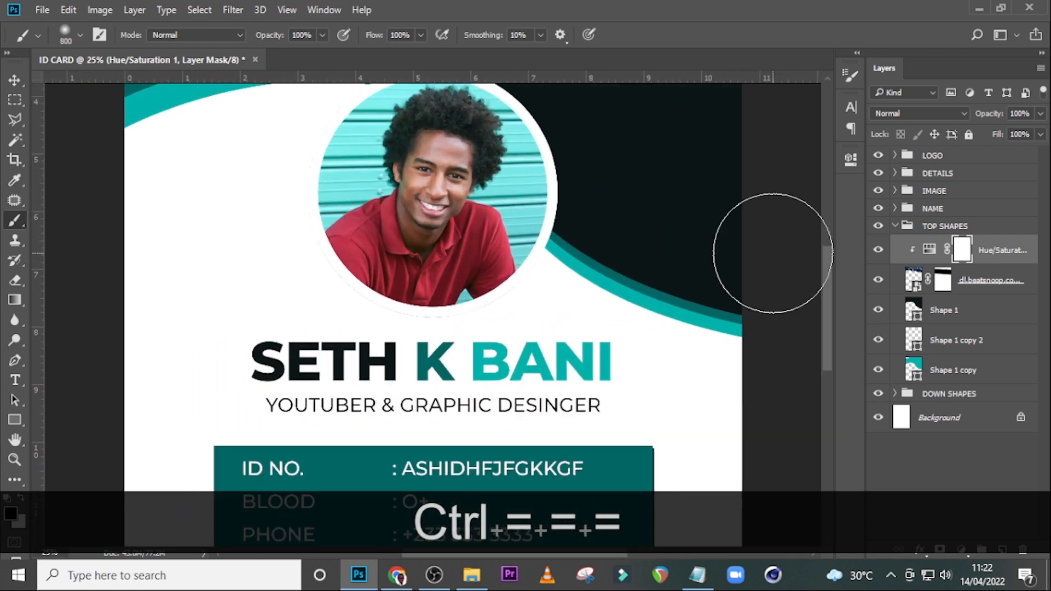
# Place the barcode image kindpng_771331.png from the ID CARD 1 folder into the card, scaled down just below the teal details box.
pyautogui.press('v')
pyautogui.scroll(-6, 376, 315)
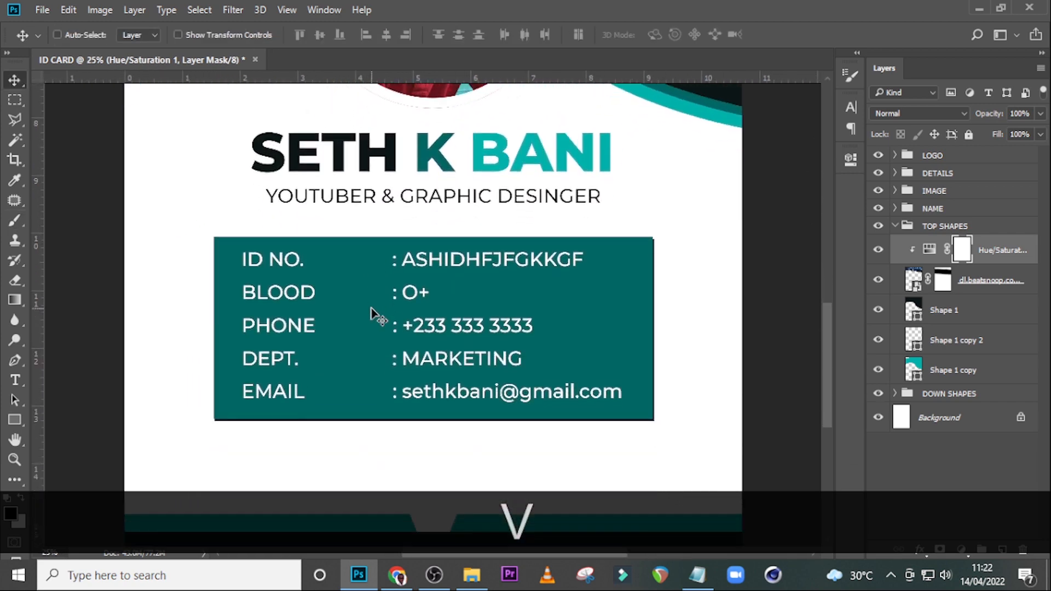
pyautogui.click(471, 575)
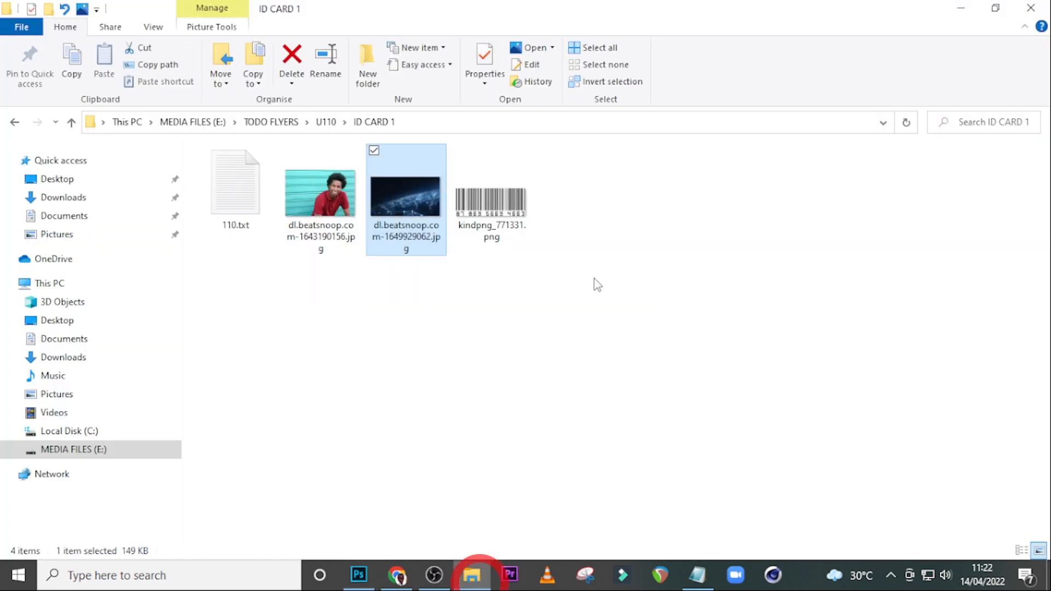
pyautogui.moveTo(509, 219); pyautogui.dragTo(492, 363)
pyautogui.moveTo(758, 463); pyautogui.dragTo(638, 418)
pyautogui.moveTo(586, 339); pyautogui.dragTo(553, 377)
pyautogui.press('Return')
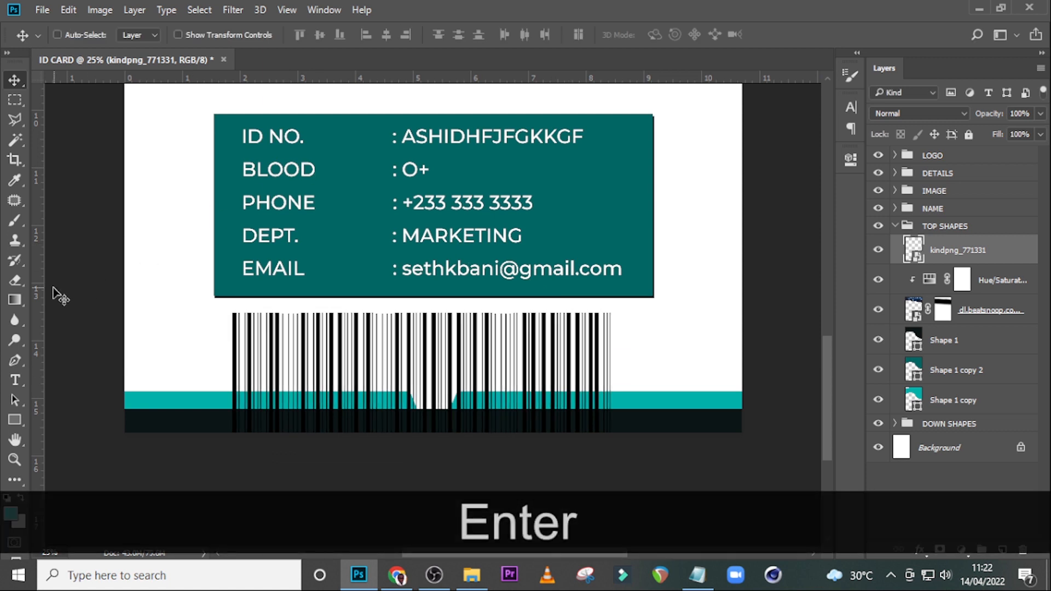
# Mask the barcode layer with a rectangular selection that keeps only its upper strip of bars above the footer.
pyautogui.click(10, 100)
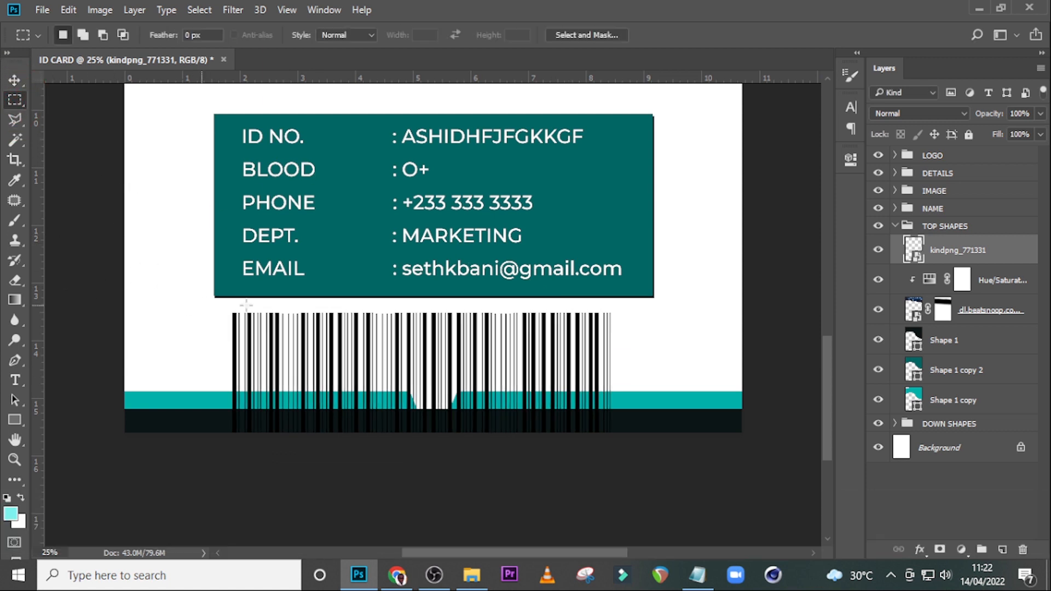
pyautogui.moveTo(202, 305); pyautogui.dragTo(615, 374)
pyautogui.click(939, 549)
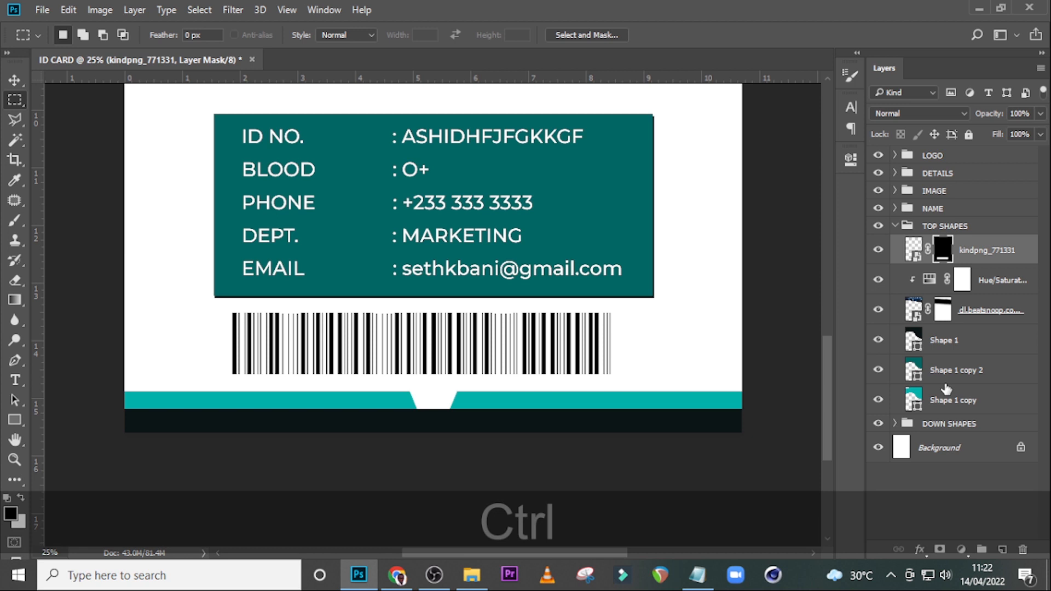
# Move the barcode 60 px right to center it on the card's vertical center guide, showing the guides only for the alignment.
pyautogui.hotkey('ctrl', 't')
pyautogui.hotkey('ctrl', 'h')
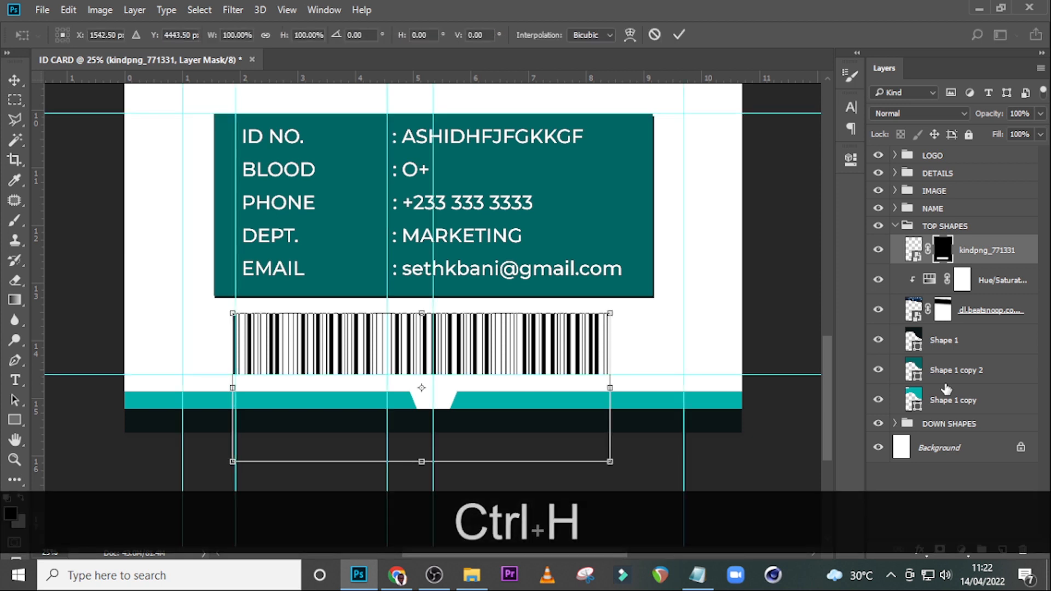
pyautogui.hotkey('shift', 'Right')
pyautogui.hotkey('shift', 'Right')
pyautogui.hotkey('shift', 'Right')
pyautogui.hotkey('shift', 'Right')
pyautogui.hotkey('shift', 'Right')
pyautogui.hotkey('shift', 'Right')
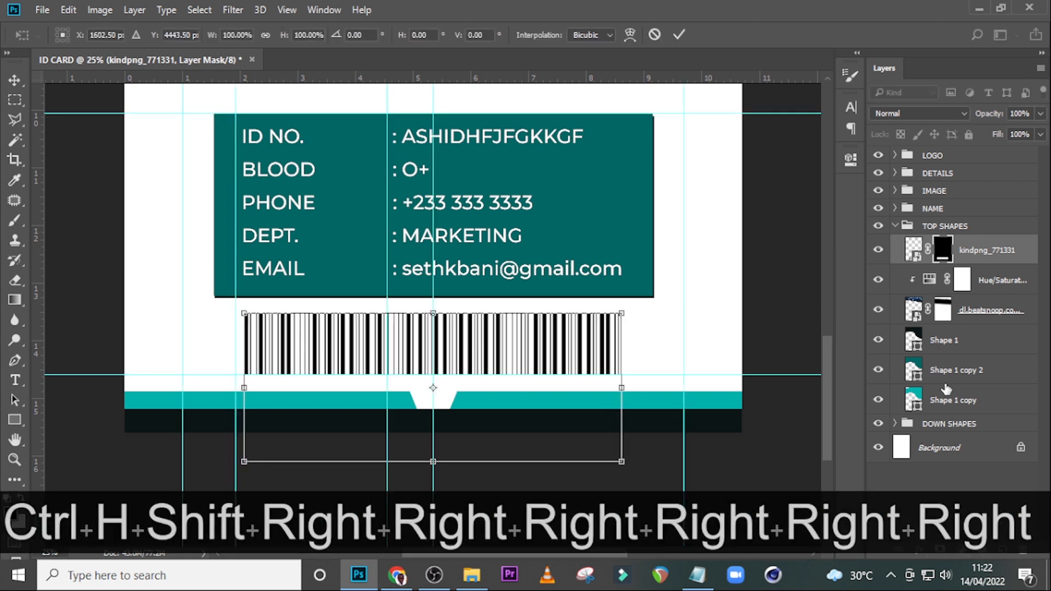
pyautogui.press('Return')
pyautogui.hotkey('ctrl', 'h')
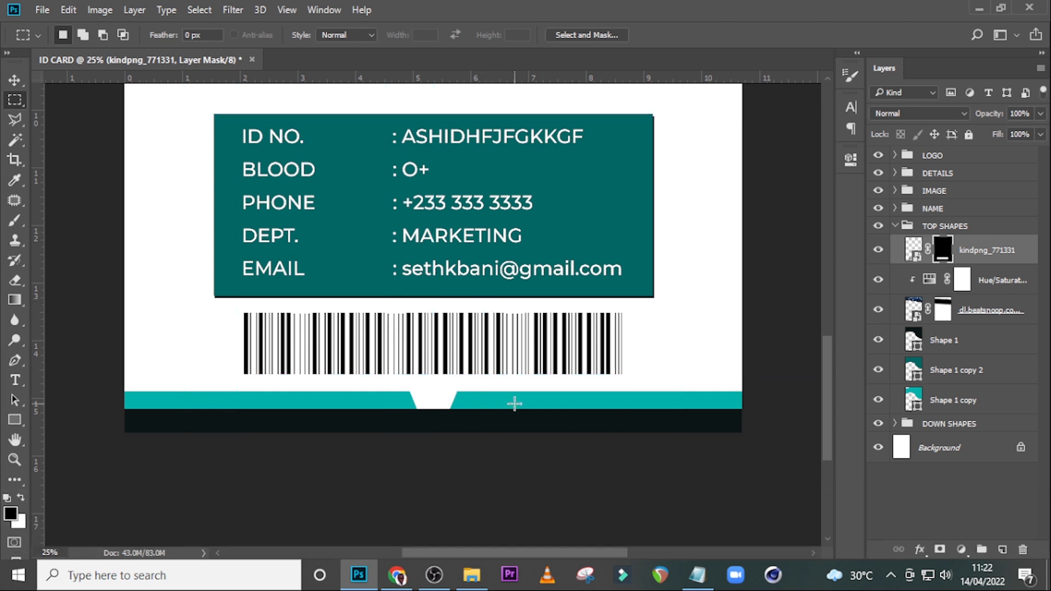
# Nudge the barcode slightly down between the details box and footer, and fit the whole card in view.
pyautogui.press('Down')
pyautogui.press('v')
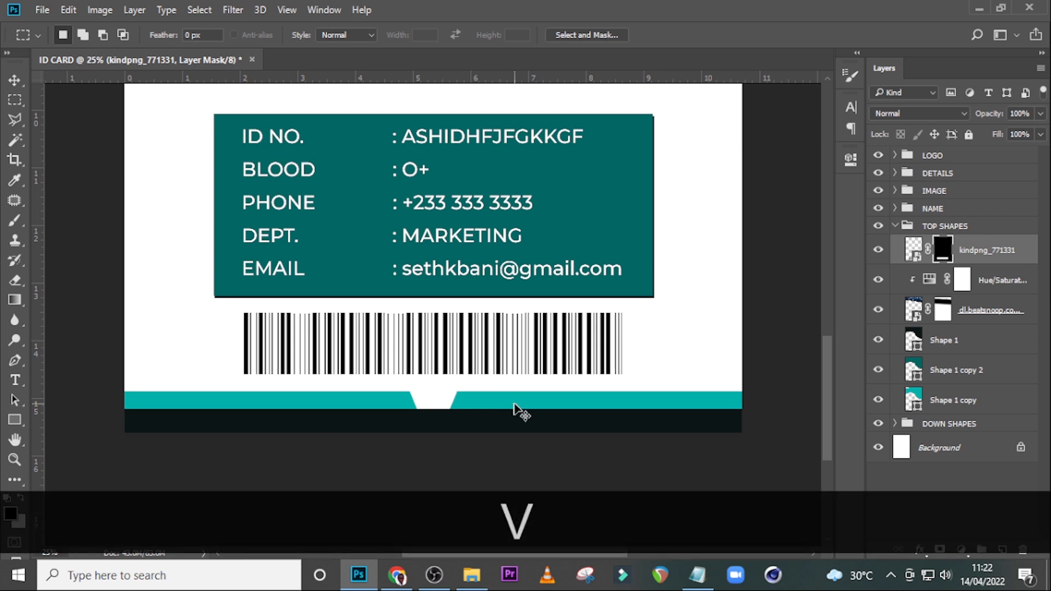
pyautogui.press('Down')
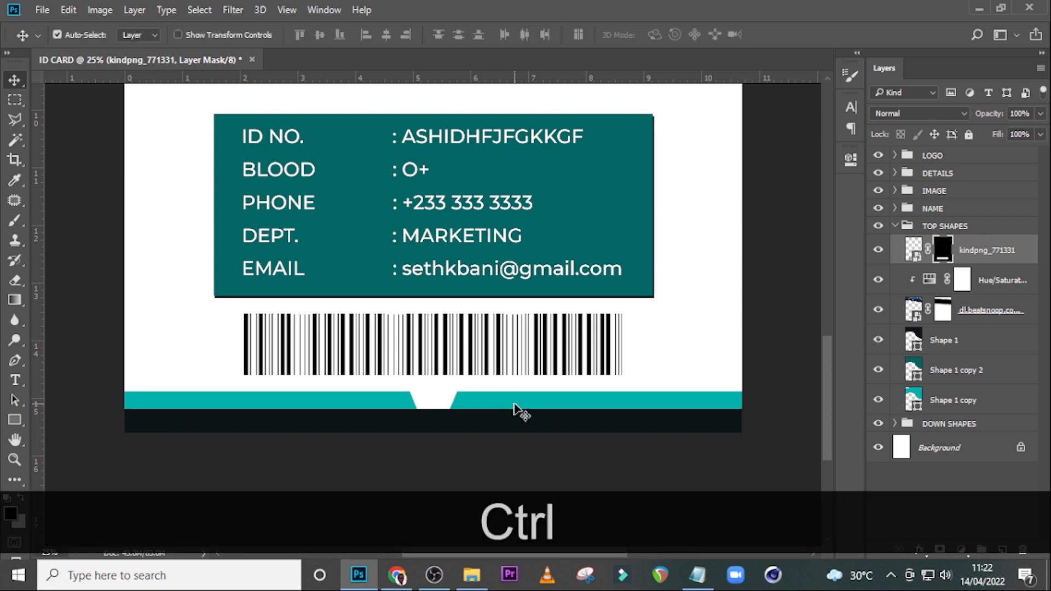
pyautogui.hotkey('ctrl', '0')
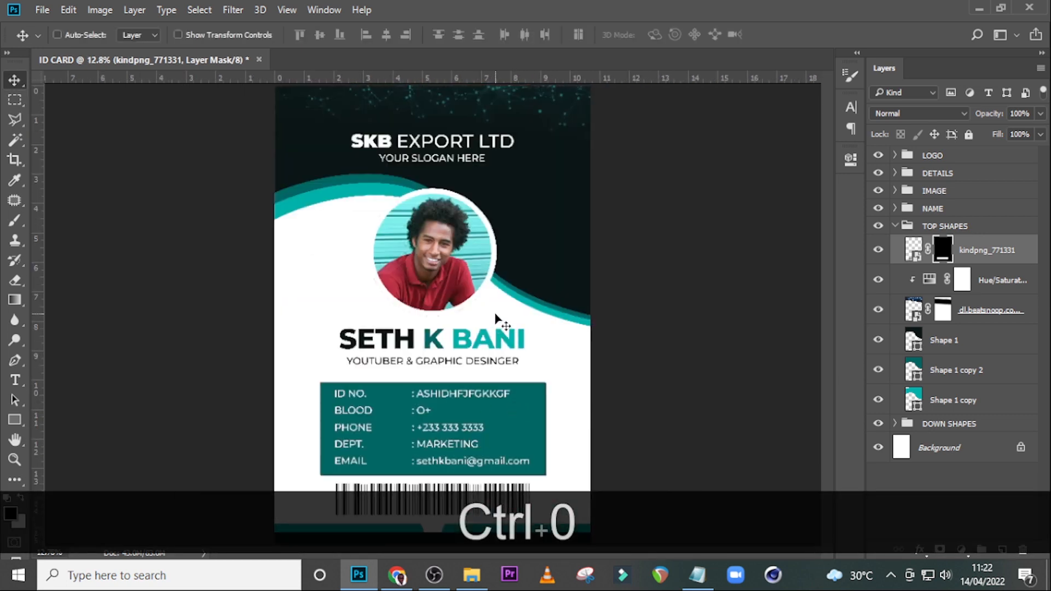